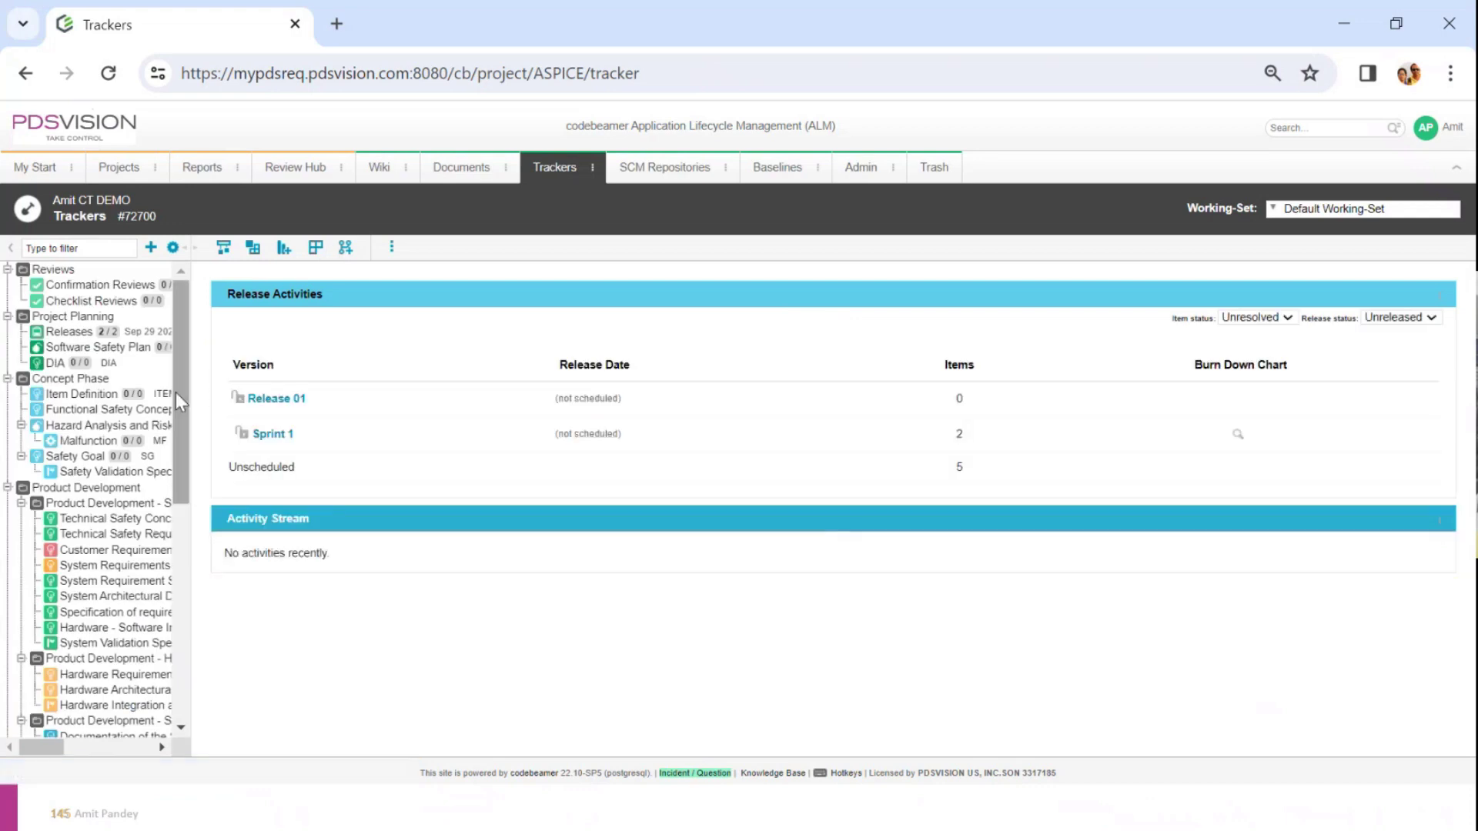
# Open the trackers of the ISO26262 Auto Demo project in the Automotive category and widen the tracker tree.
pyautogui.moveTo(190, 365); pyautogui.dragTo(443, 366)
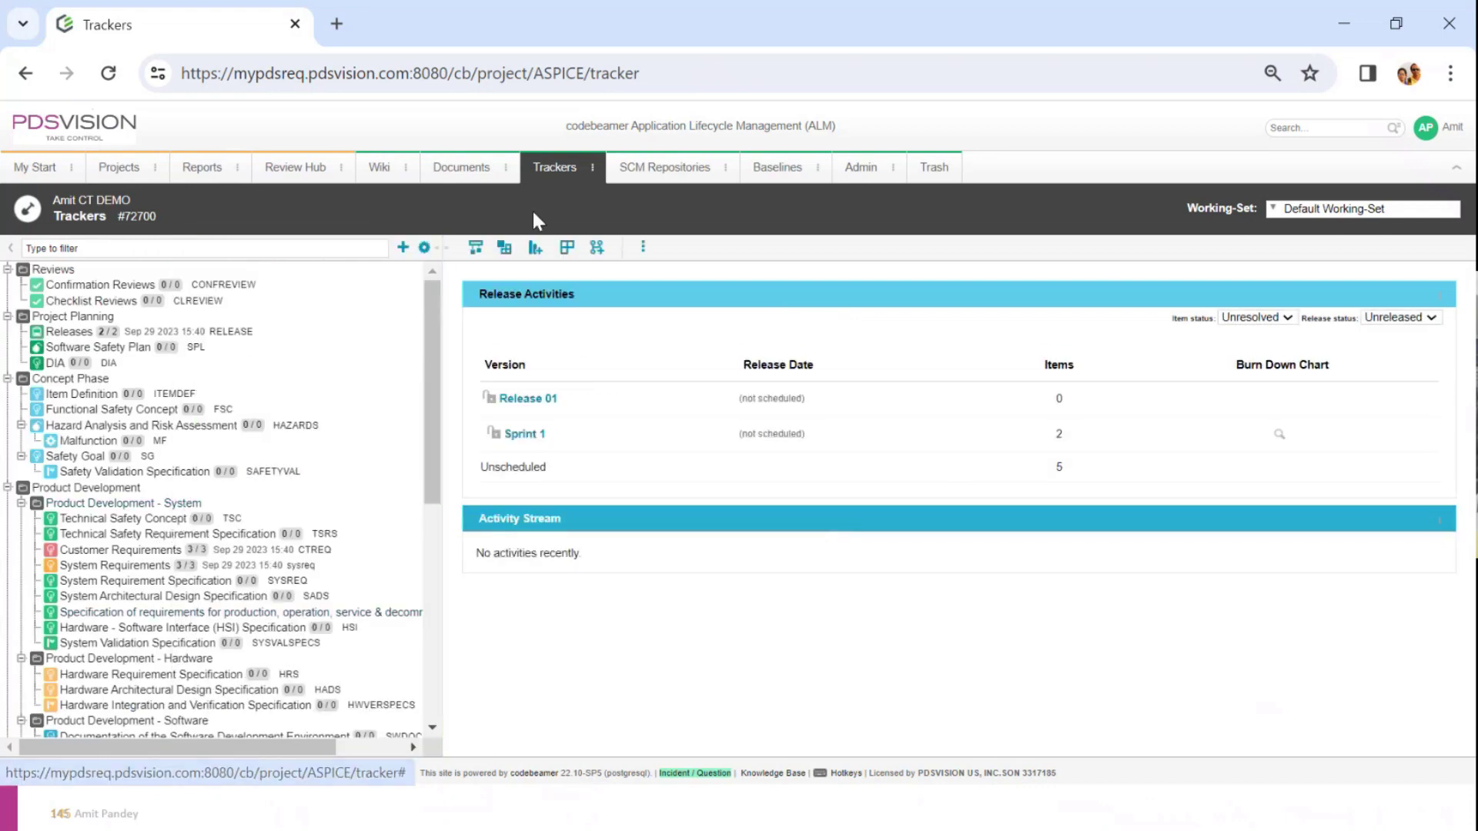
pyautogui.click(119, 168)
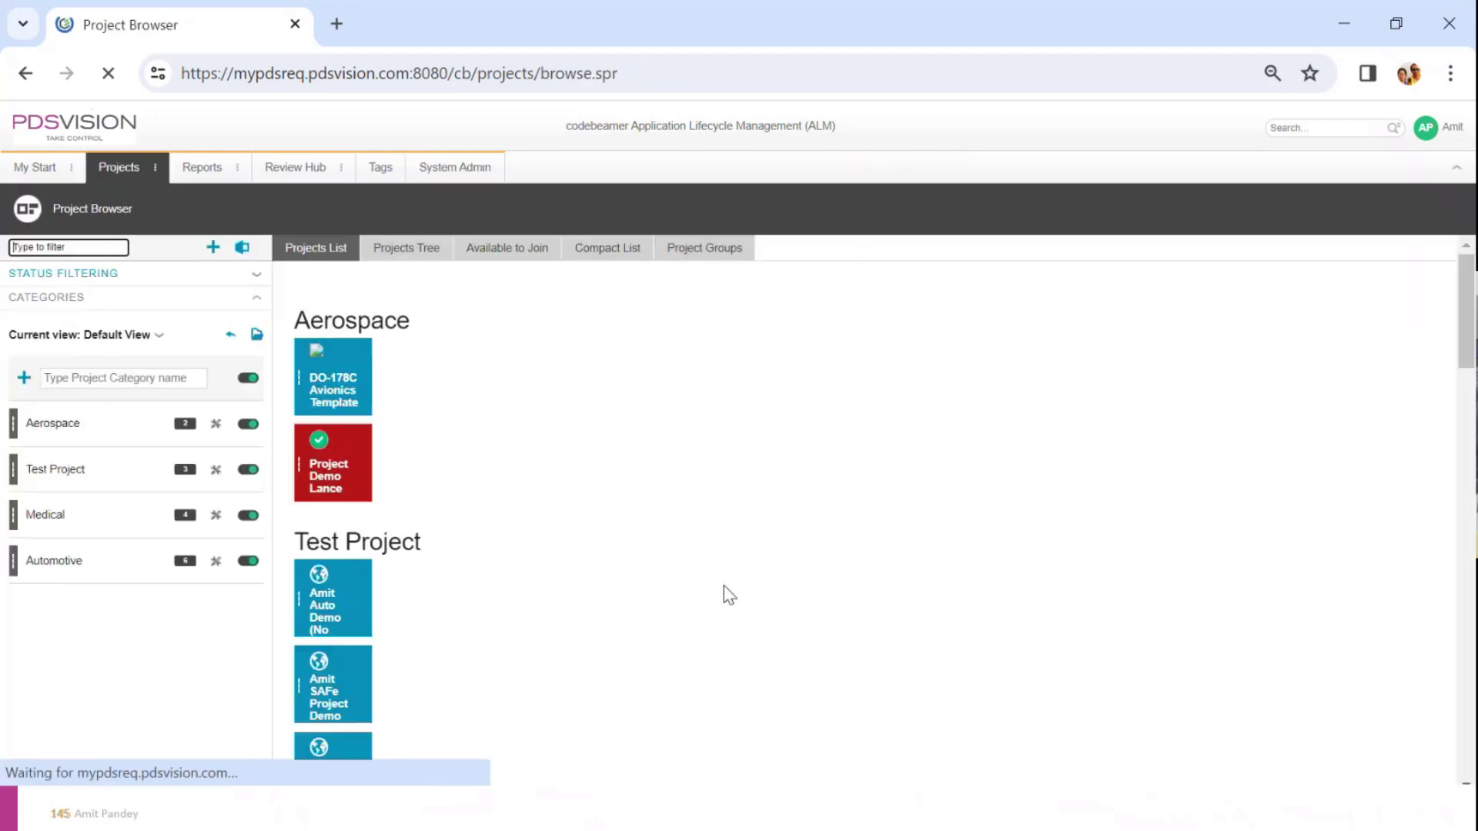
pyautogui.scroll(-3, 714, 607)
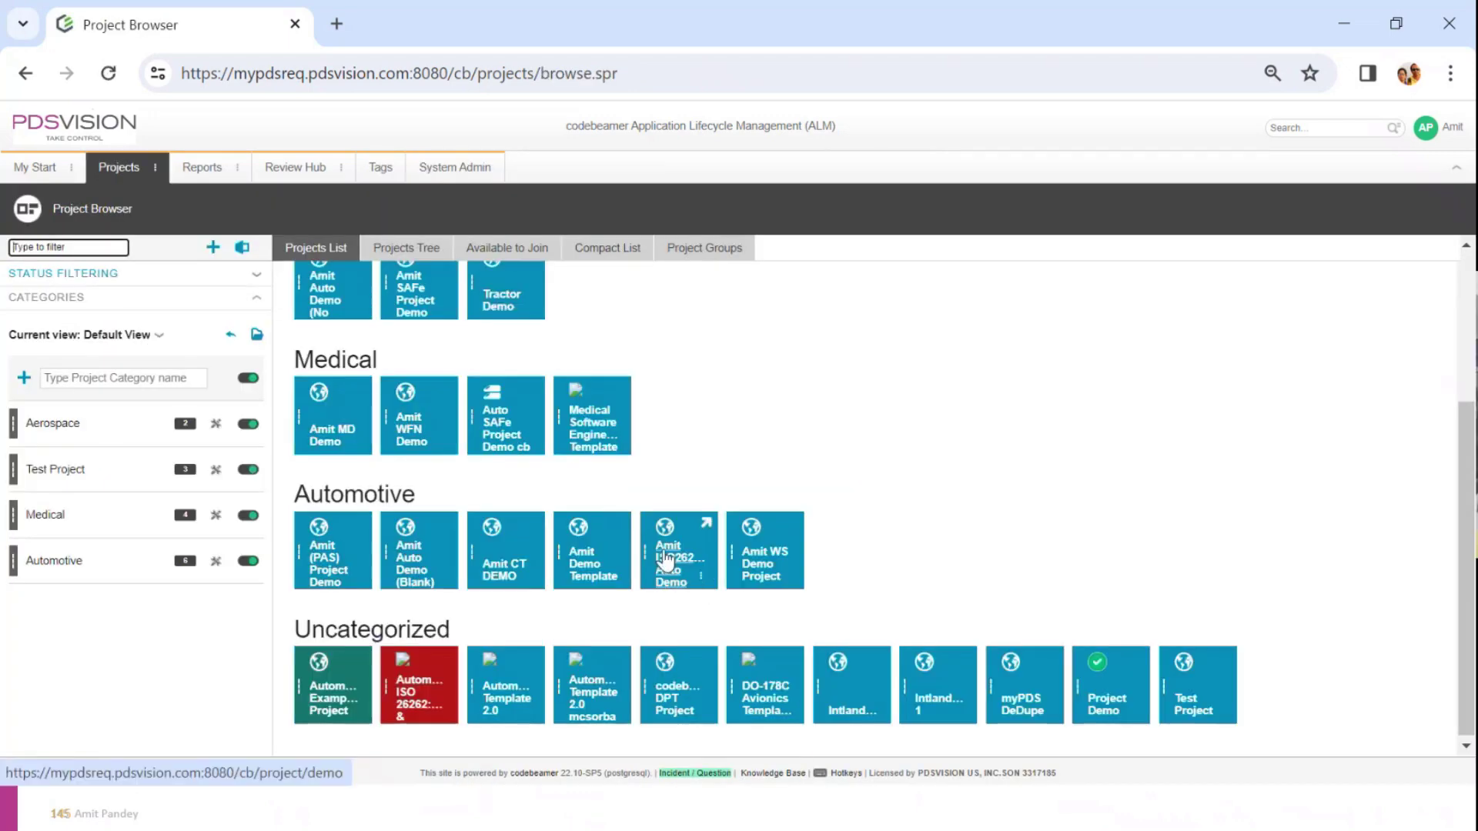
pyautogui.click(658, 552)
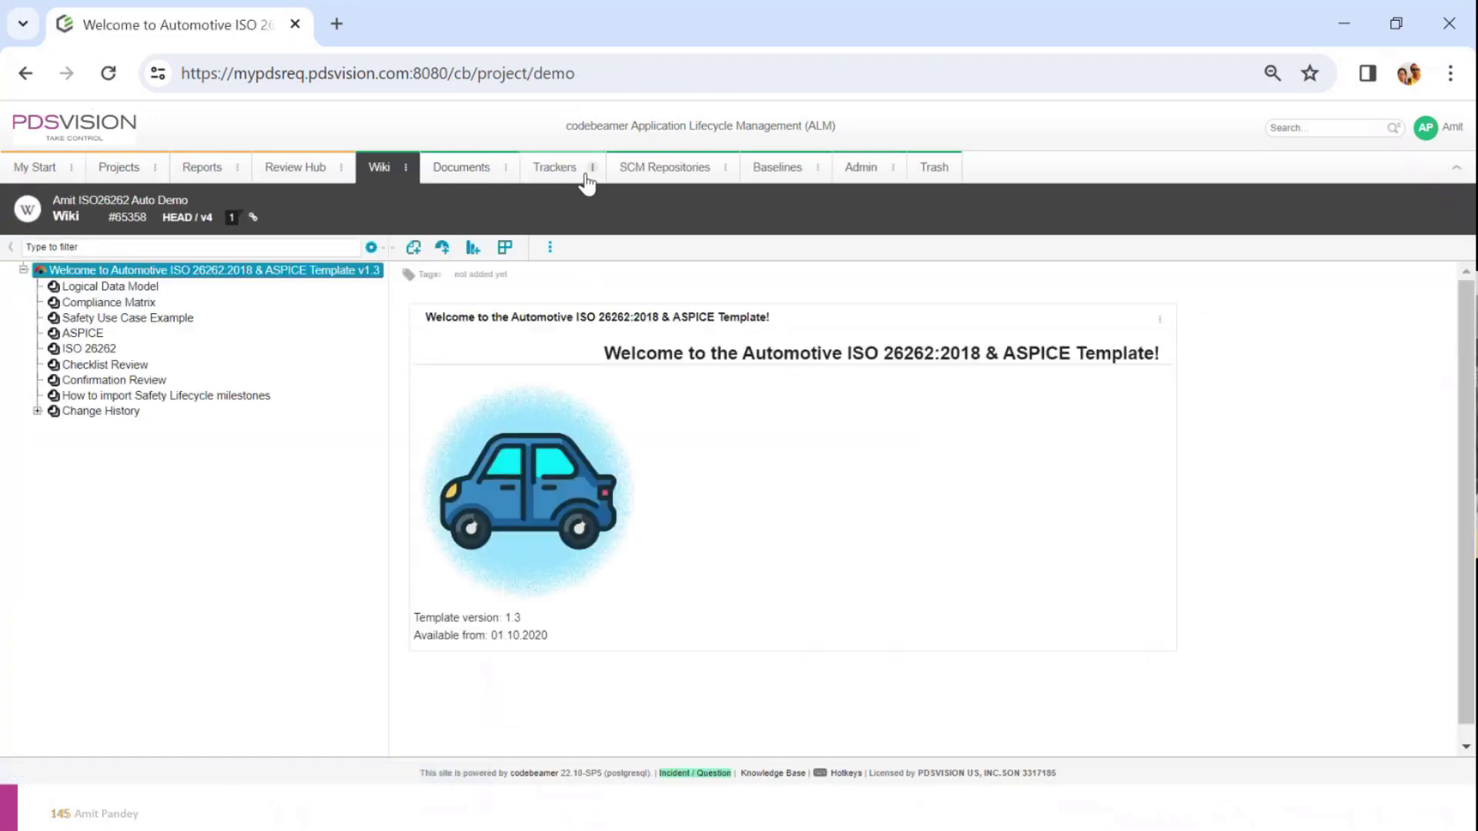
pyautogui.click(556, 168)
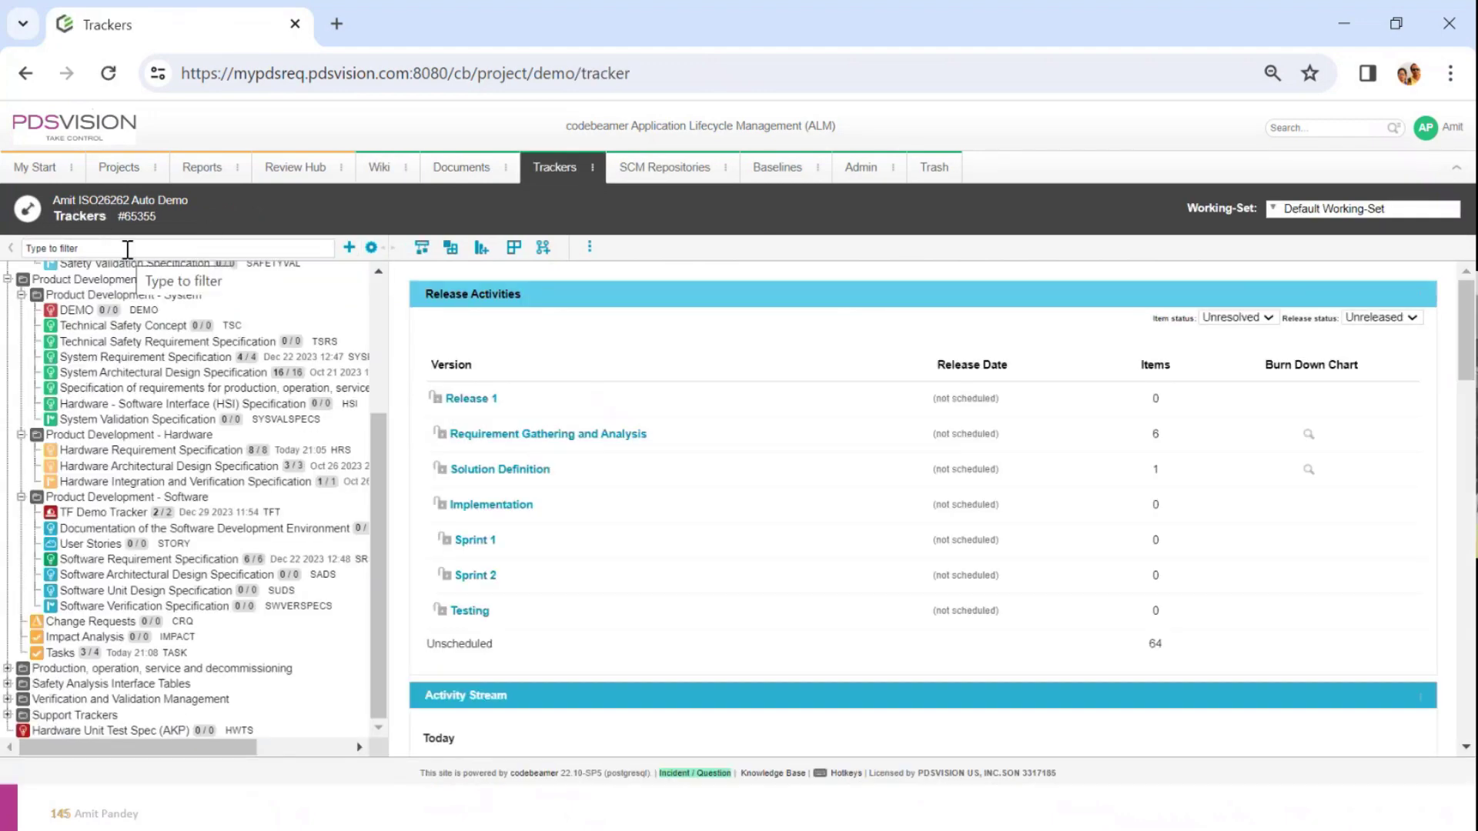
pyautogui.moveTo(389, 456); pyautogui.dragTo(485, 456)
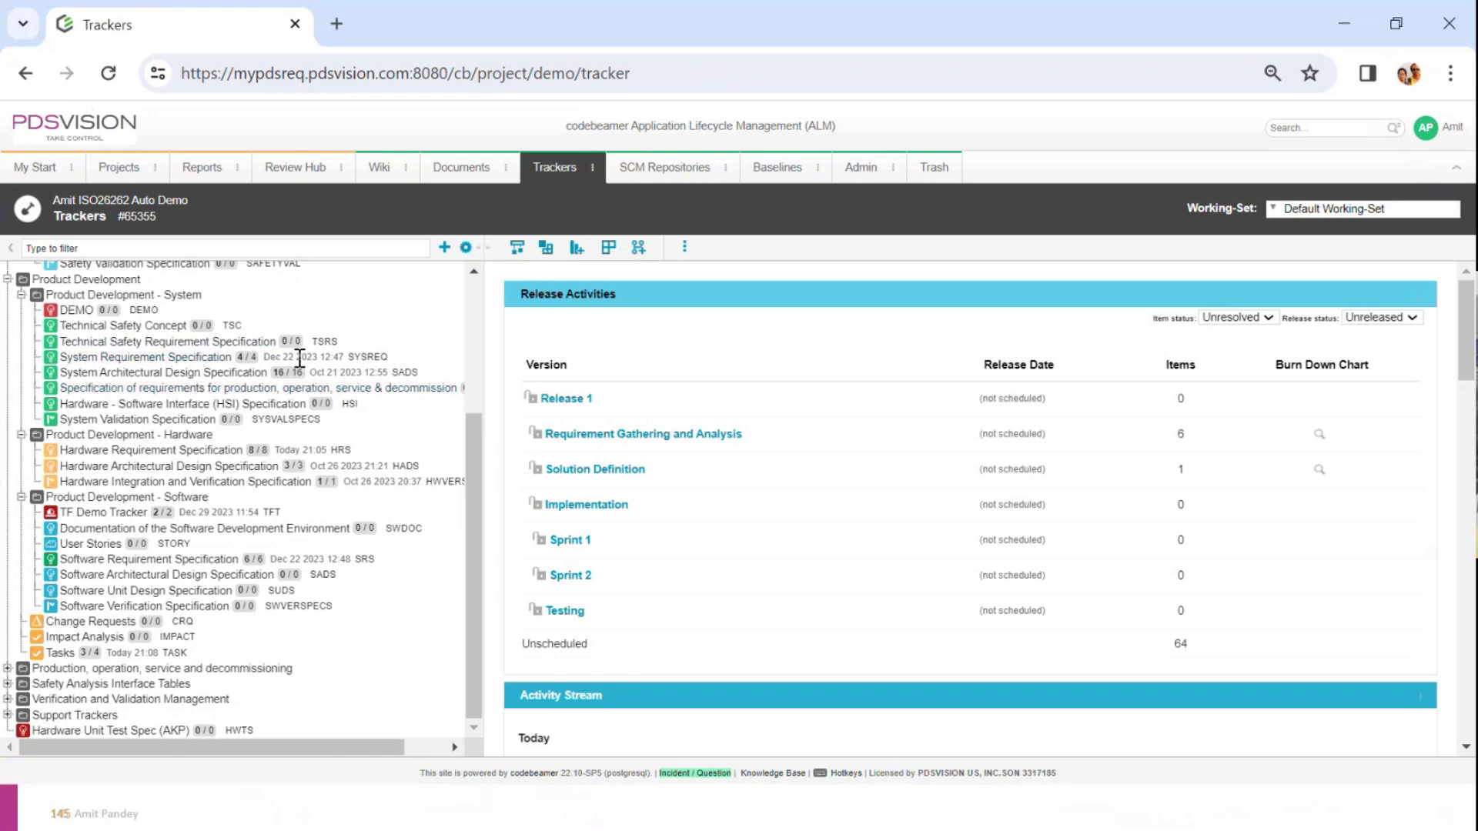
pyautogui.click(579, 182)
# Switch to the Project Execution slide and draw a span labelled R1 above the phases from Requirement Gathering & Analysis to Testing.
pyautogui.hotkey('alt', 'Tab')
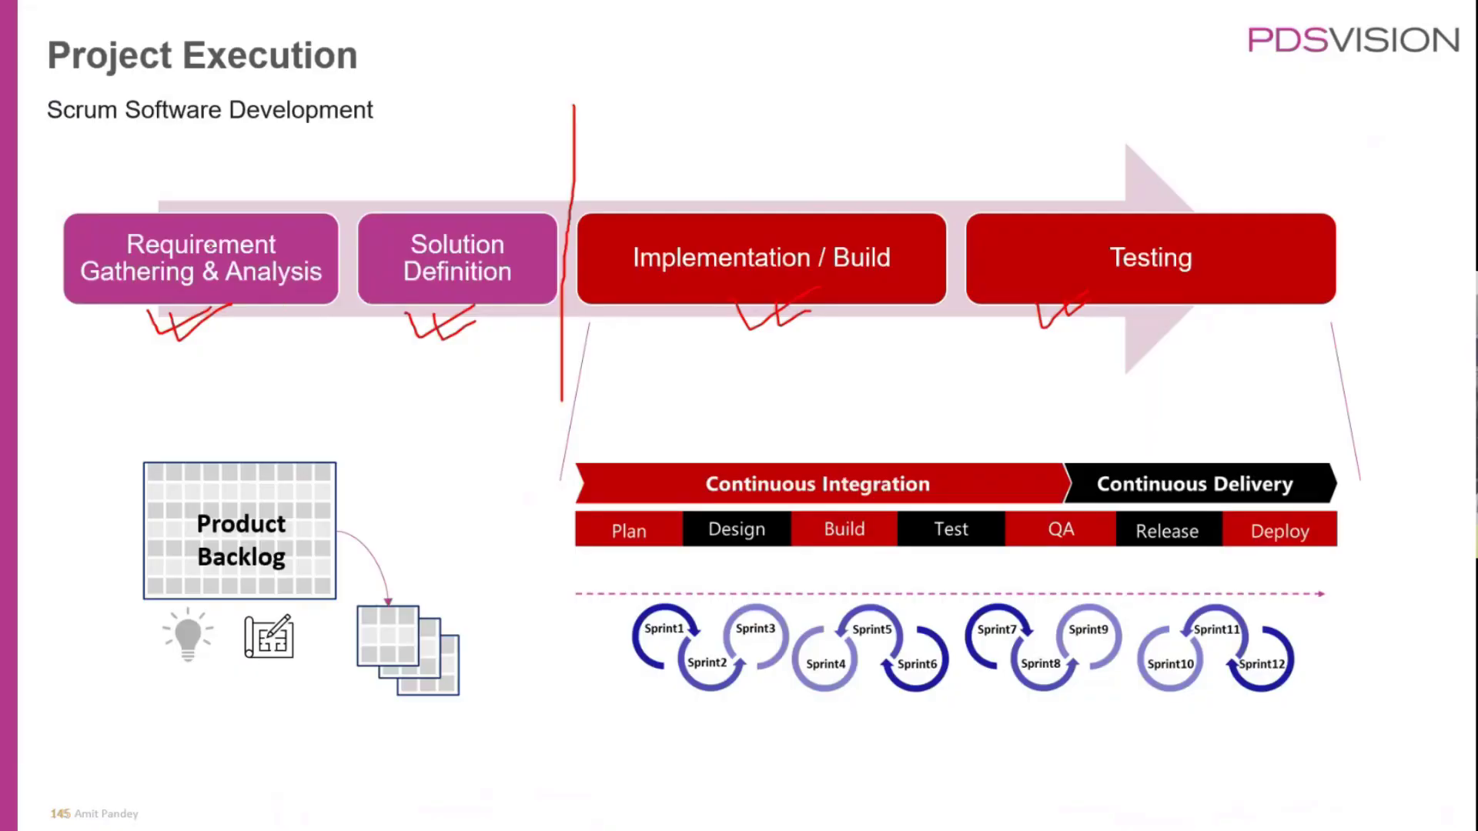
pyautogui.moveTo(51, 121); pyautogui.dragTo(55, 300)
pyautogui.moveTo(60, 152)
pyautogui.mouseDown()
pyautogui.moveTo(532, 181)
pyautogui.moveTo(1257, 131)
pyautogui.mouseUp()
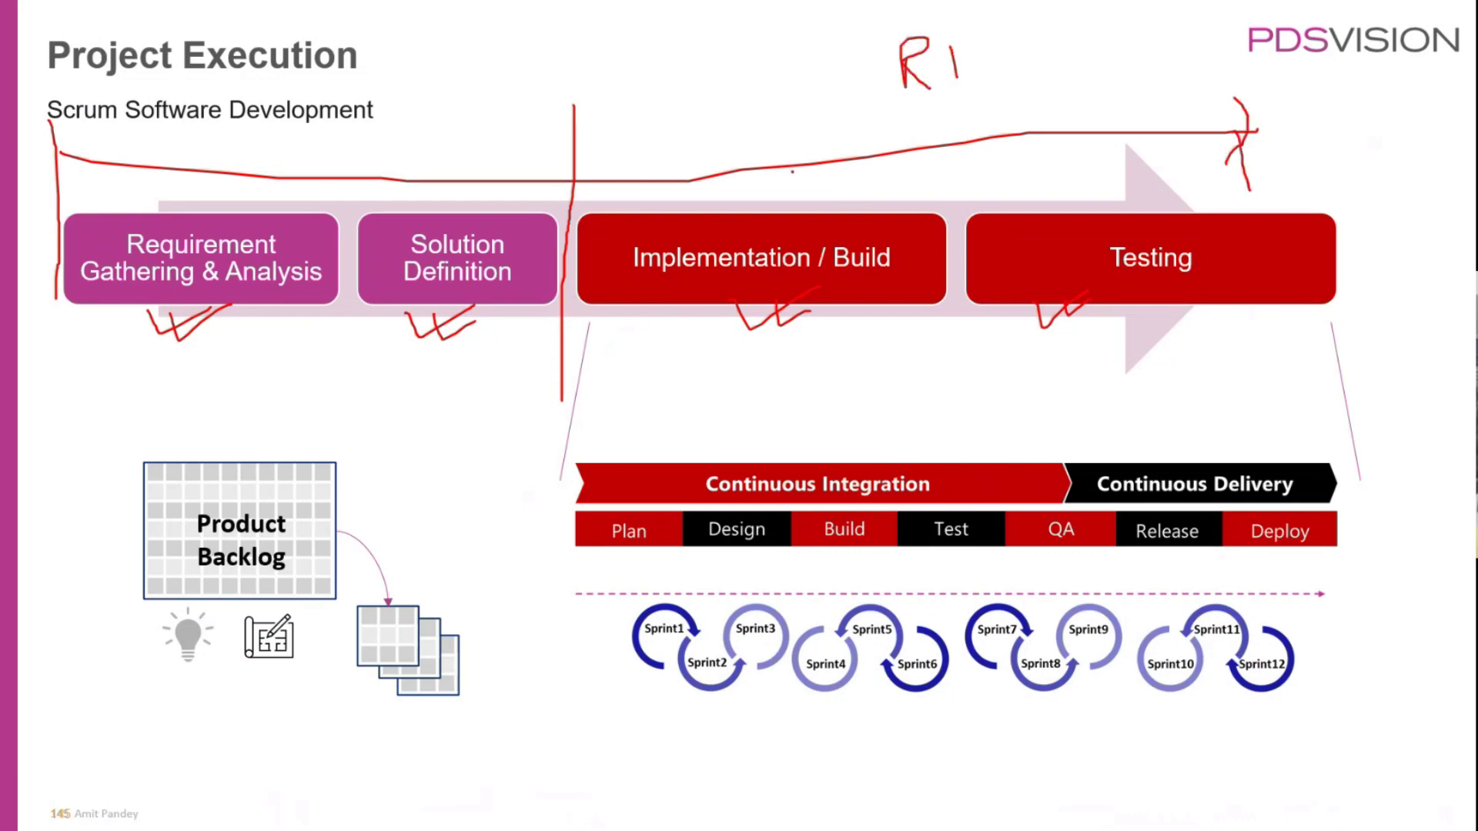
# Switch back to codebeamer and create "Release 2 (DEMO)" in the Releases tracker with the Scrum release method.
pyautogui.hotkey('alt', 'Tab')
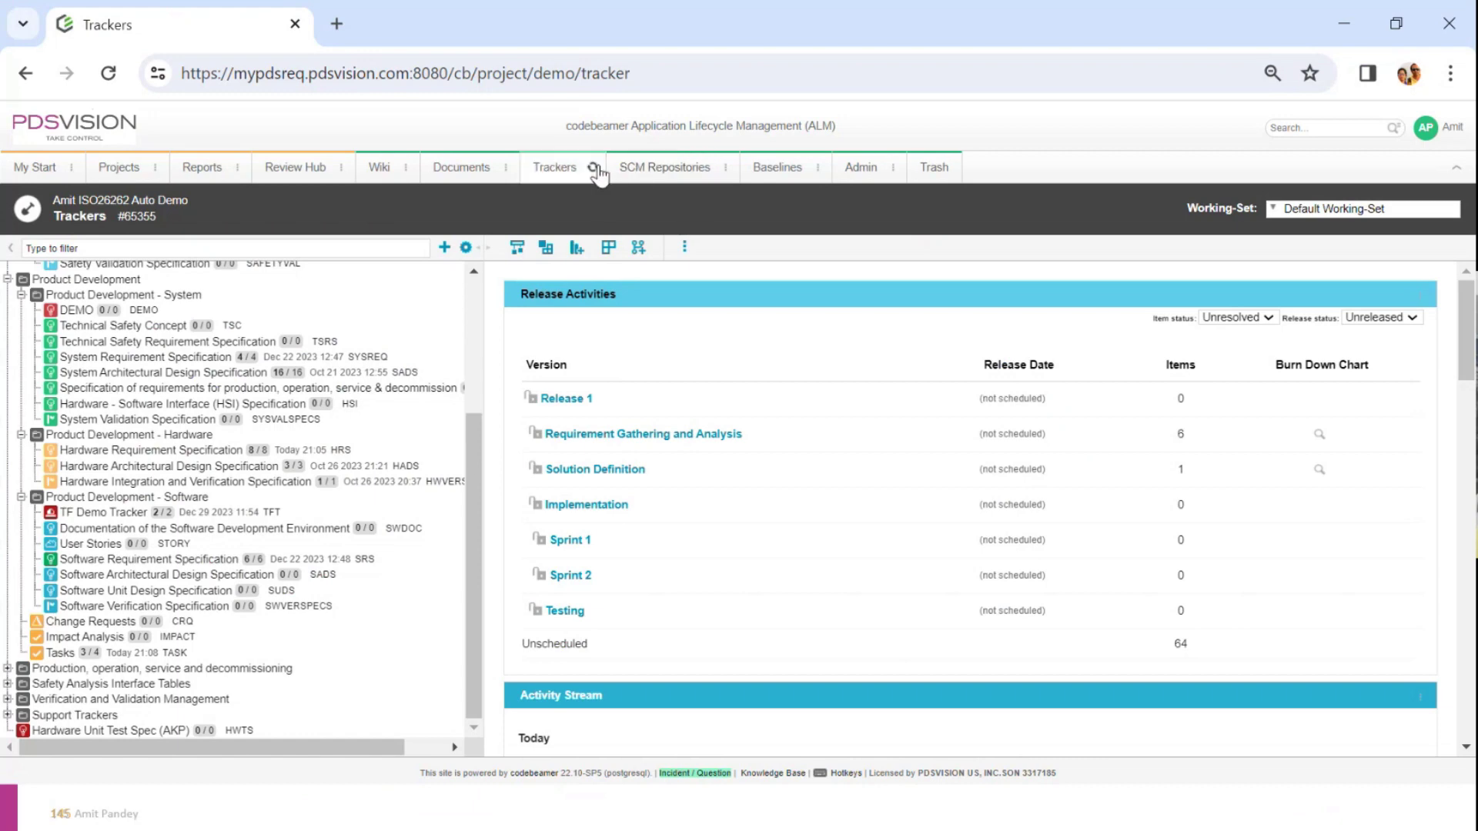
pyautogui.click(595, 168)
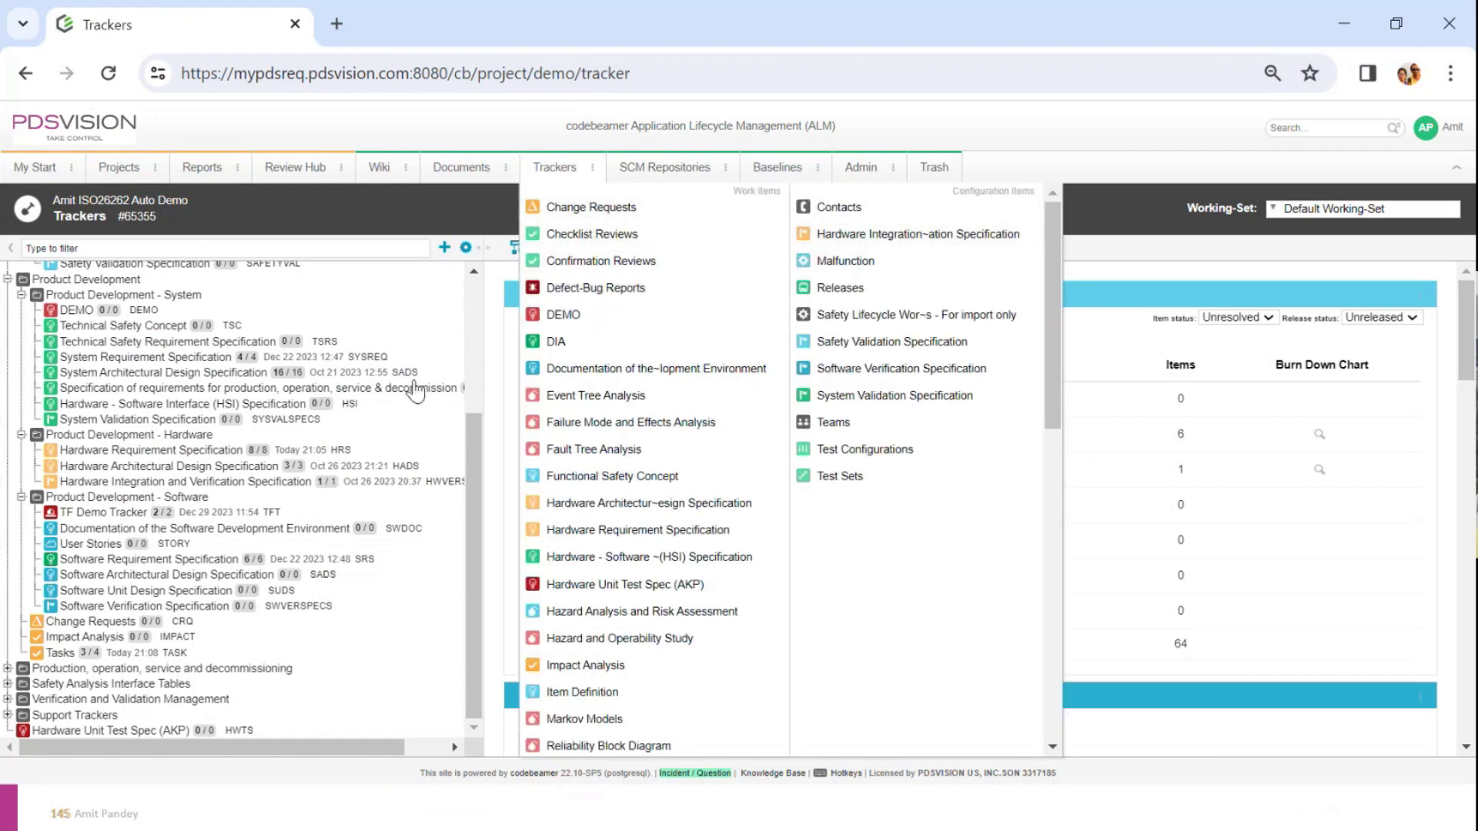
pyautogui.click(836, 289)
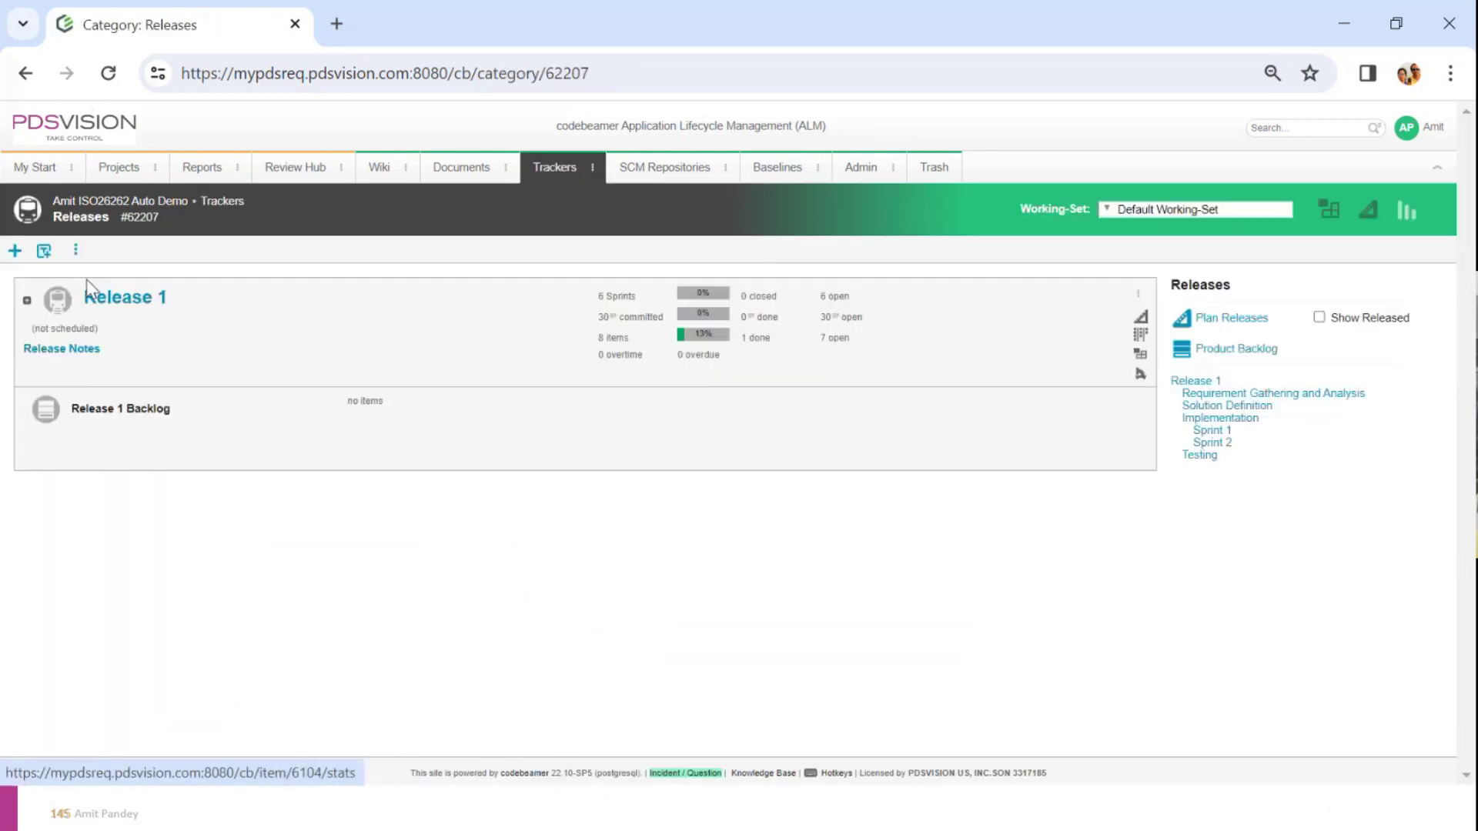
pyautogui.click(14, 252)
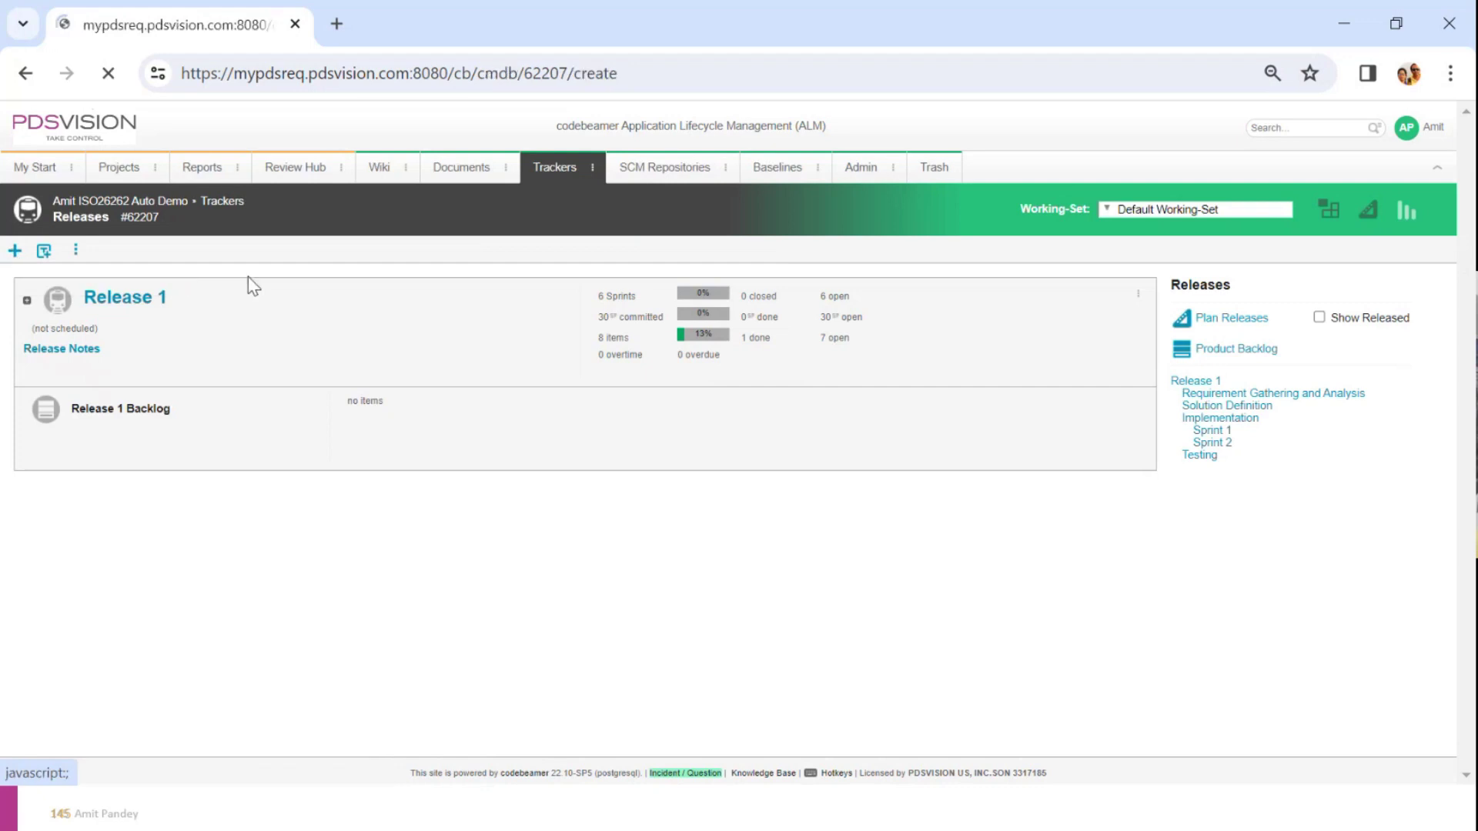
pyautogui.click(262, 365)
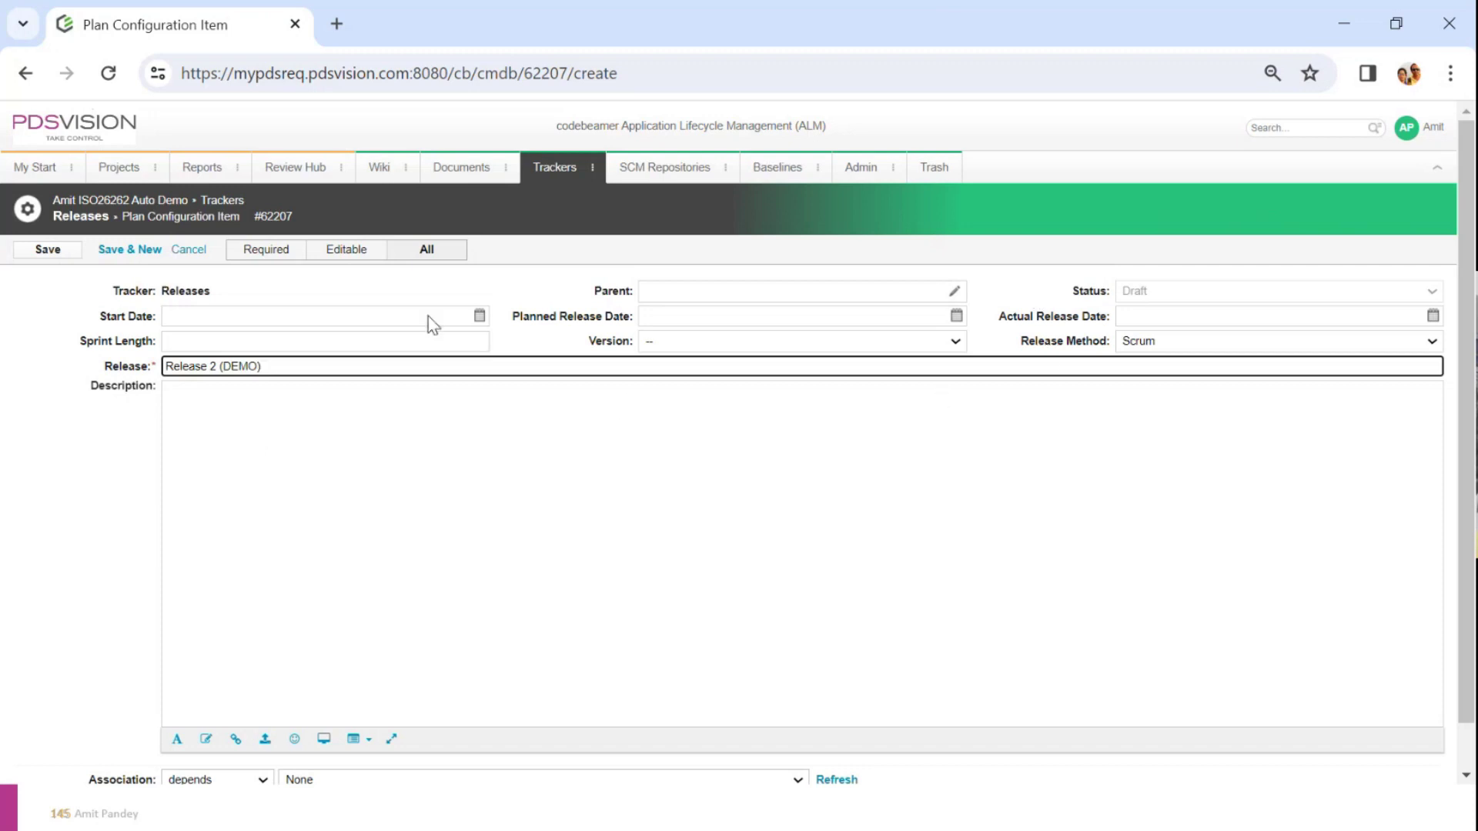
pyautogui.click(1167, 344)
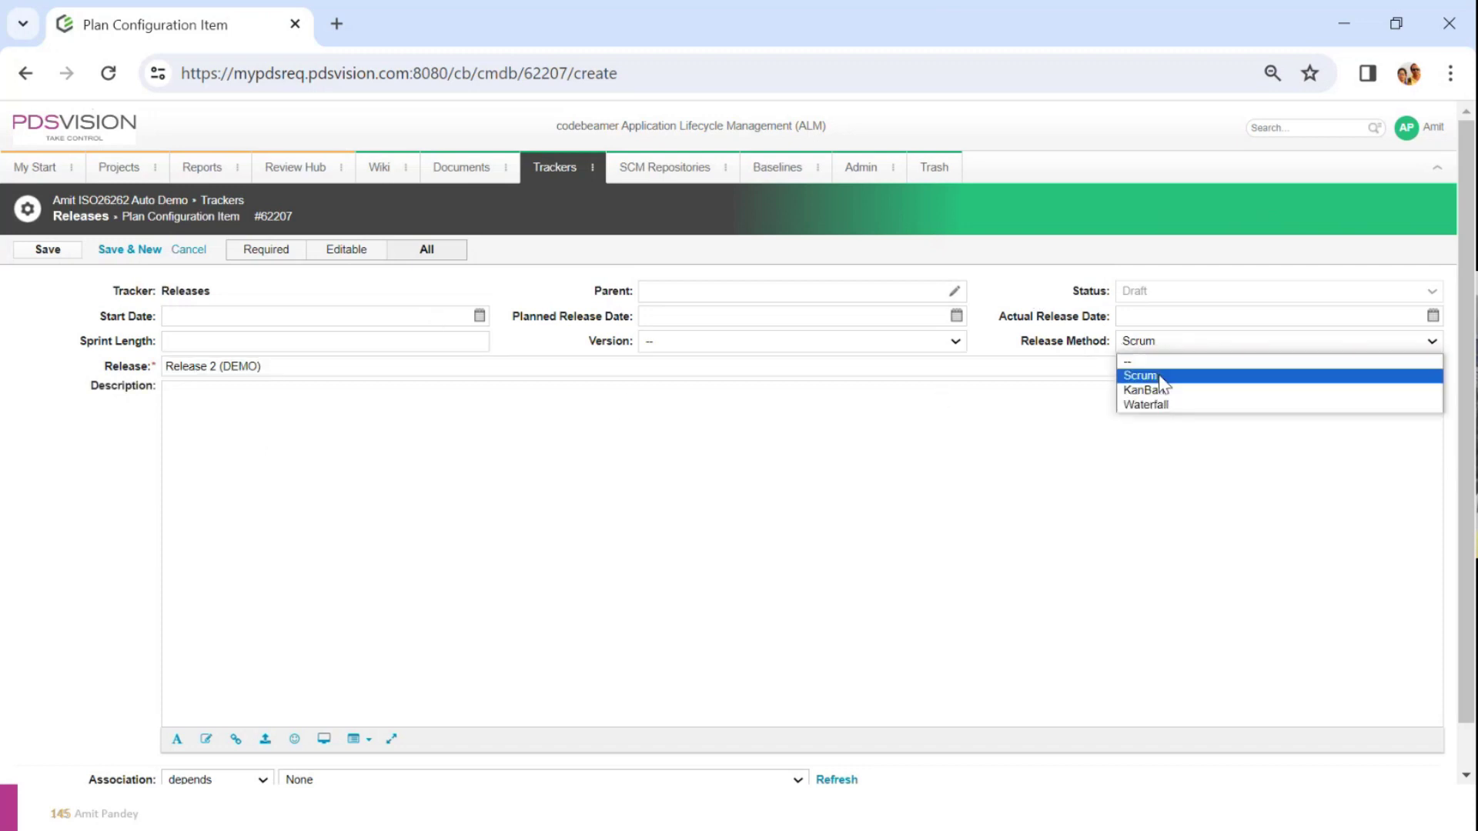
pyautogui.click(1153, 376)
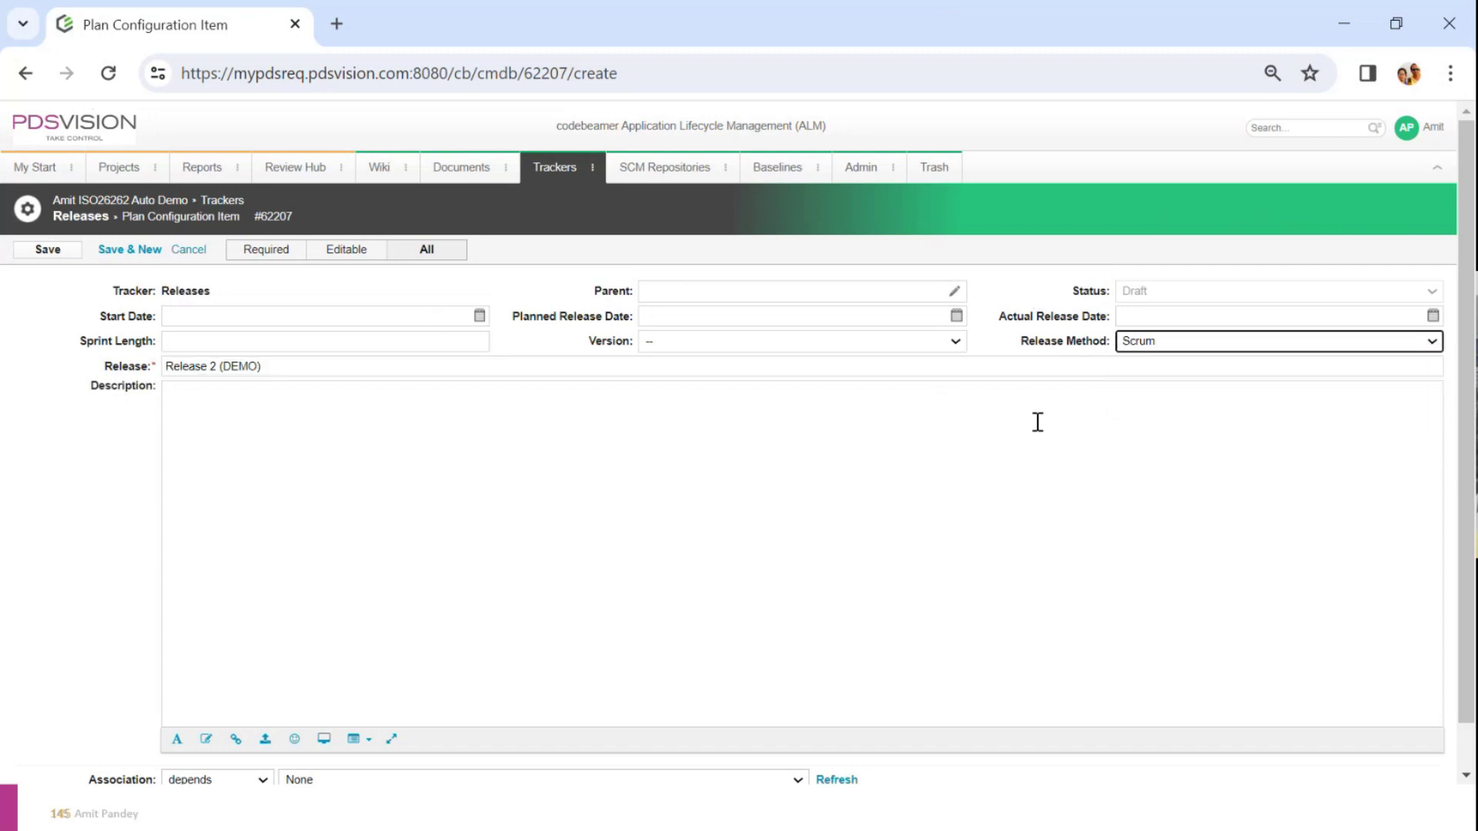
pyautogui.click(53, 252)
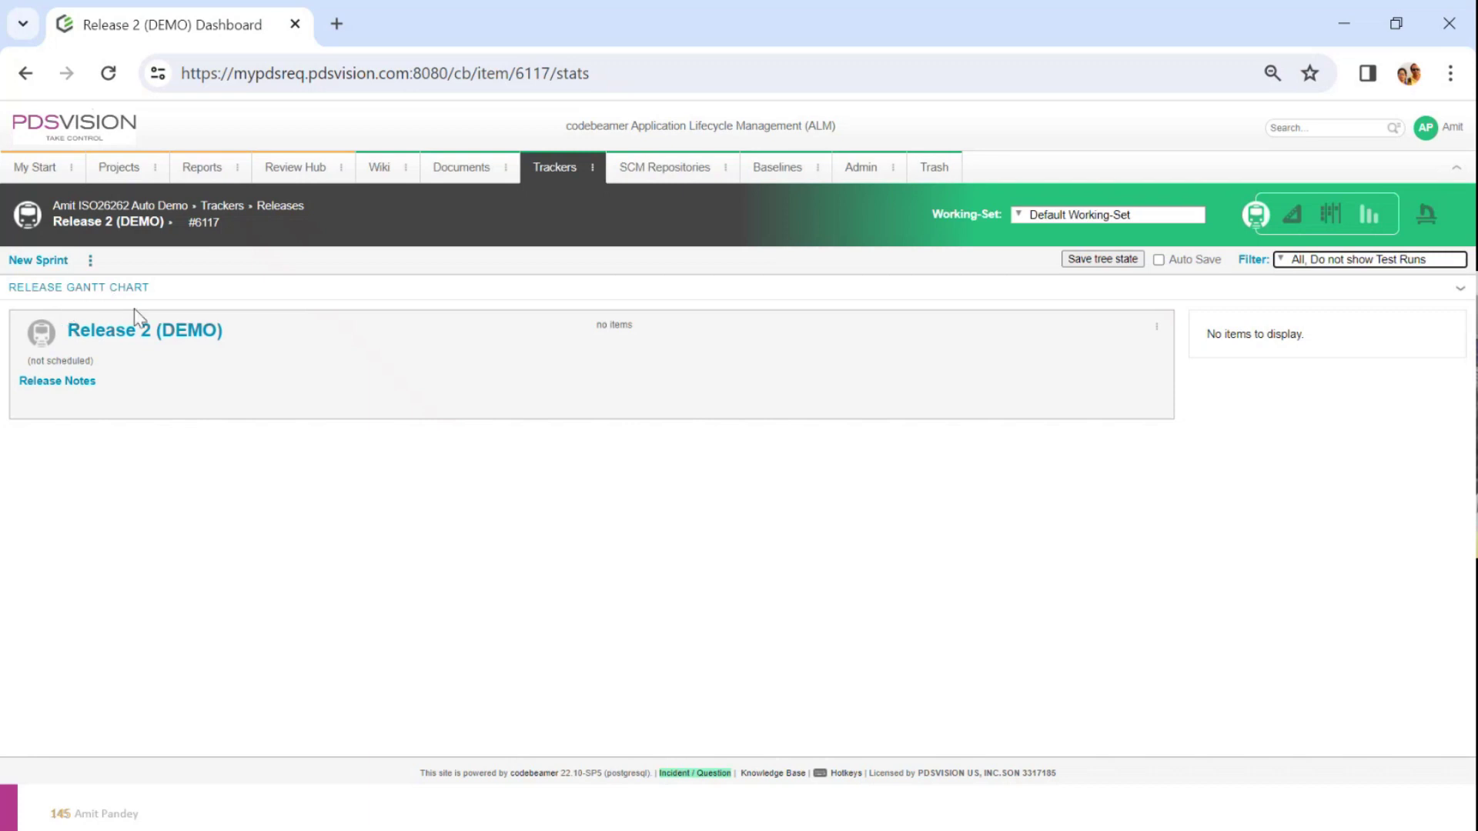
# Open the planner for Release 2 (DEMO) and view the actions available for the release.
pyautogui.click(1371, 222)
pyautogui.click(1157, 350)
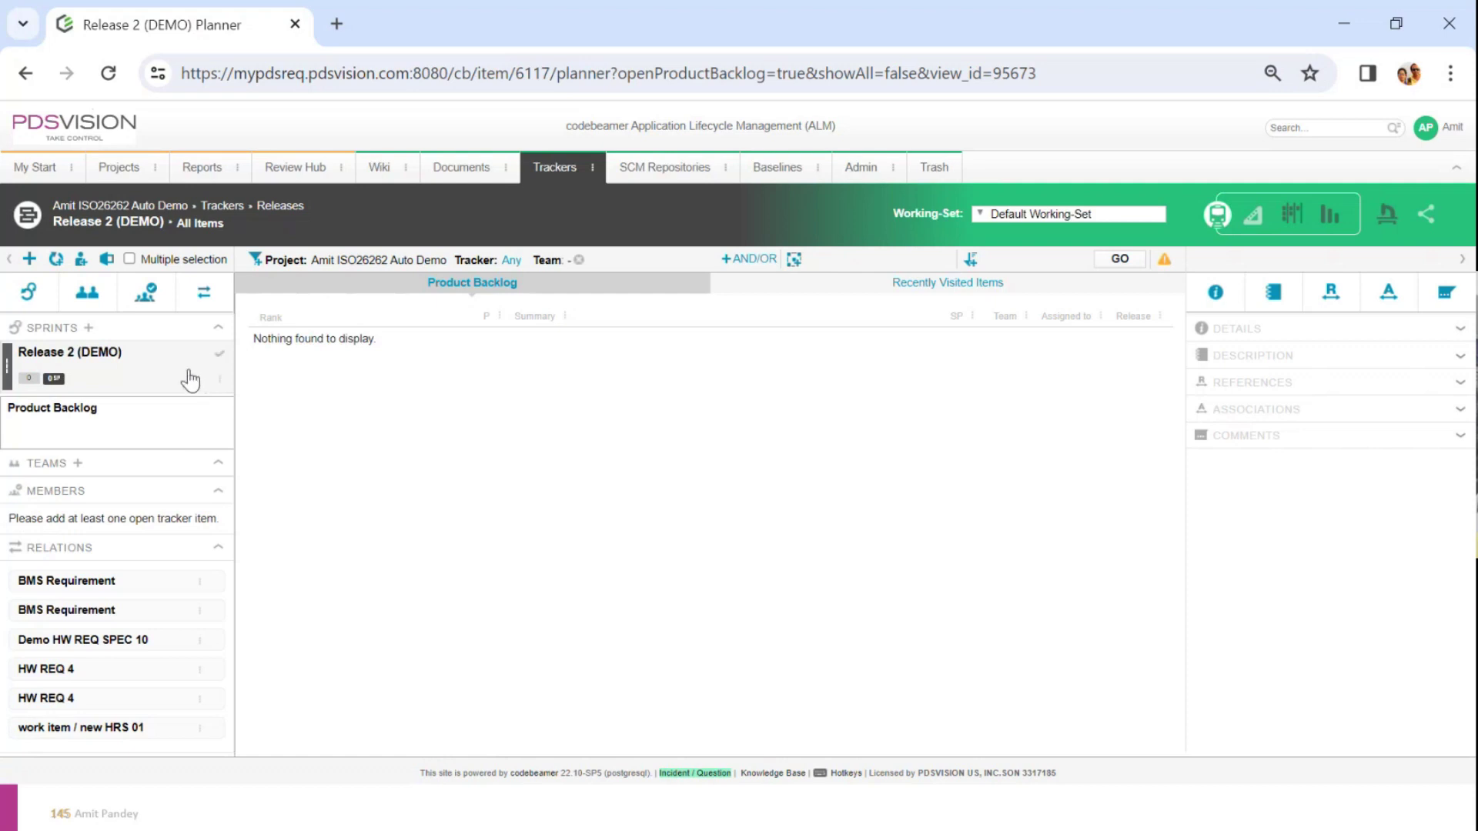
pyautogui.click(219, 379)
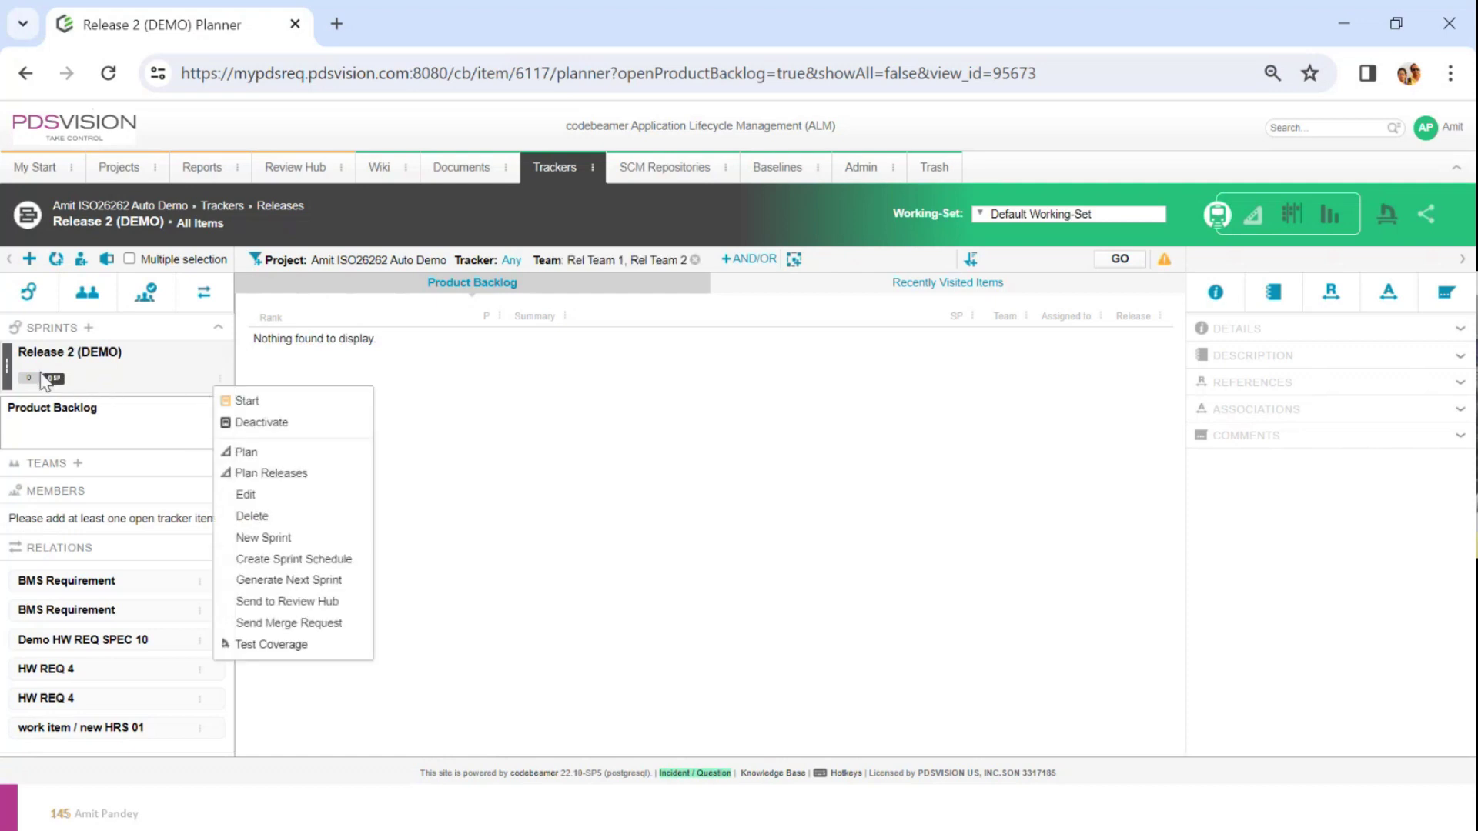
pyautogui.click(499, 425)
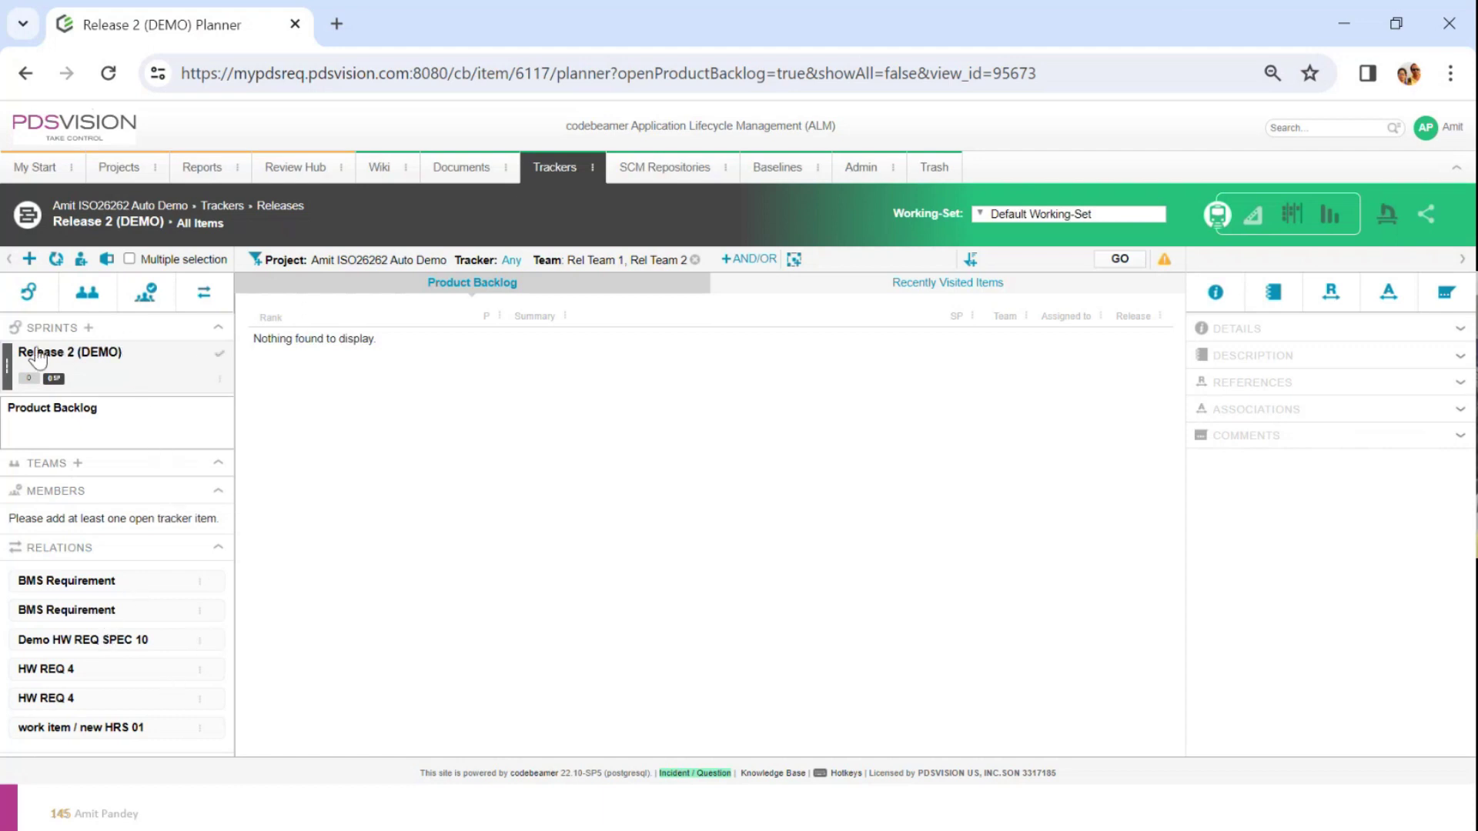
# Start a new sprint under Release 2 (DEMO), with "Requirement Gathering and Analysis" as both its release name and description.
pyautogui.click(221, 381)
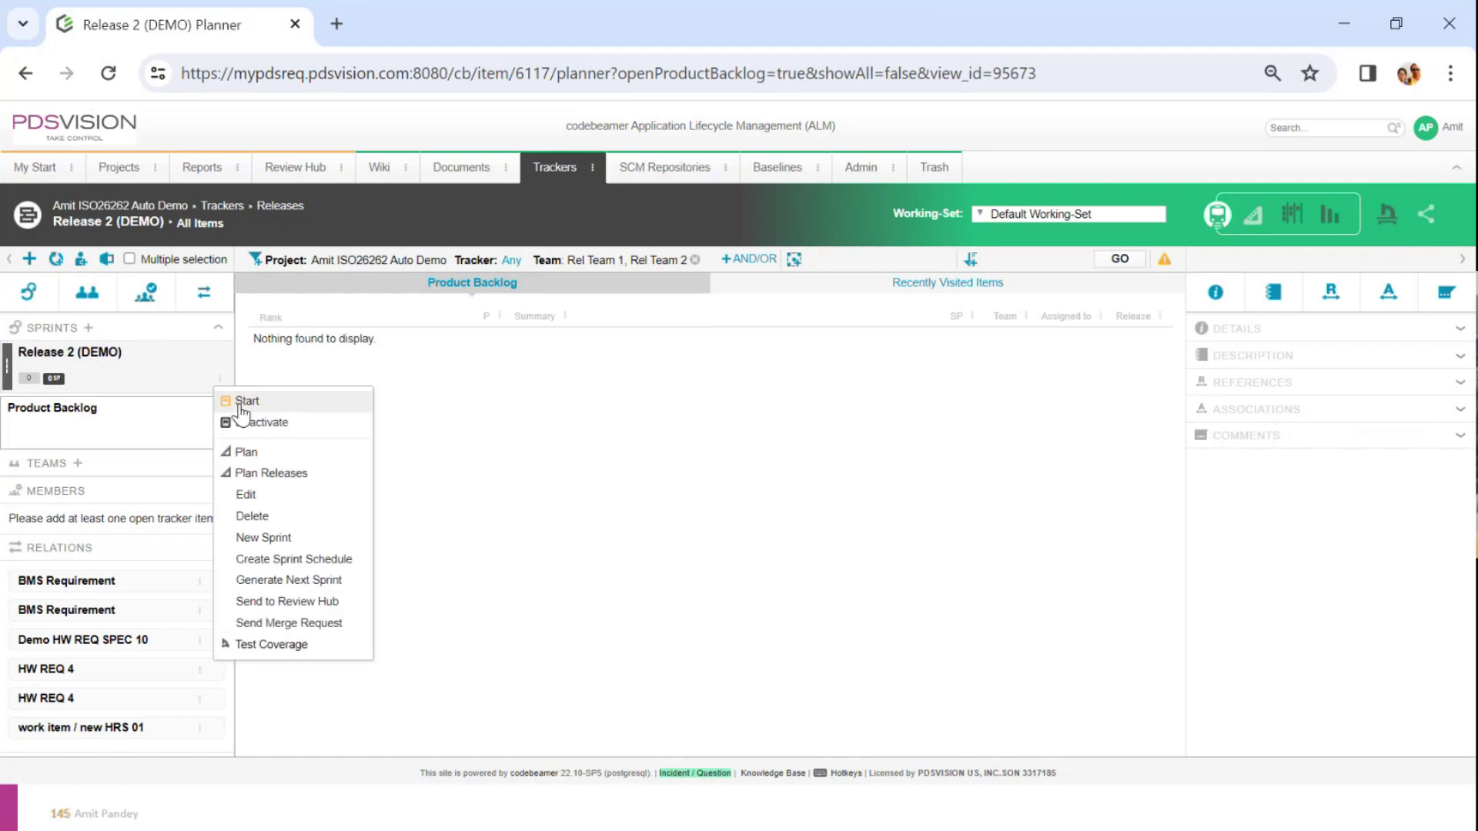
pyautogui.click(282, 538)
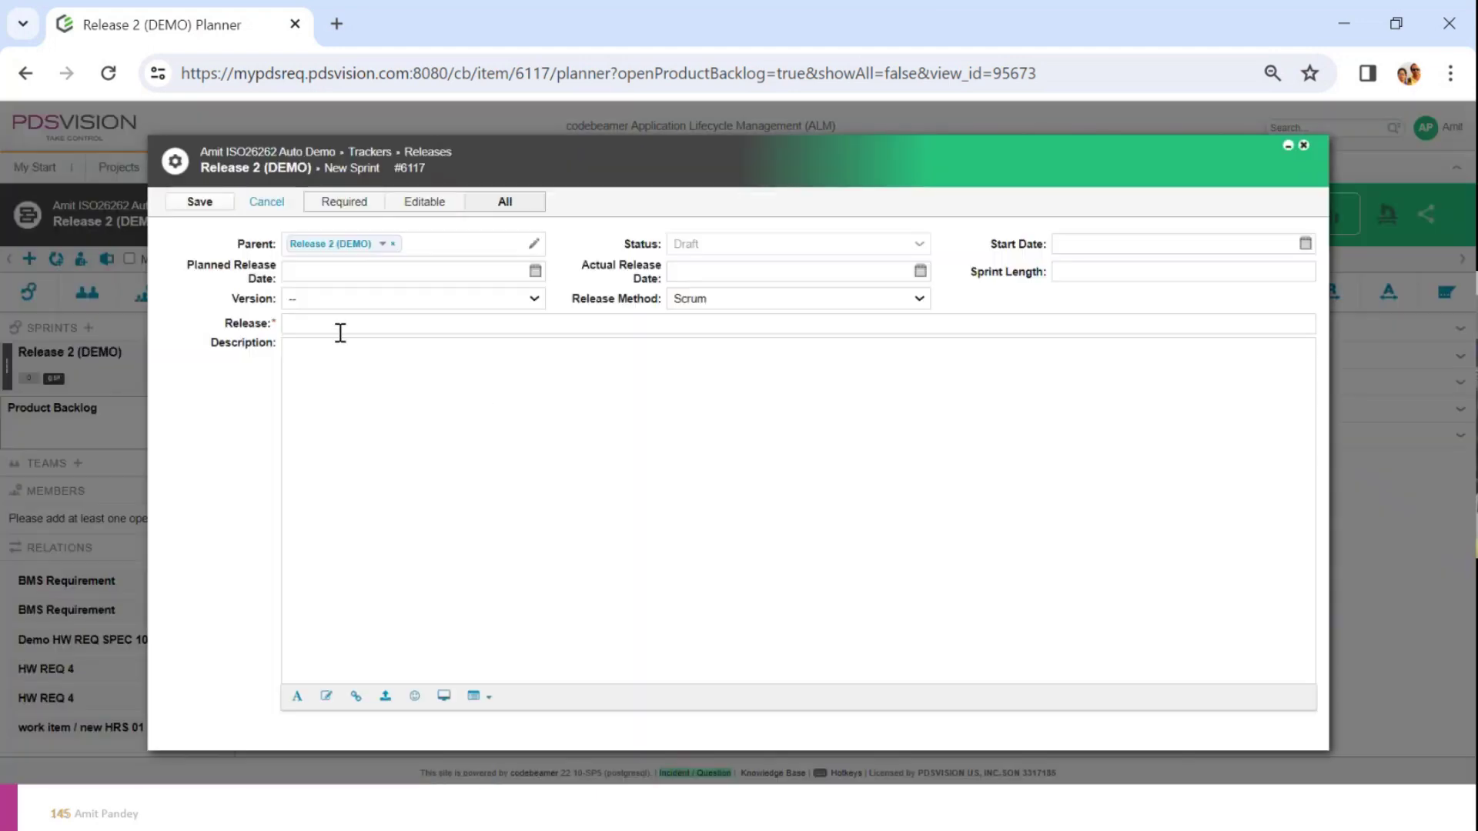
pyautogui.click(341, 329)
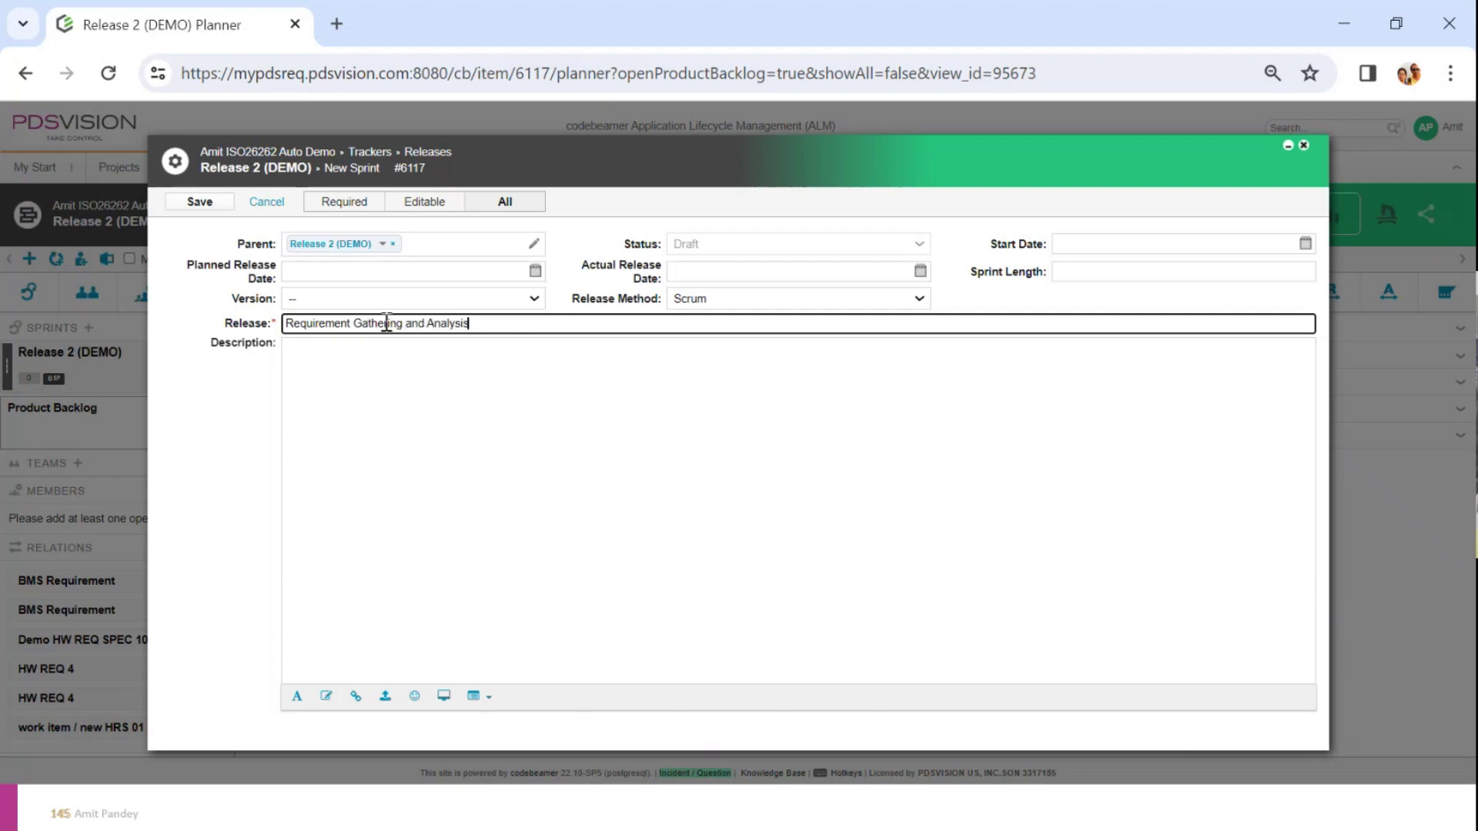
pyautogui.tripleClick(386, 324)
pyautogui.hotkey('ctrl', 'c')
pyautogui.click(376, 352)
pyautogui.hotkey('ctrl', 'v')
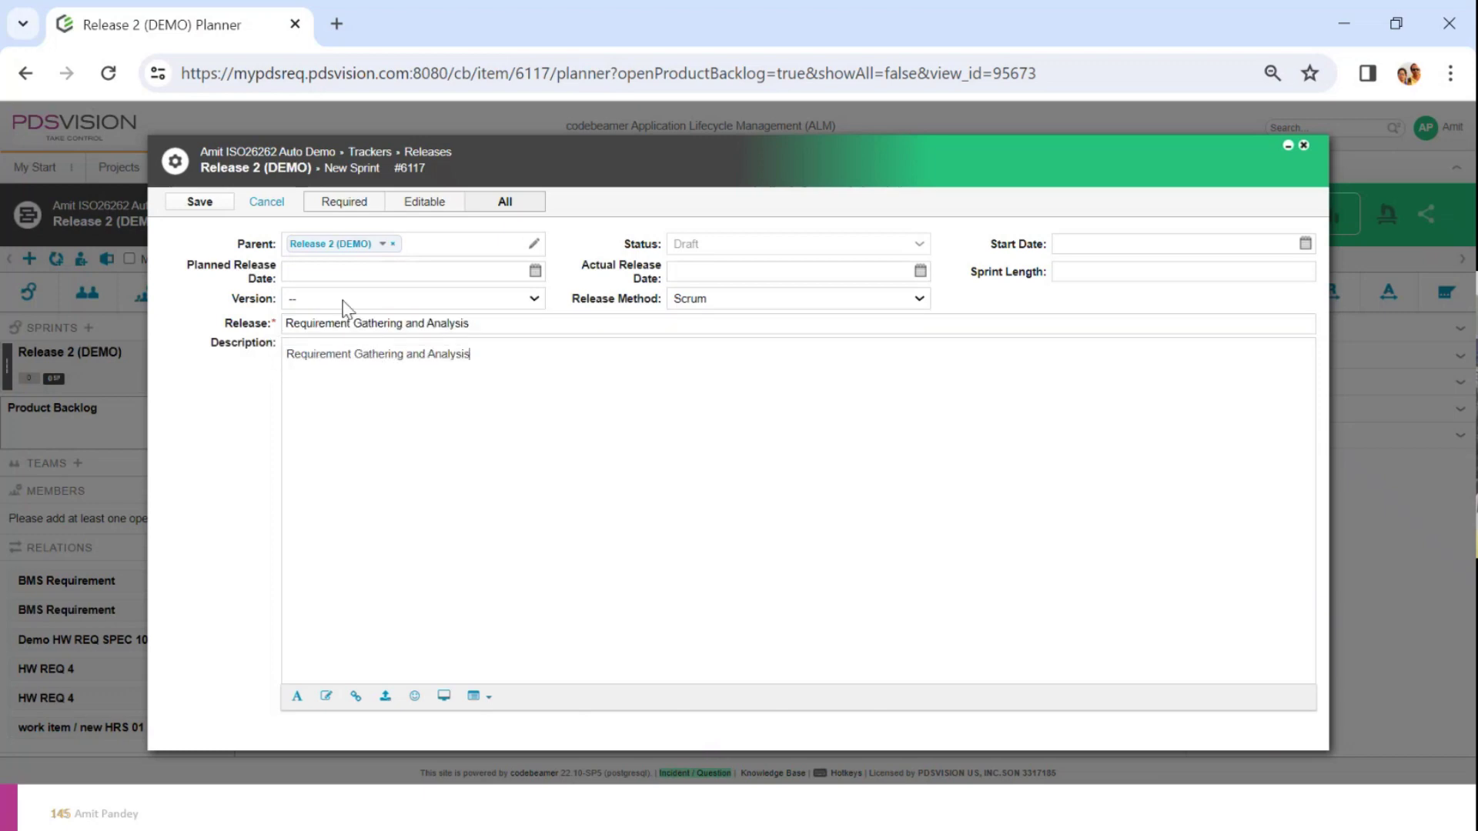
# Set the sprint's start date to Jan 06 2024 and actual release date to Jan 07 2024, and save it.
pyautogui.click(1306, 245)
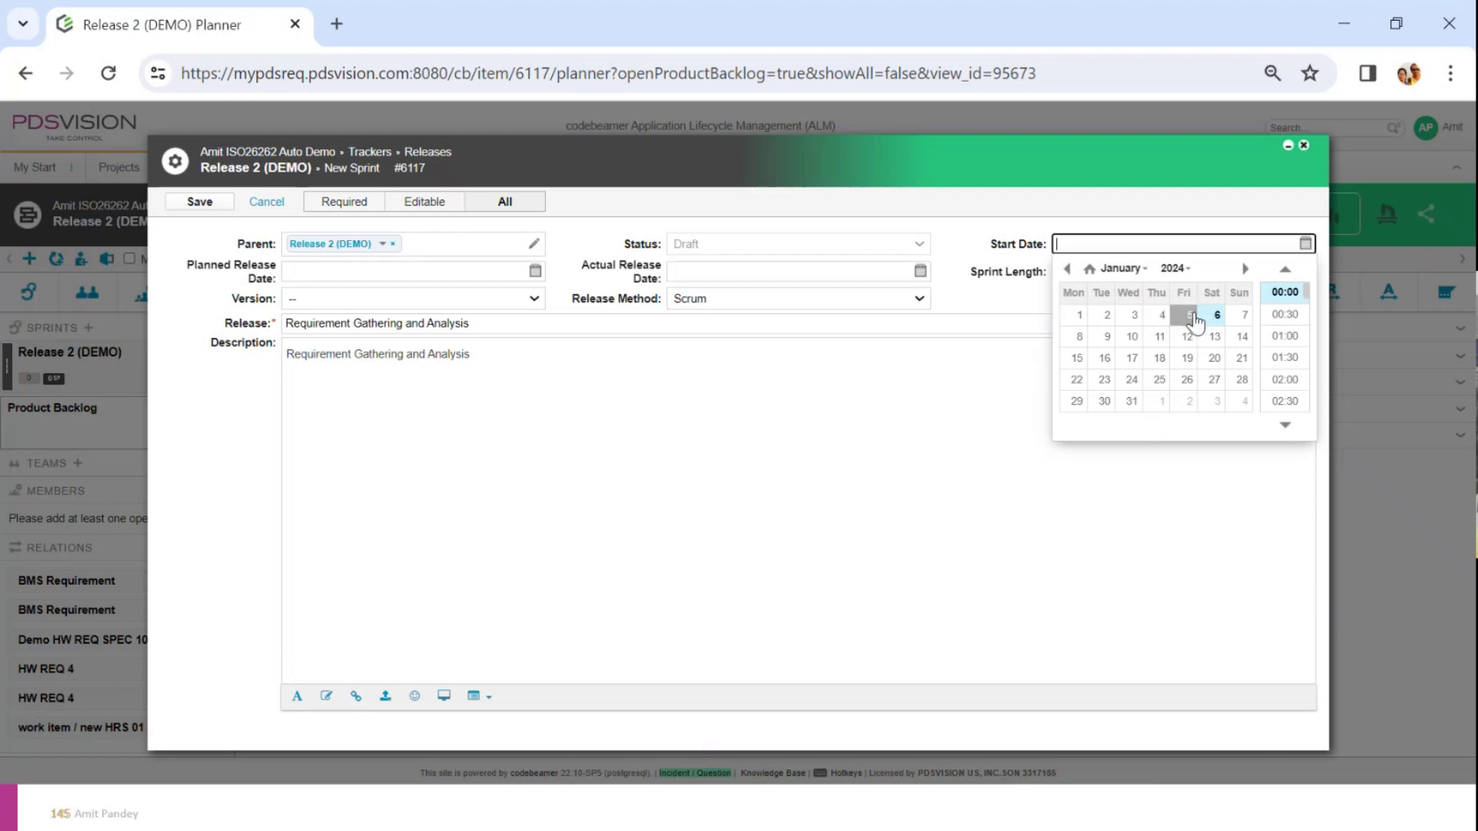
pyautogui.click(1217, 316)
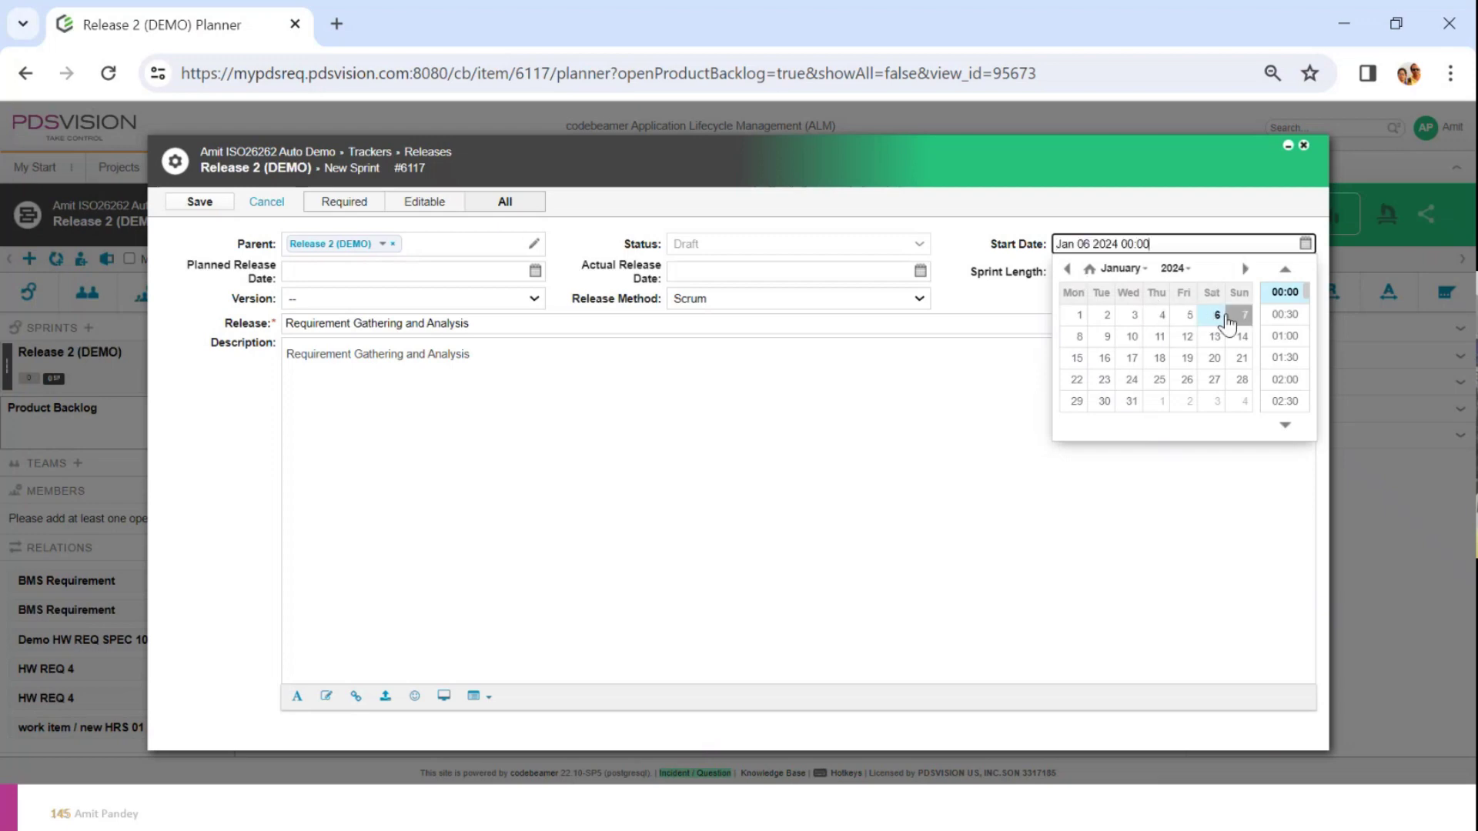
pyautogui.click(747, 273)
pyautogui.click(921, 271)
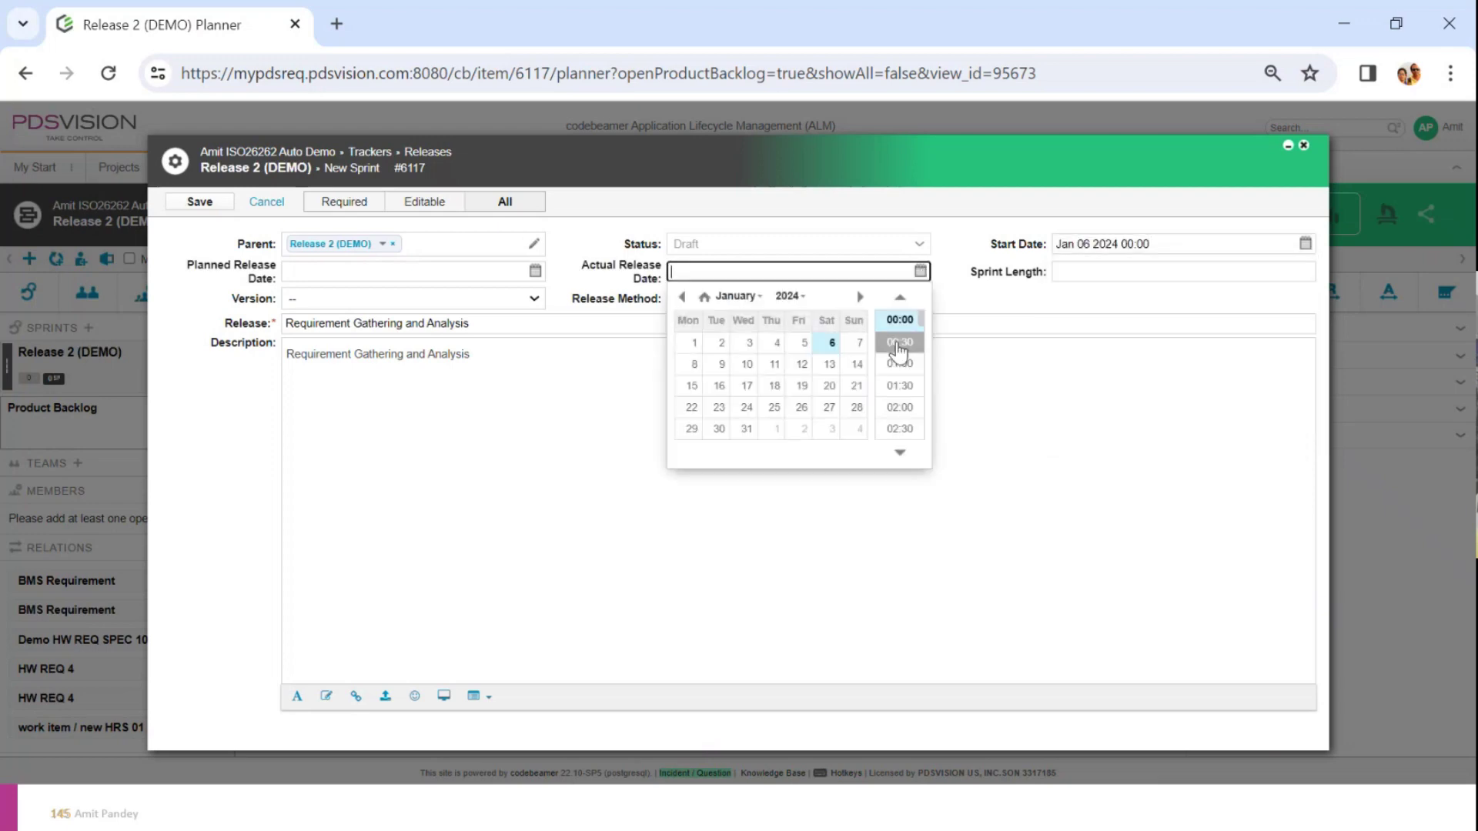
pyautogui.click(857, 342)
pyautogui.click(792, 551)
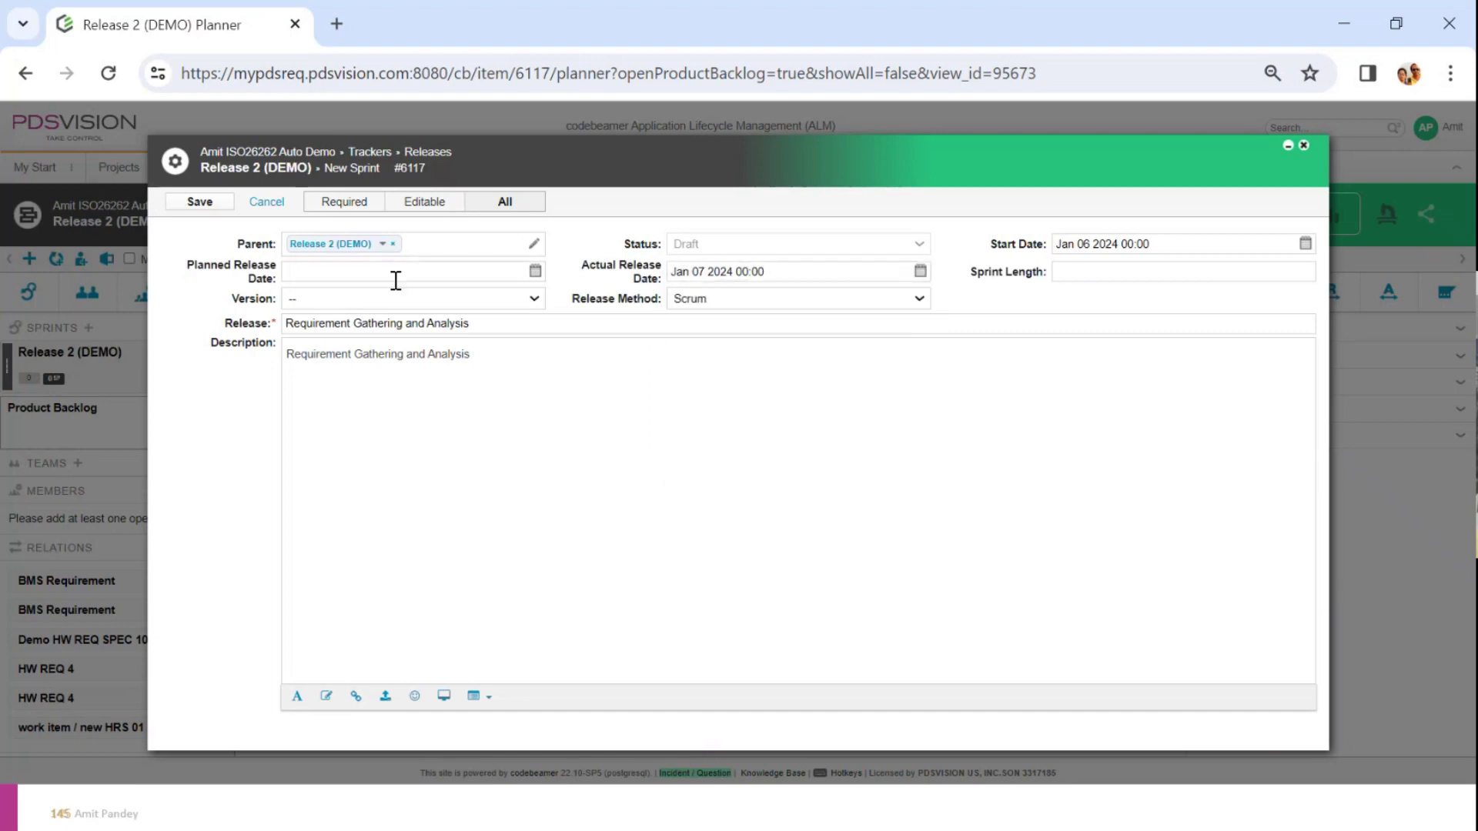
pyautogui.click(200, 202)
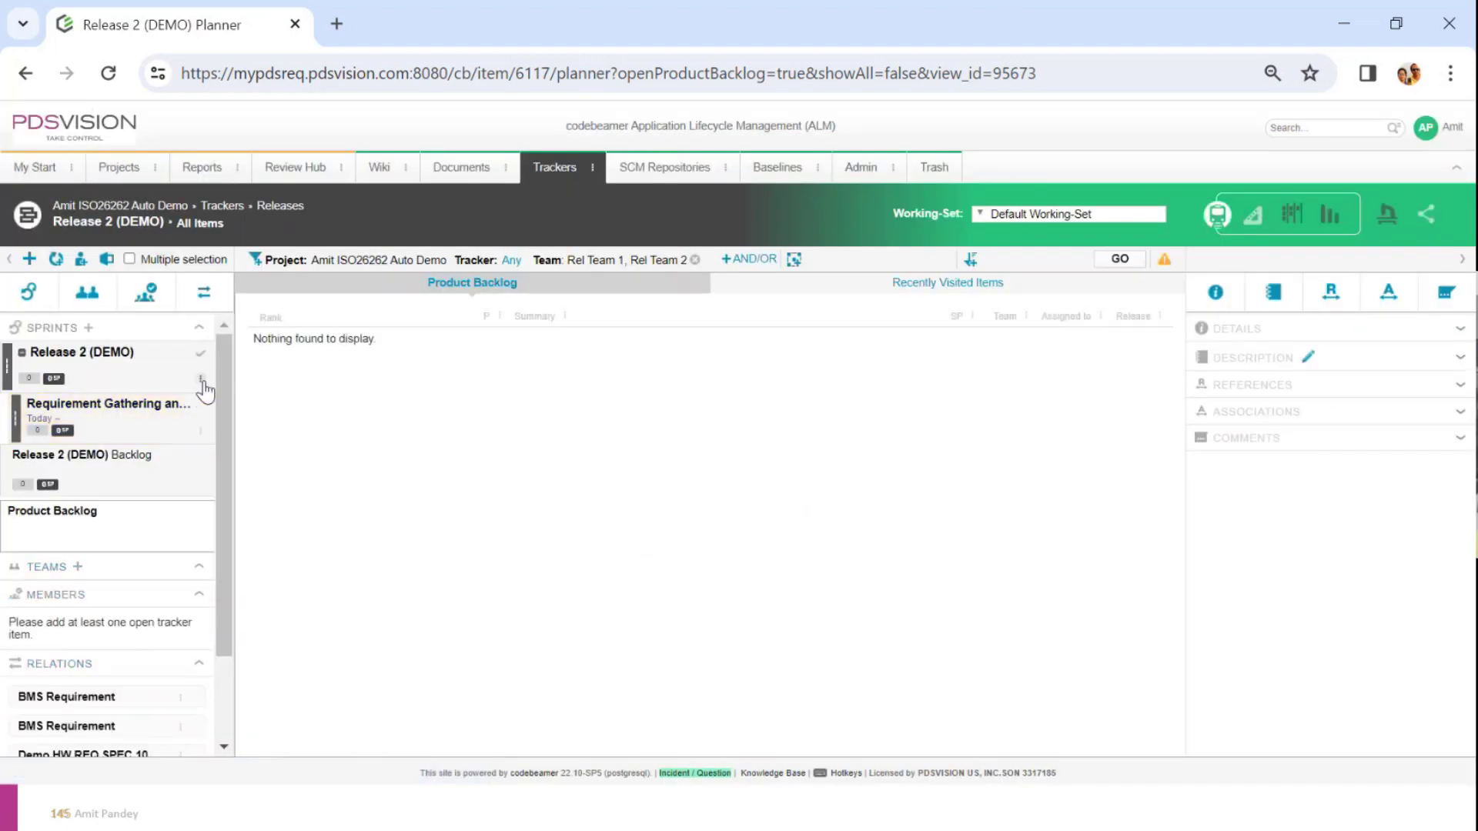
# Add a "Solution Definition" sprint under Release 2 (DEMO) with start date Jan 08 2024 and actual release date Jan 09 2024.
pyautogui.click(202, 379)
pyautogui.click(246, 536)
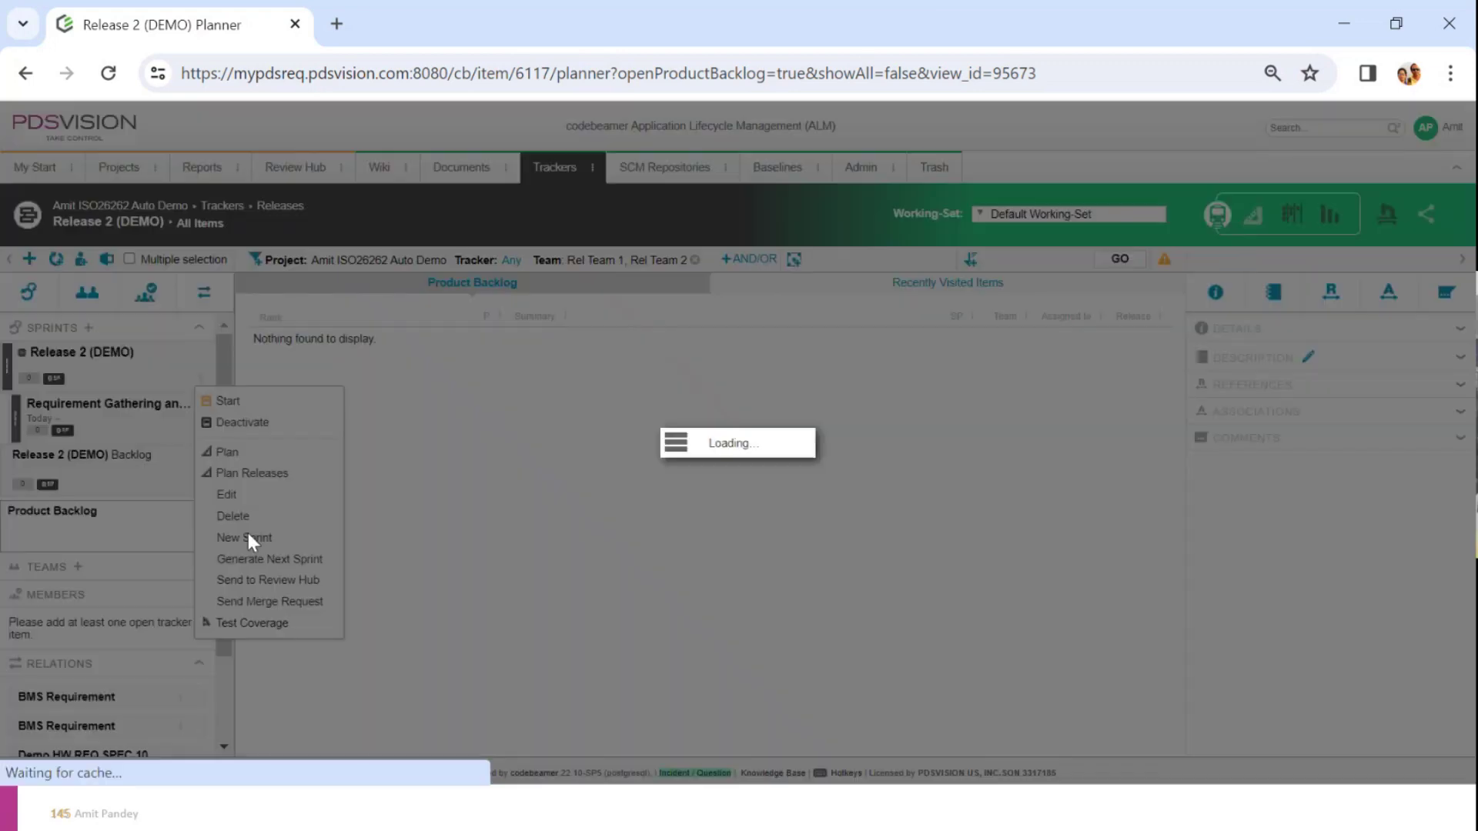
pyautogui.click(371, 325)
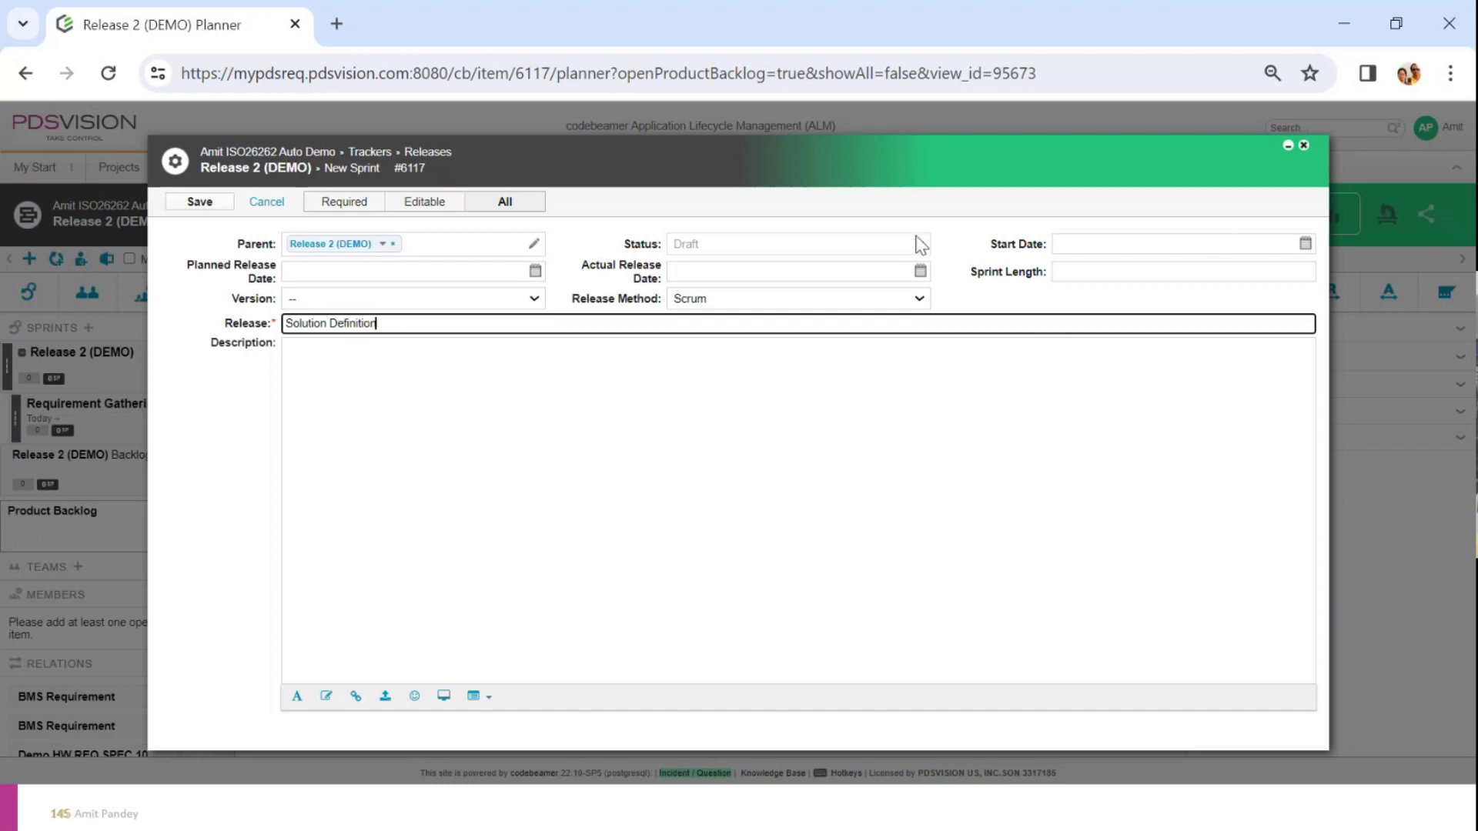
pyautogui.click(1297, 260)
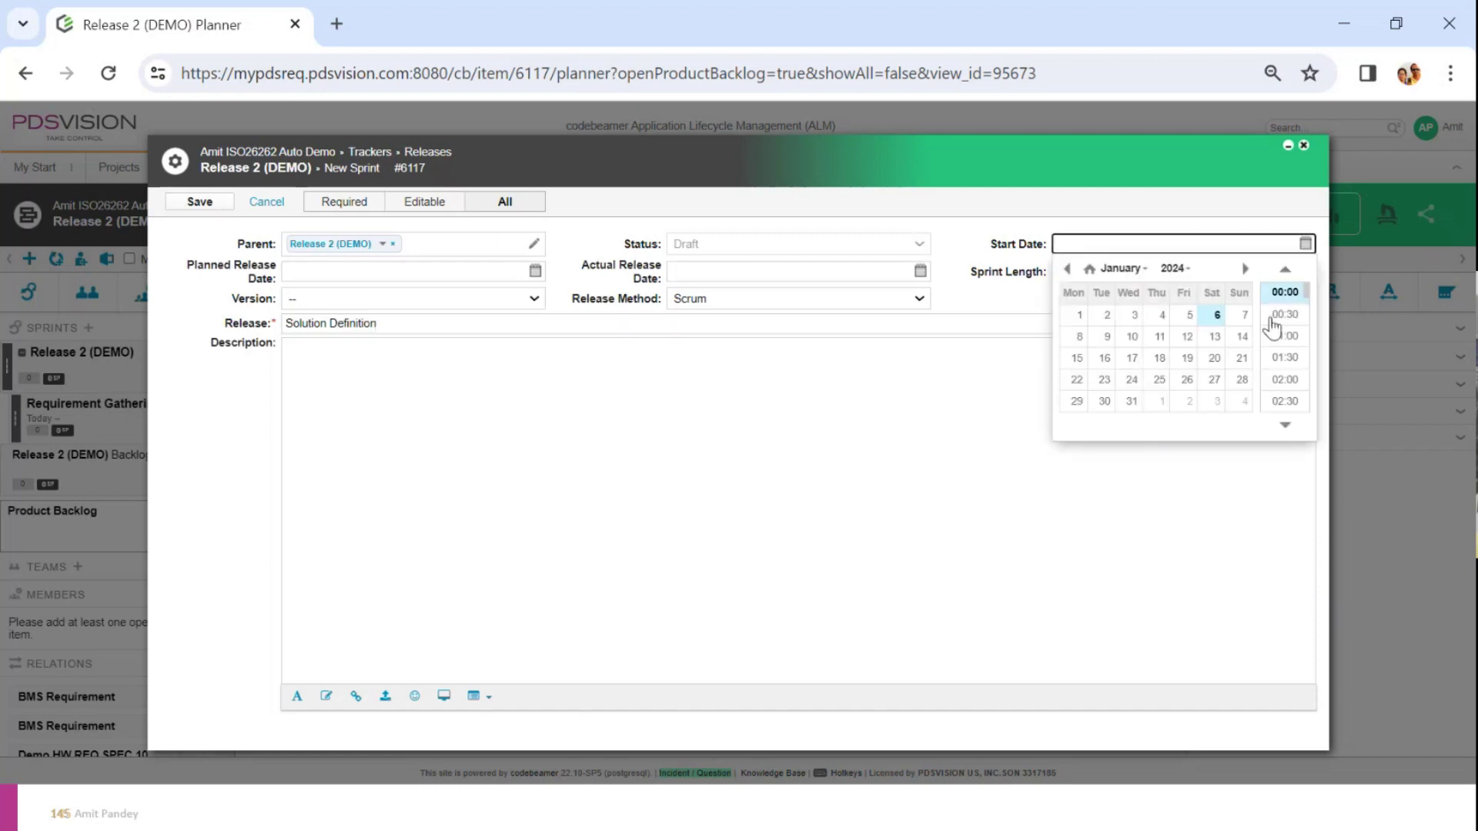
pyautogui.click(1079, 336)
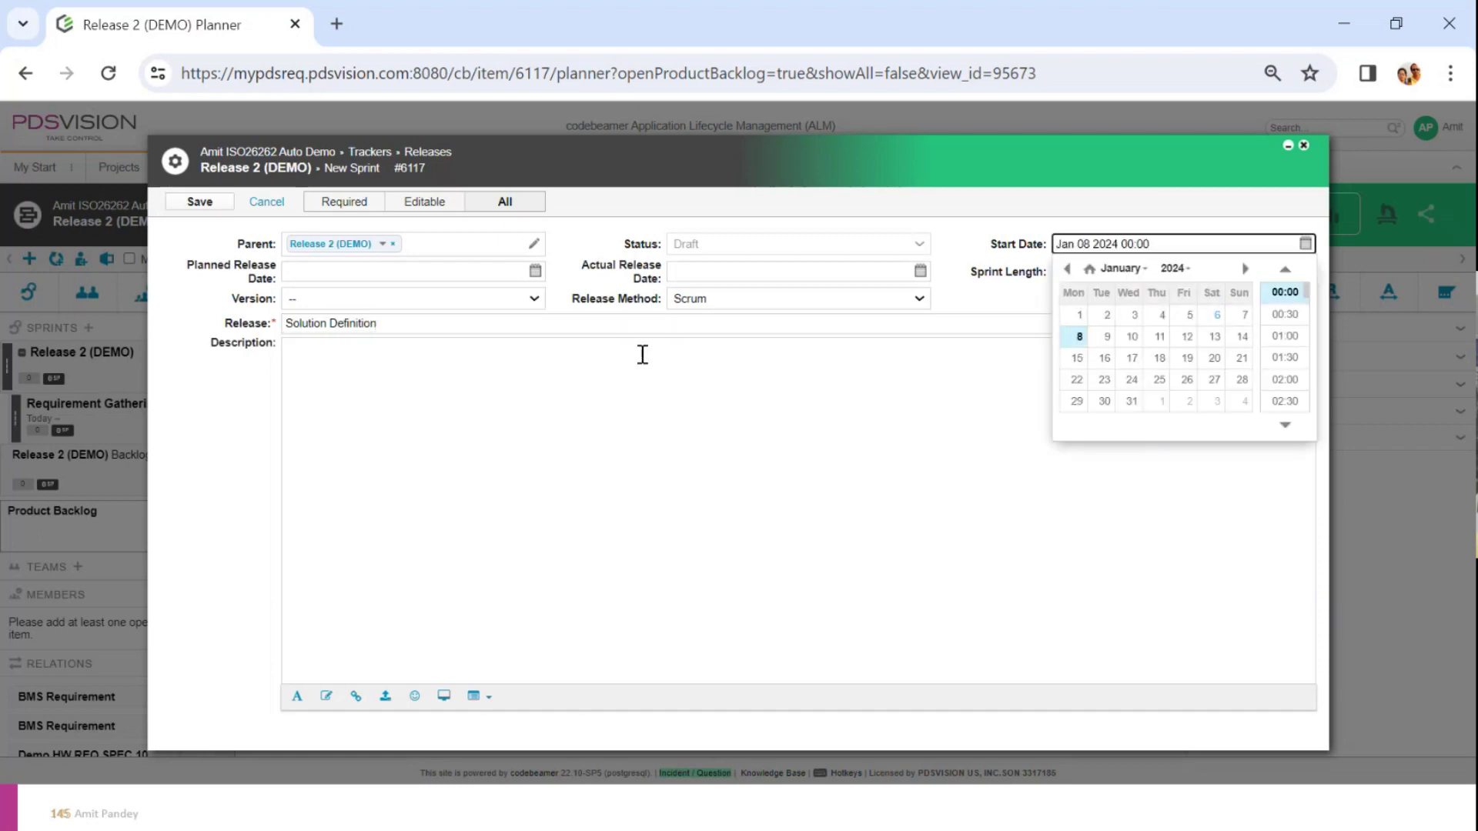
pyautogui.click(921, 271)
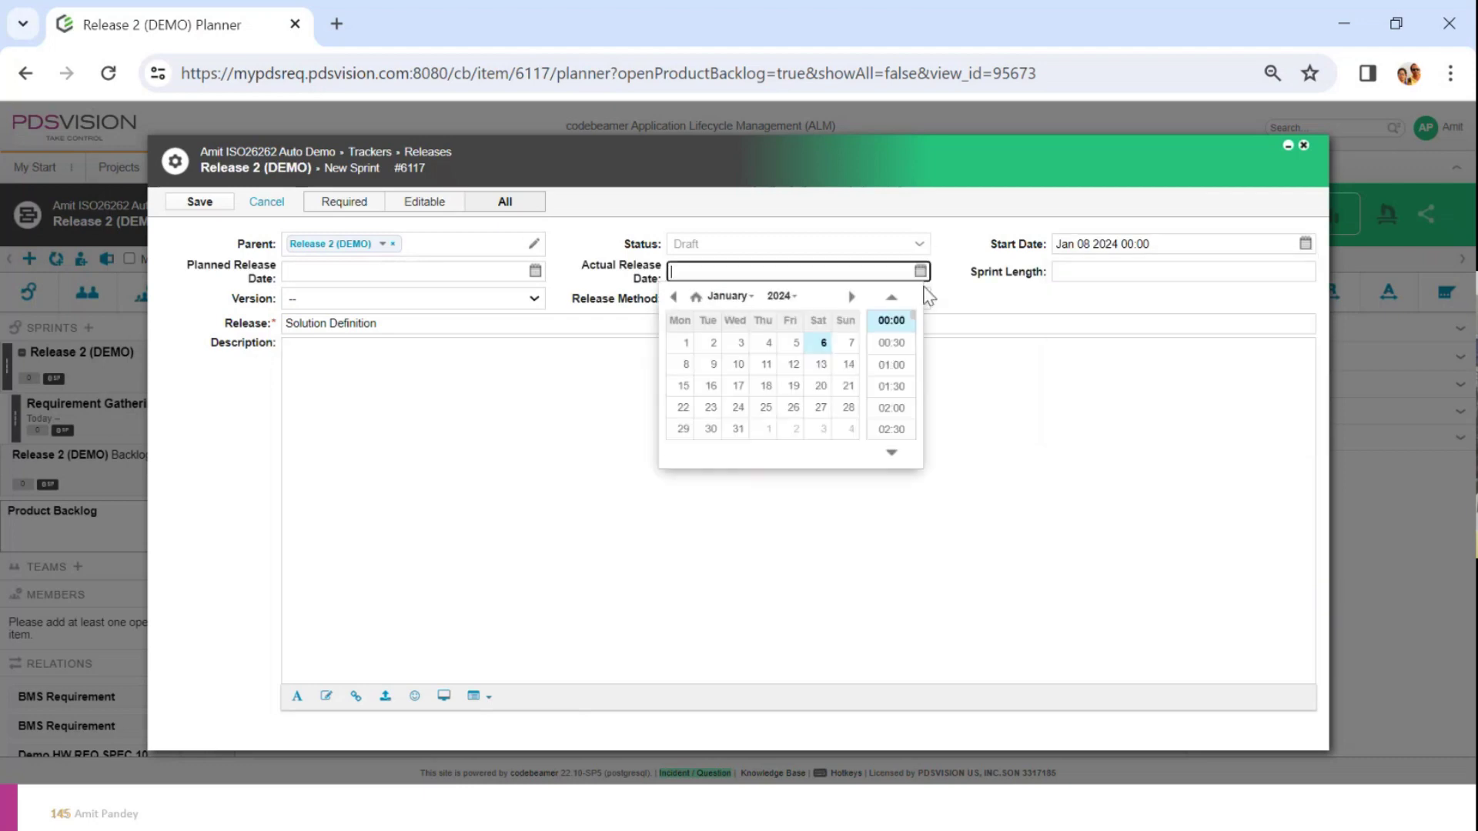
pyautogui.click(710, 364)
pyautogui.click(581, 472)
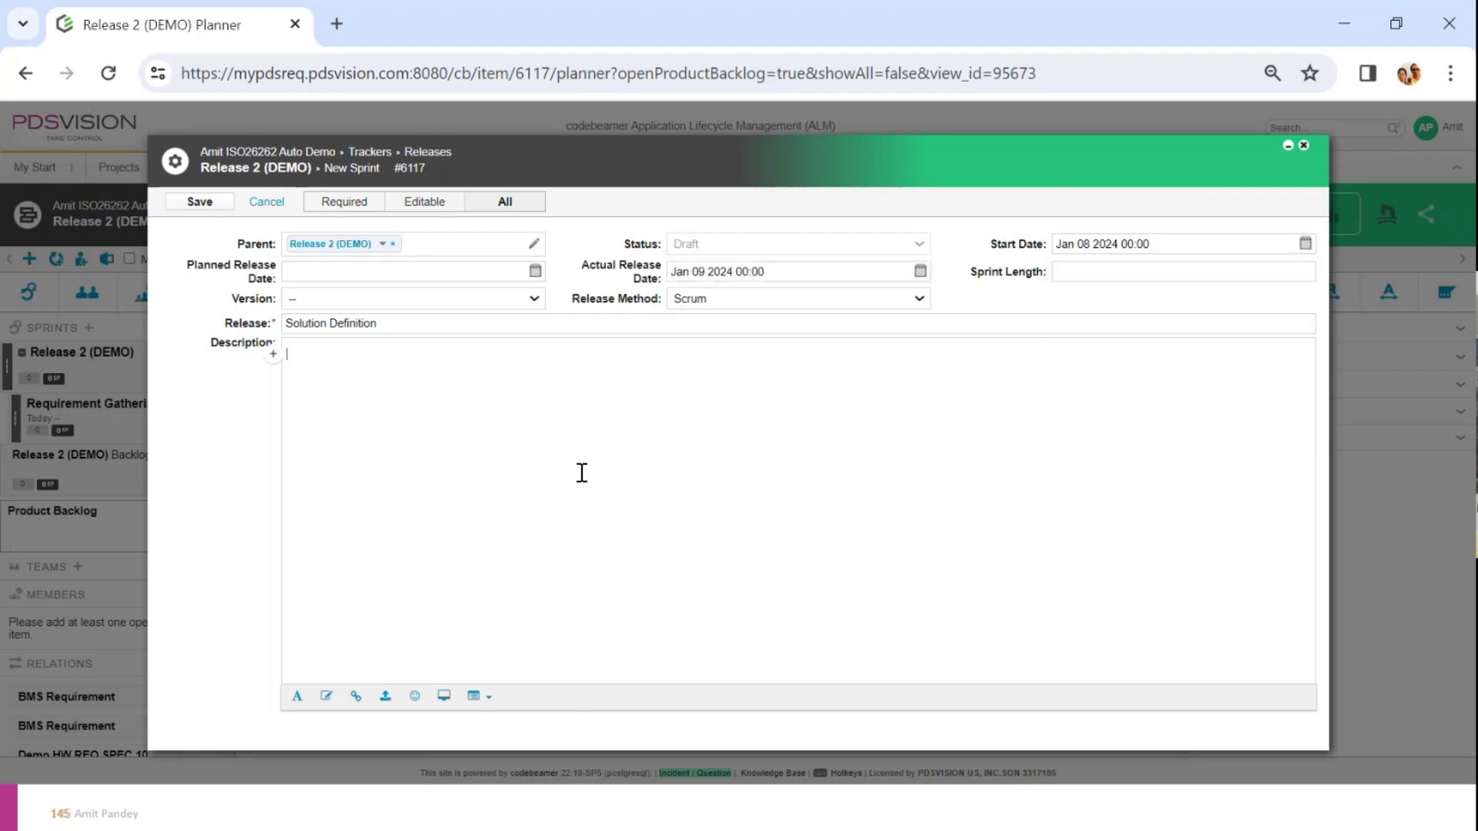
pyautogui.click(200, 201)
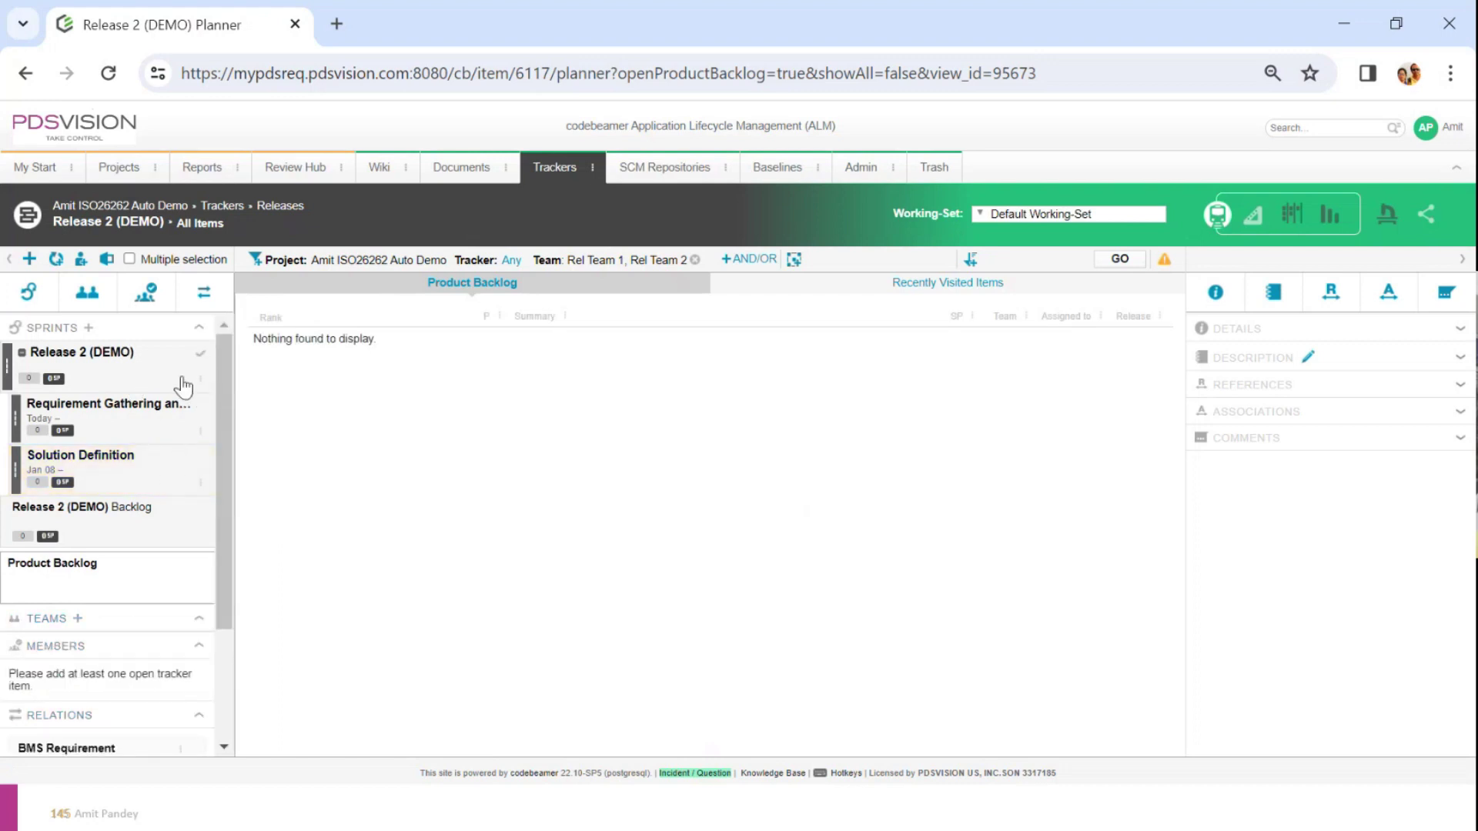
# Start a new sprint under Release 2 (DEMO) with "Implementation" as its release name.
pyautogui.click(199, 380)
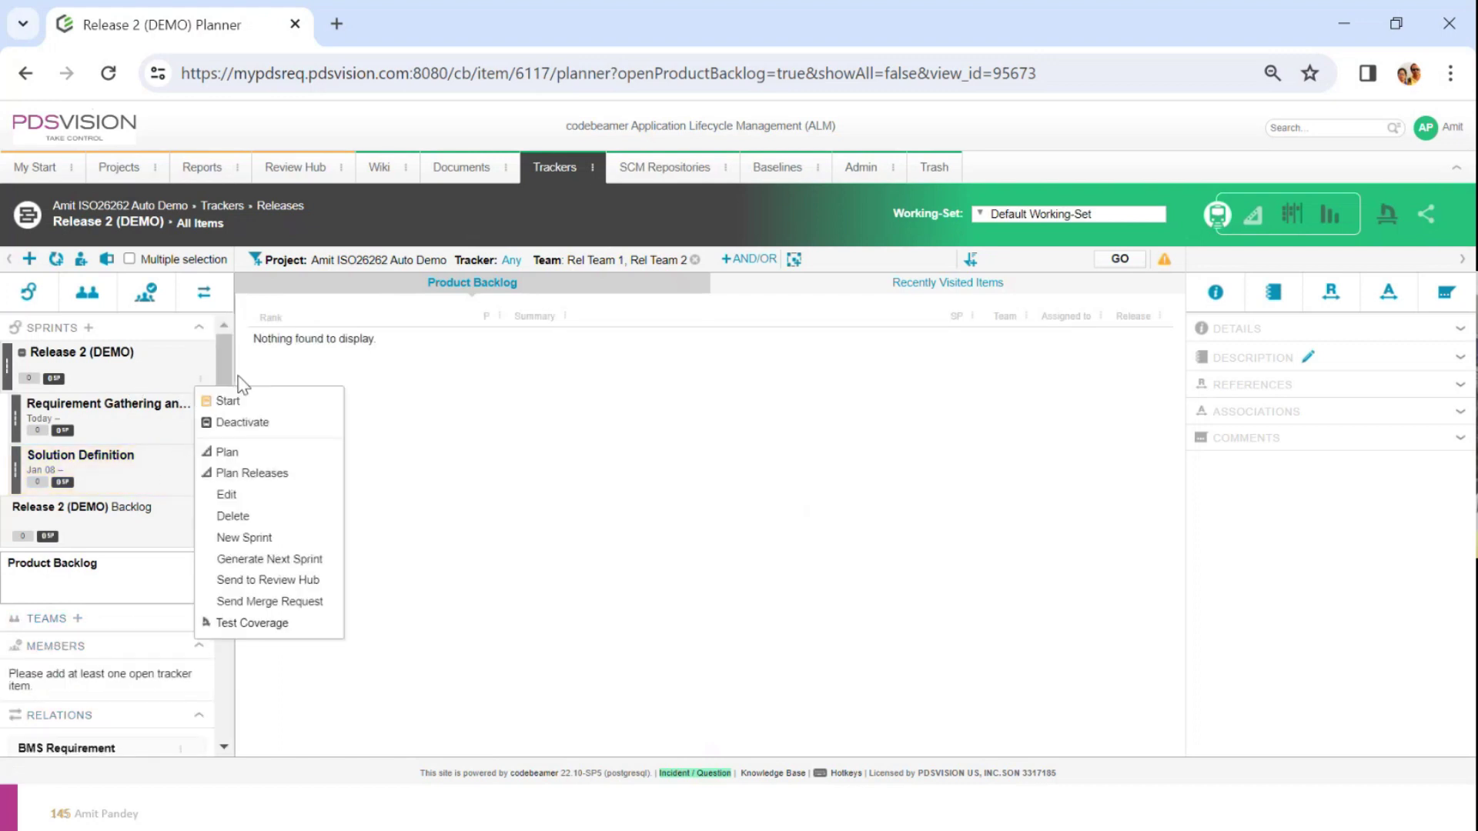
pyautogui.click(260, 539)
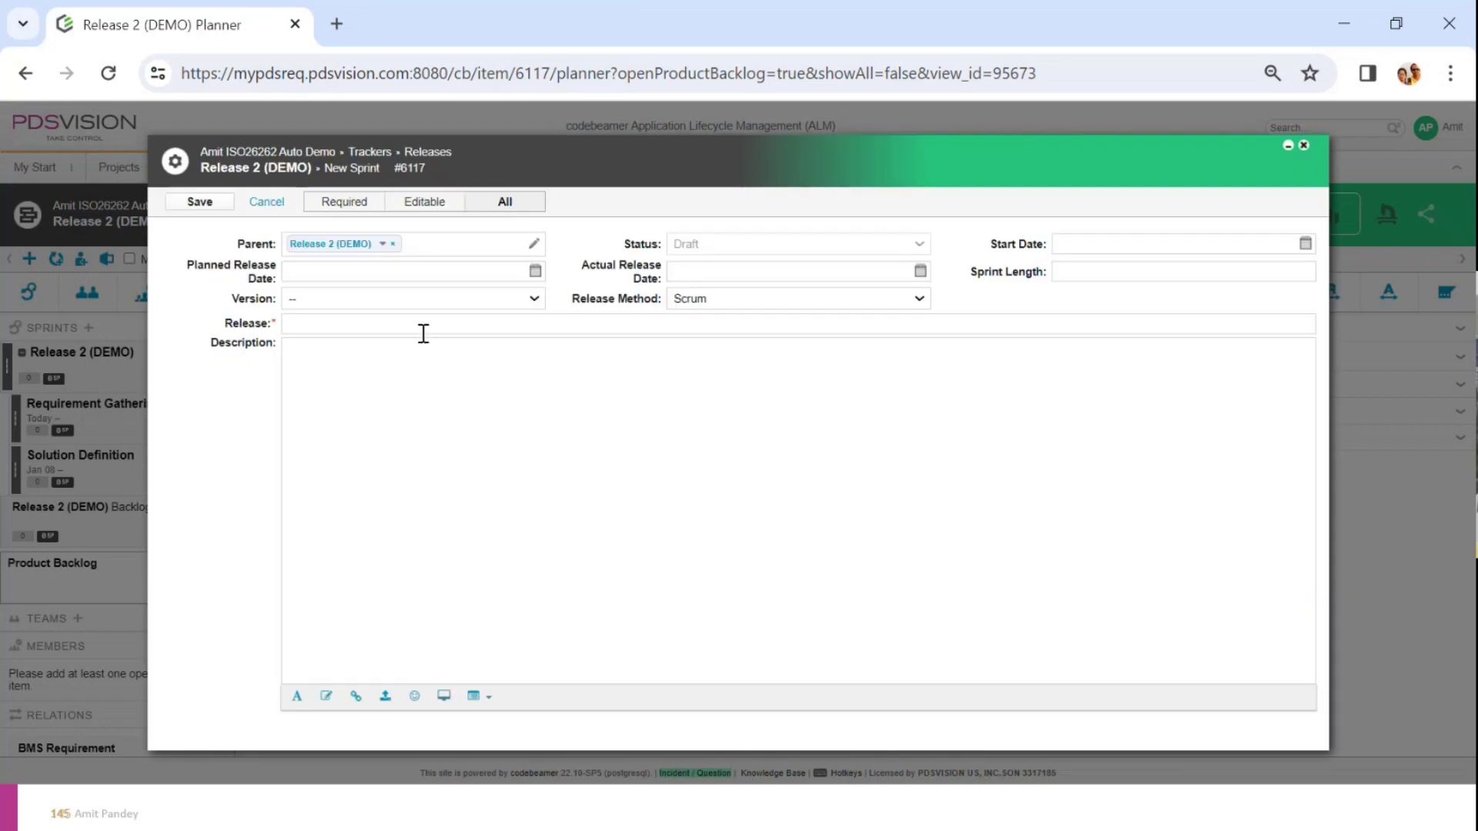
pyautogui.click(426, 327)
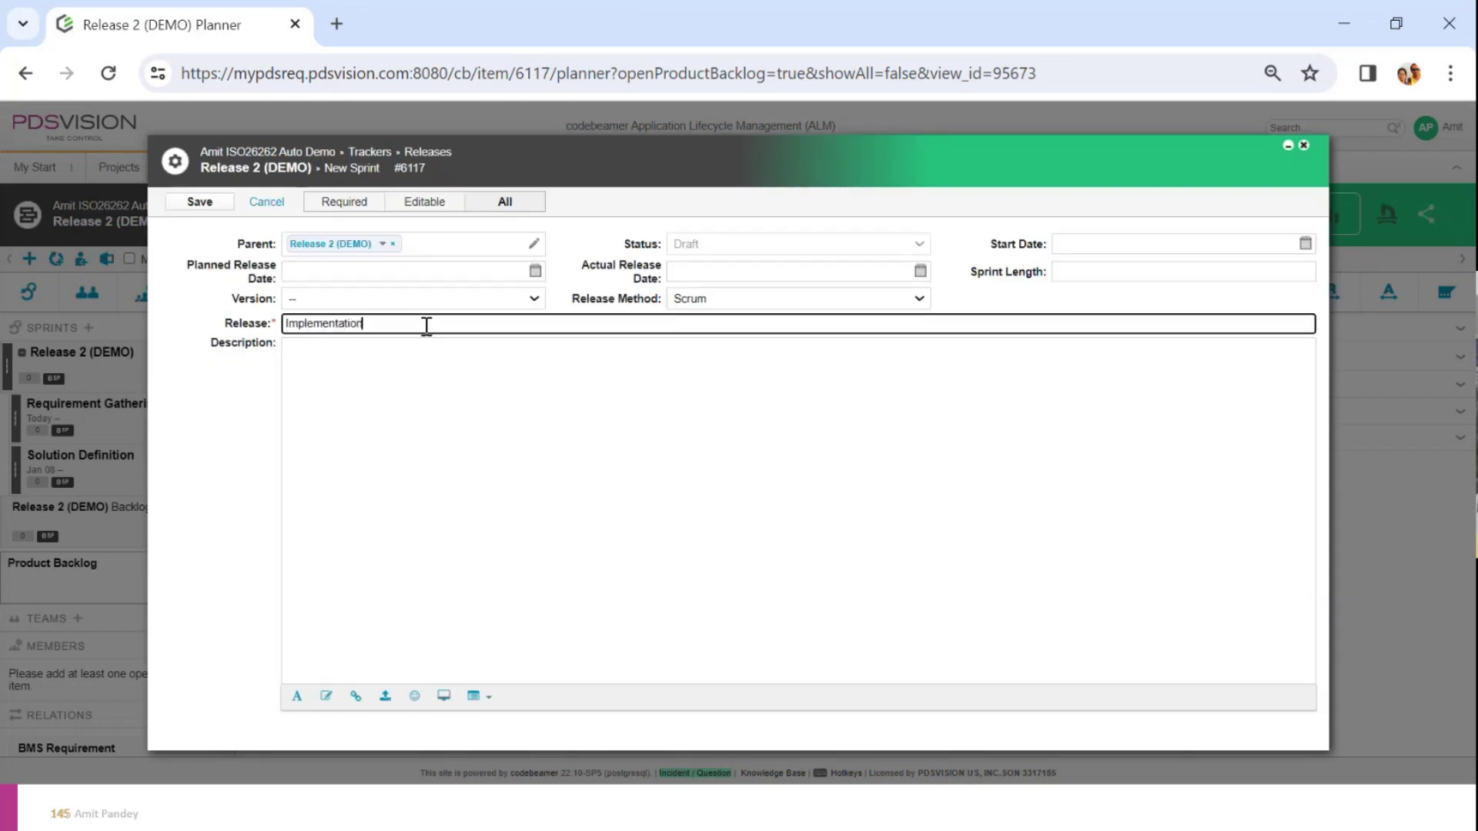
# Set the Implementation sprint's start date to Jan 10 2024 and actual release date to Jan 14 2024, and save it.
pyautogui.click(1303, 244)
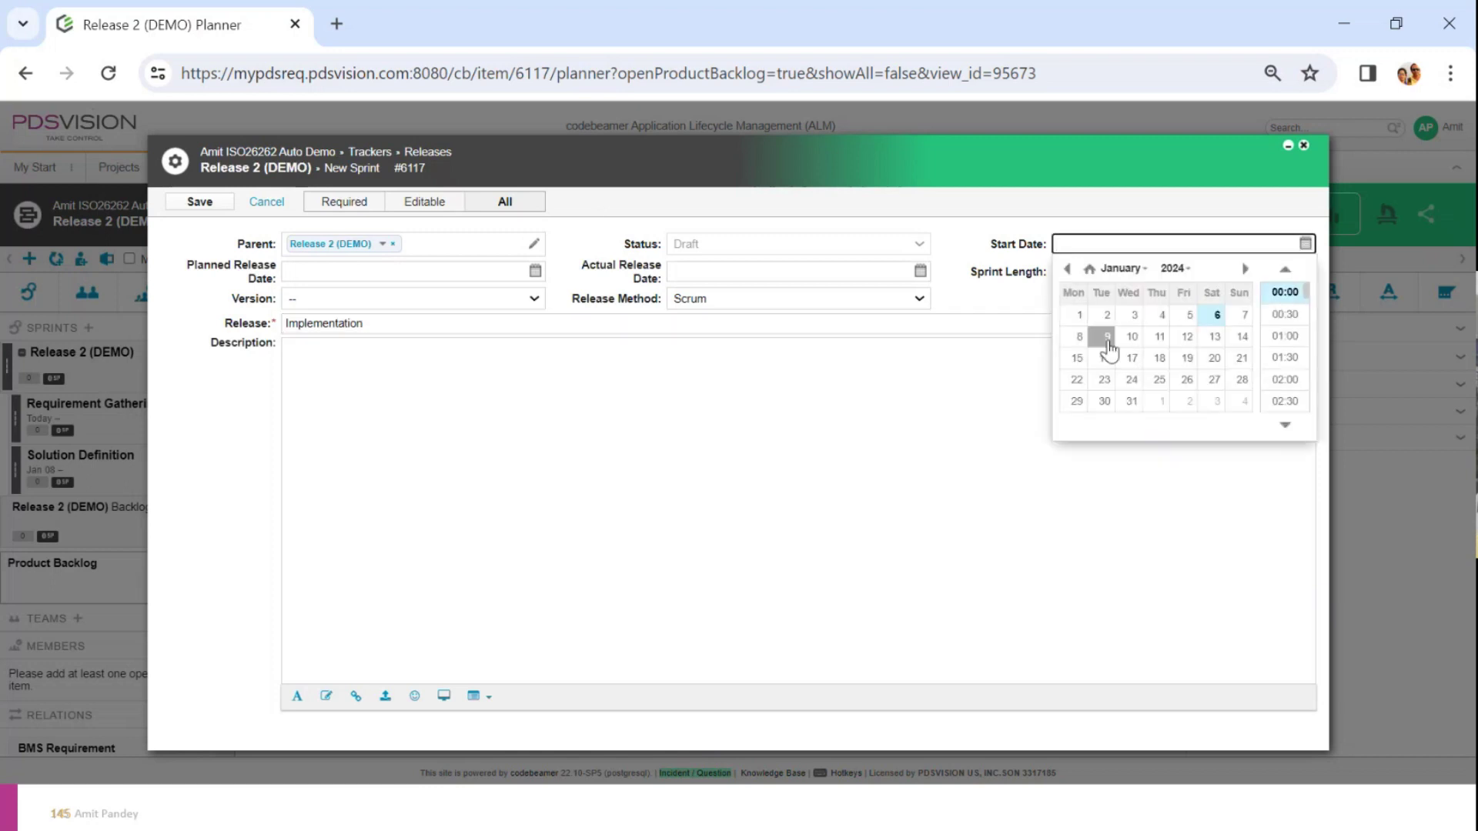
pyautogui.click(1129, 347)
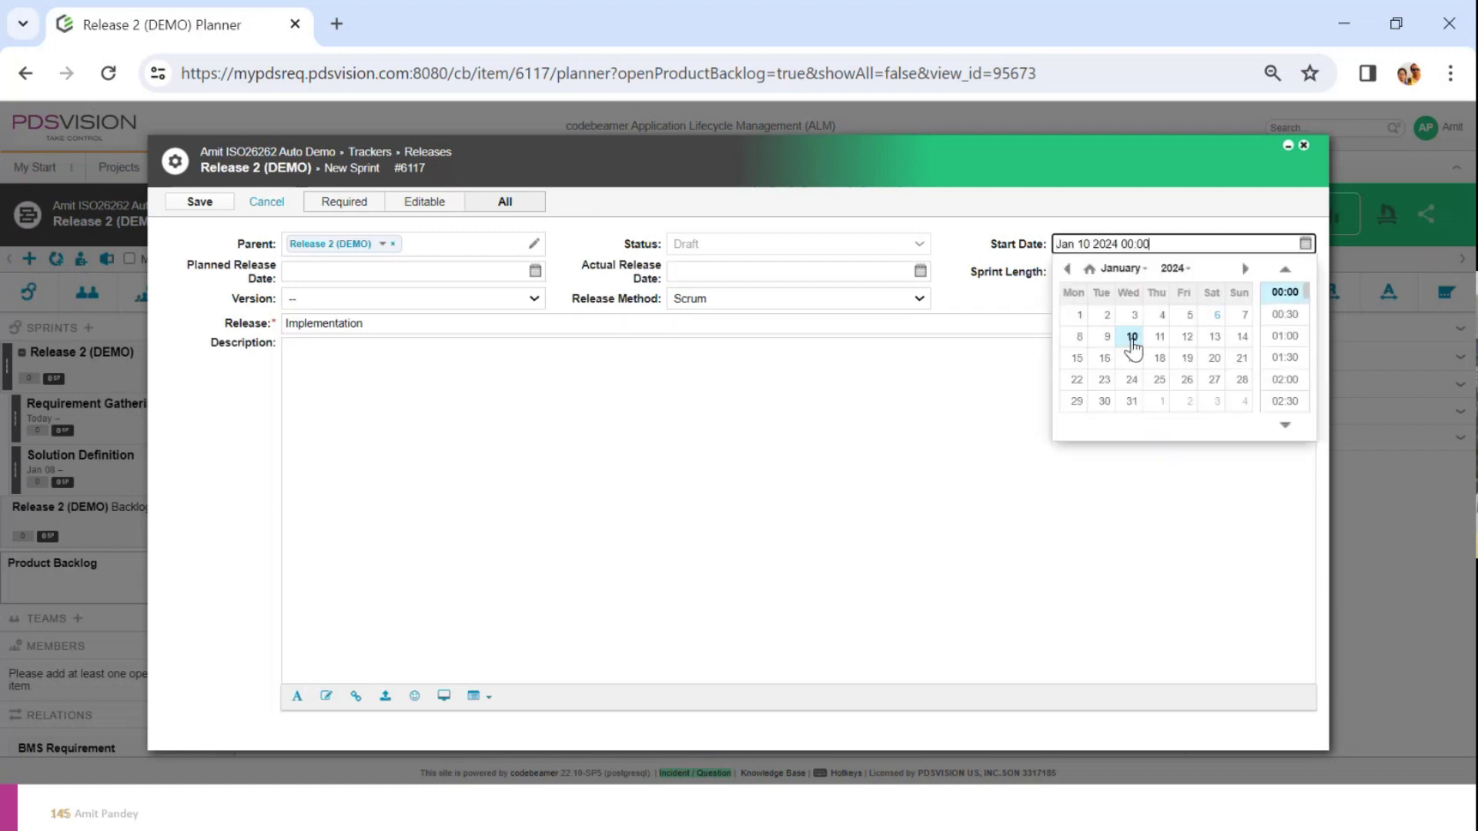
pyautogui.click(1242, 336)
pyautogui.click(1130, 339)
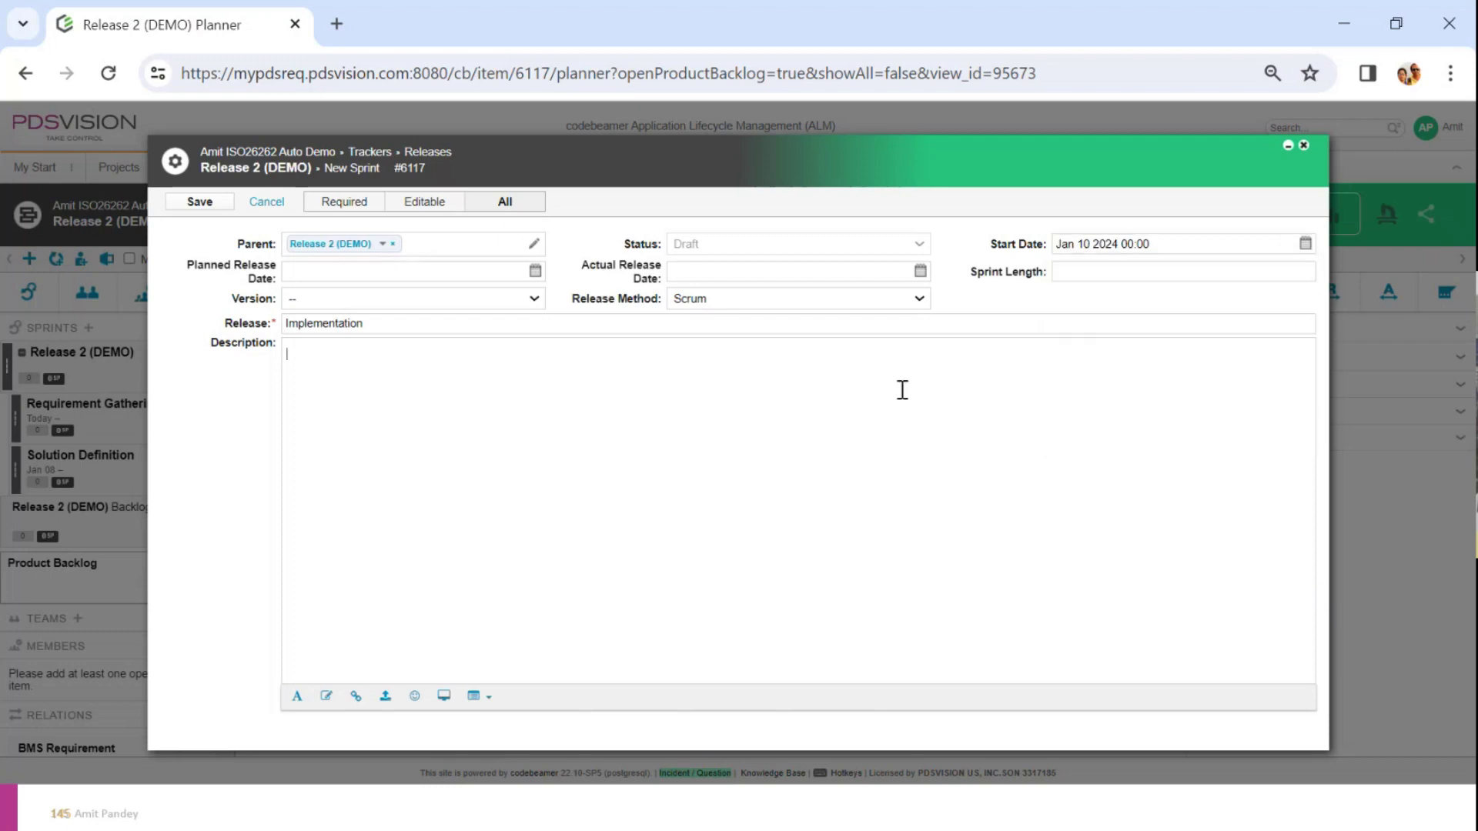
pyautogui.click(920, 271)
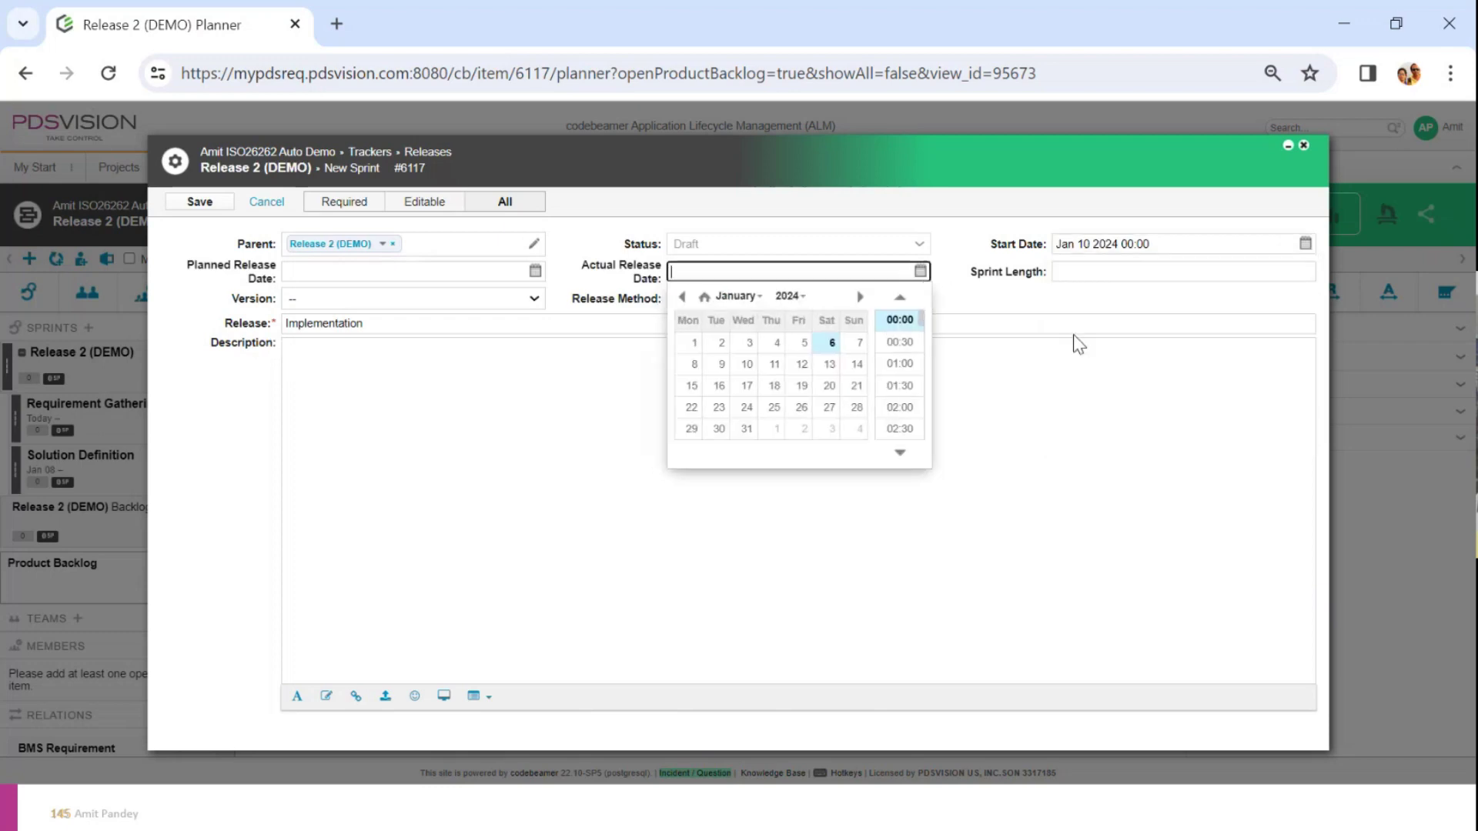
pyautogui.click(853, 367)
pyautogui.click(532, 437)
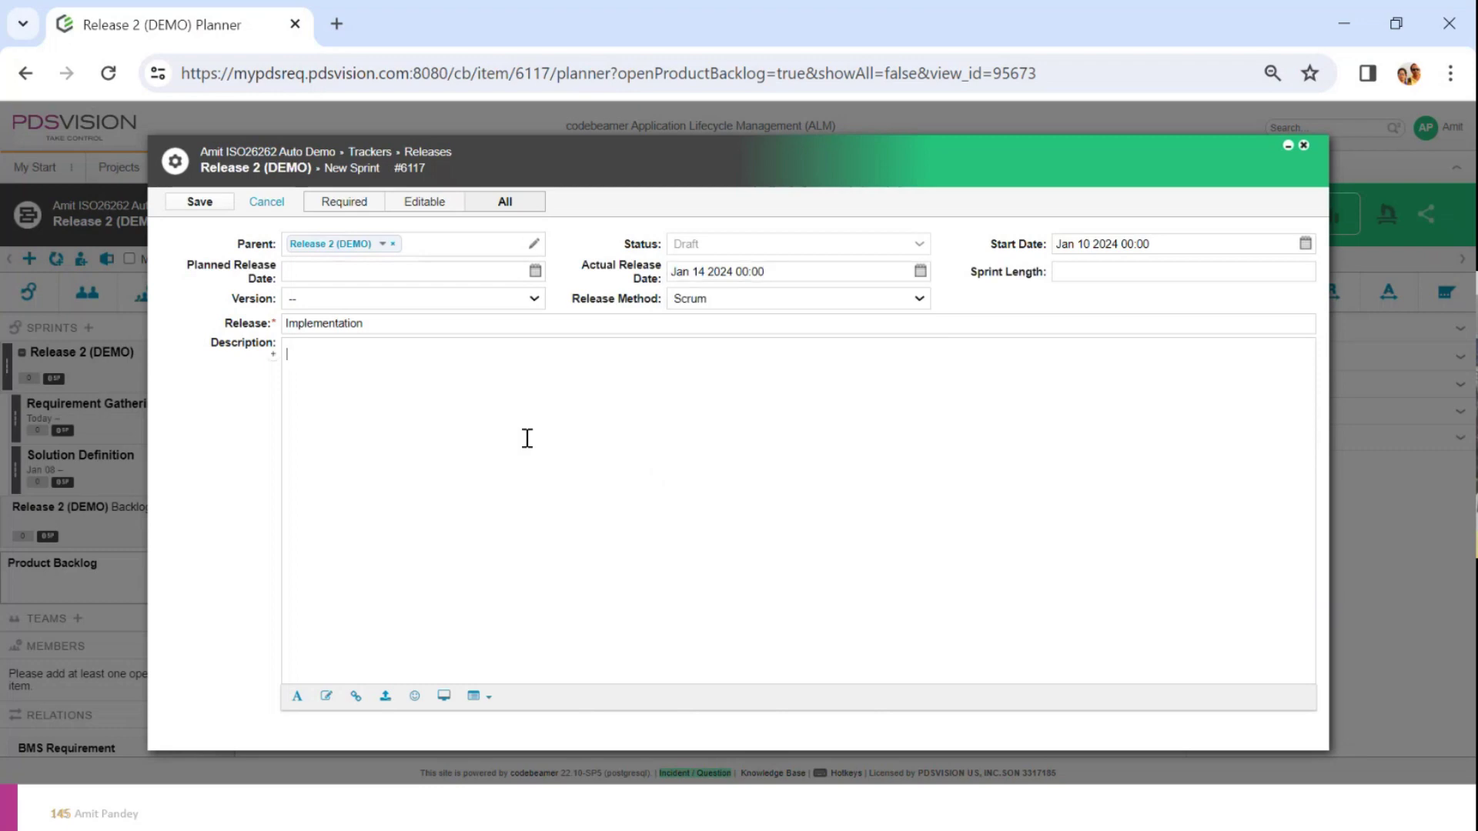
pyautogui.click(199, 202)
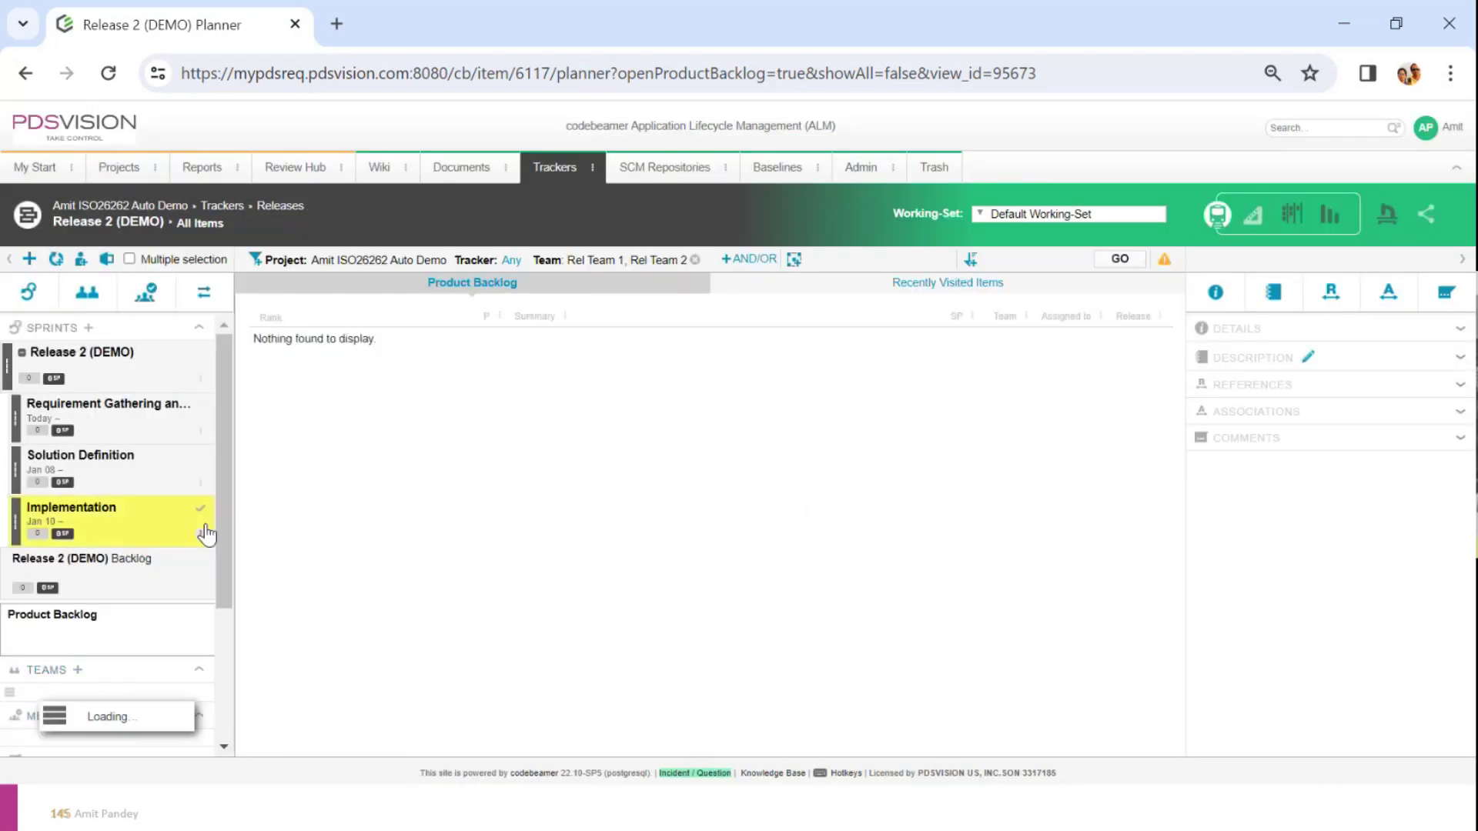
# Start a new child sprint under Implementation with "Sprint 1" as its release name.
pyautogui.click(202, 534)
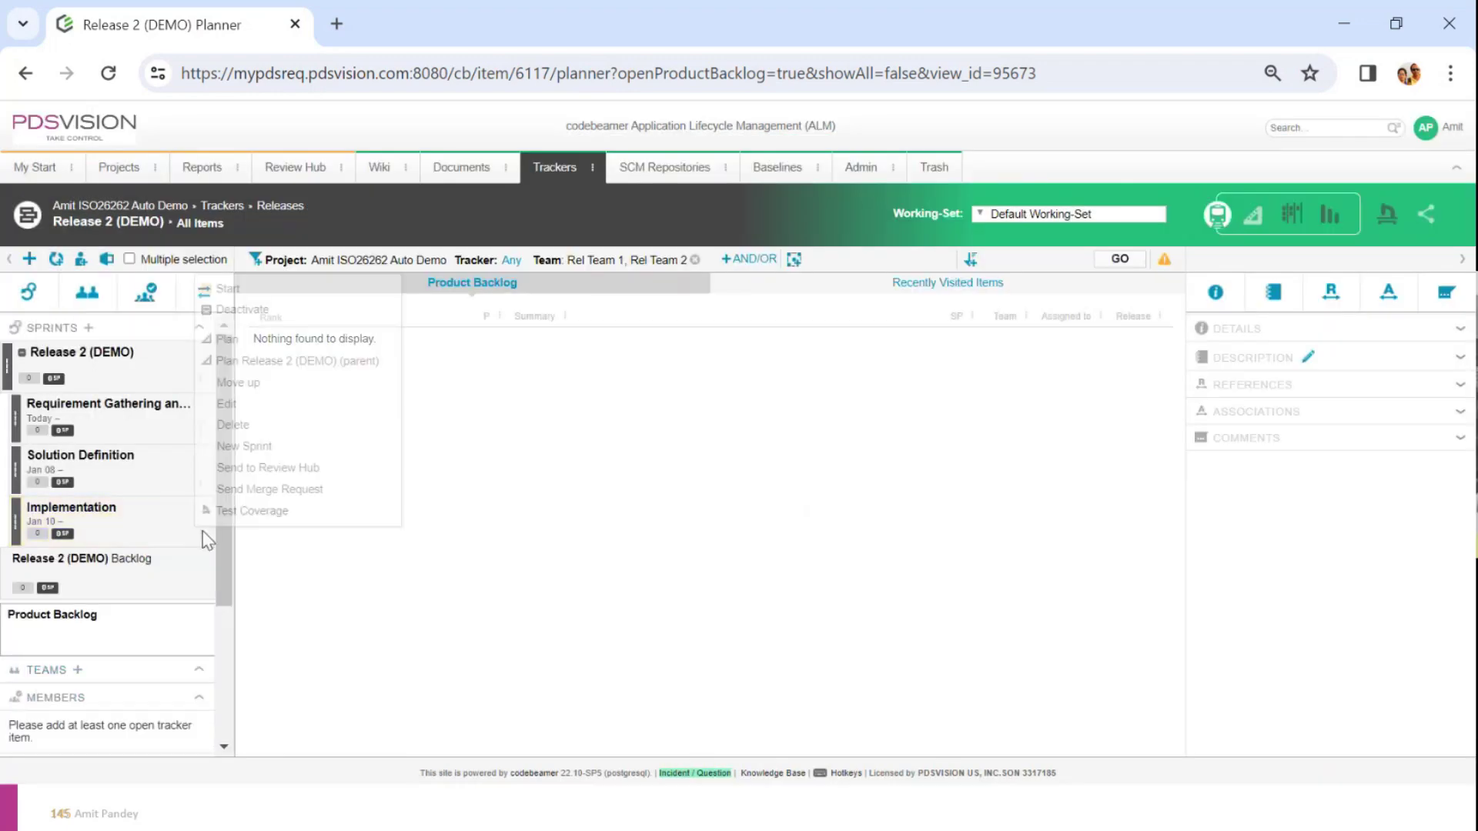
pyautogui.click(259, 448)
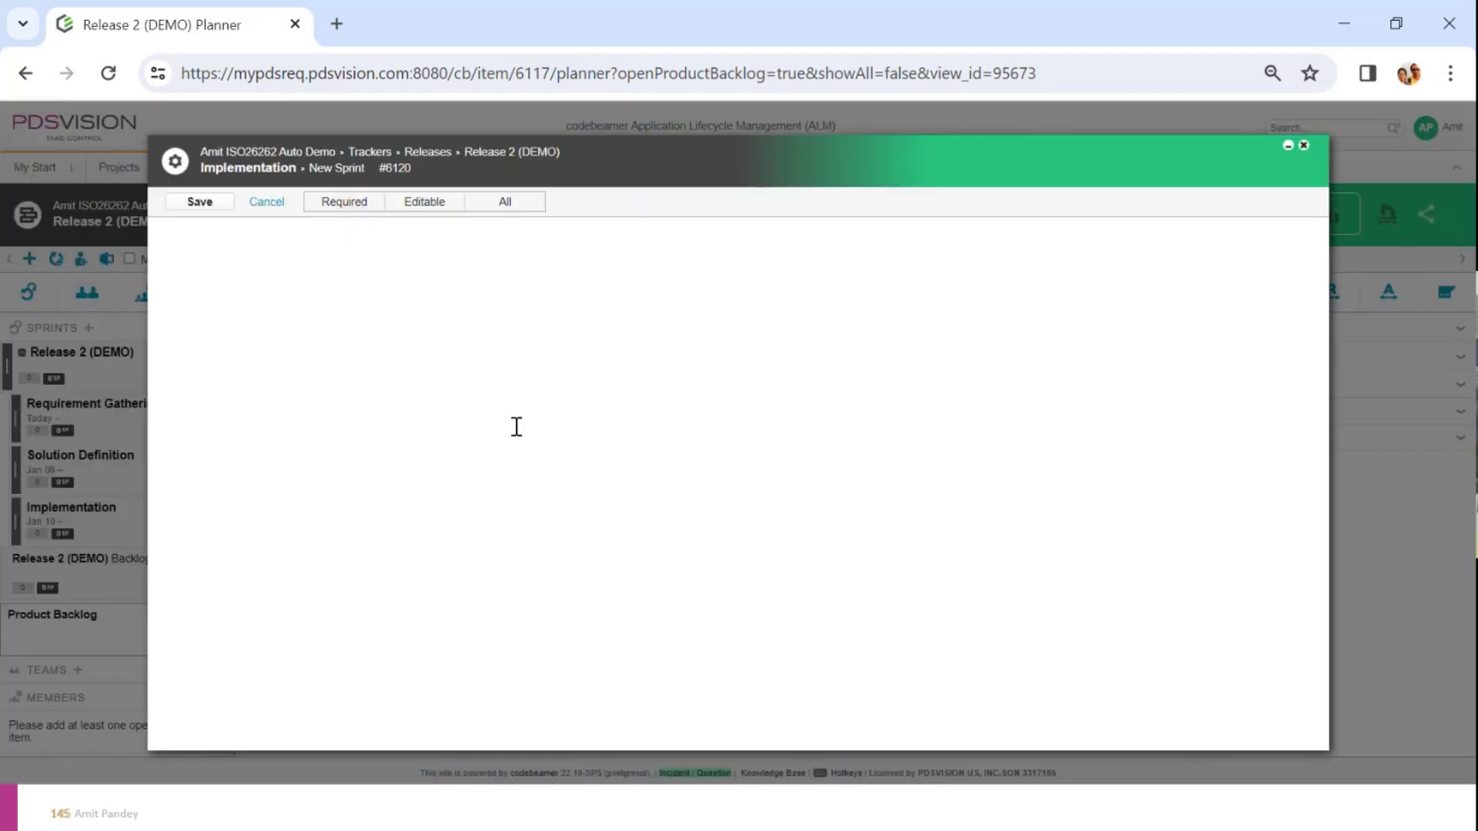
pyautogui.click(406, 322)
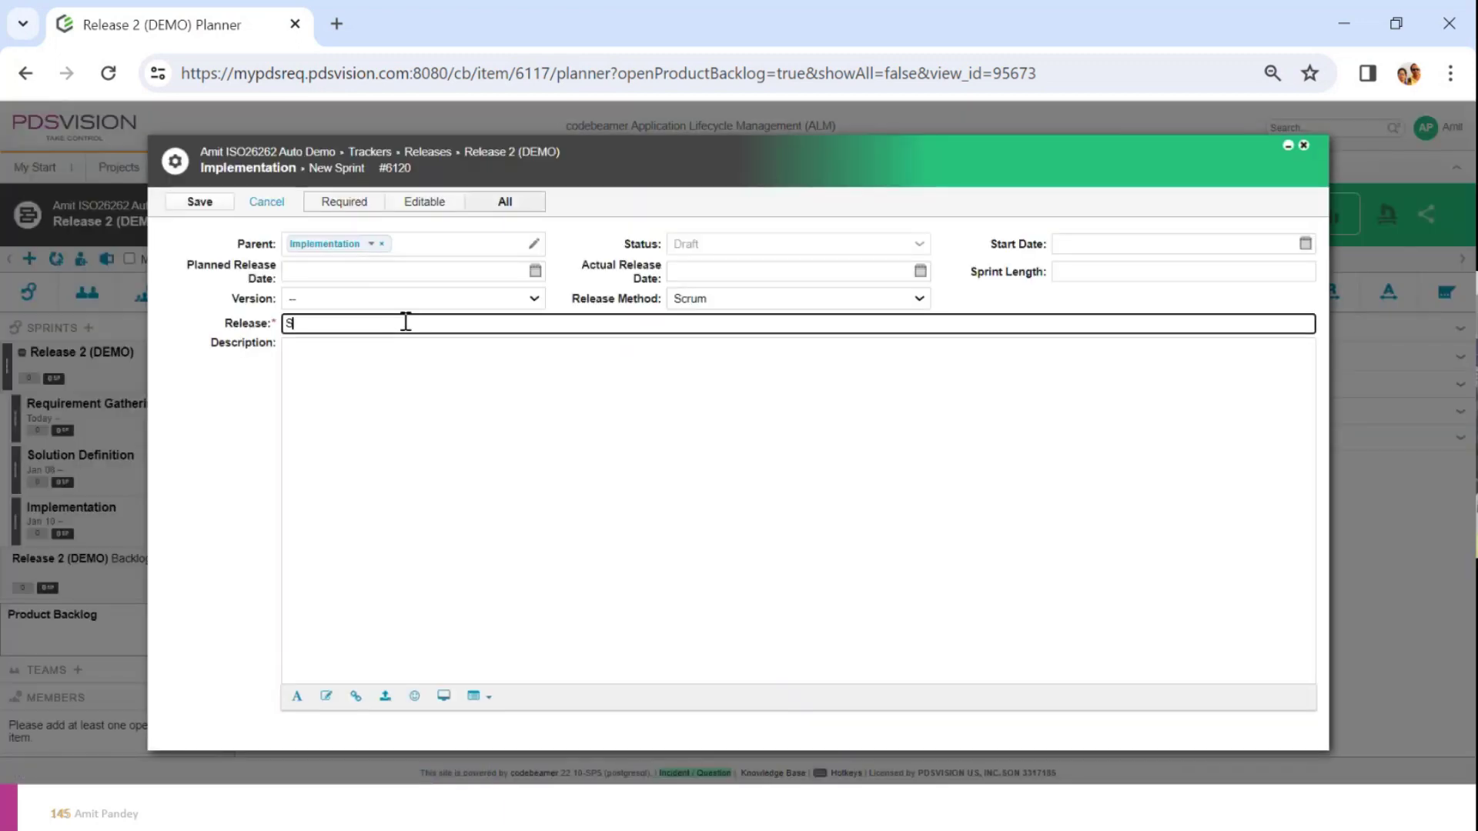
pyautogui.click(296, 348)
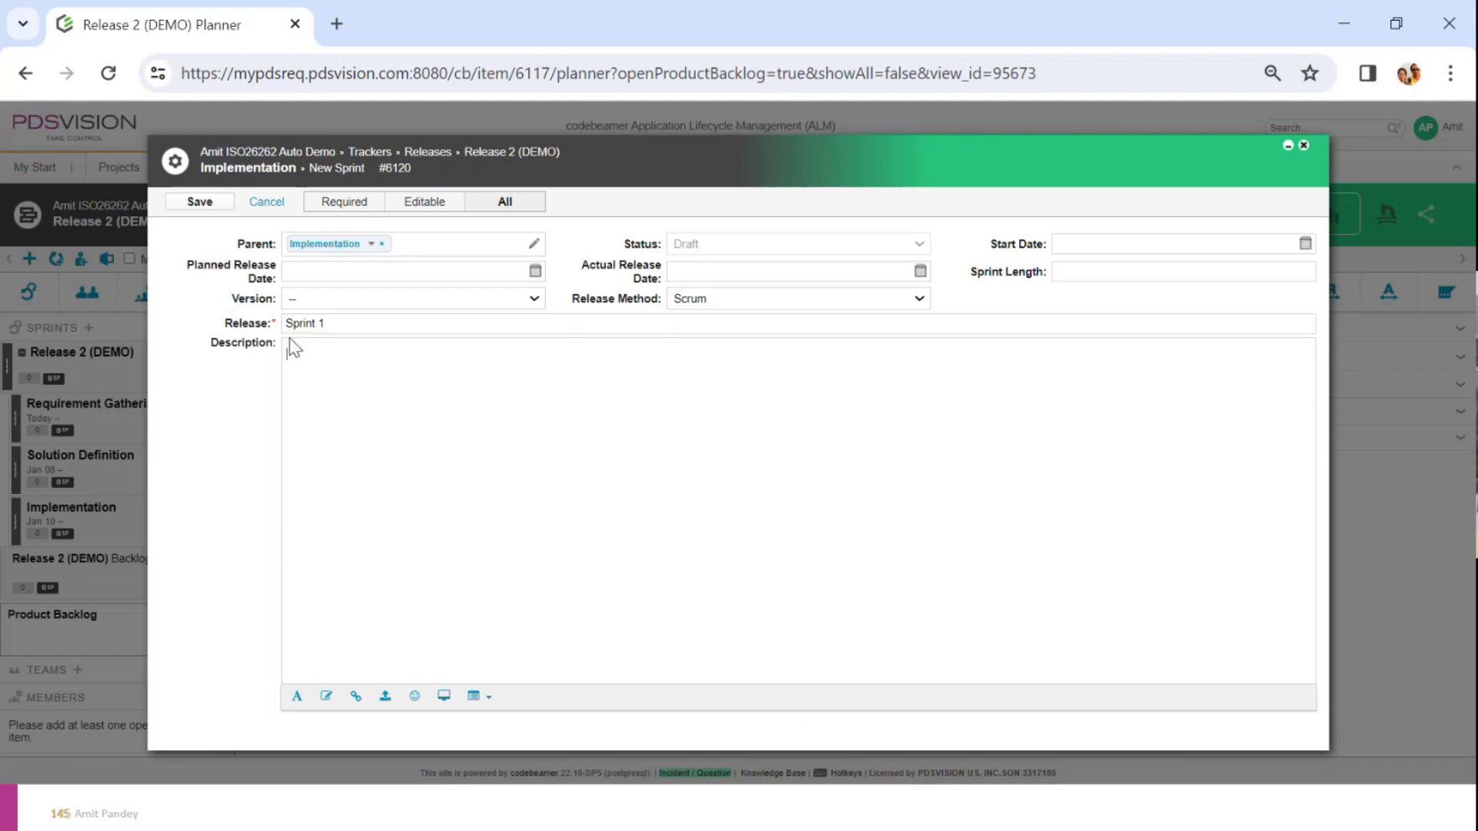
pyautogui.click(1094, 272)
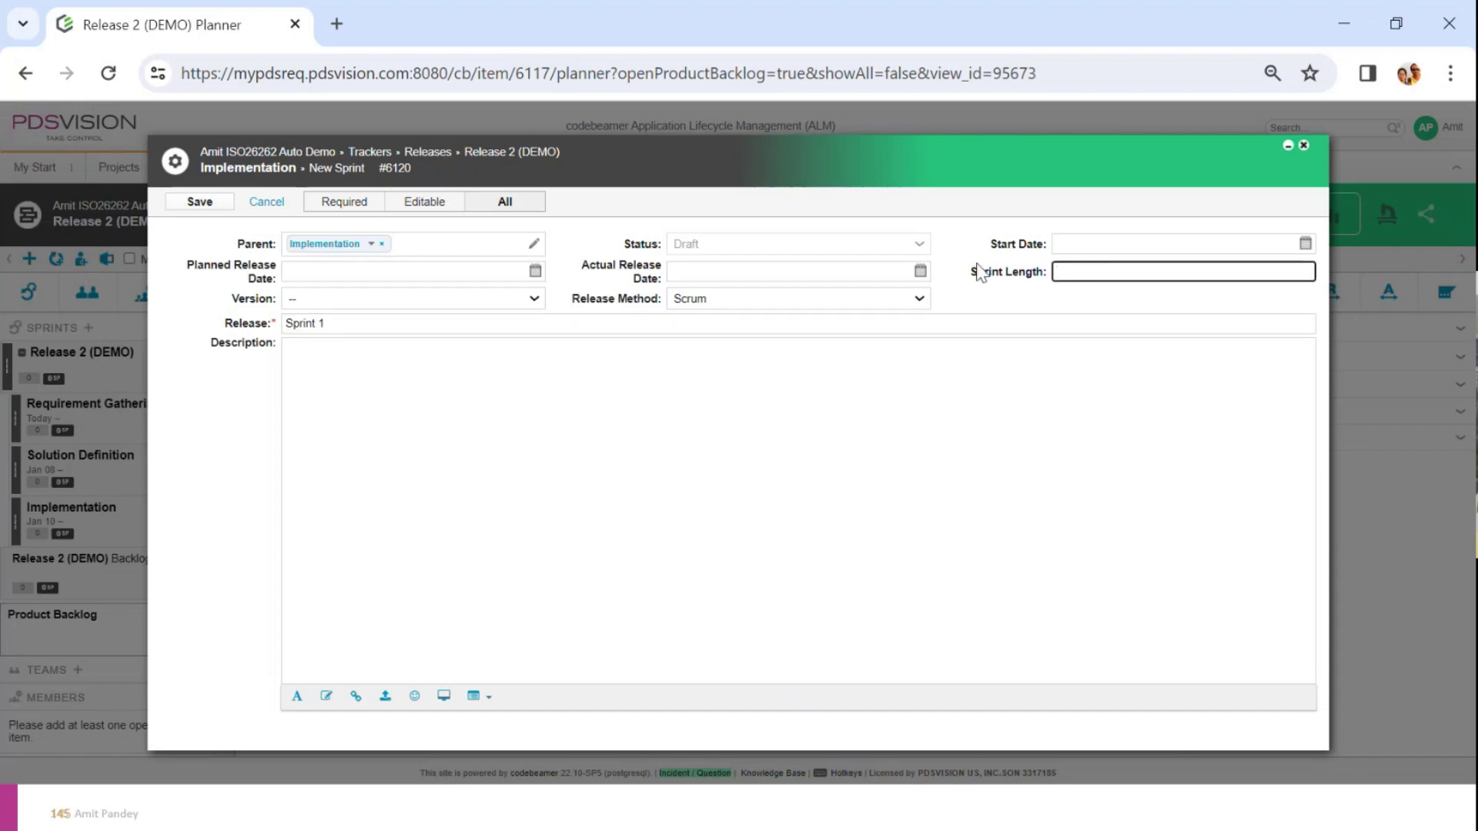
pyautogui.moveTo(971, 272); pyautogui.dragTo(1042, 264)
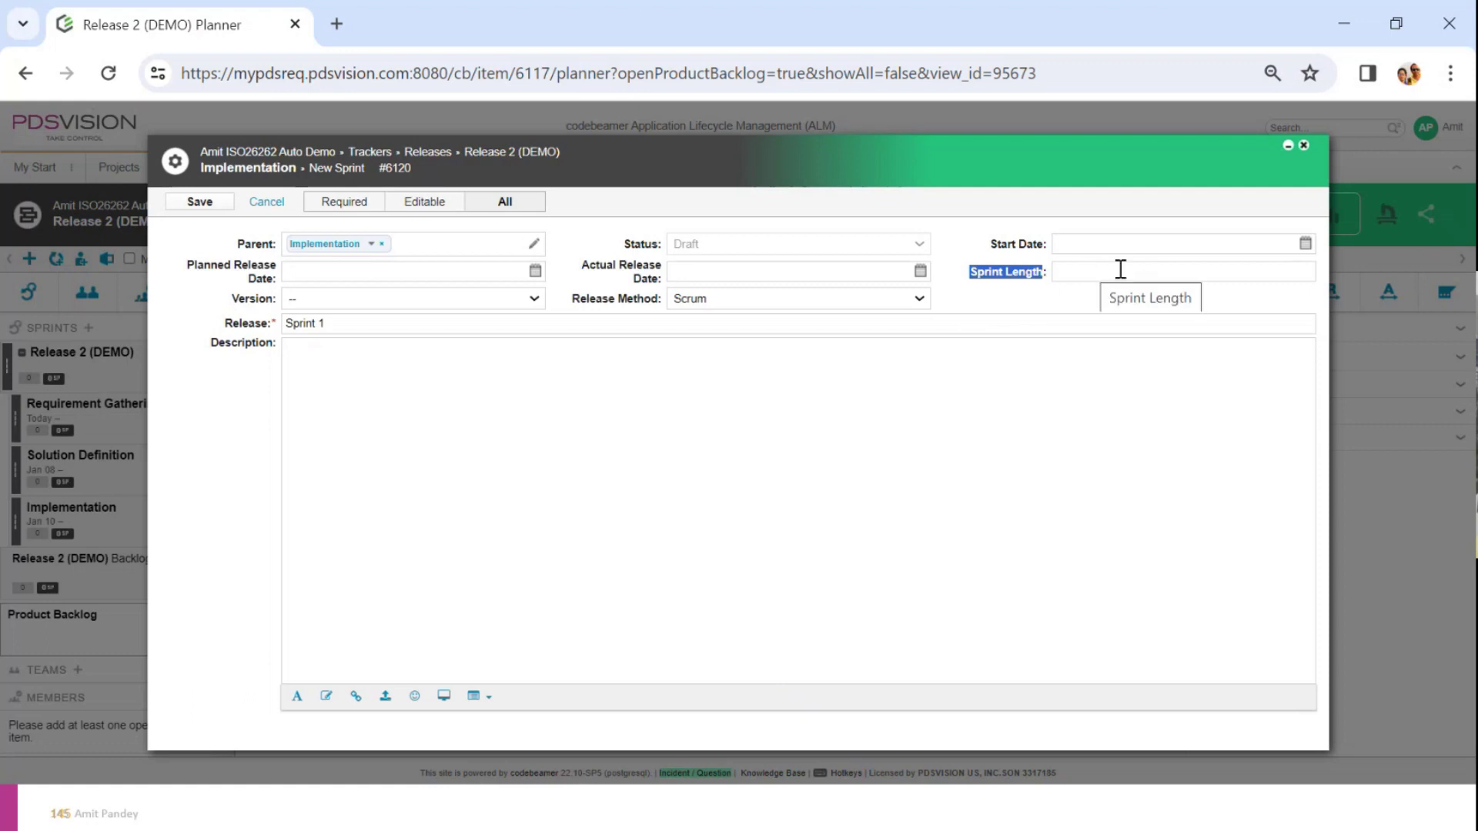
# Set Sprint 1's start date to Jan 10 2024 and actual release date to Jan 12 2024, and save it.
pyautogui.click(1142, 240)
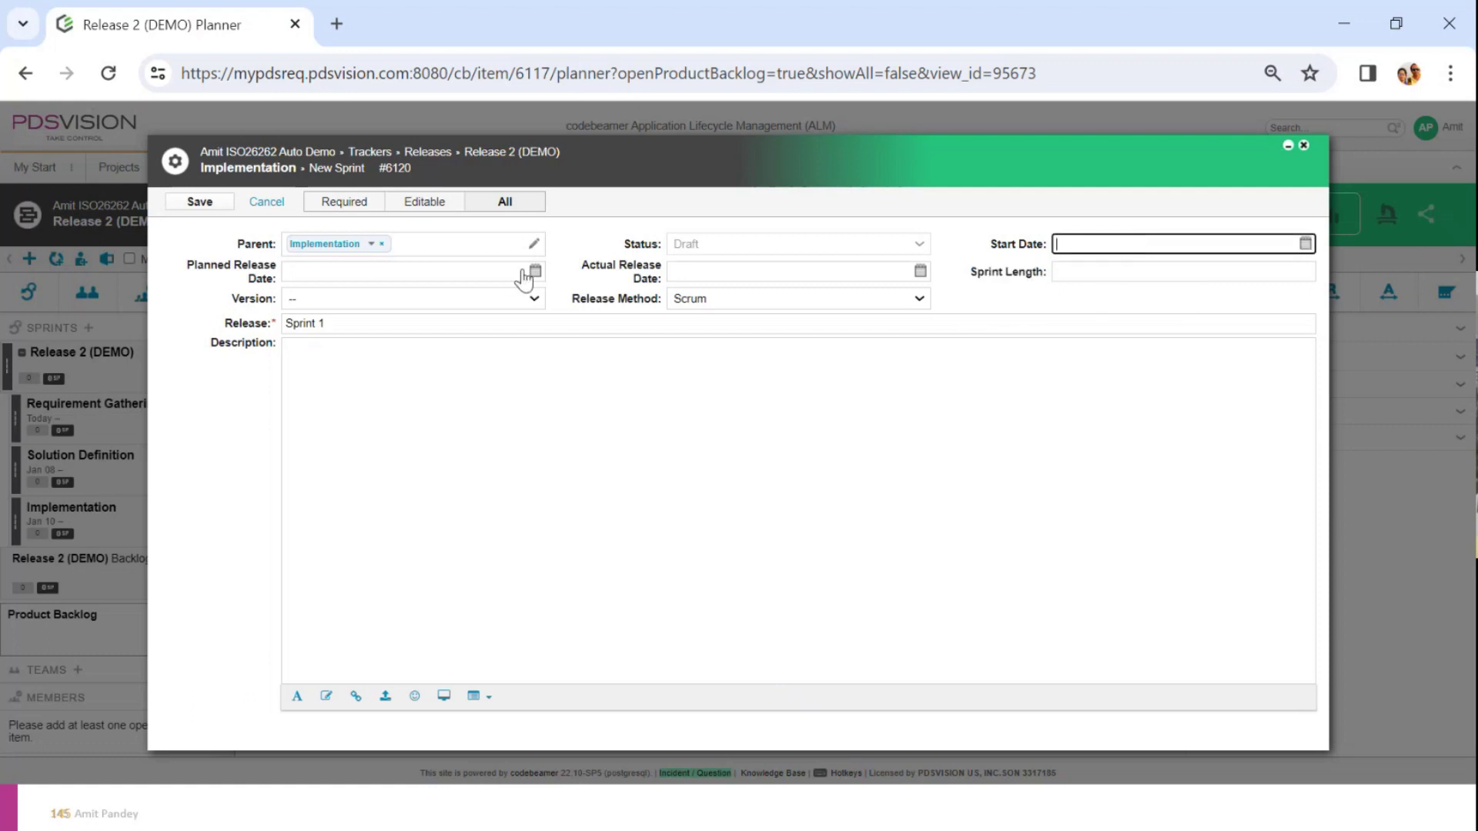
pyautogui.click(1306, 243)
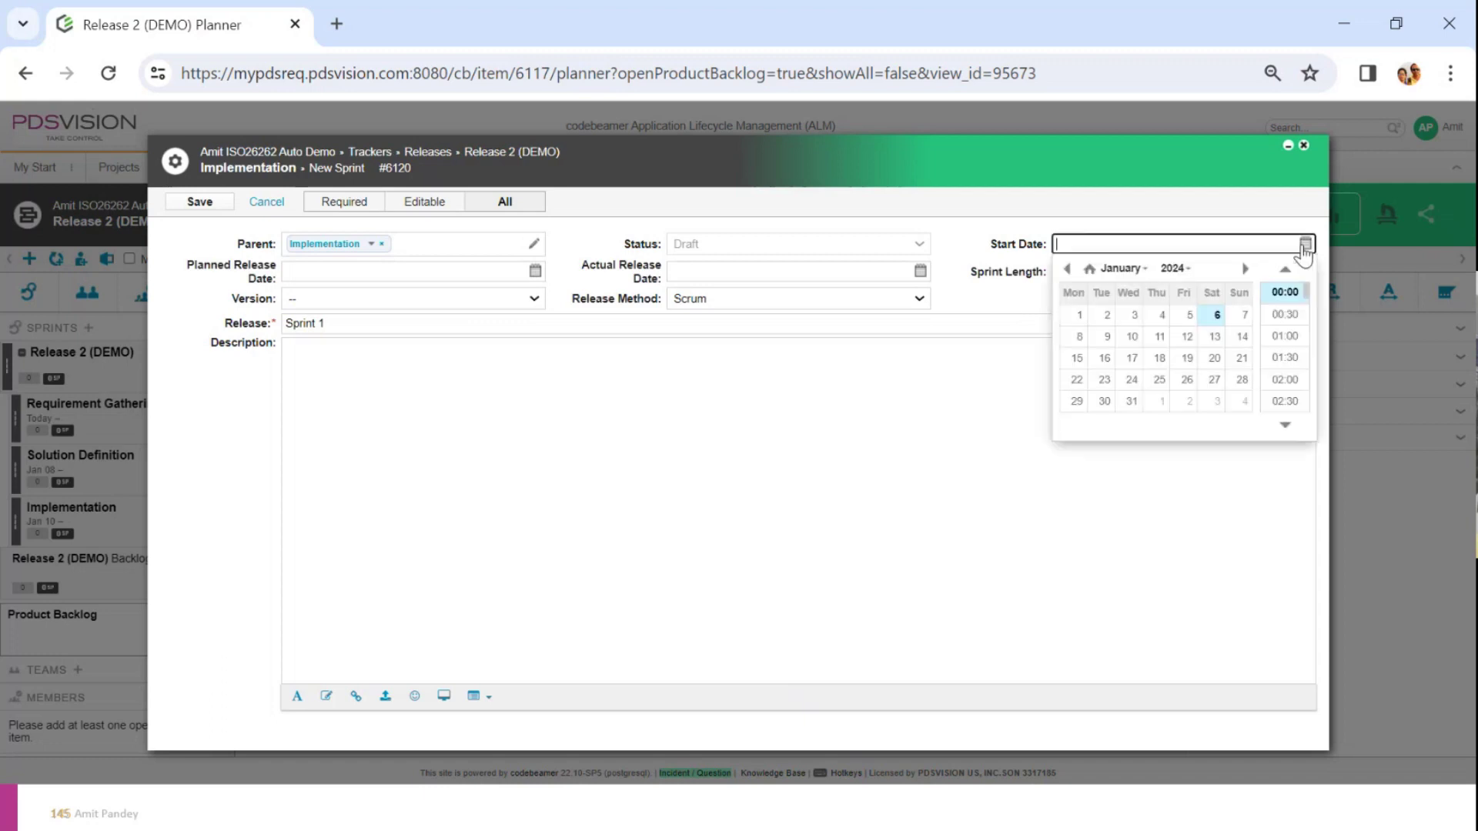
pyautogui.click(1131, 336)
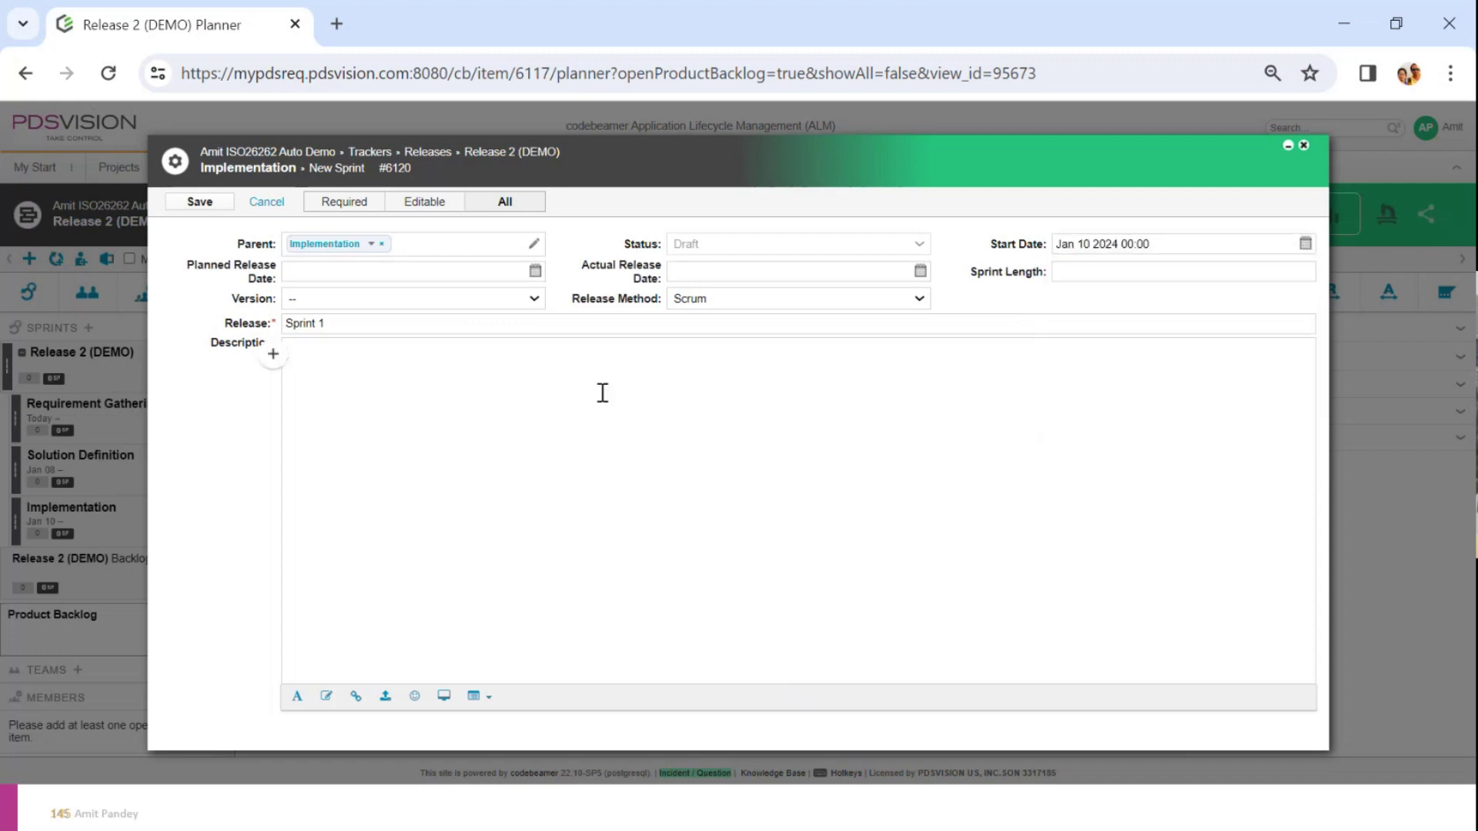
pyautogui.click(919, 271)
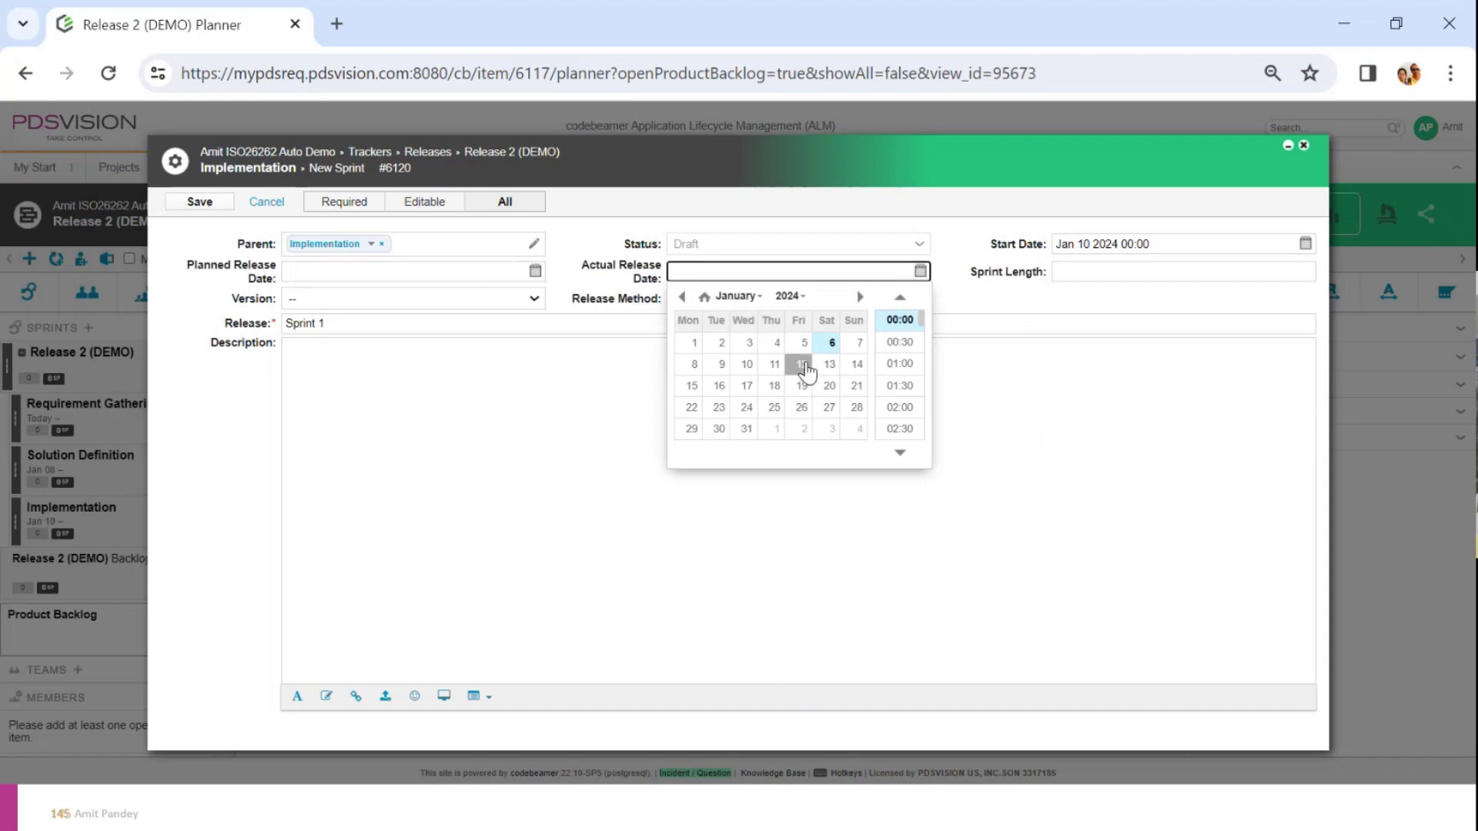
pyautogui.click(799, 367)
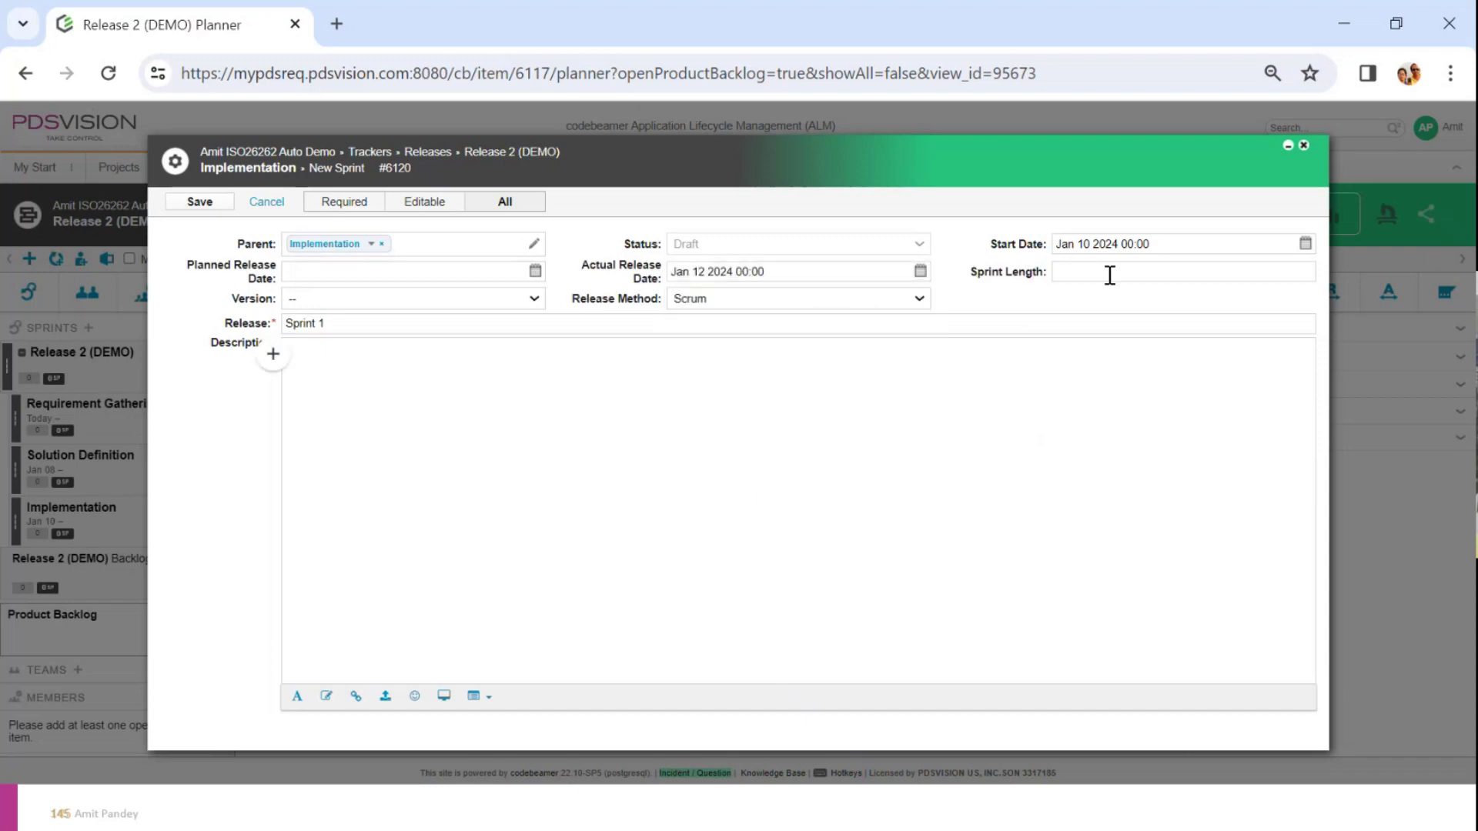
pyautogui.click(199, 201)
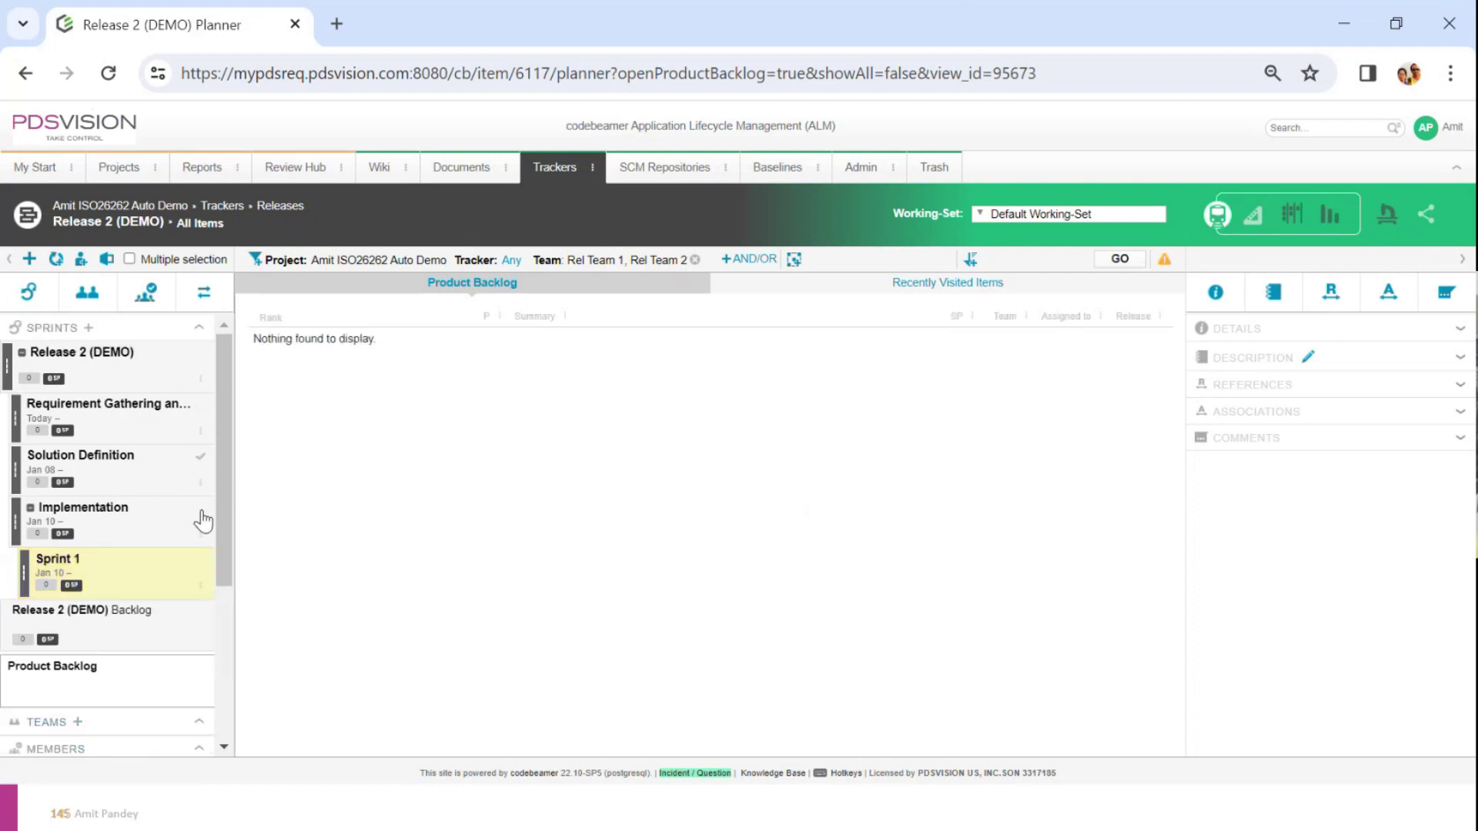
# Start another child sprint under Implementation with "Sprint 2" as its release name.
pyautogui.click(201, 534)
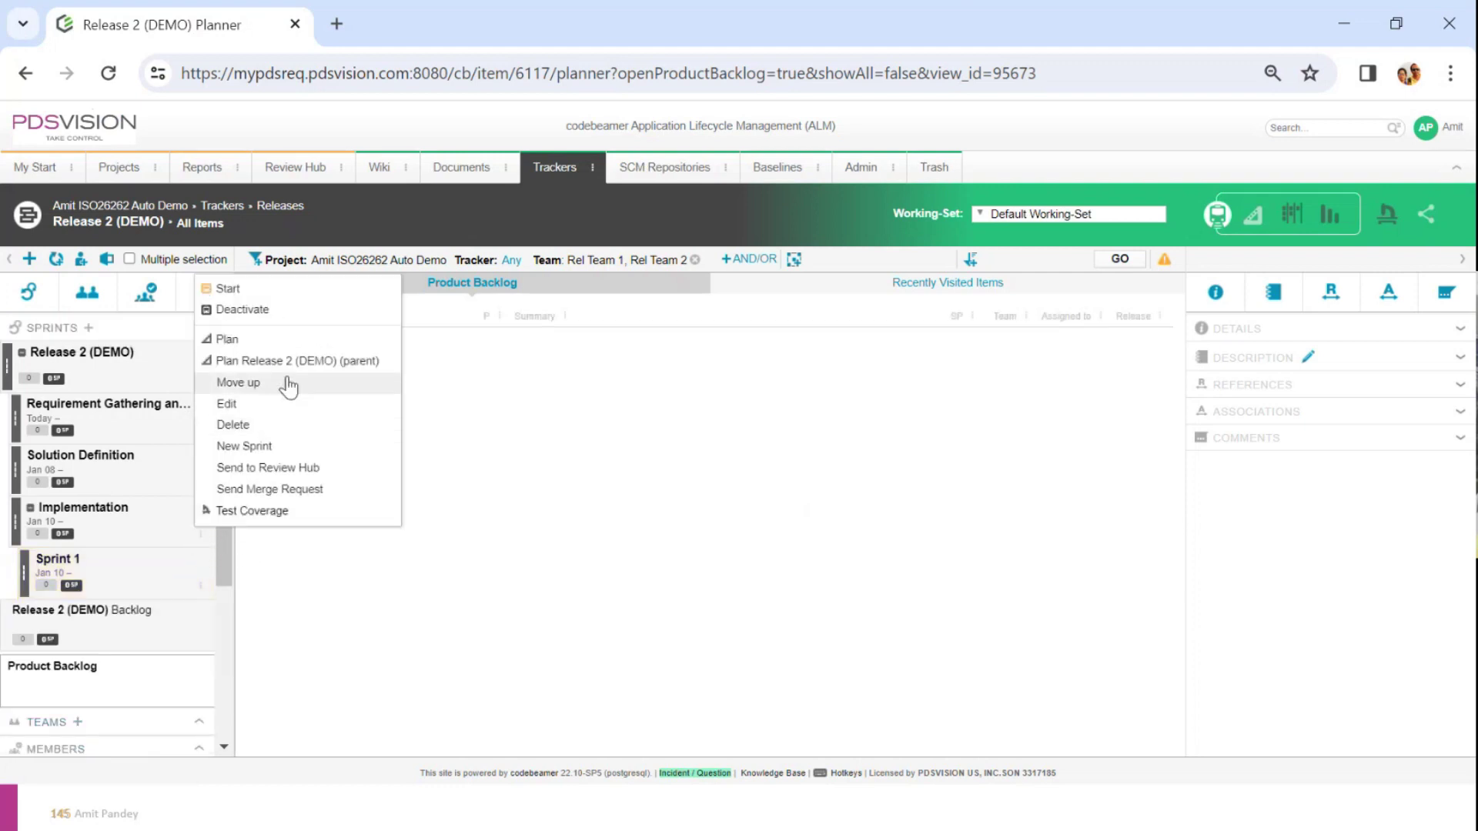
pyautogui.click(273, 445)
pyautogui.moveTo(638, 301); pyautogui.dragTo(521, 307)
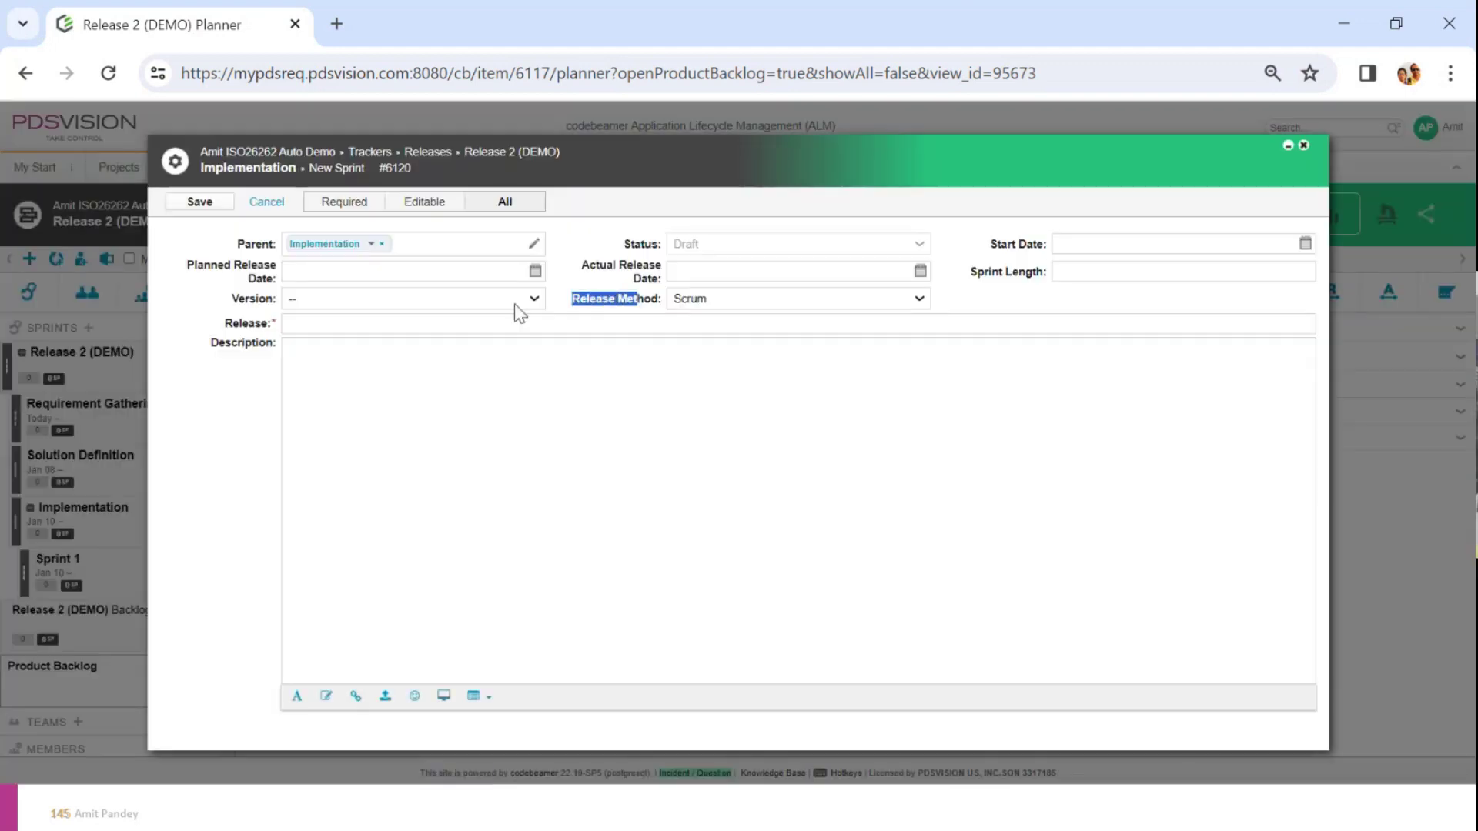
pyautogui.click(344, 325)
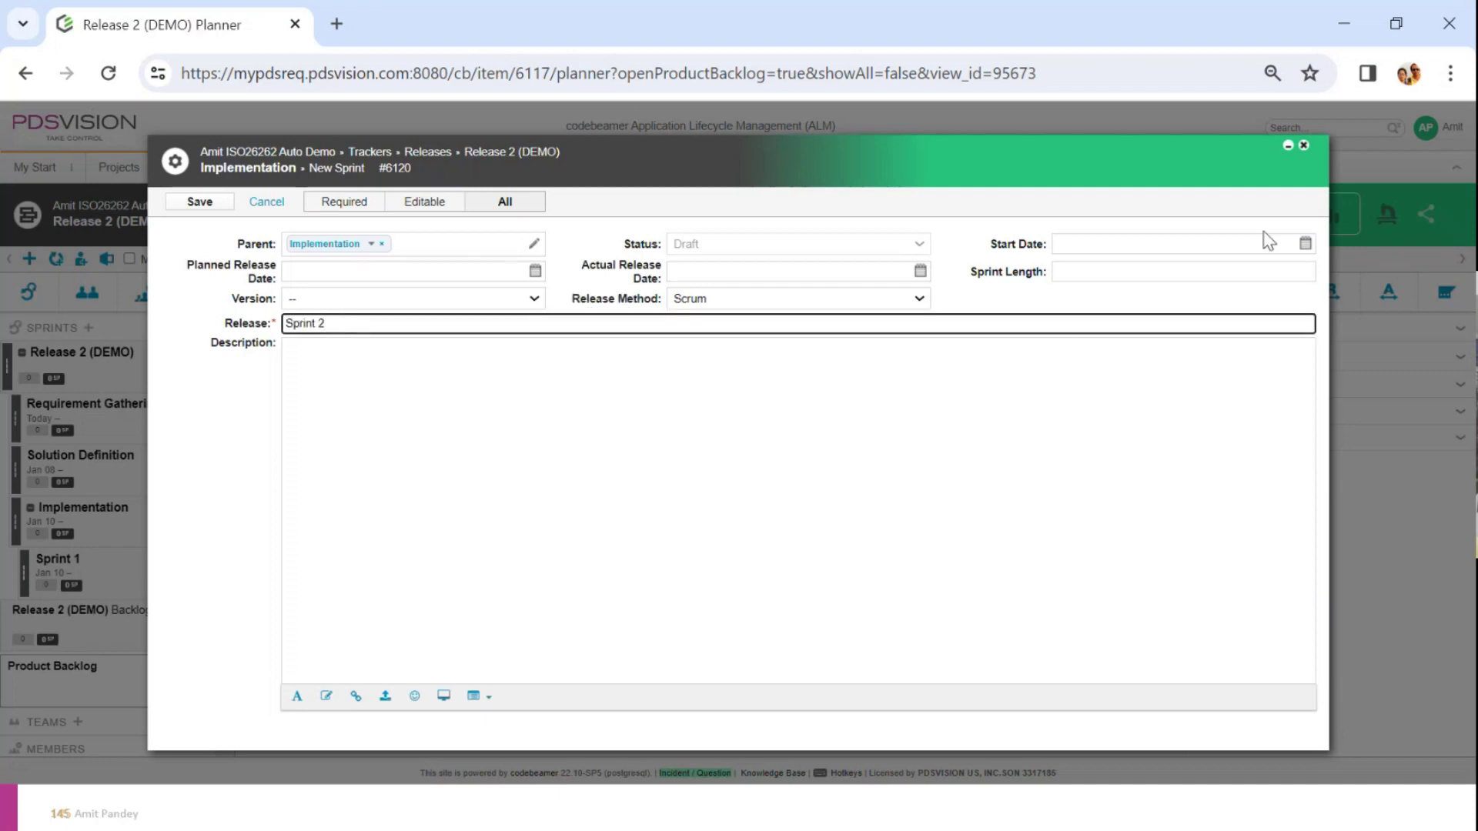
# Set Sprint 2's start date to Jan 12 2024 and actual release date to Jan 14 2024, and save it.
pyautogui.click(1304, 244)
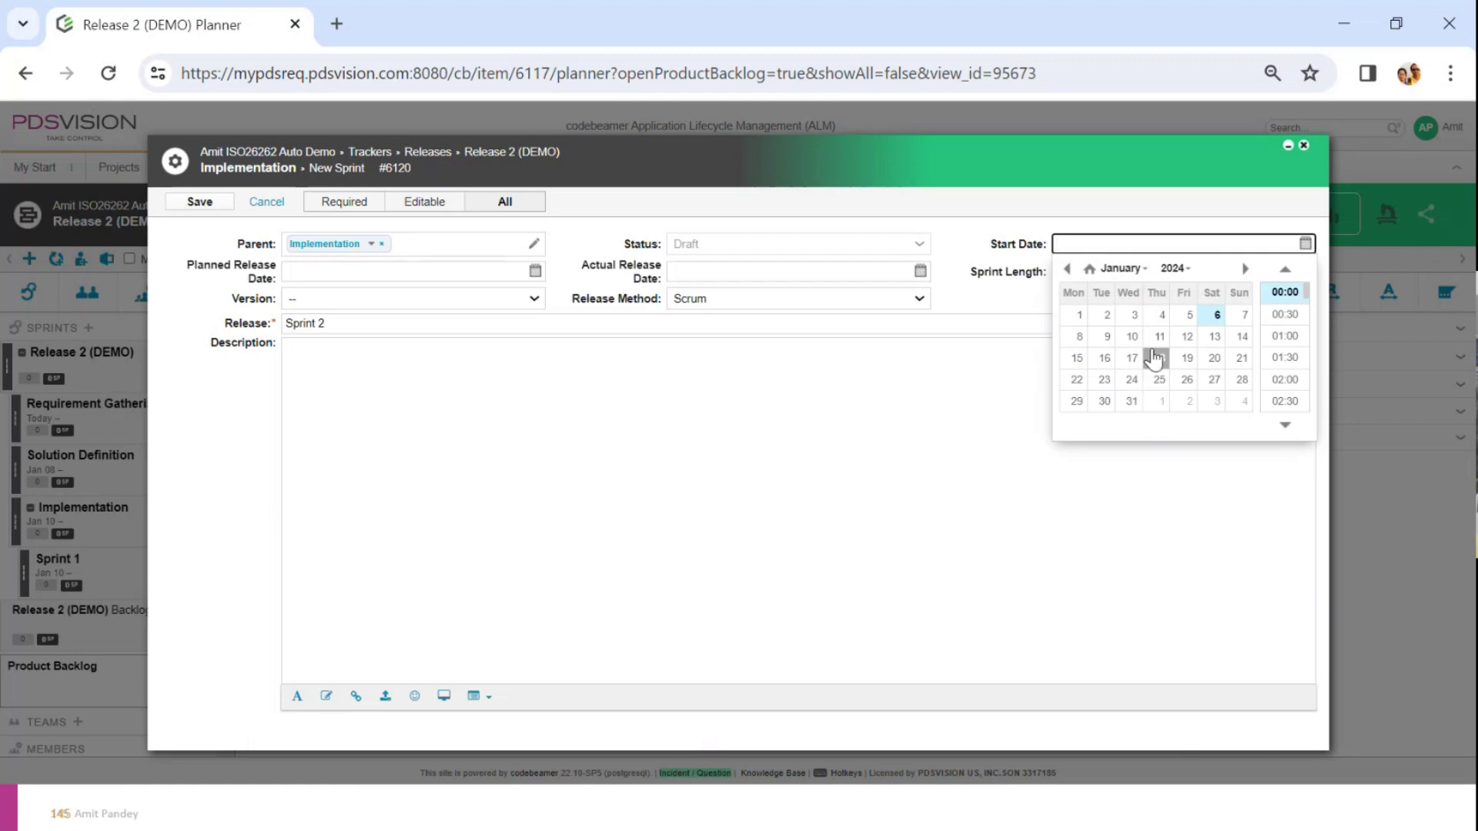
pyautogui.click(1160, 336)
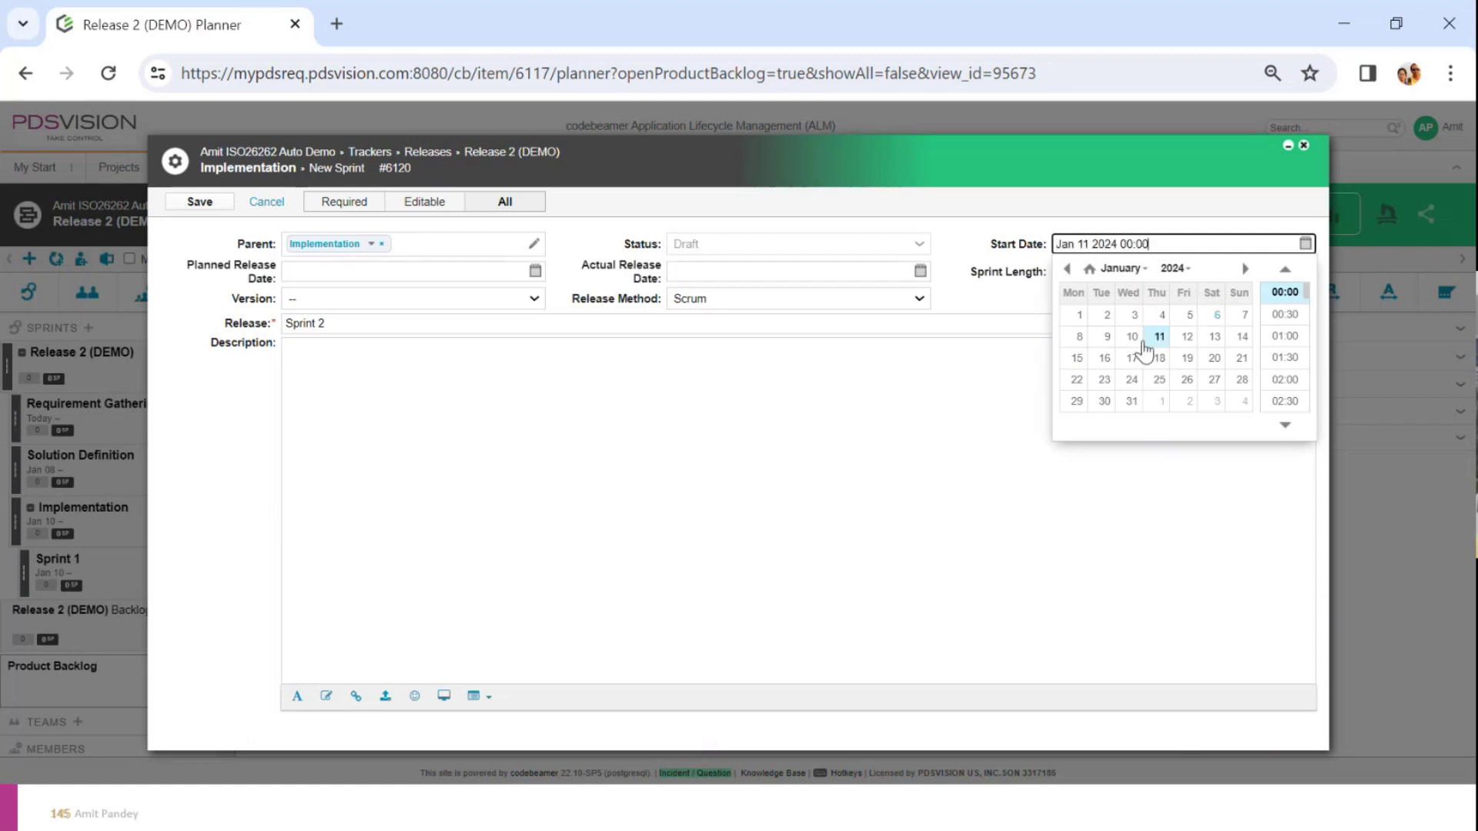
pyautogui.click(1187, 336)
pyautogui.click(813, 438)
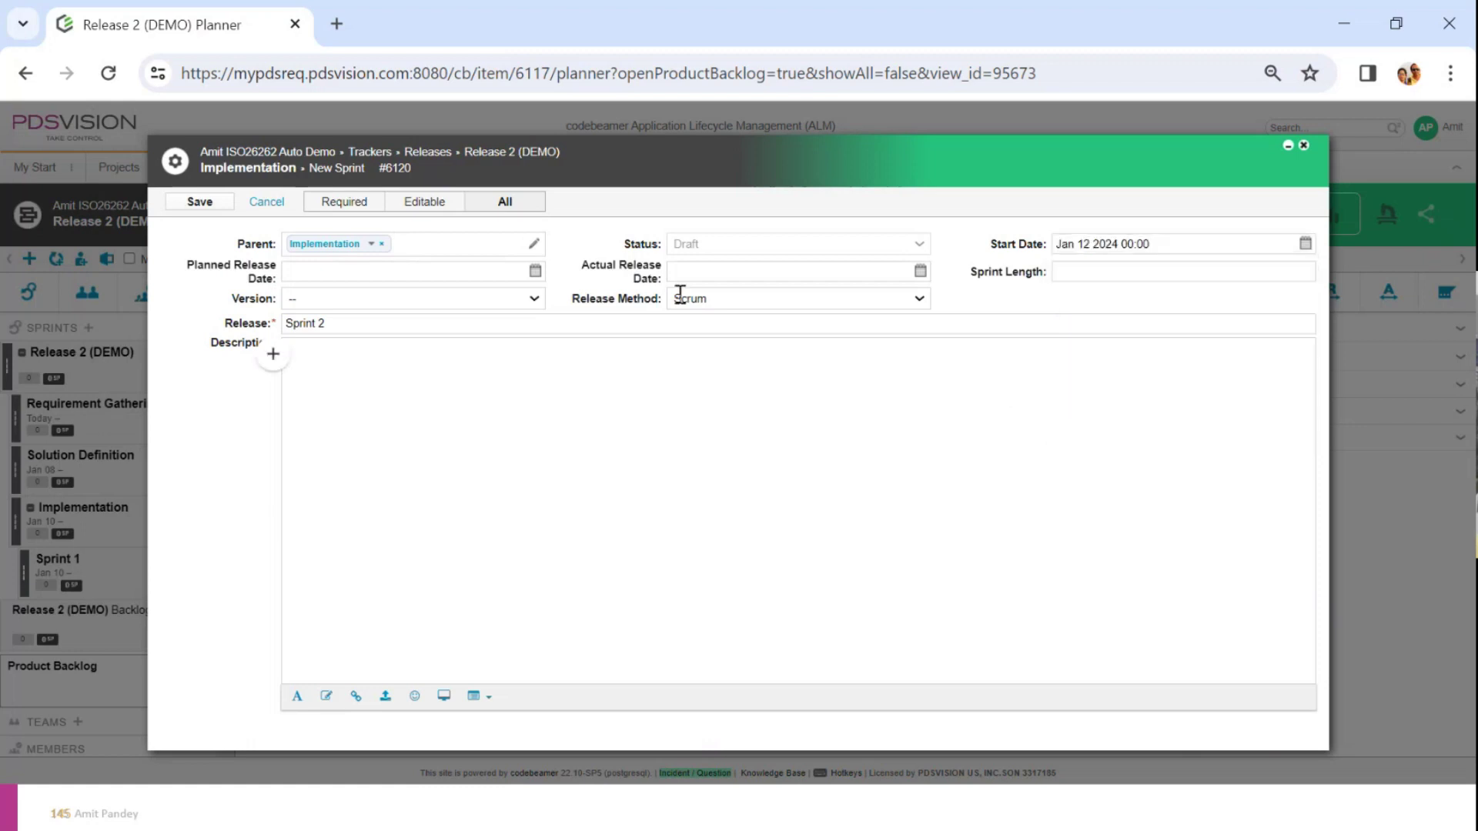
pyautogui.click(920, 271)
pyautogui.click(856, 364)
pyautogui.click(534, 468)
pyautogui.click(196, 202)
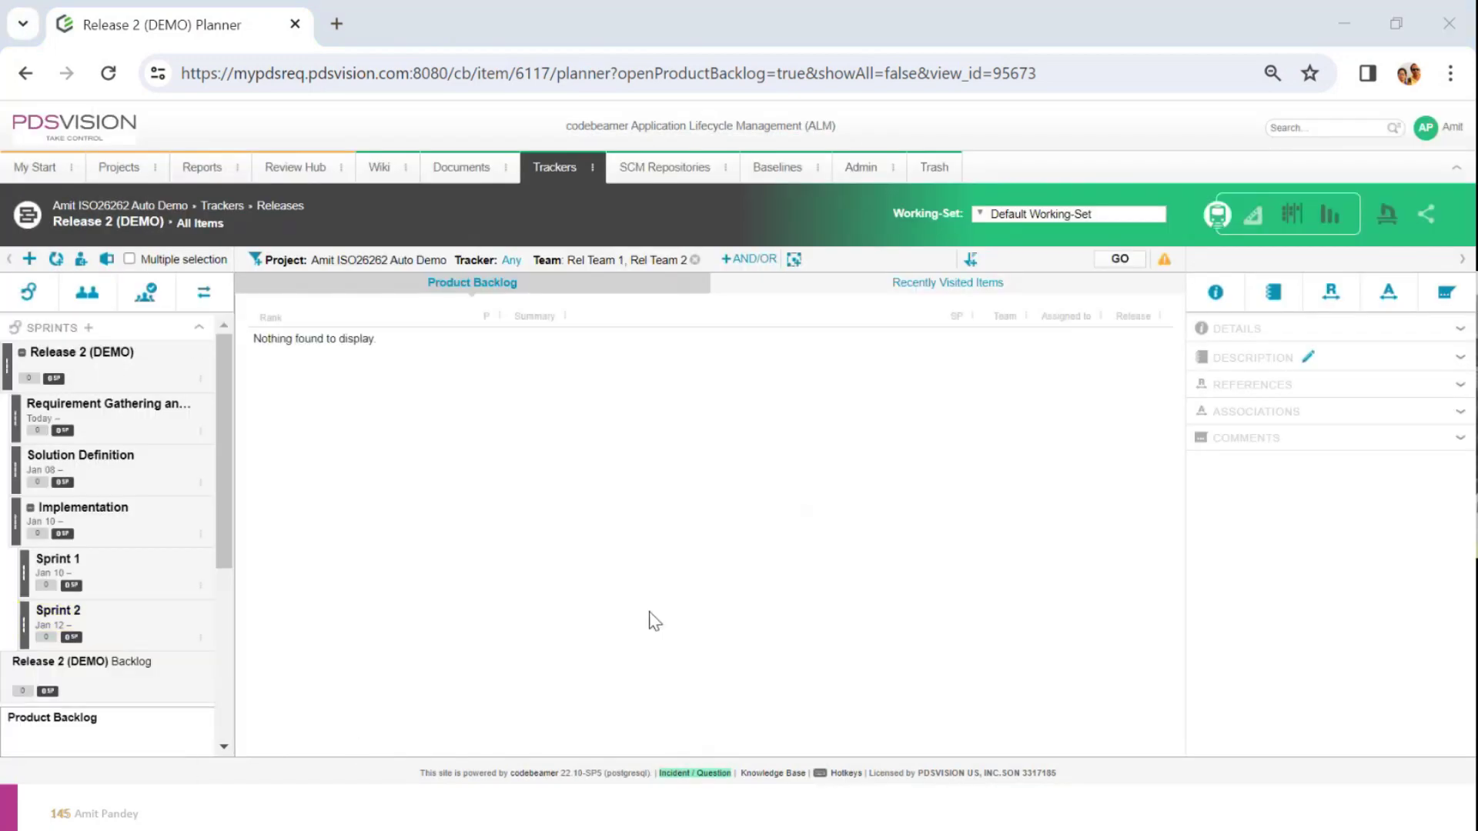
pyautogui.hotkey('alt', 'Tab')
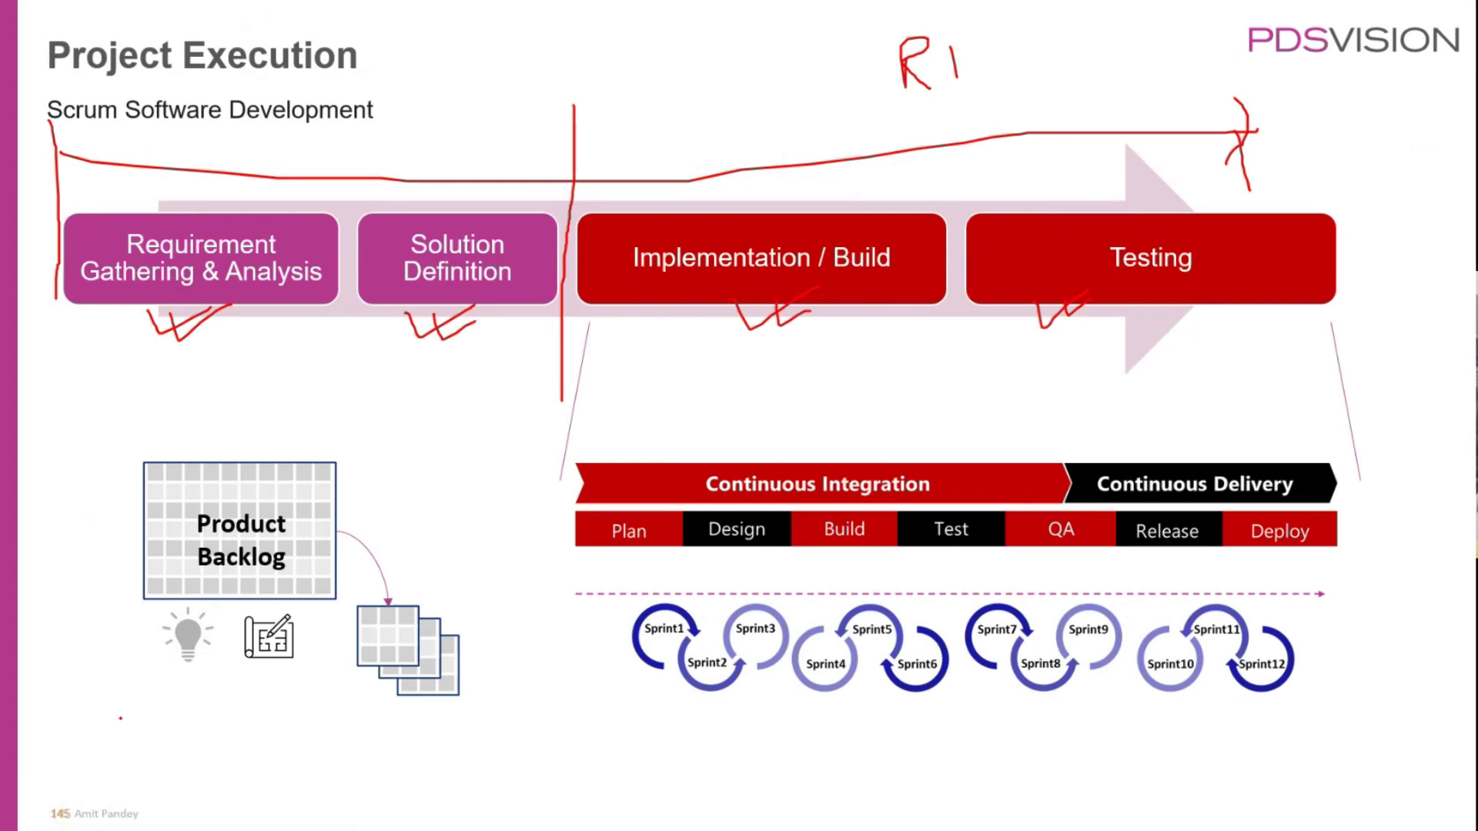
pyautogui.click(111, 810)
pyautogui.click(70, 722)
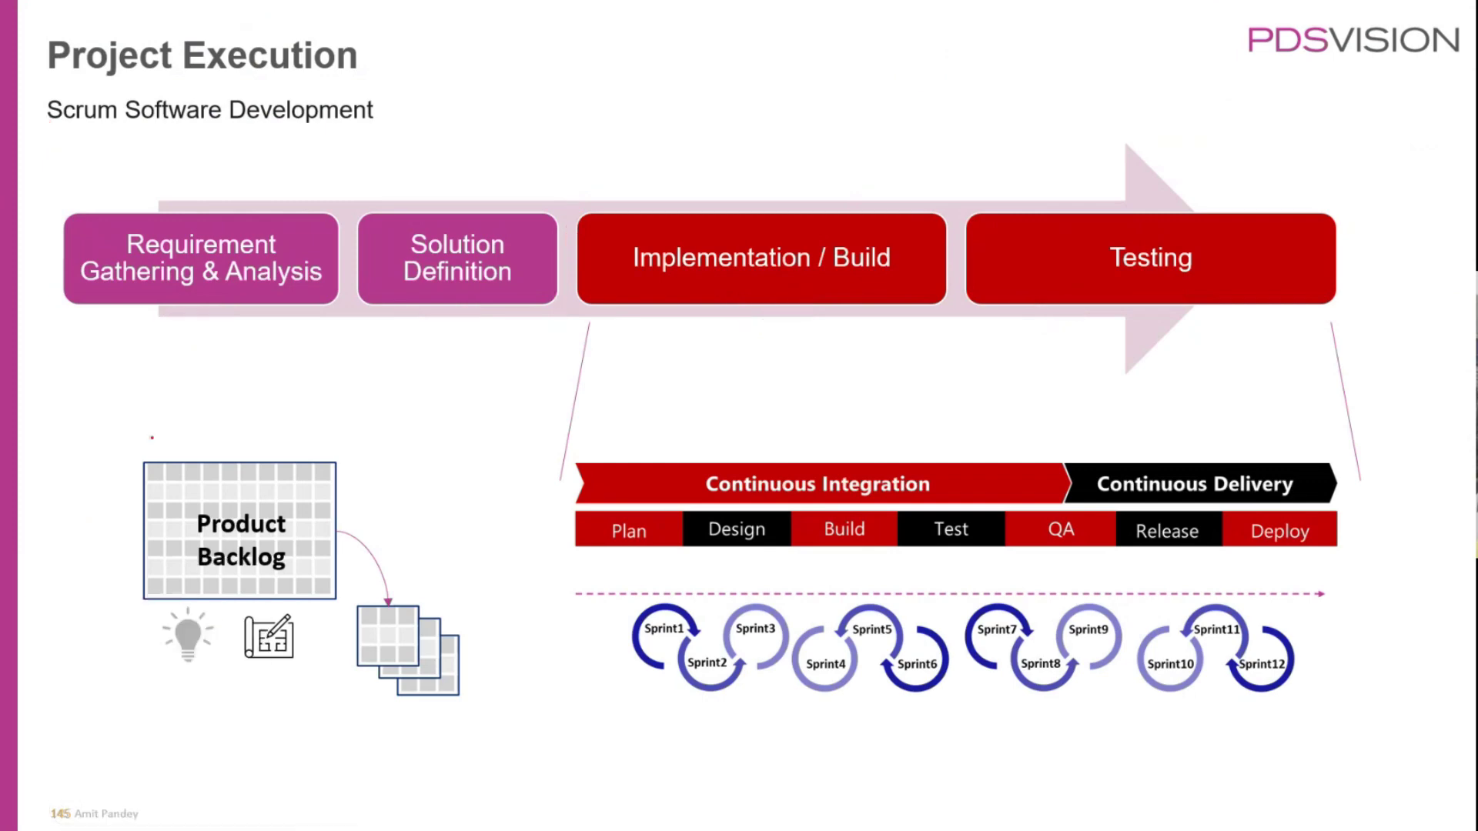
pyautogui.moveTo(55, 218); pyautogui.dragTo(60, 373)
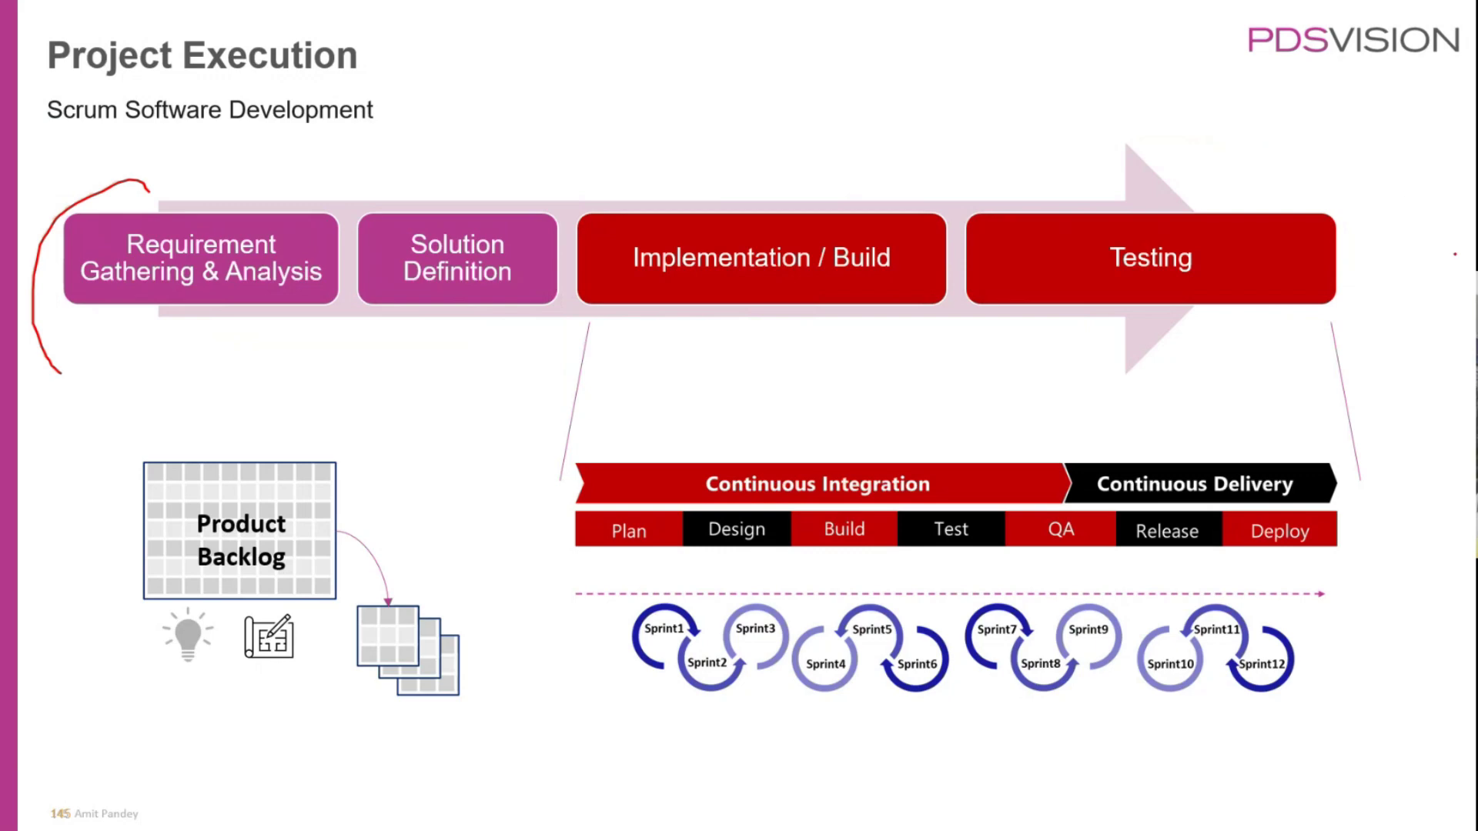
pyautogui.moveTo(1264, 135); pyautogui.dragTo(1354, 333)
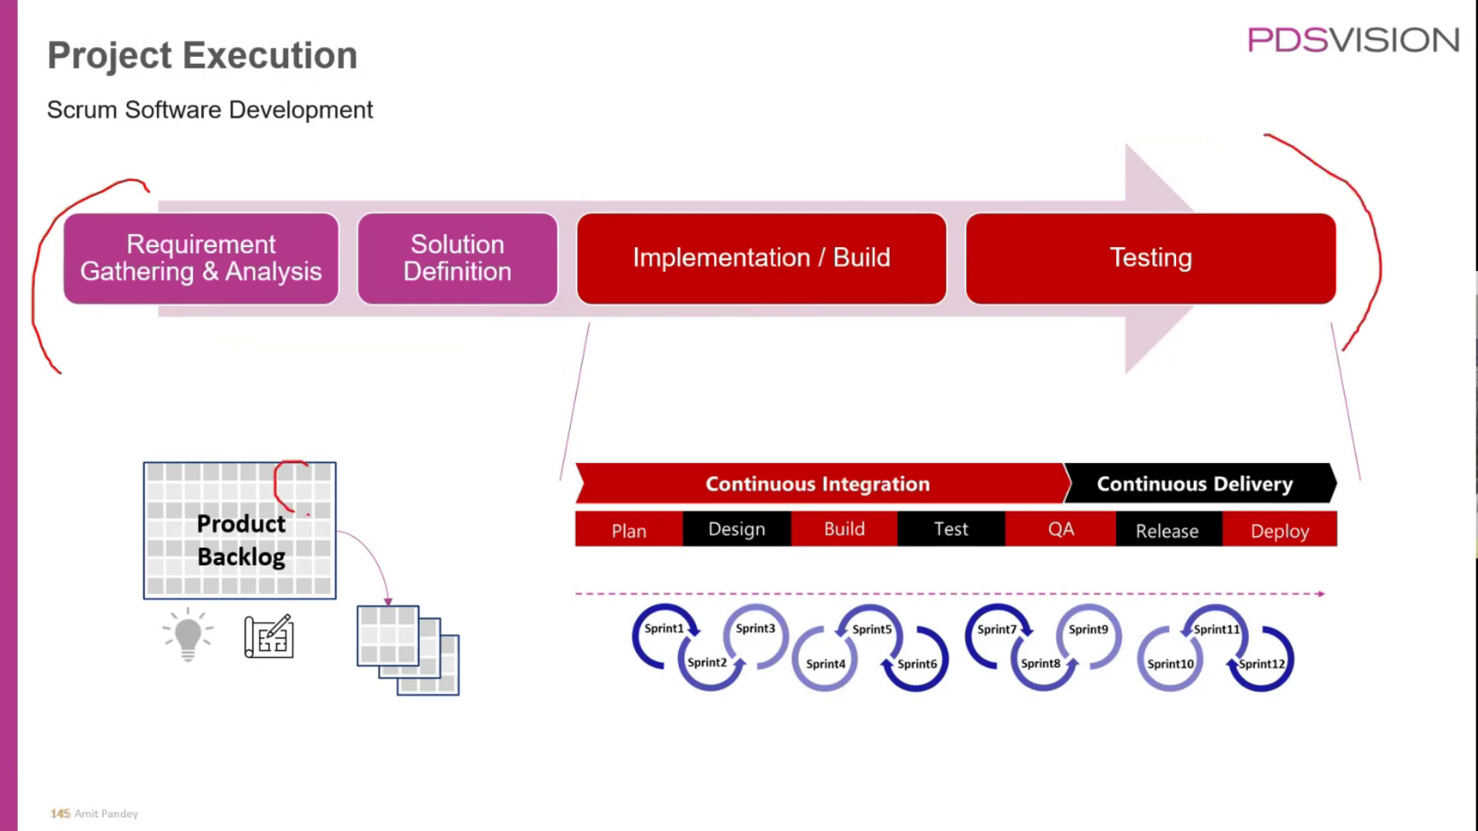
pyautogui.moveTo(308, 514)
pyautogui.mouseDown()
pyautogui.moveTo(310, 460)
pyautogui.moveTo(242, 349)
pyautogui.mouseUp()
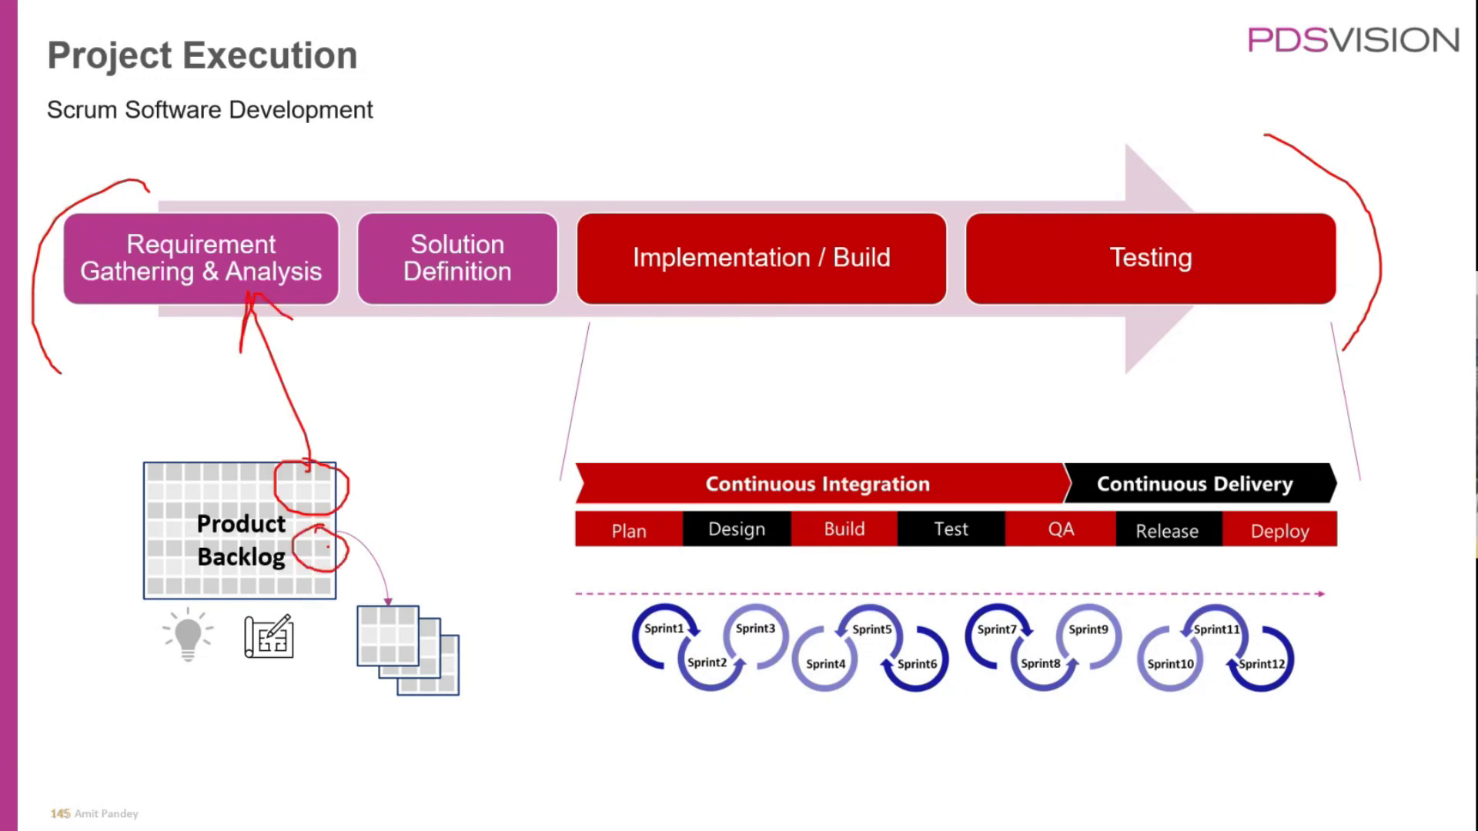
pyautogui.moveTo(329, 547); pyautogui.dragTo(462, 357)
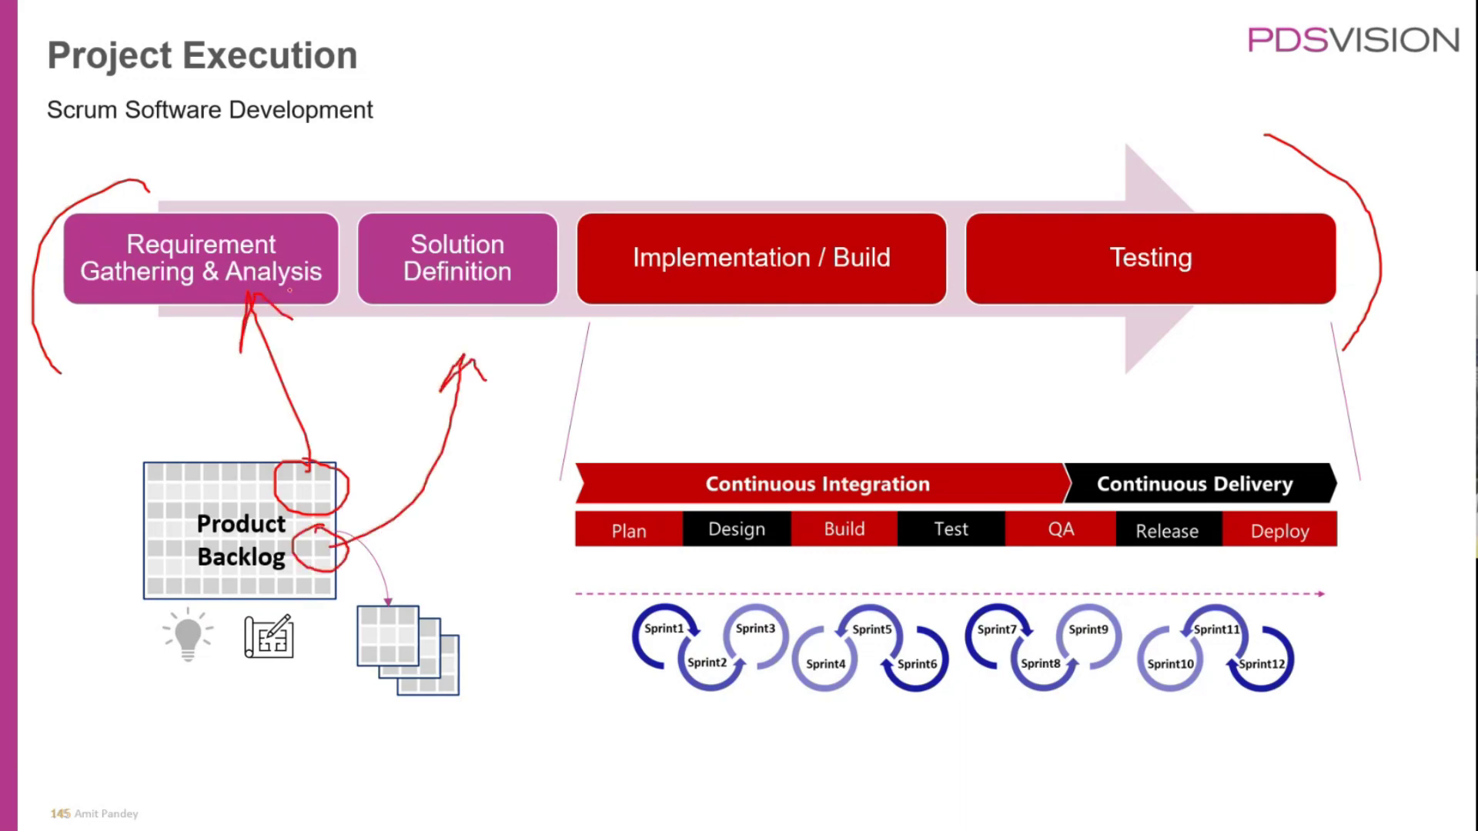
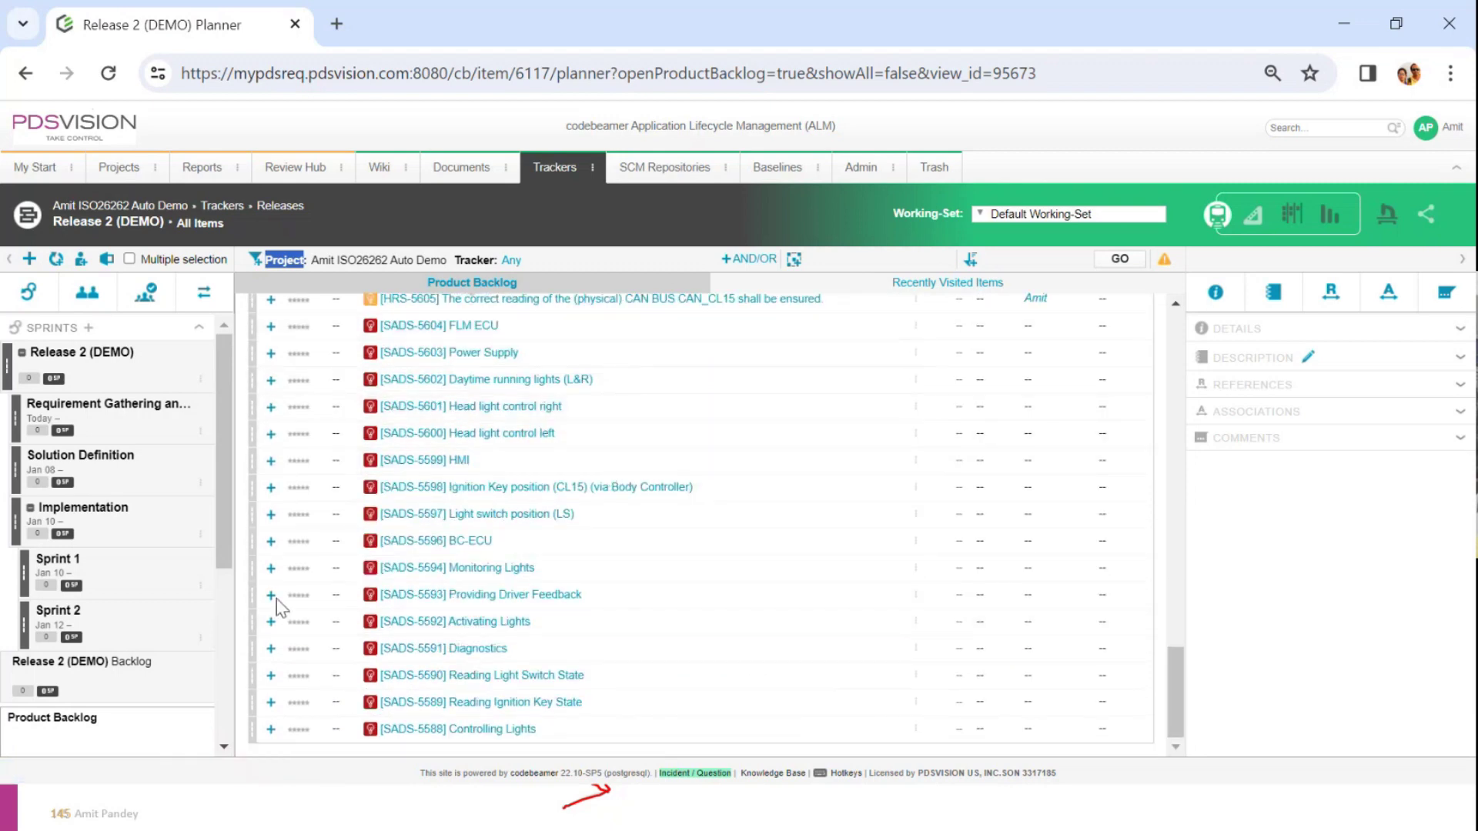
# Filter the Product Backlog to show only items from the Hardware Requirement Specification tracker.
pyautogui.scroll(15, 587, 452)
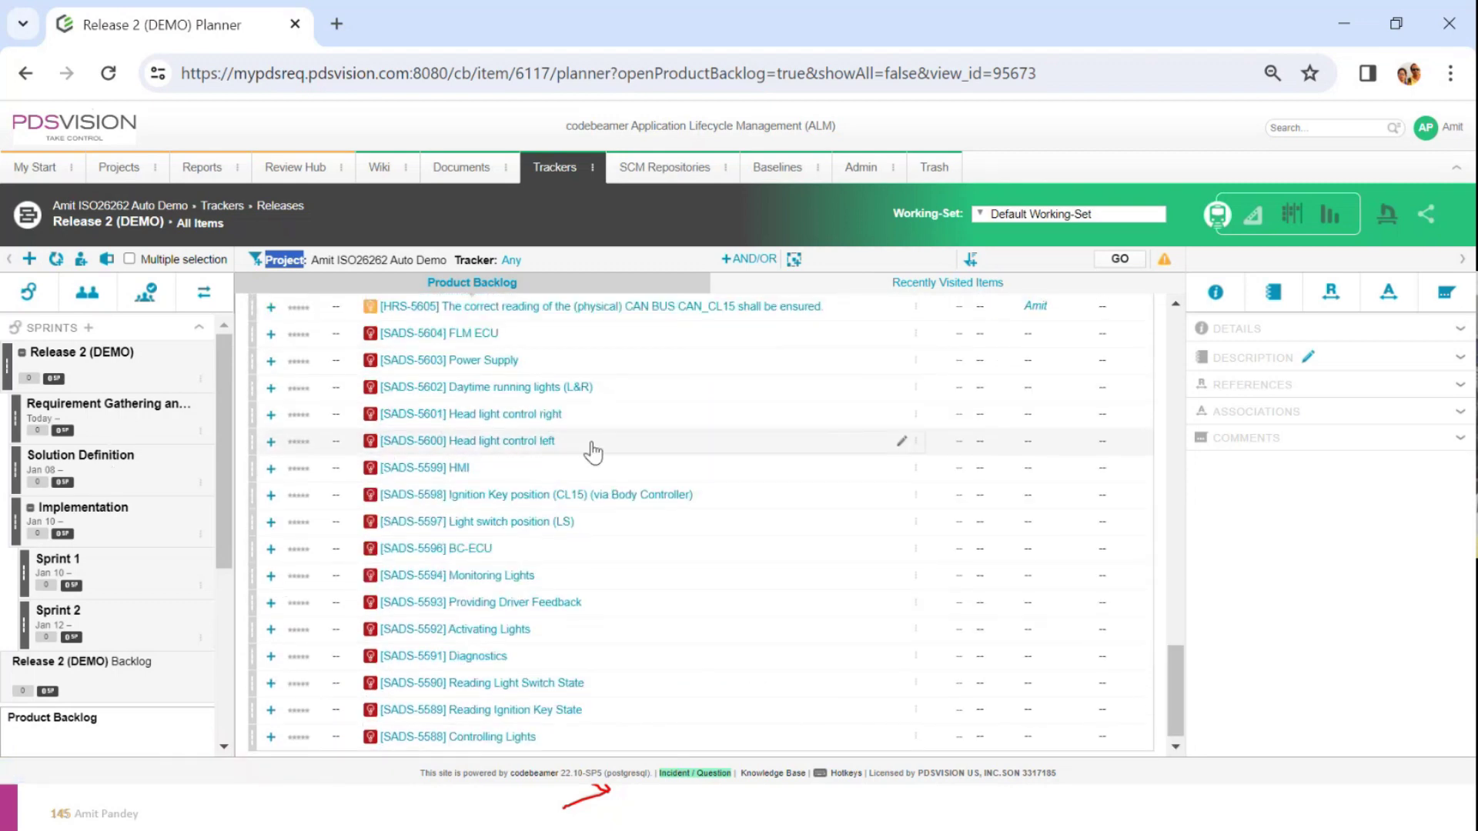
pyautogui.scroll(-5, 367, 531)
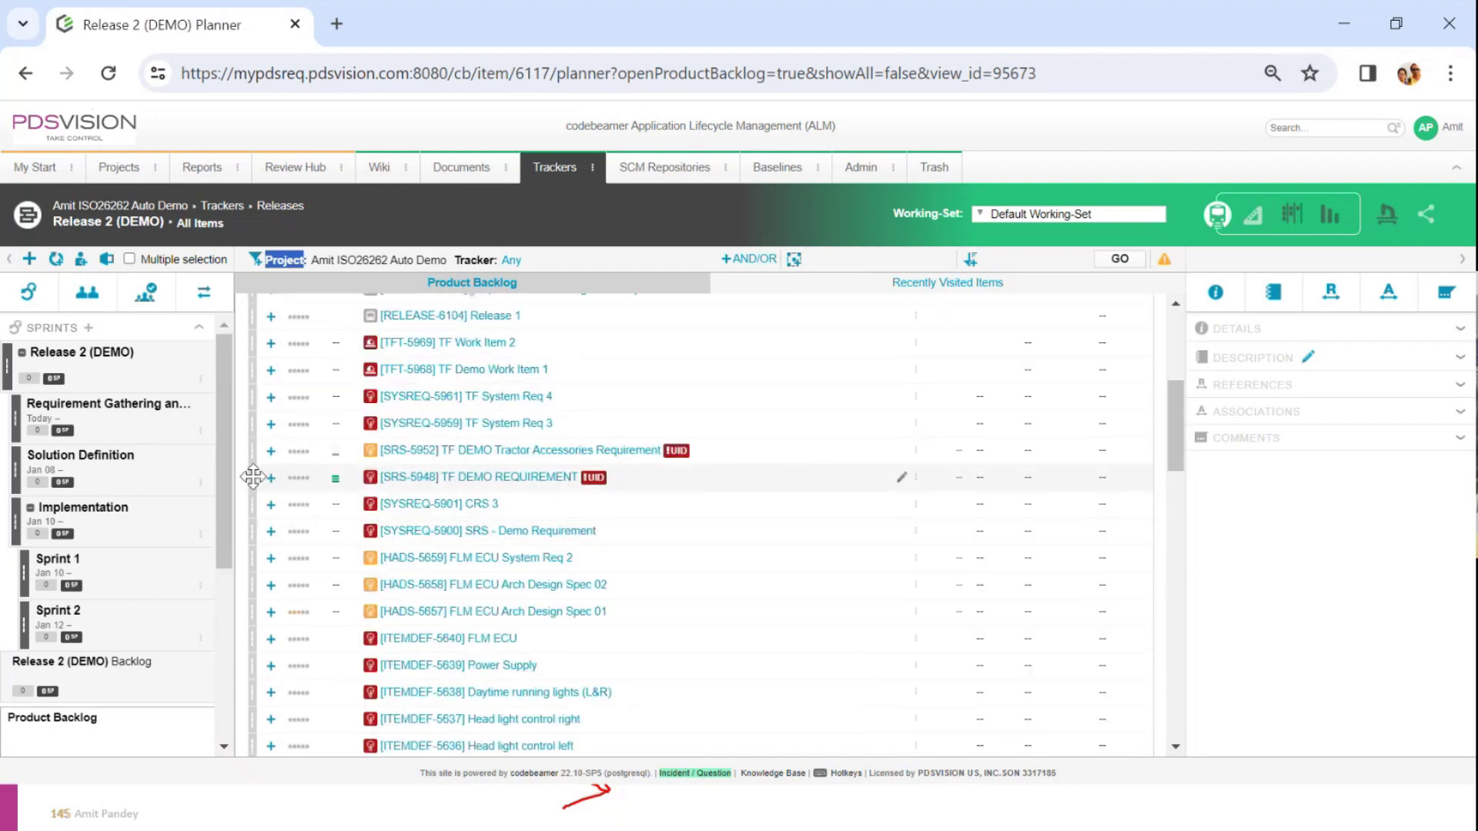
pyautogui.moveTo(251, 474)
pyautogui.mouseDown()
pyautogui.moveTo(178, 385)
pyautogui.moveTo(241, 468)
pyautogui.moveTo(273, 479)
pyautogui.mouseUp()
pyautogui.scroll(5, 670, 478)
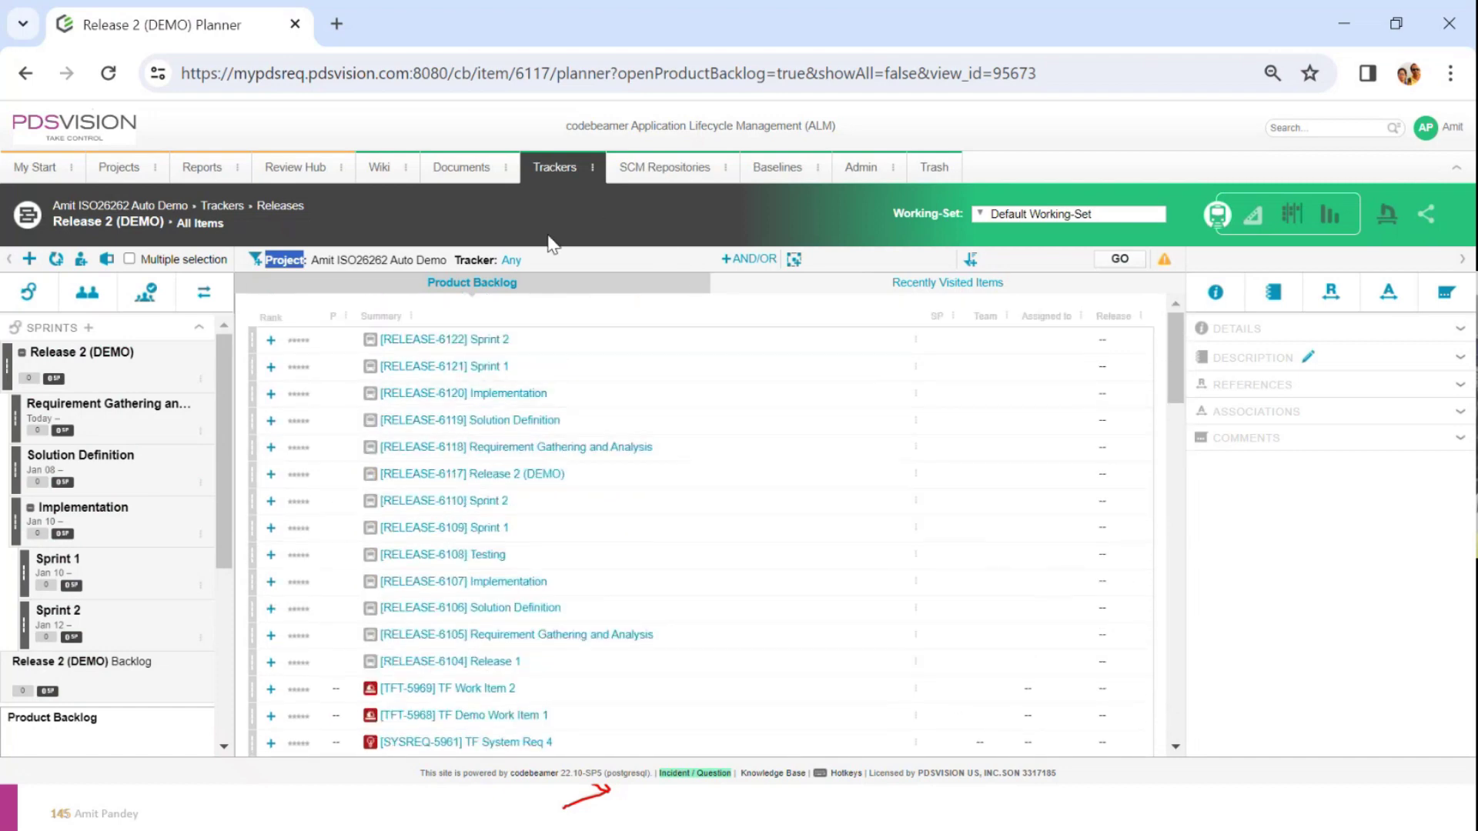
pyautogui.click(511, 261)
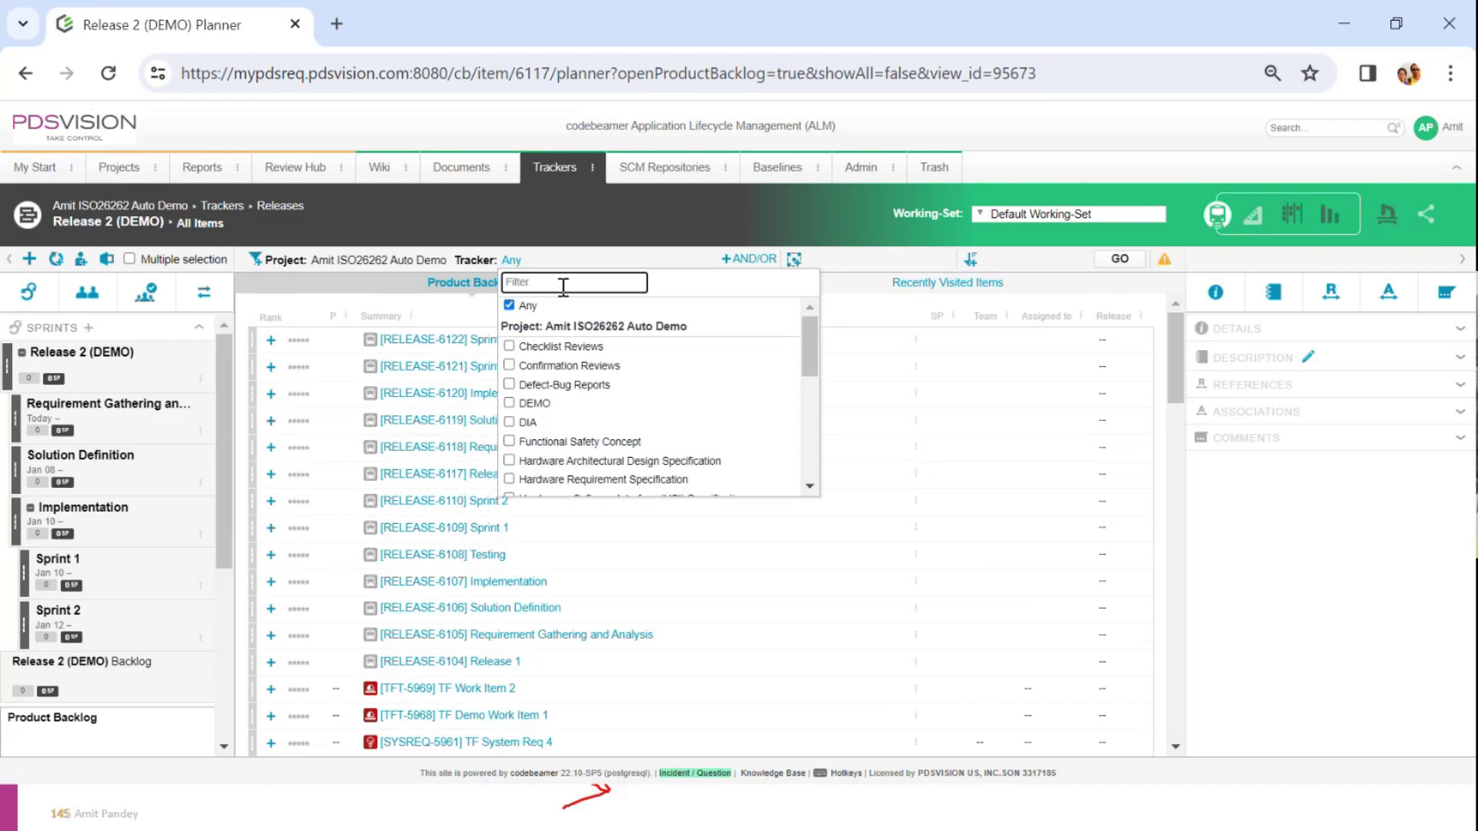
pyautogui.scroll(-3, 724, 427)
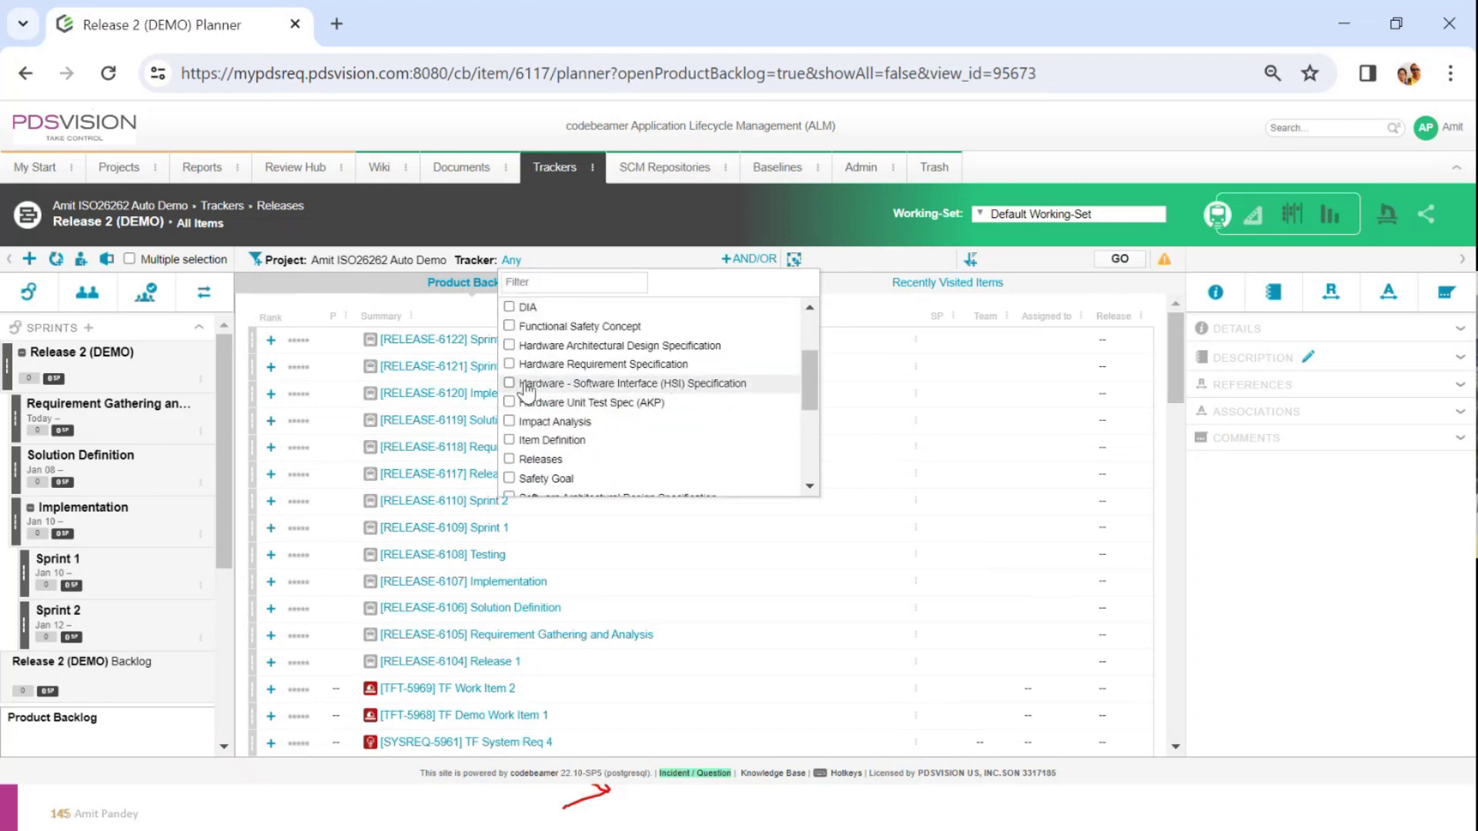
pyautogui.click(633, 368)
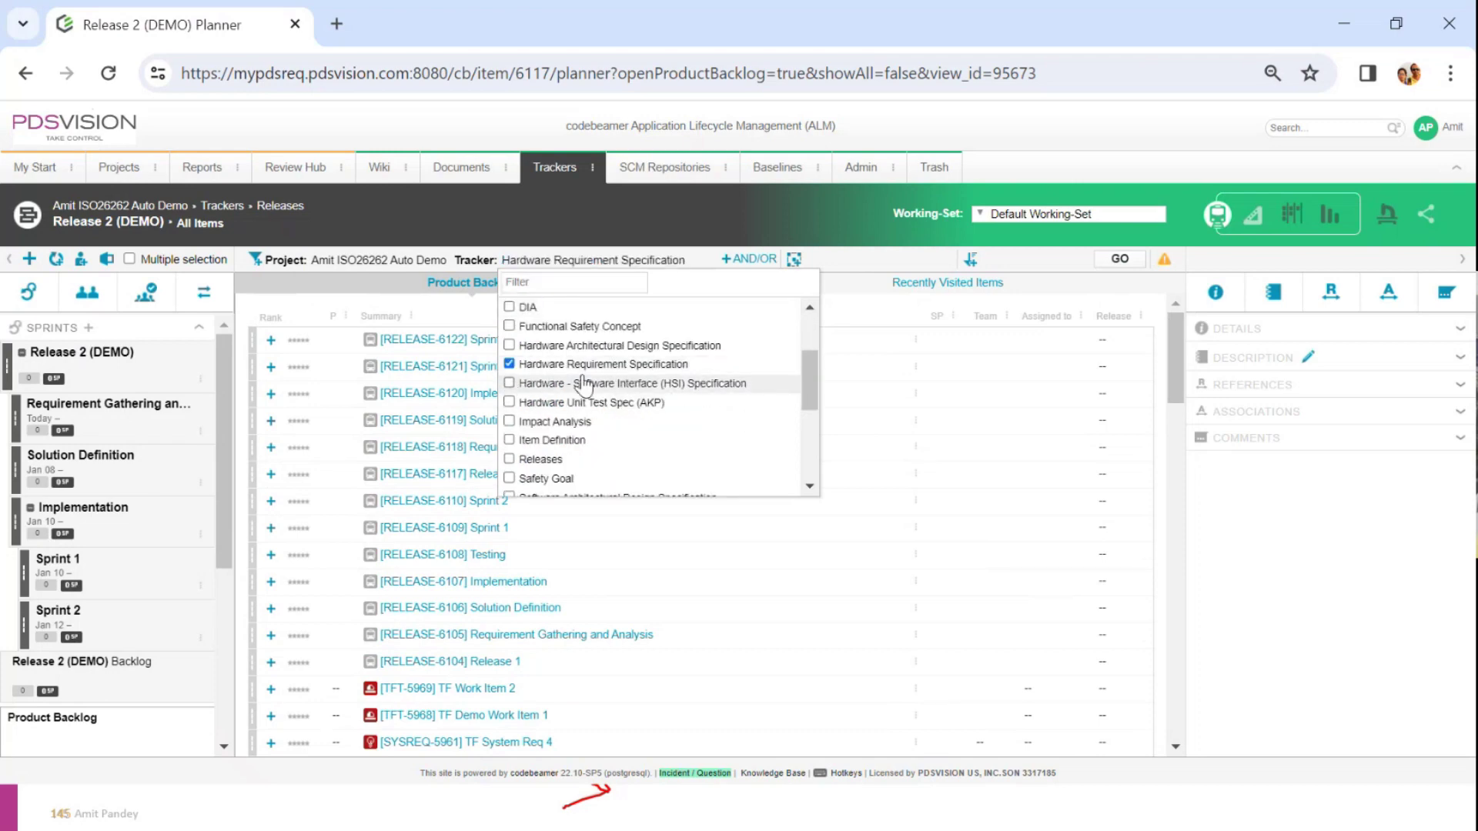
pyautogui.scroll(2, 785, 308)
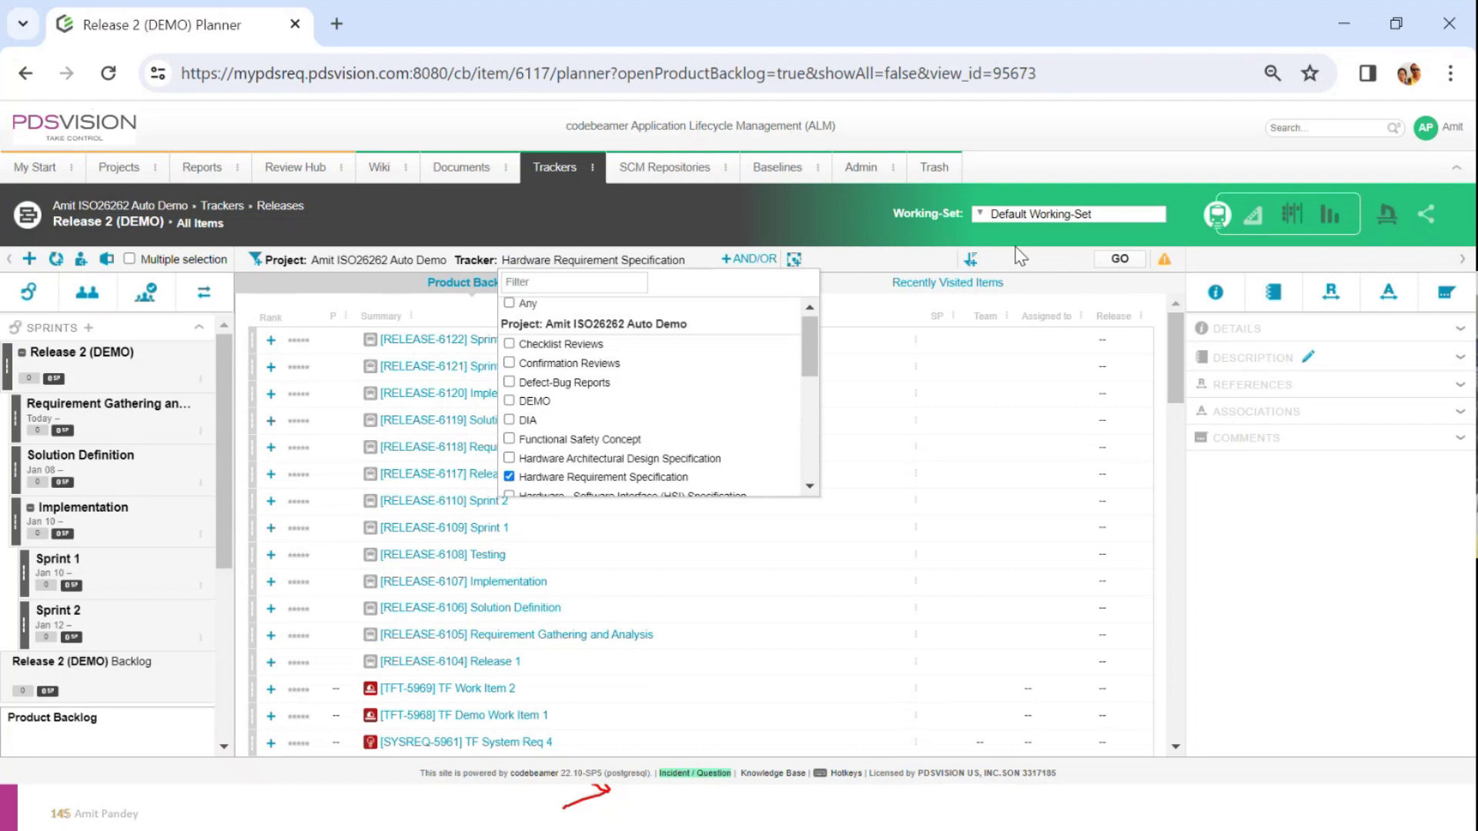
pyautogui.click(1116, 261)
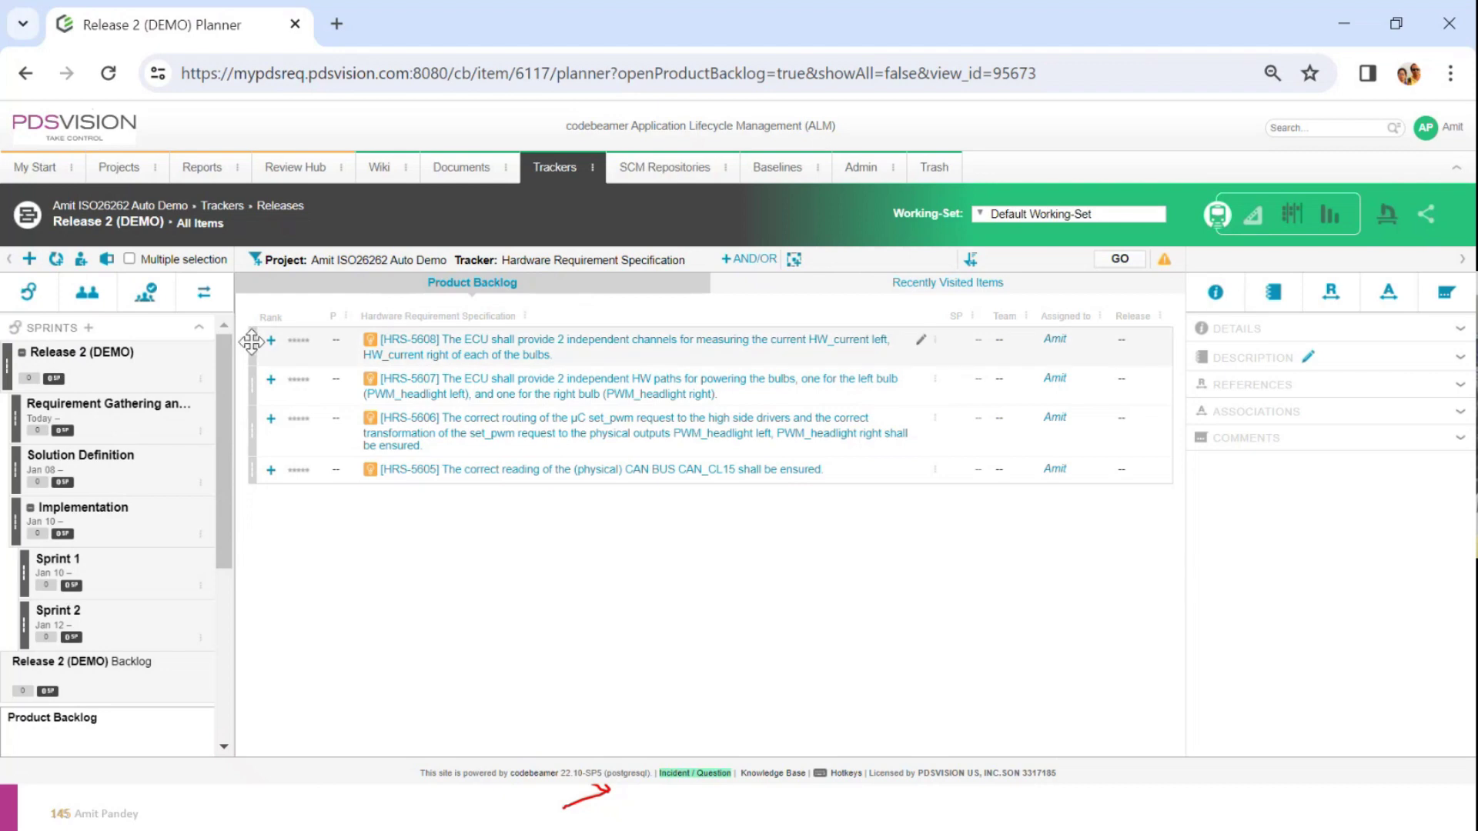
# Assign backlog item HRS-5608 to the Requirement Gathering and Analysis sprint and HRS-5605 to the Solution Definition sprint.
pyautogui.moveTo(257, 341); pyautogui.dragTo(338, 583)
pyautogui.click(337, 582)
pyautogui.moveTo(251, 341); pyautogui.dragTo(111, 420)
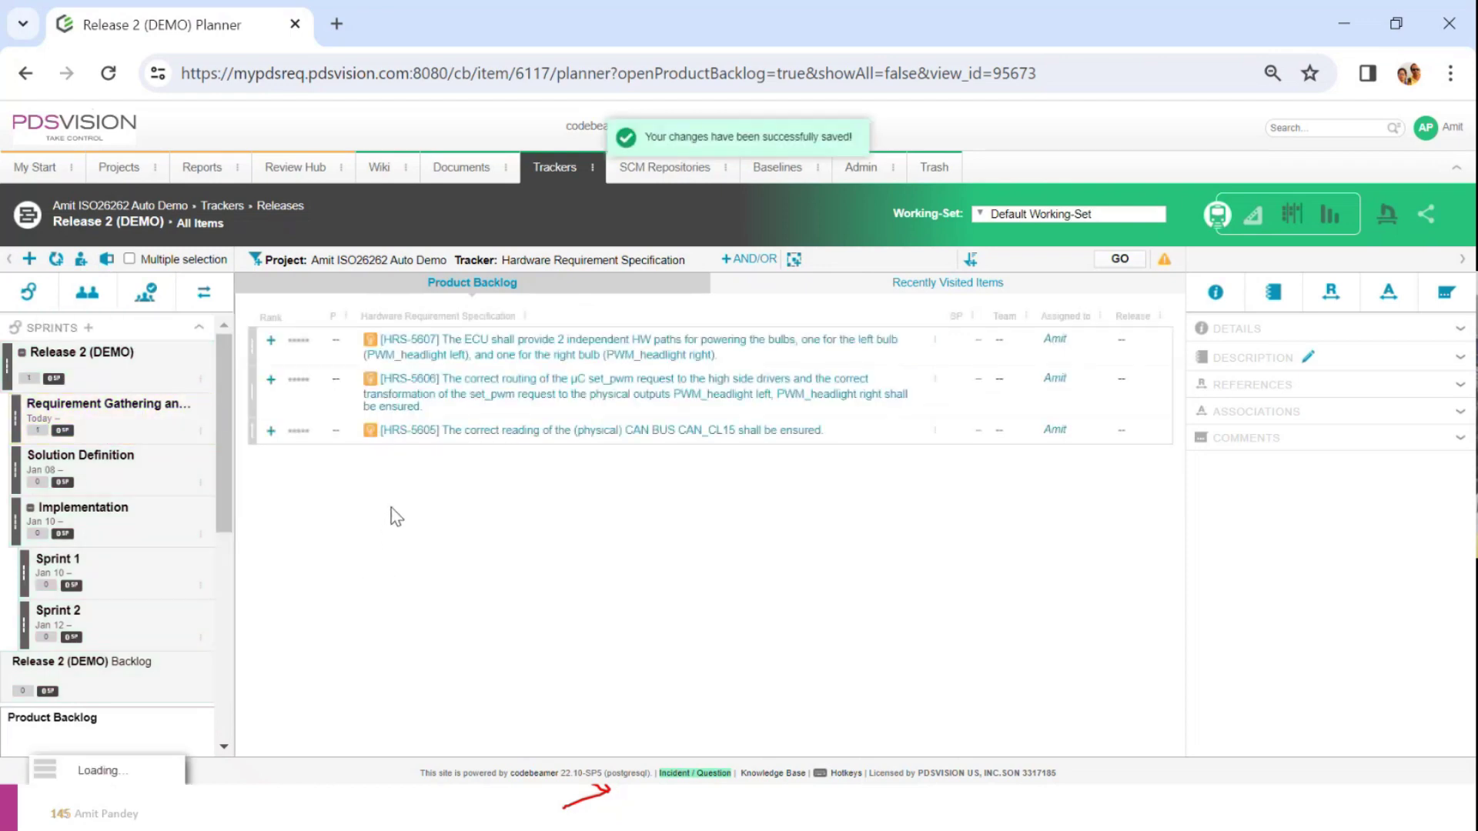
pyautogui.moveTo(250, 424); pyautogui.dragTo(102, 472)
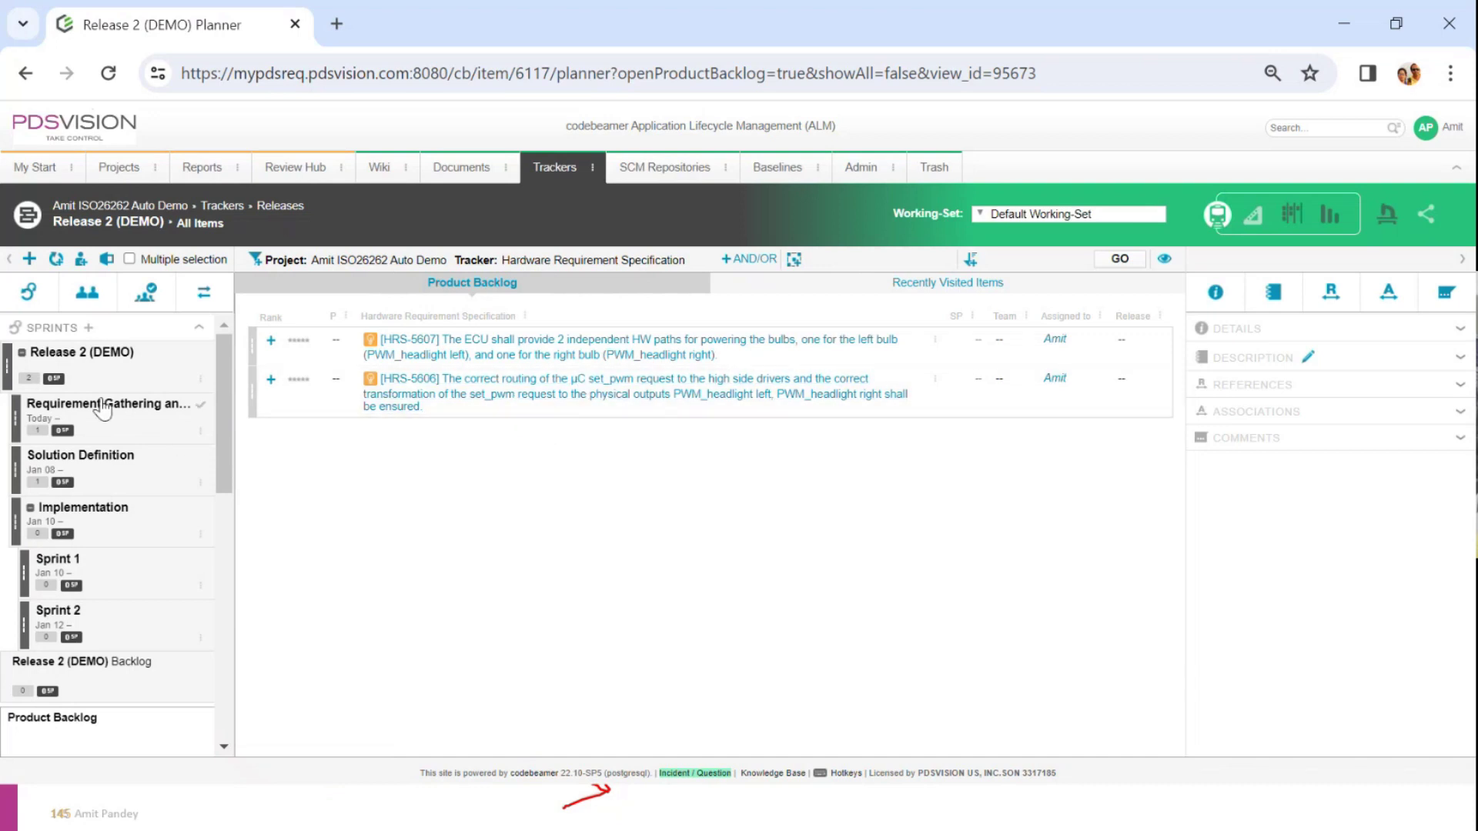
# Review the items planned in Release 2 (DEMO) and in its Requirement Gathering and Analysis and Solution Definition sprints.
pyautogui.click(61, 375)
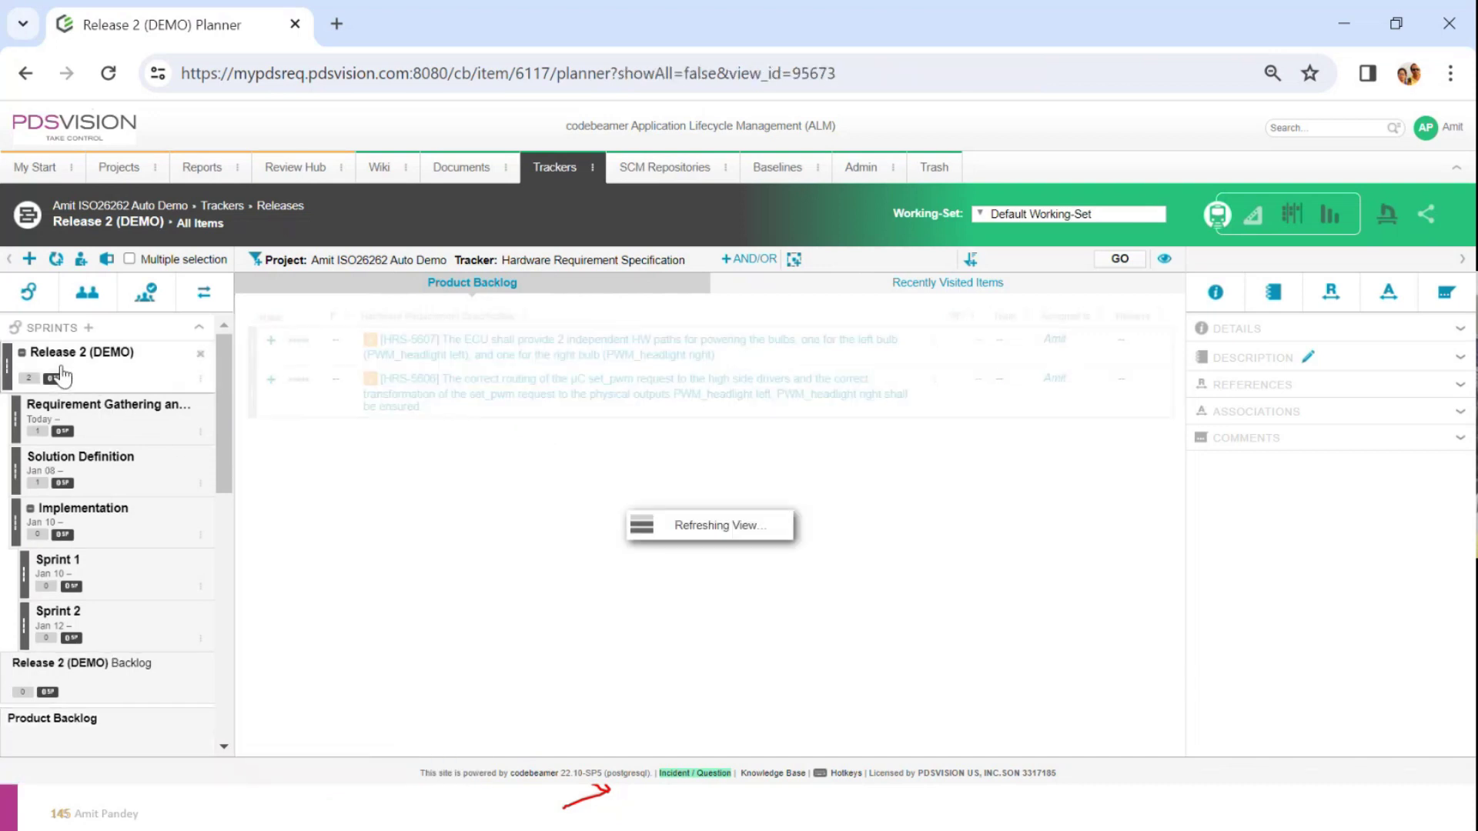
pyautogui.click(87, 427)
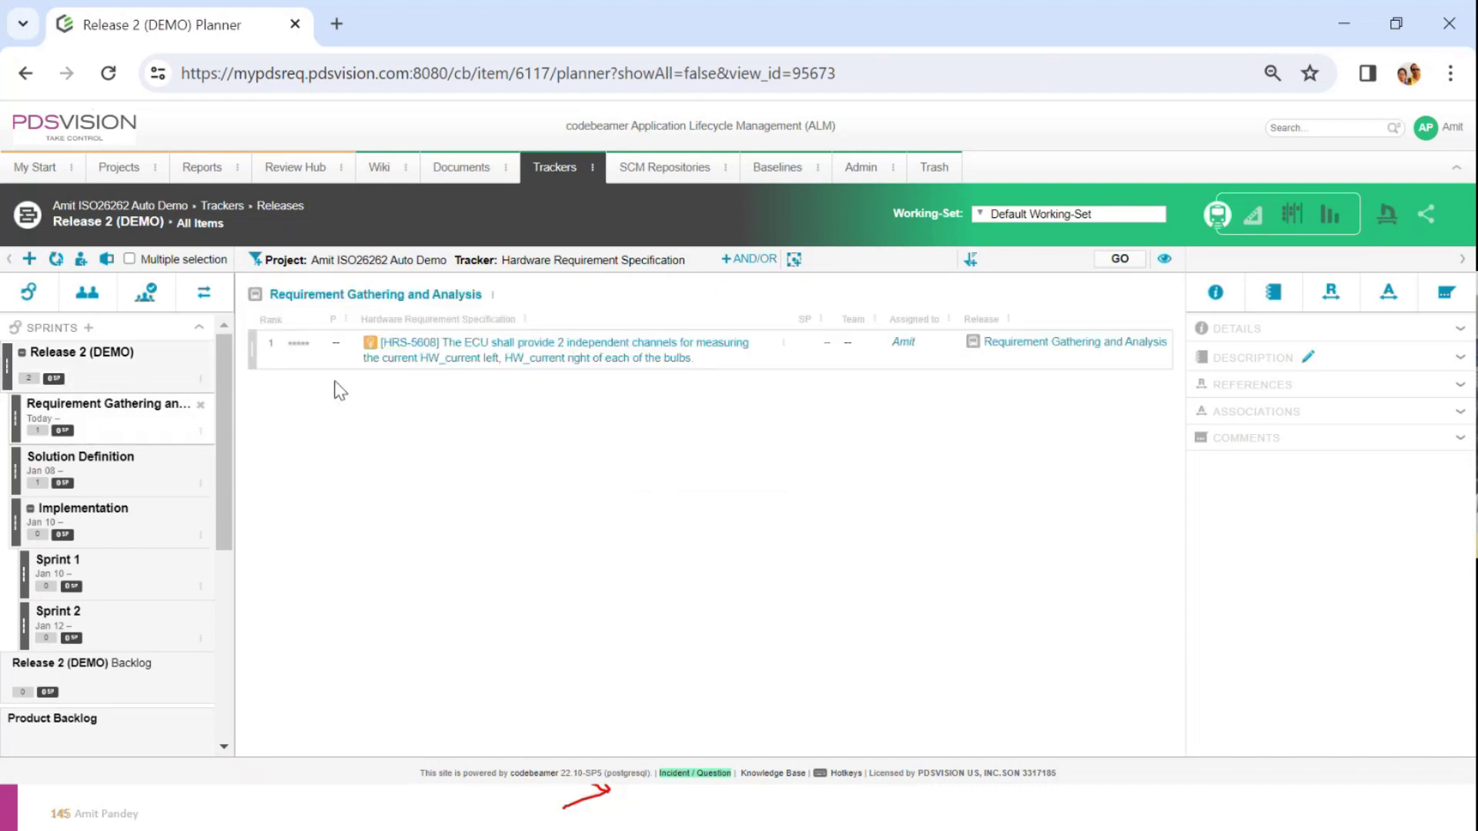
pyautogui.click(106, 470)
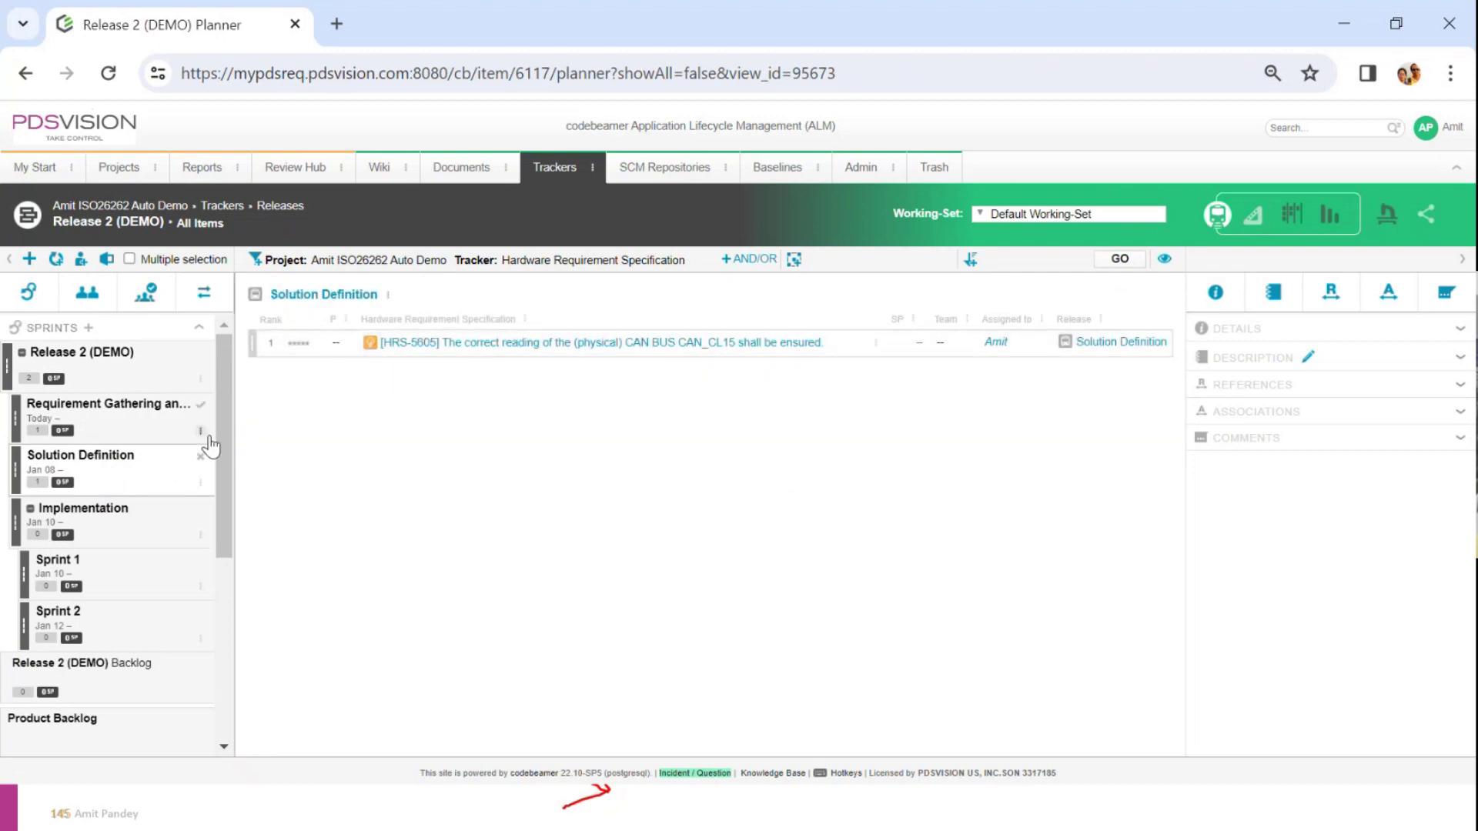
pyautogui.scroll(-3, 222, 462)
pyautogui.scroll(3, 225, 400)
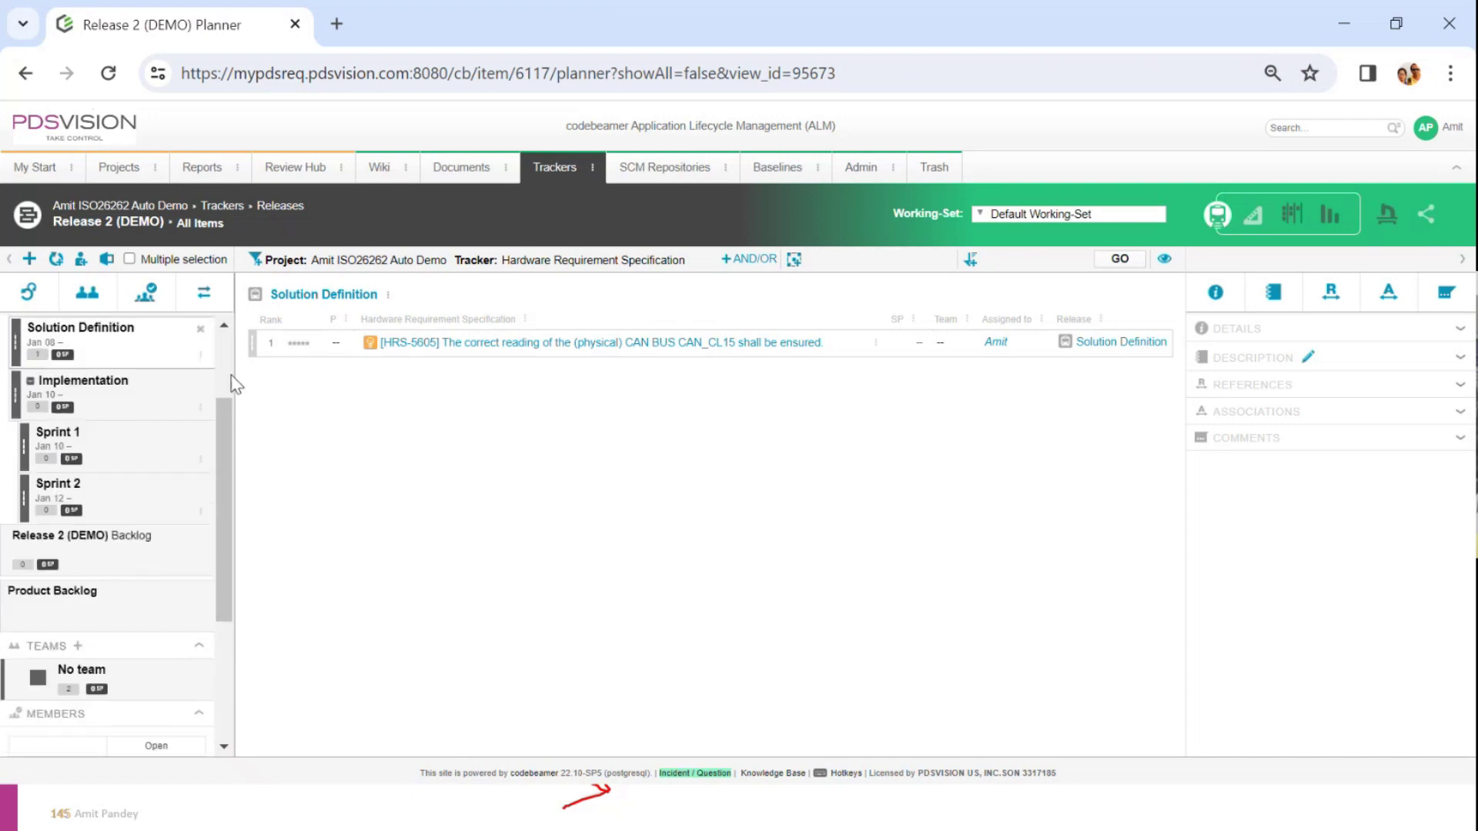
# Start a downstream reference in the Tasks tracker for HRS-5608 in the Requirement Gathering and Analysis sprint.
pyautogui.click(109, 433)
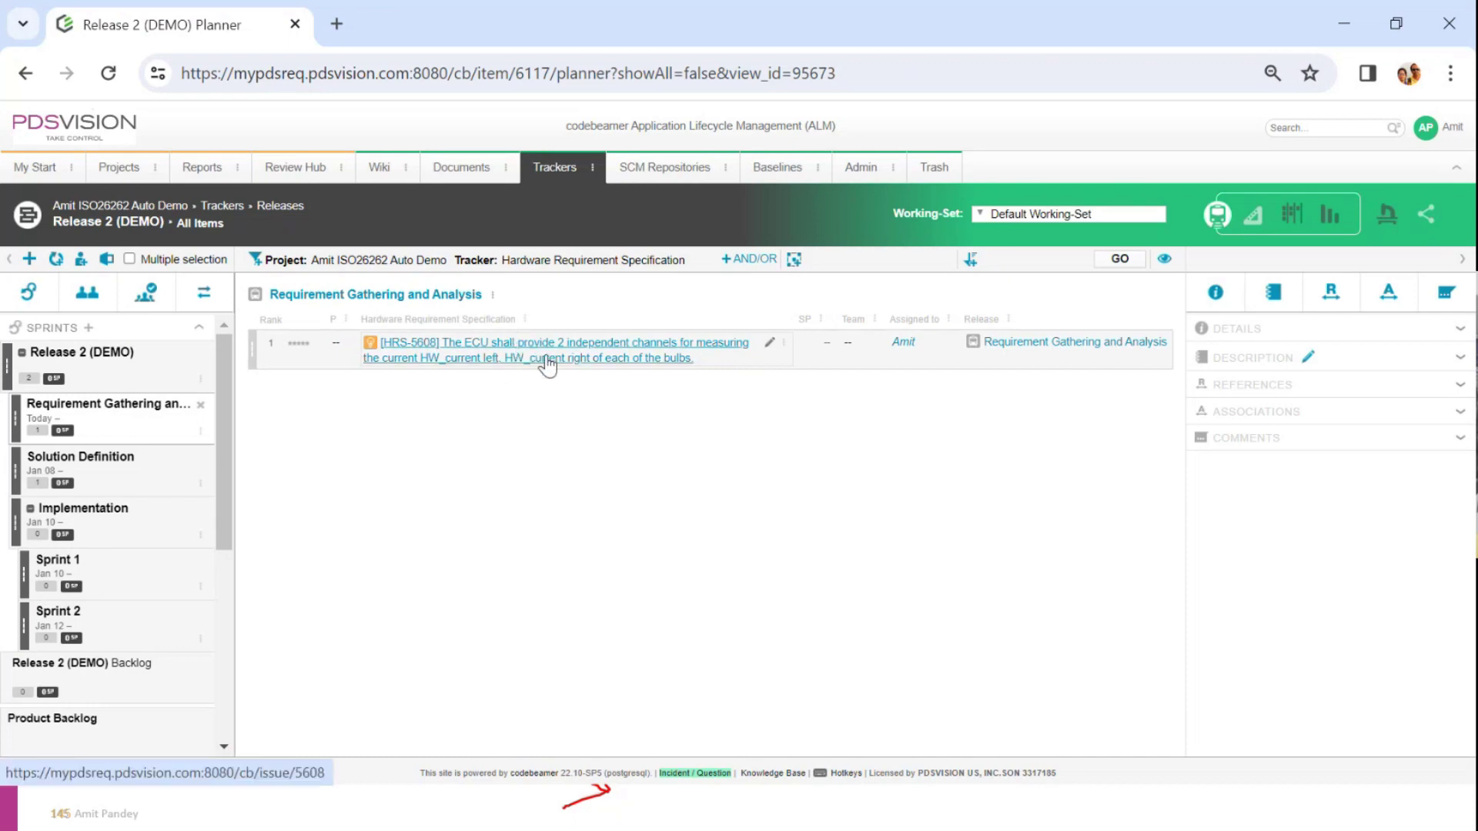
pyautogui.click(782, 345)
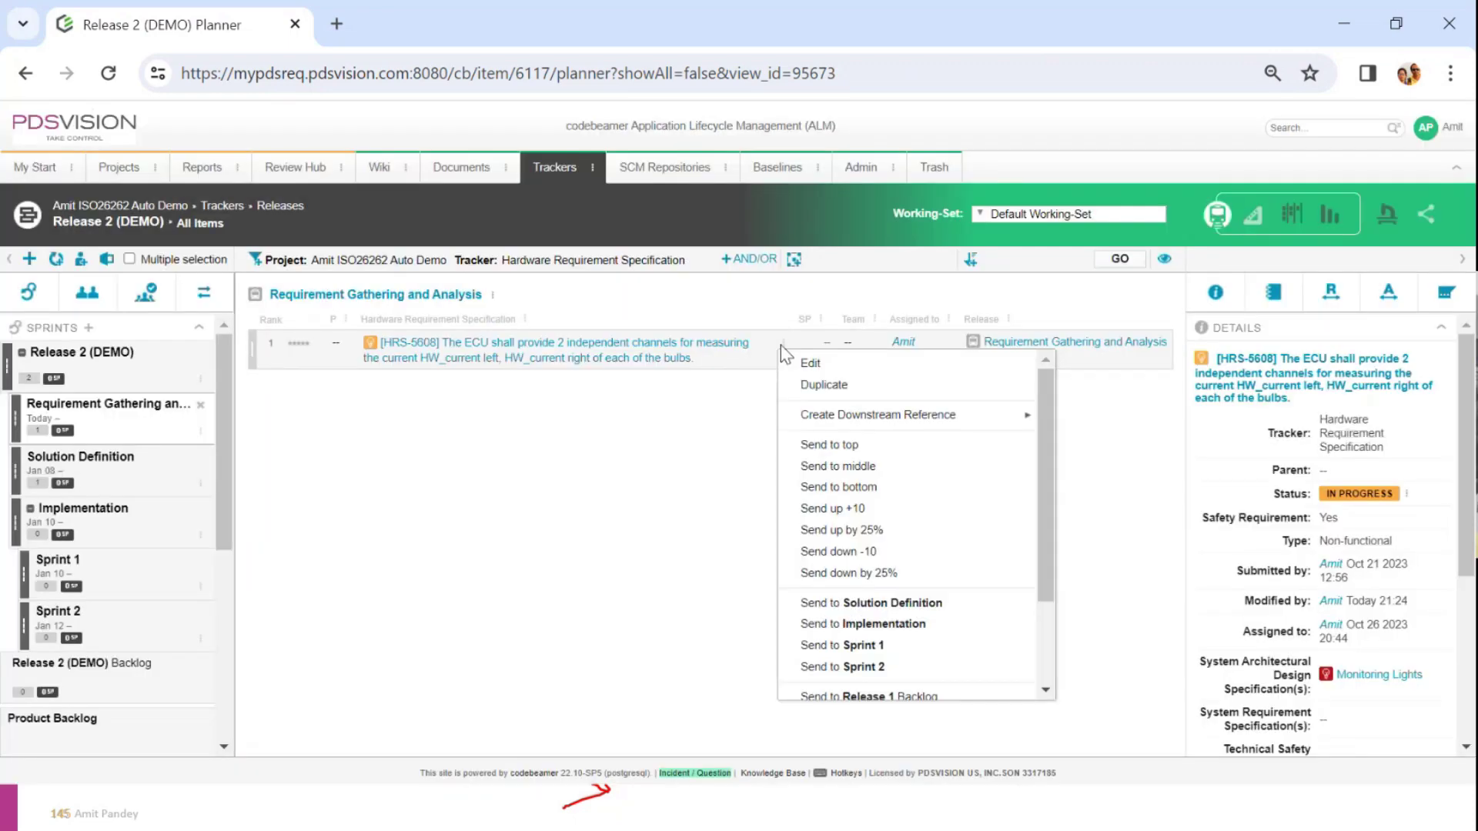
pyautogui.moveTo(847, 422)
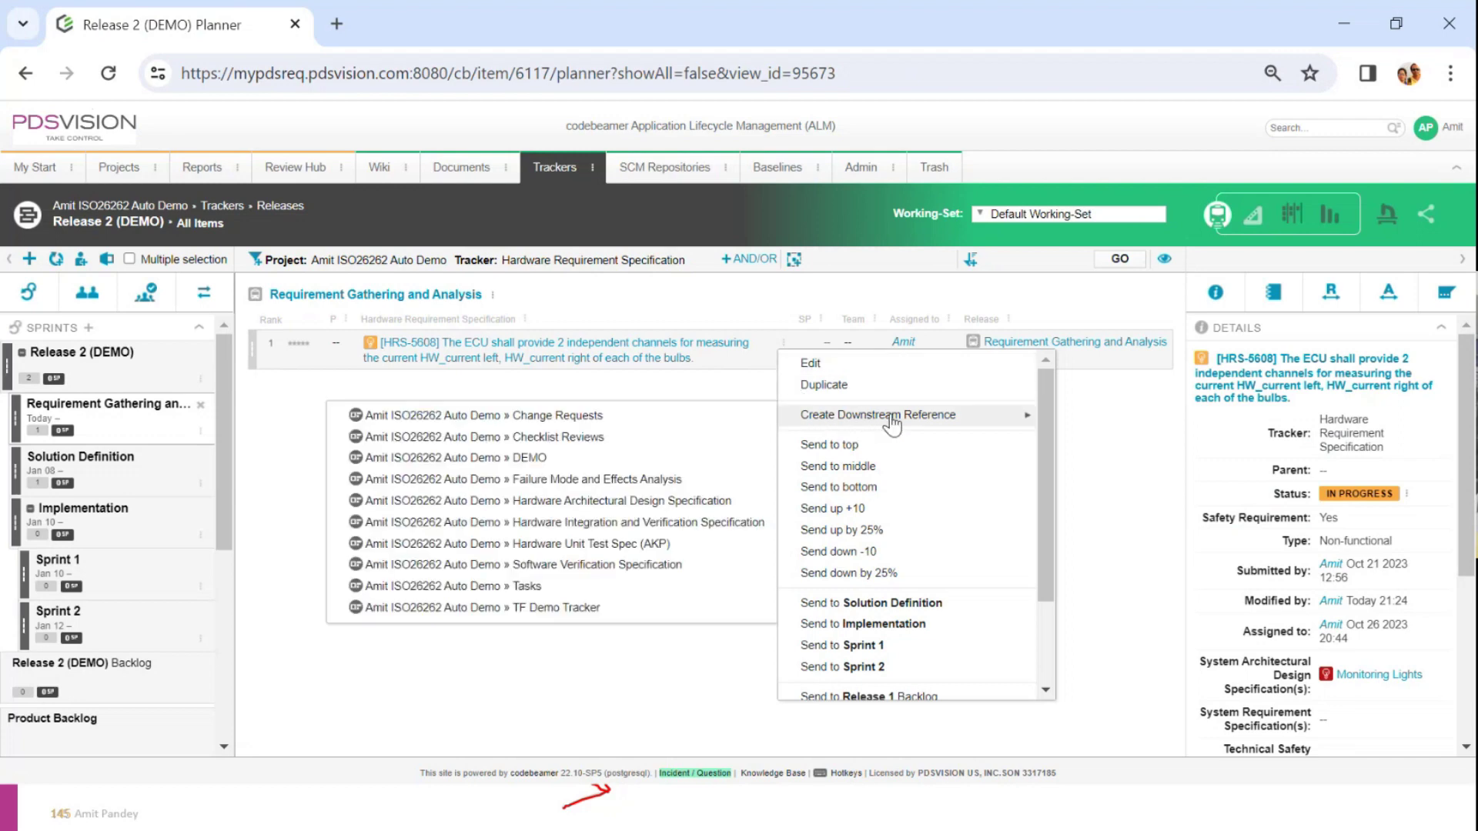
pyautogui.click(556, 586)
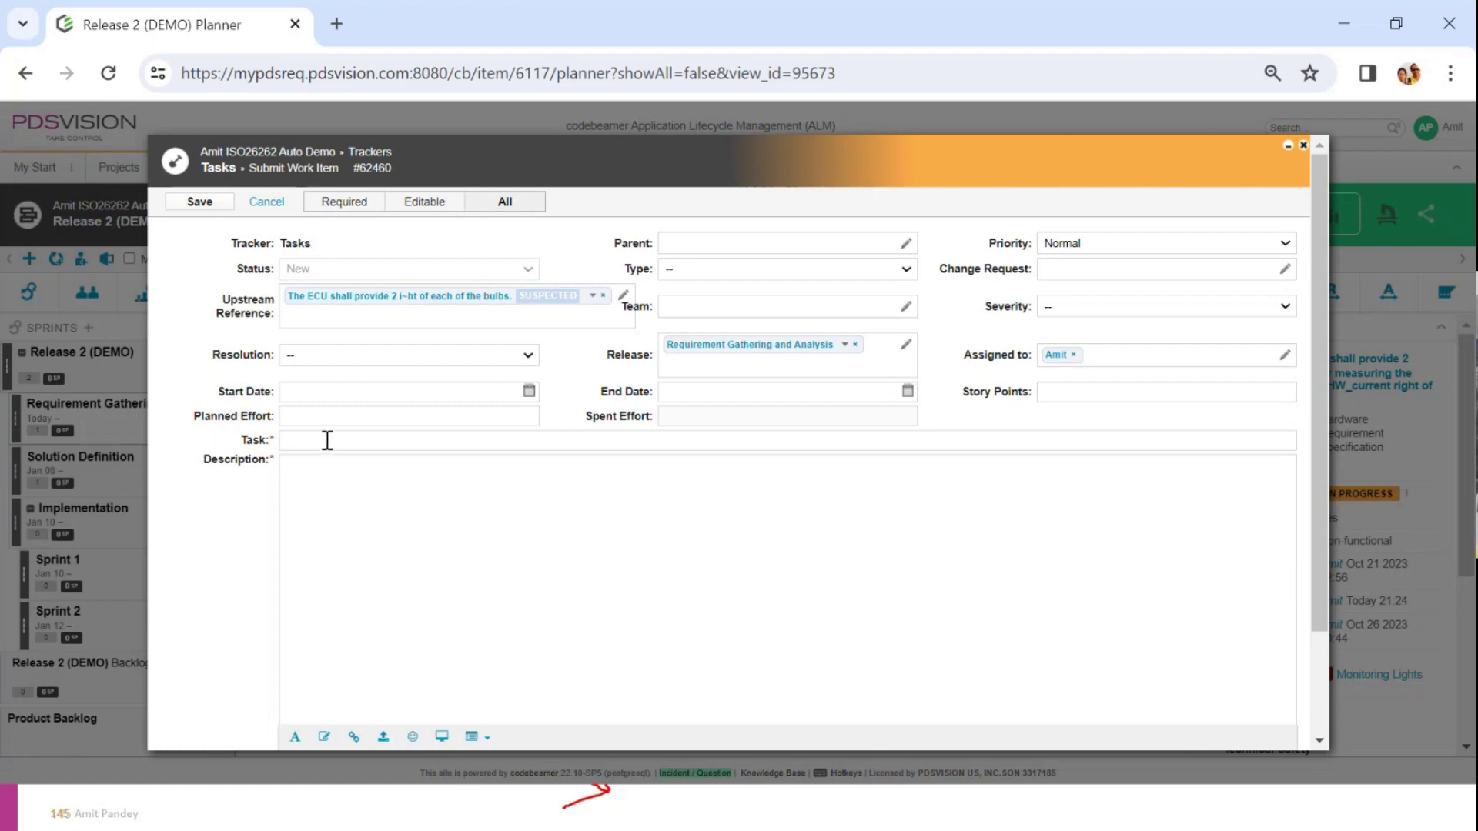
# Enter "Task 1" as both the task name and description of the new work item, and save it.
pyautogui.click(316, 444)
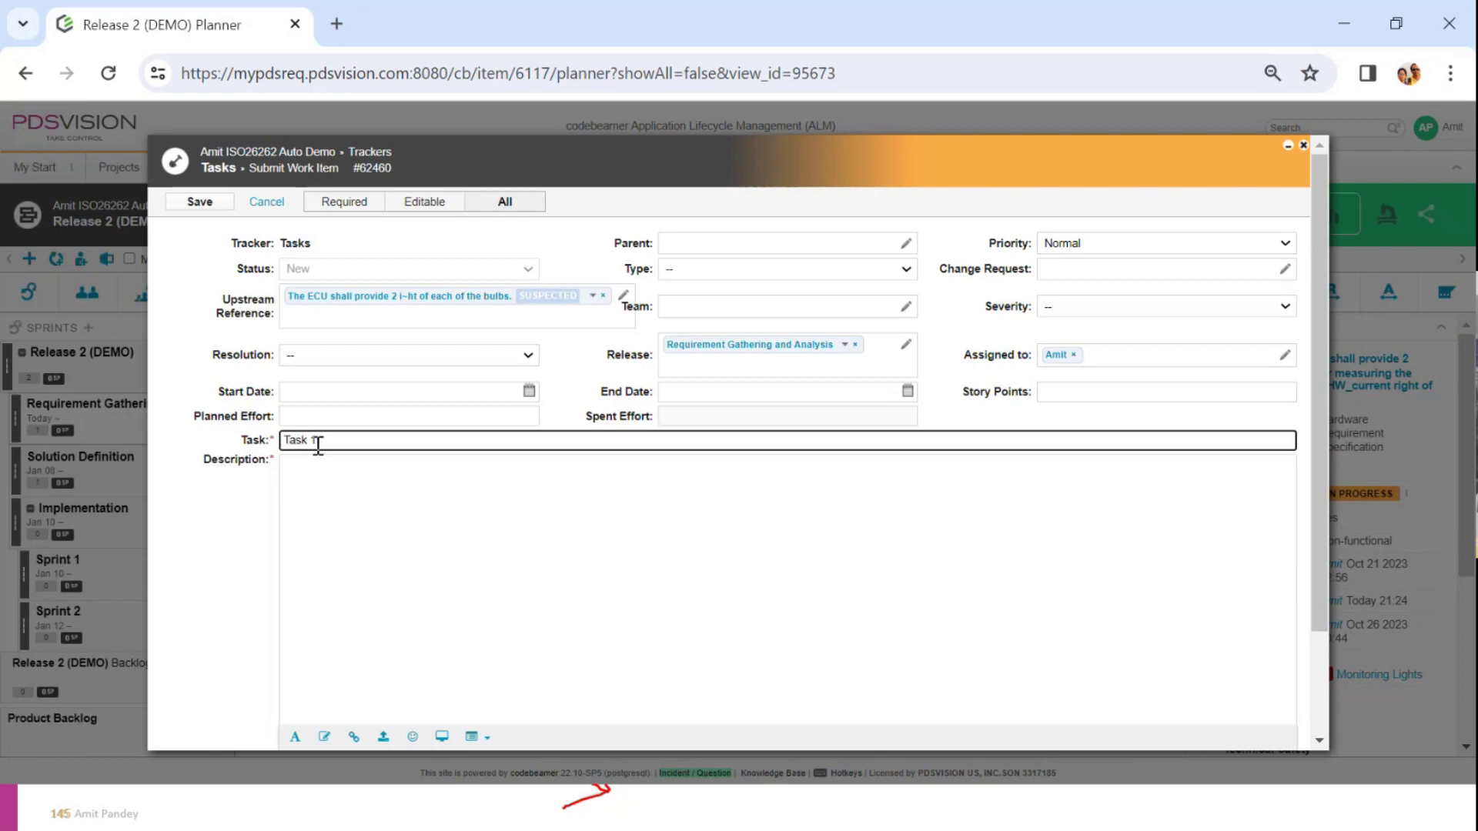
pyautogui.moveTo(318, 445); pyautogui.dragTo(206, 449)
pyautogui.hotkey('ctrl', 'c')
pyautogui.click(345, 471)
pyautogui.hotkey('ctrl', 'v')
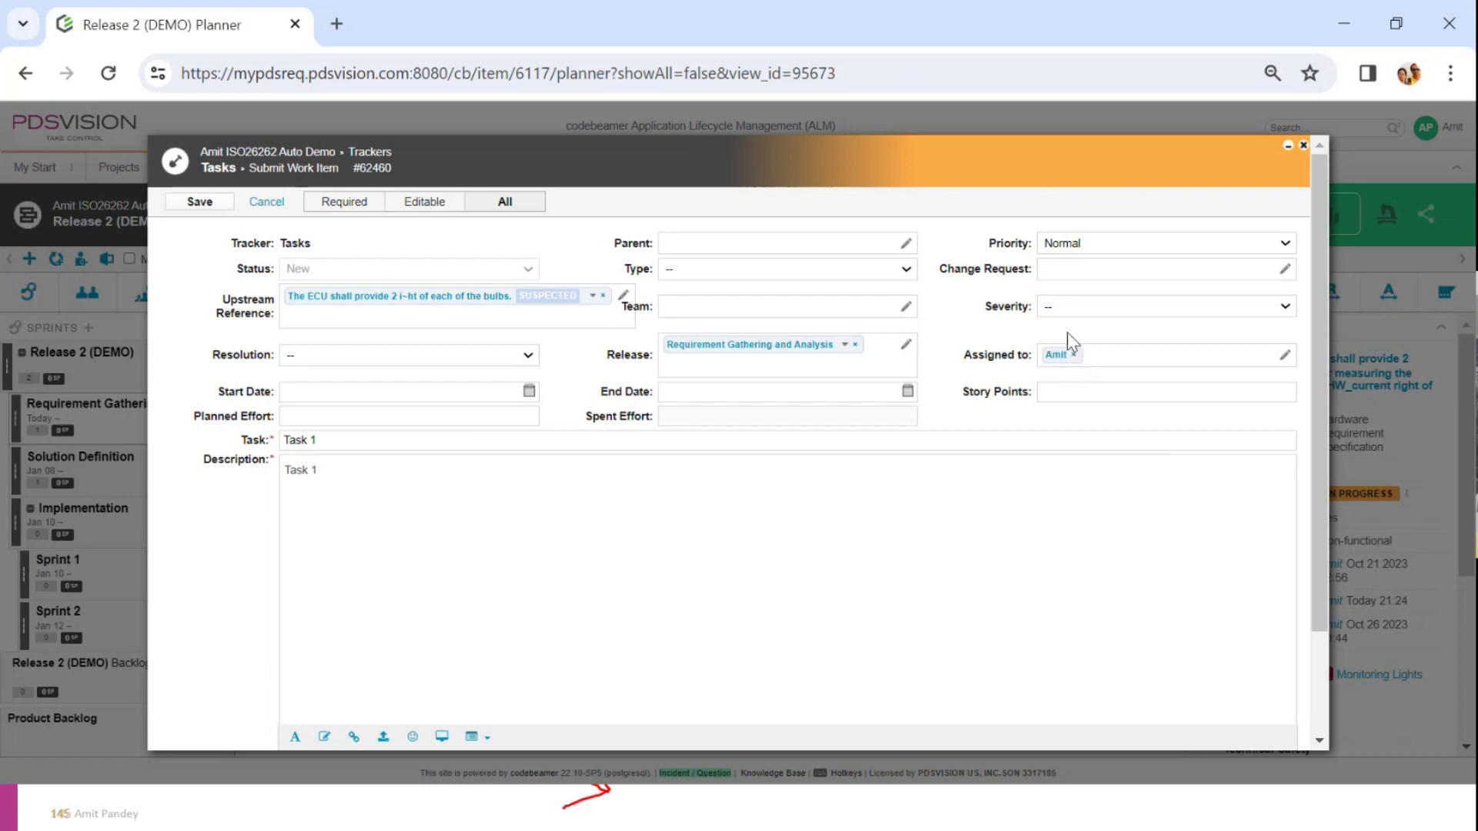
pyautogui.click(202, 203)
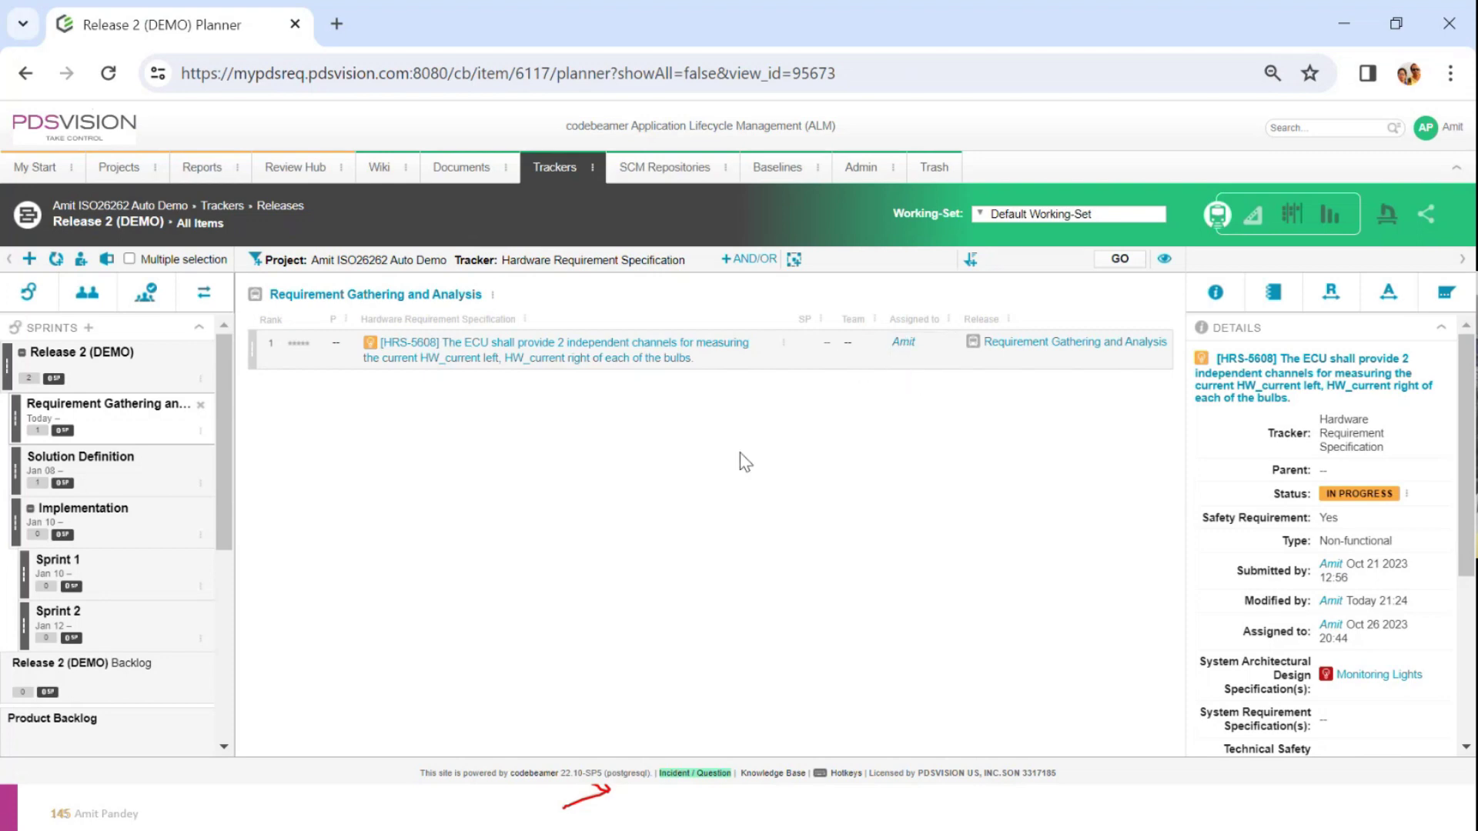
# Start a downstream reference in the Tasks tracker for HRS-5605 in the Solution Definition sprint.
pyautogui.click(102, 478)
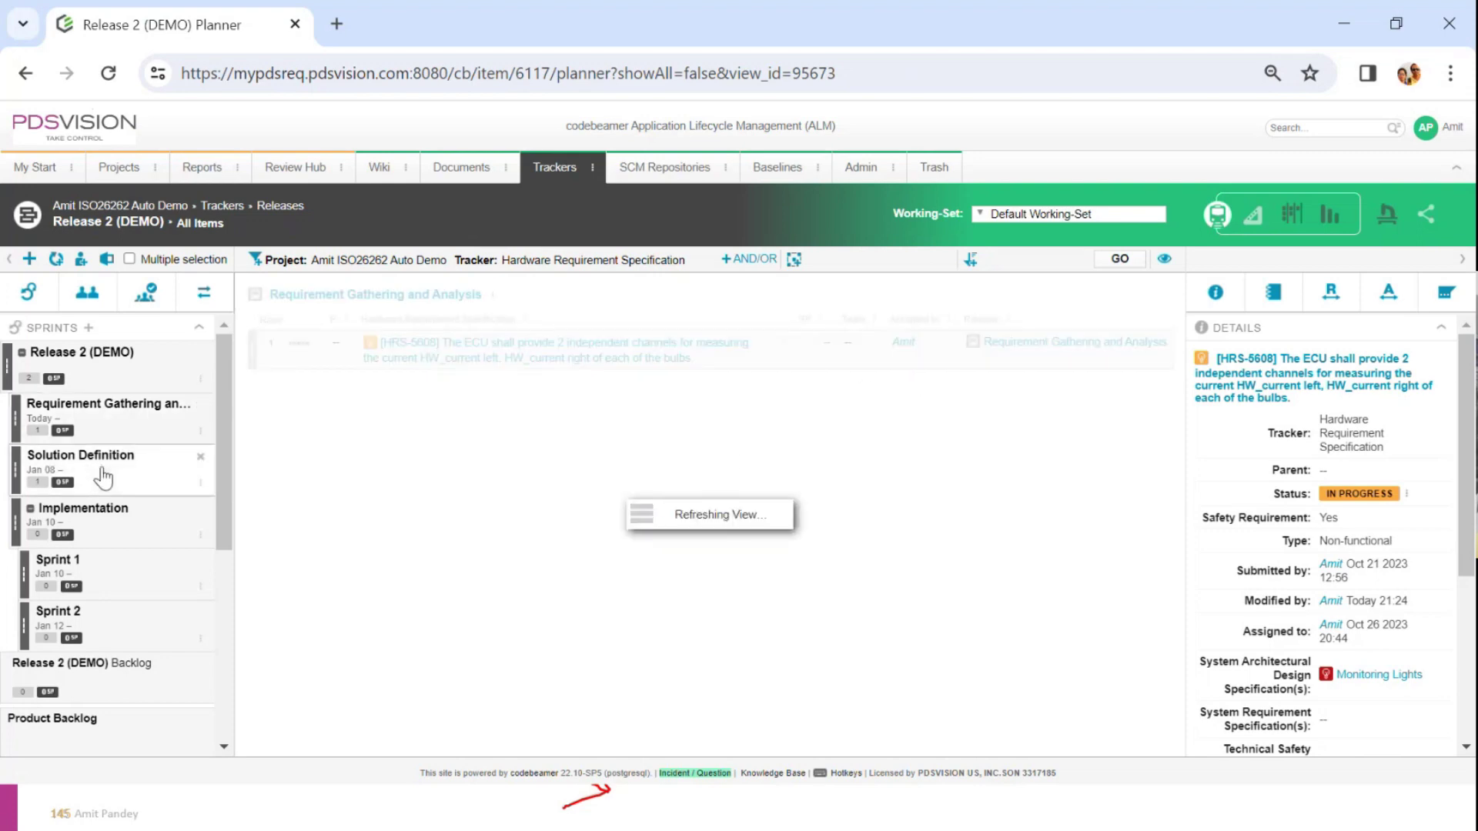
pyautogui.click(874, 346)
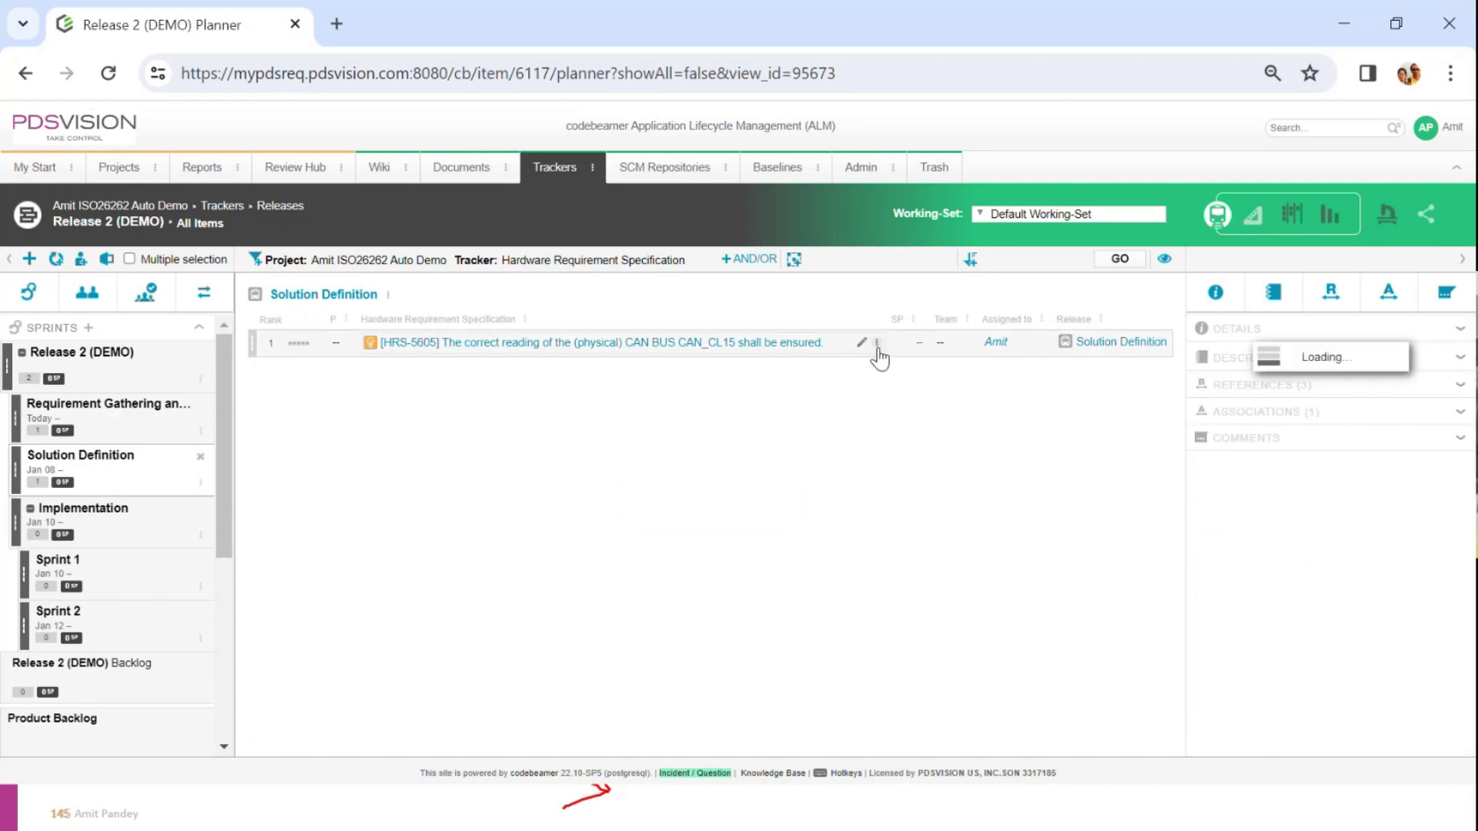
pyautogui.moveTo(979, 416)
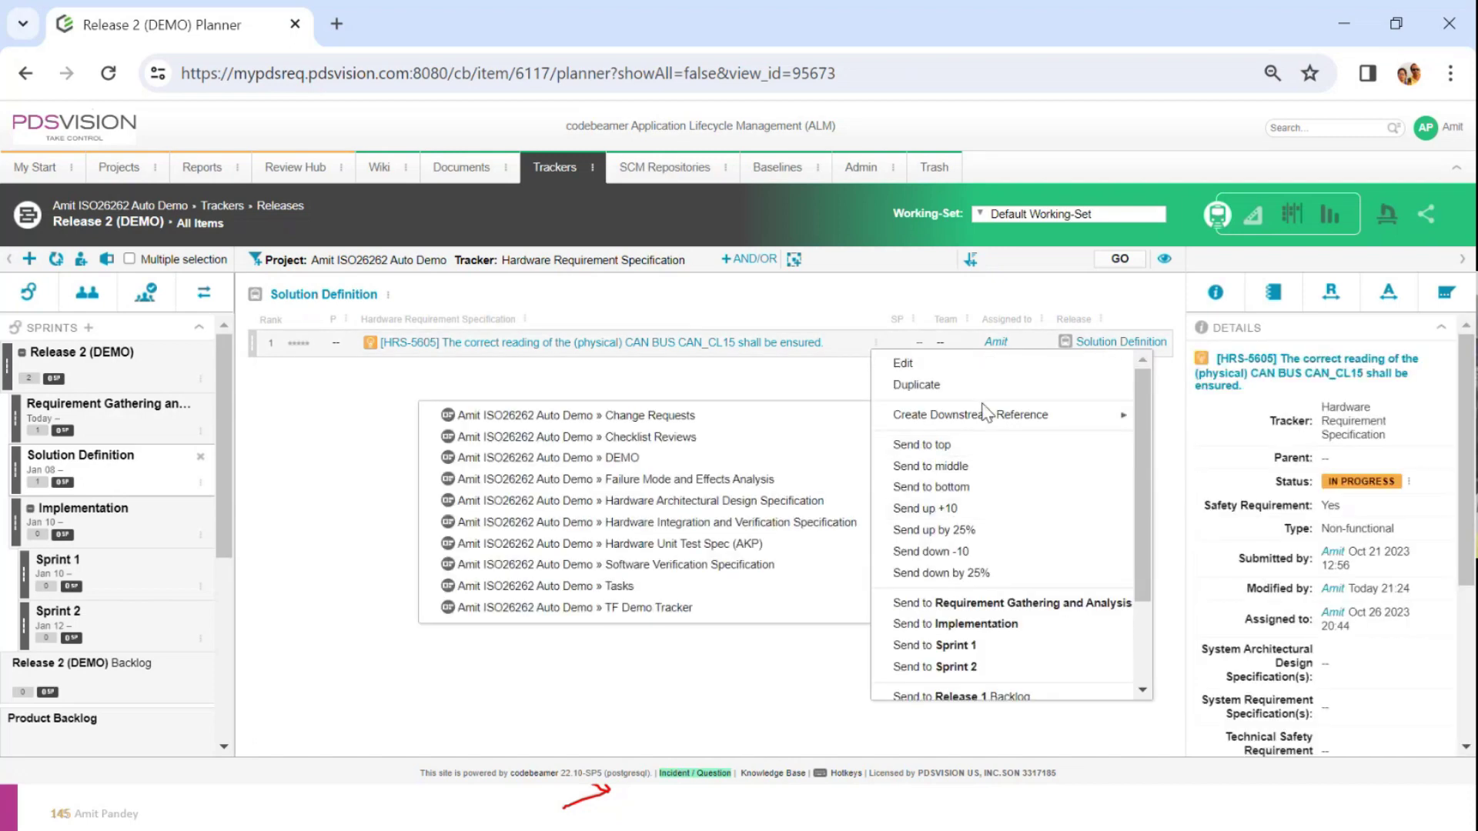
pyautogui.click(644, 585)
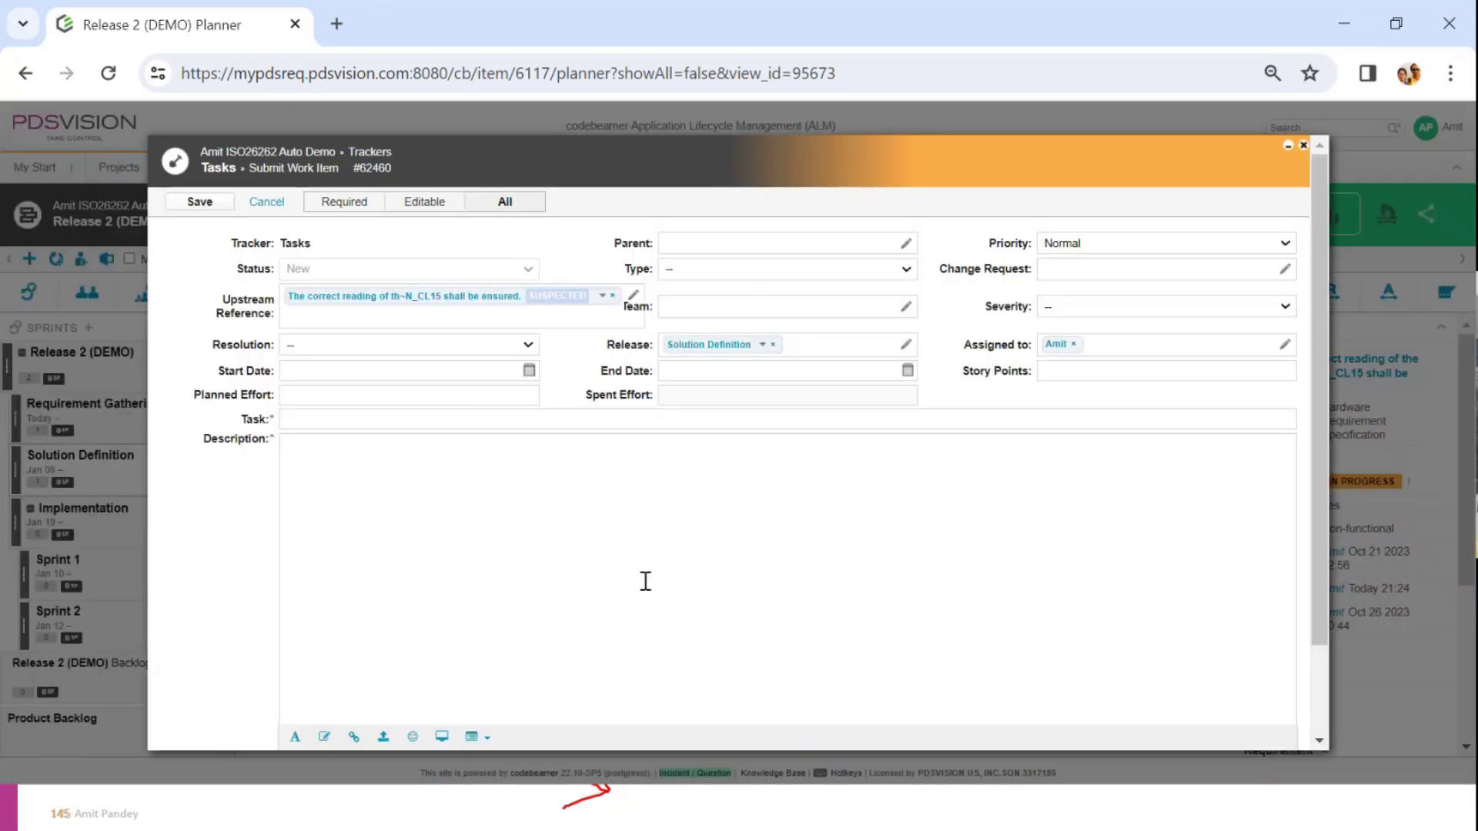
# Enter "Task 2" as both the task name and description of the new work item.
pyautogui.click(333, 422)
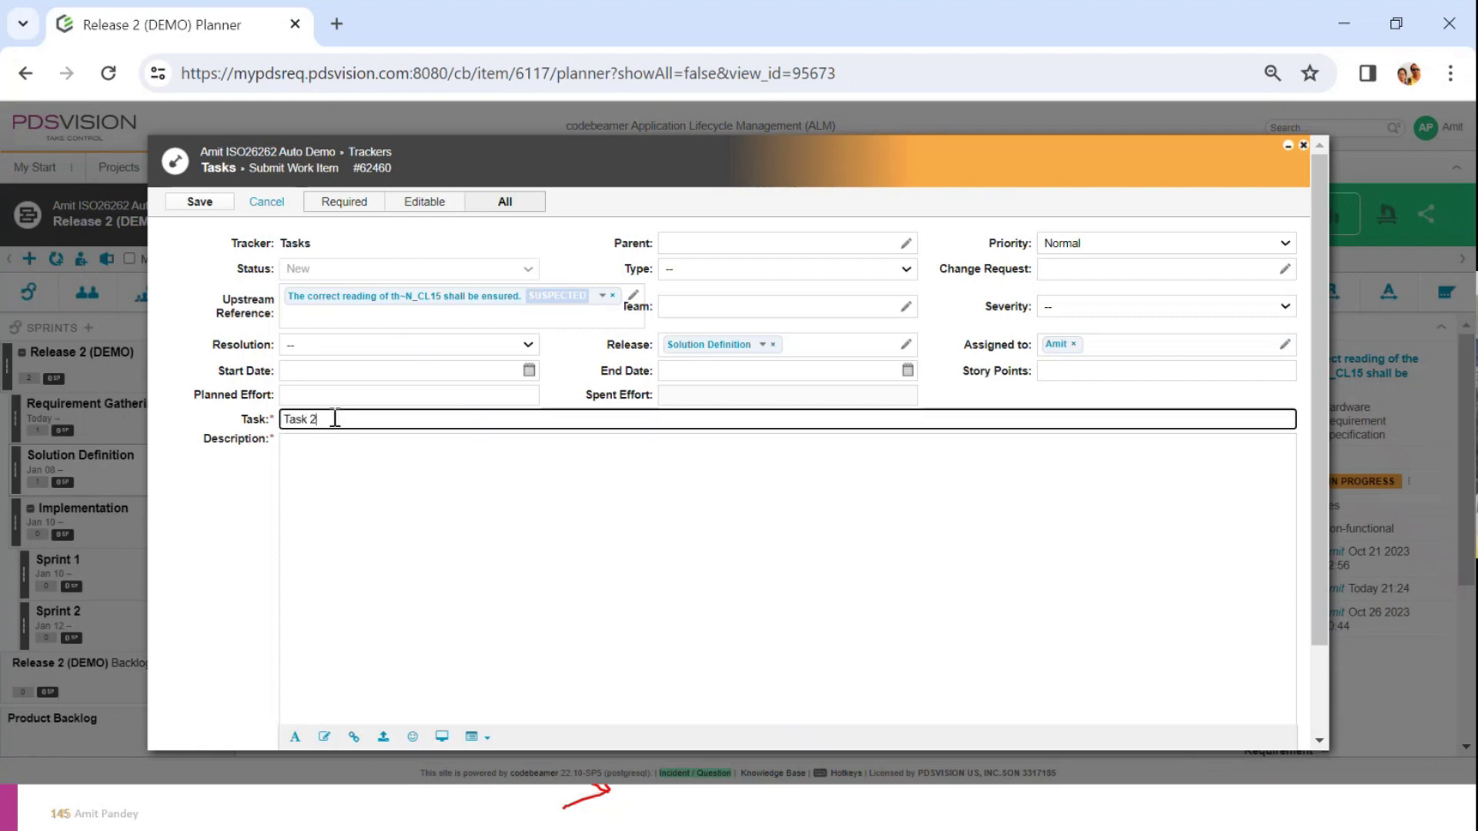
pyautogui.hotkey('ctrl', 'a')
pyautogui.hotkey('ctrl', 'c')
pyautogui.click(381, 466)
pyautogui.hotkey('ctrl', 'v')
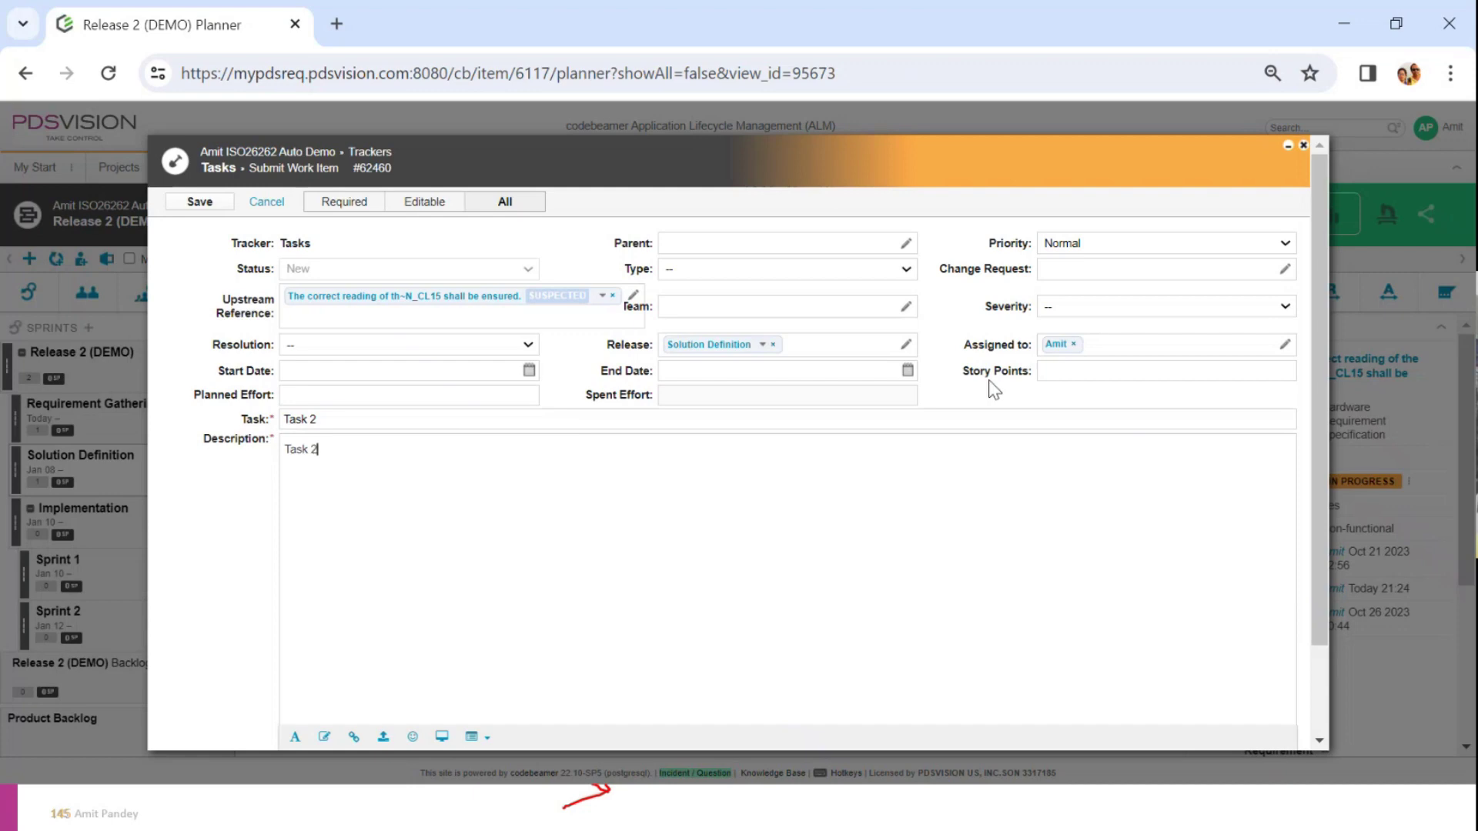
# Set Task 2's story points to 20 and save the work item.
pyautogui.doubleClick(1013, 344)
pyautogui.click(1101, 375)
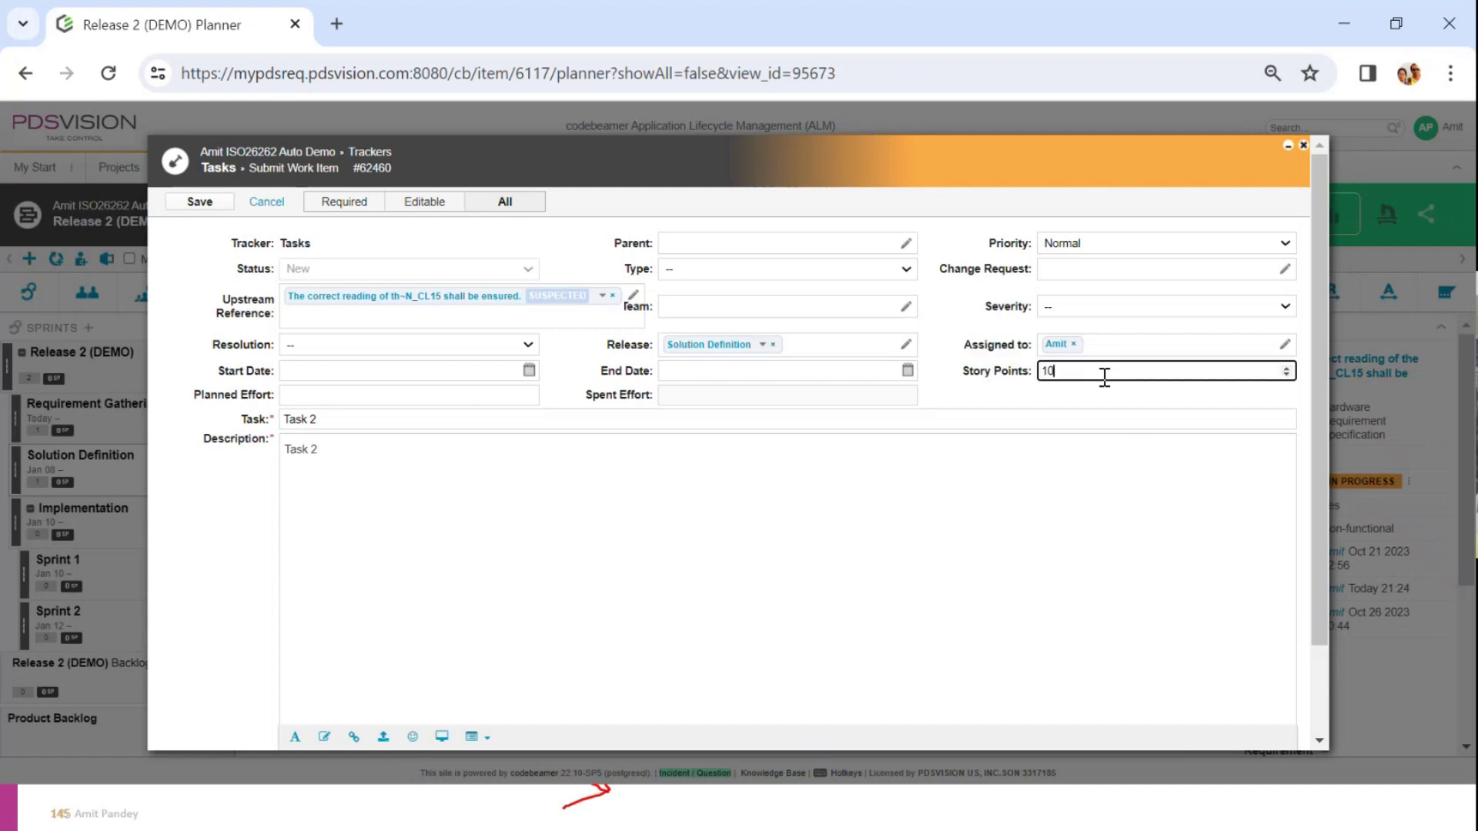
pyautogui.moveTo(1070, 375); pyautogui.dragTo(1007, 371)
pyautogui.write('20')
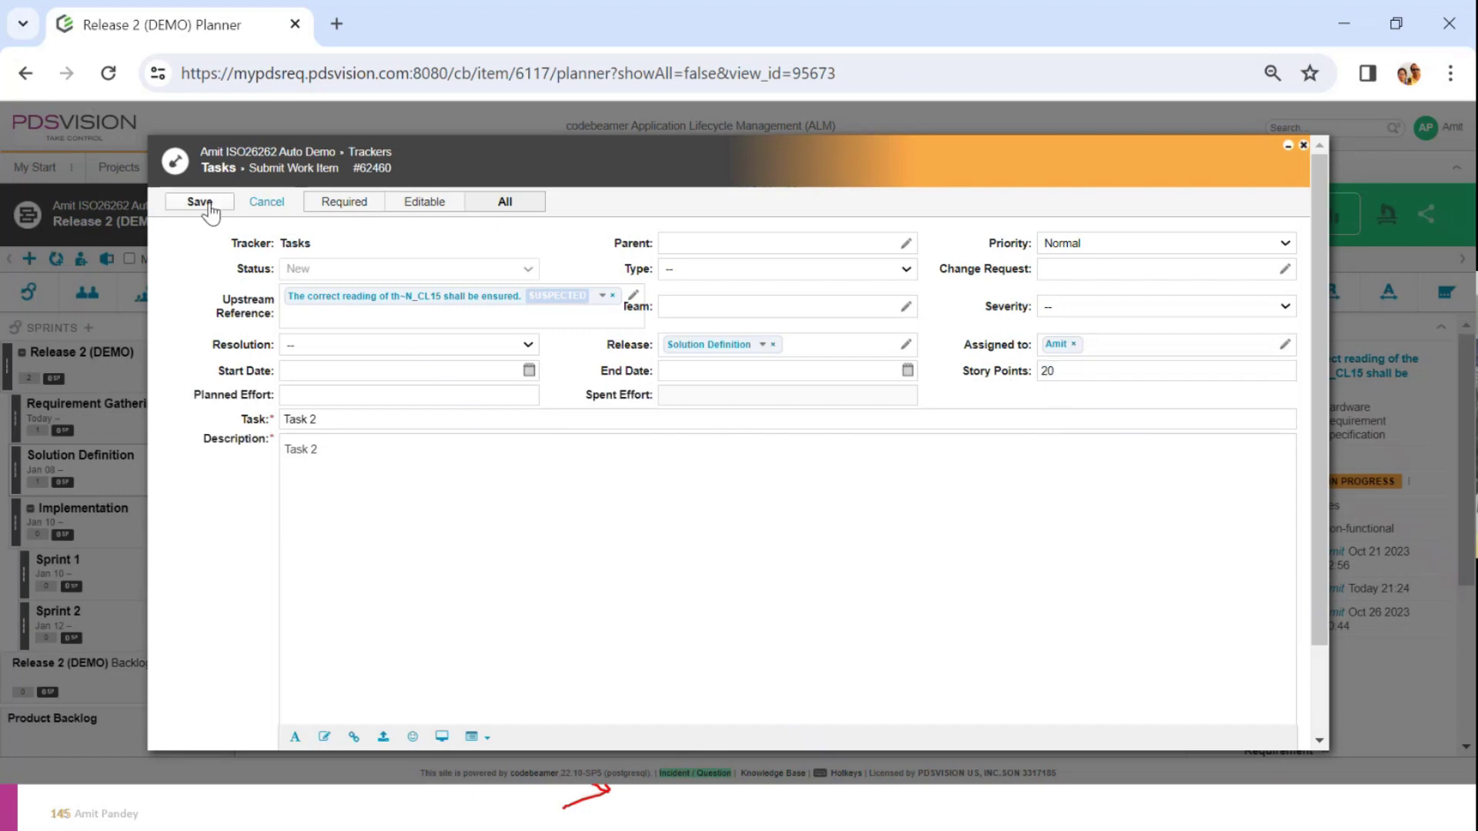
pyautogui.click(208, 206)
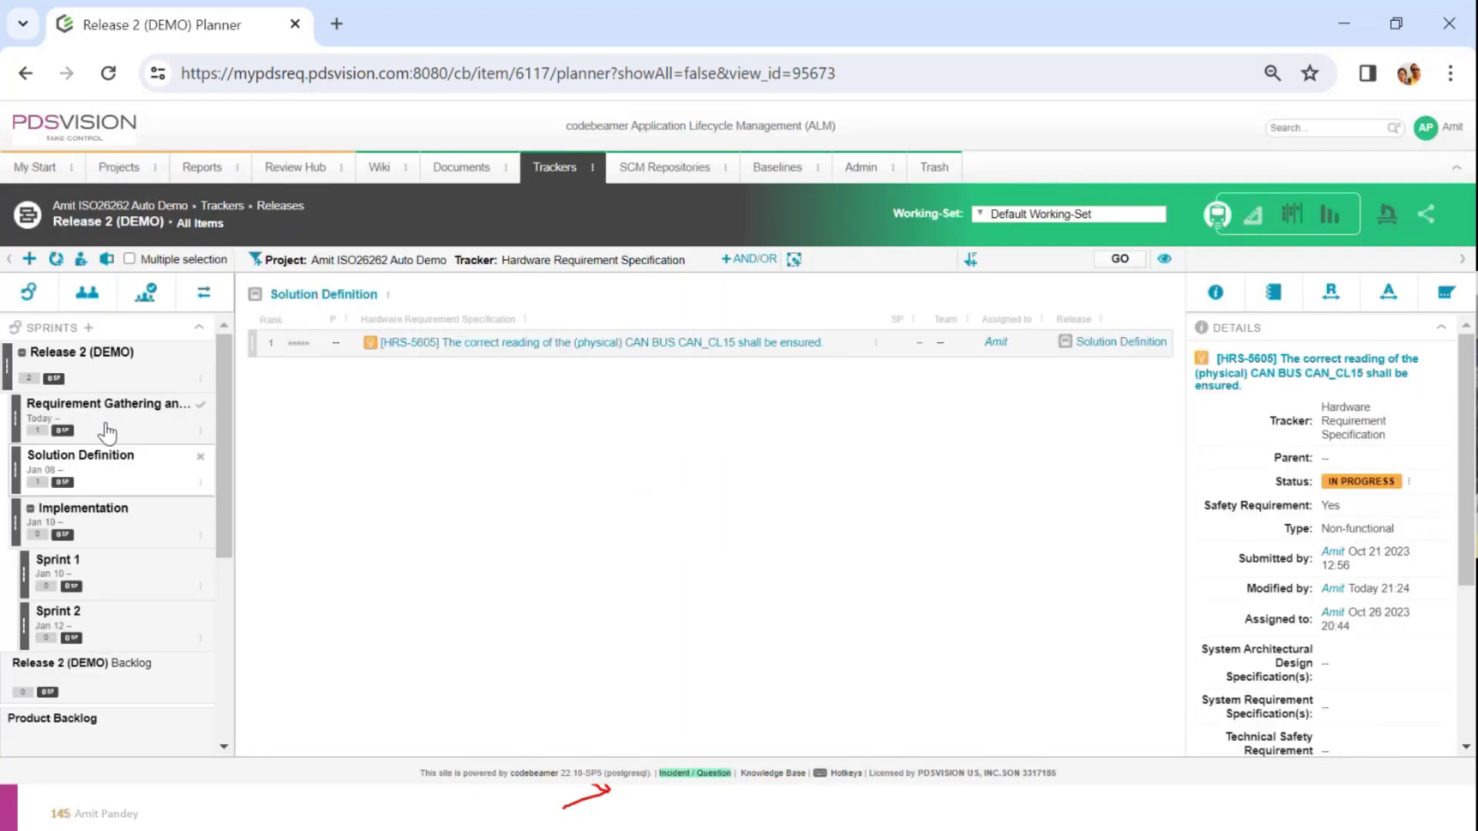
# Add Tasks to the tracker filter for the Requirement Gathering and Analysis sprint and apply it.
pyautogui.click(111, 431)
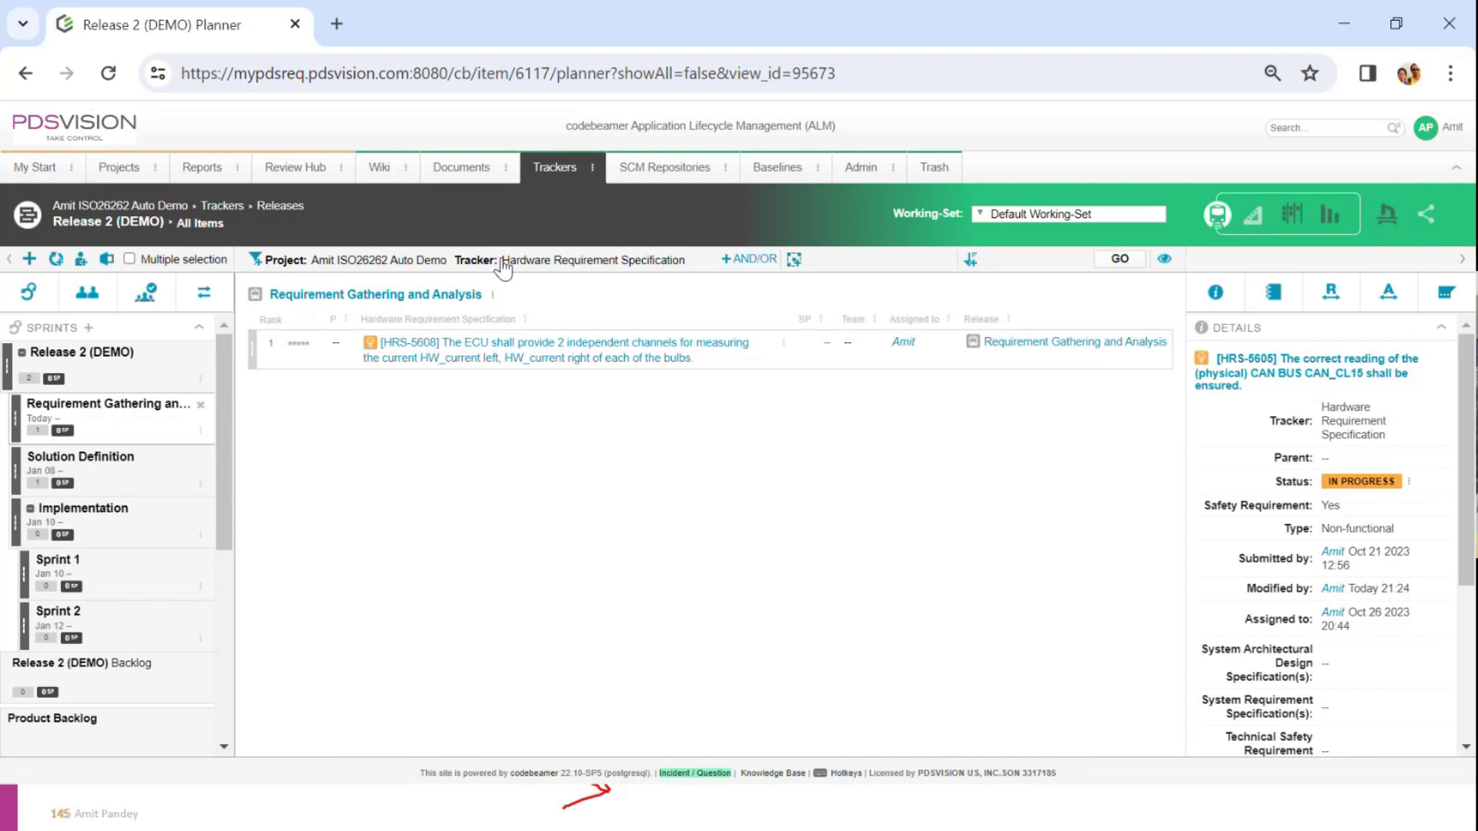
pyautogui.click(547, 262)
pyautogui.click(546, 289)
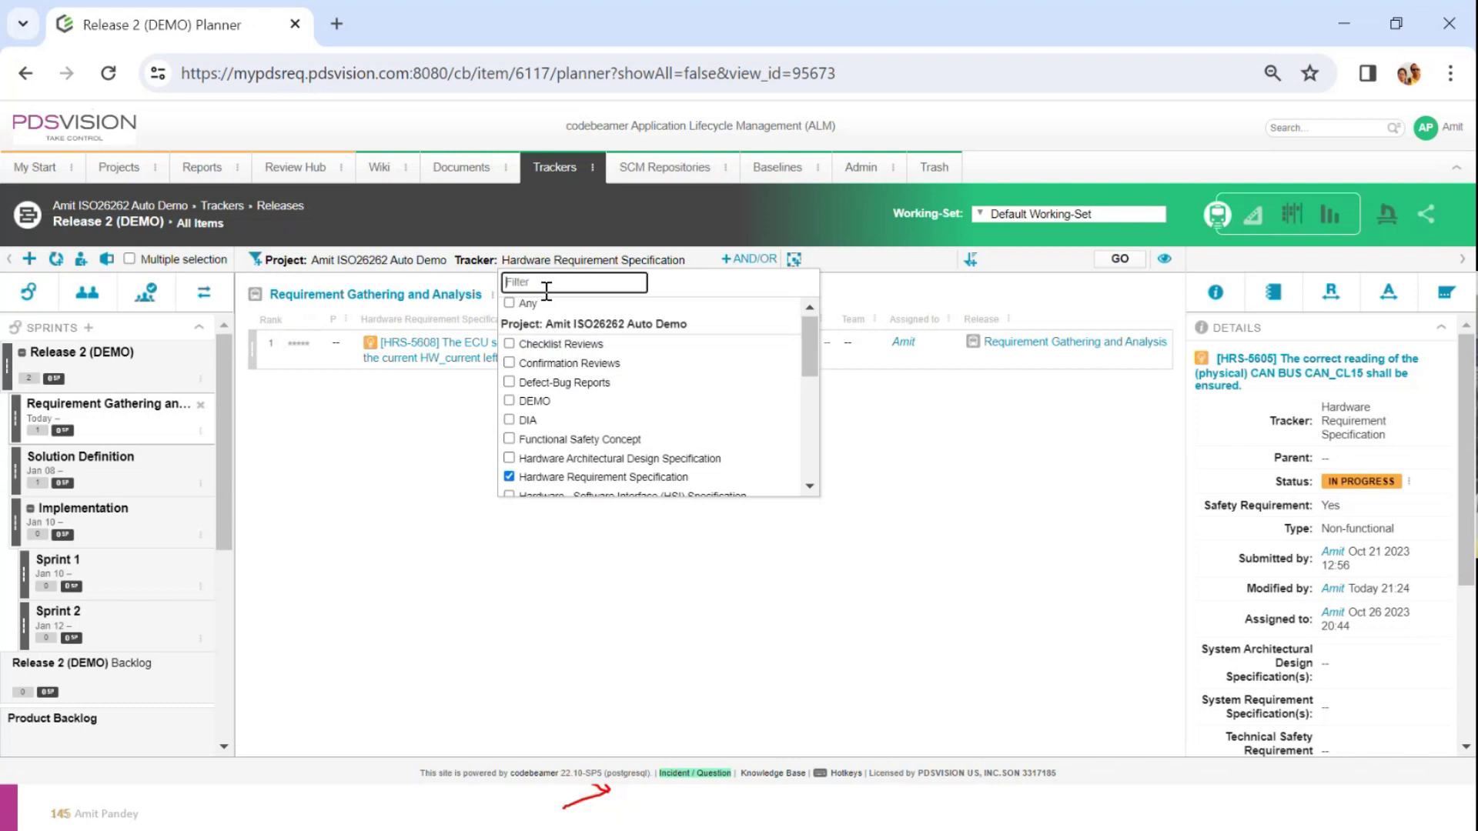
pyautogui.write('tasks')
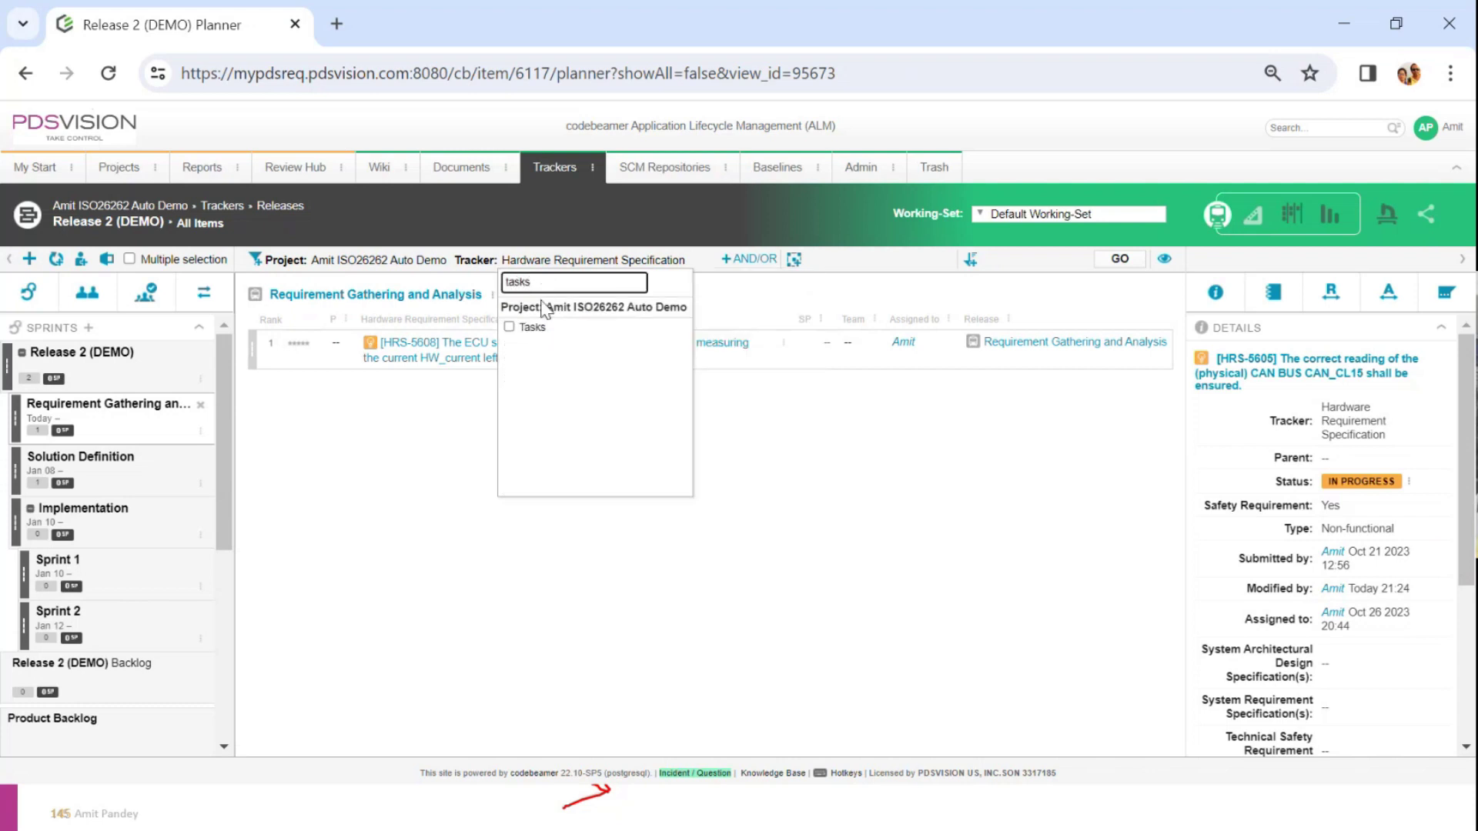
pyautogui.click(511, 331)
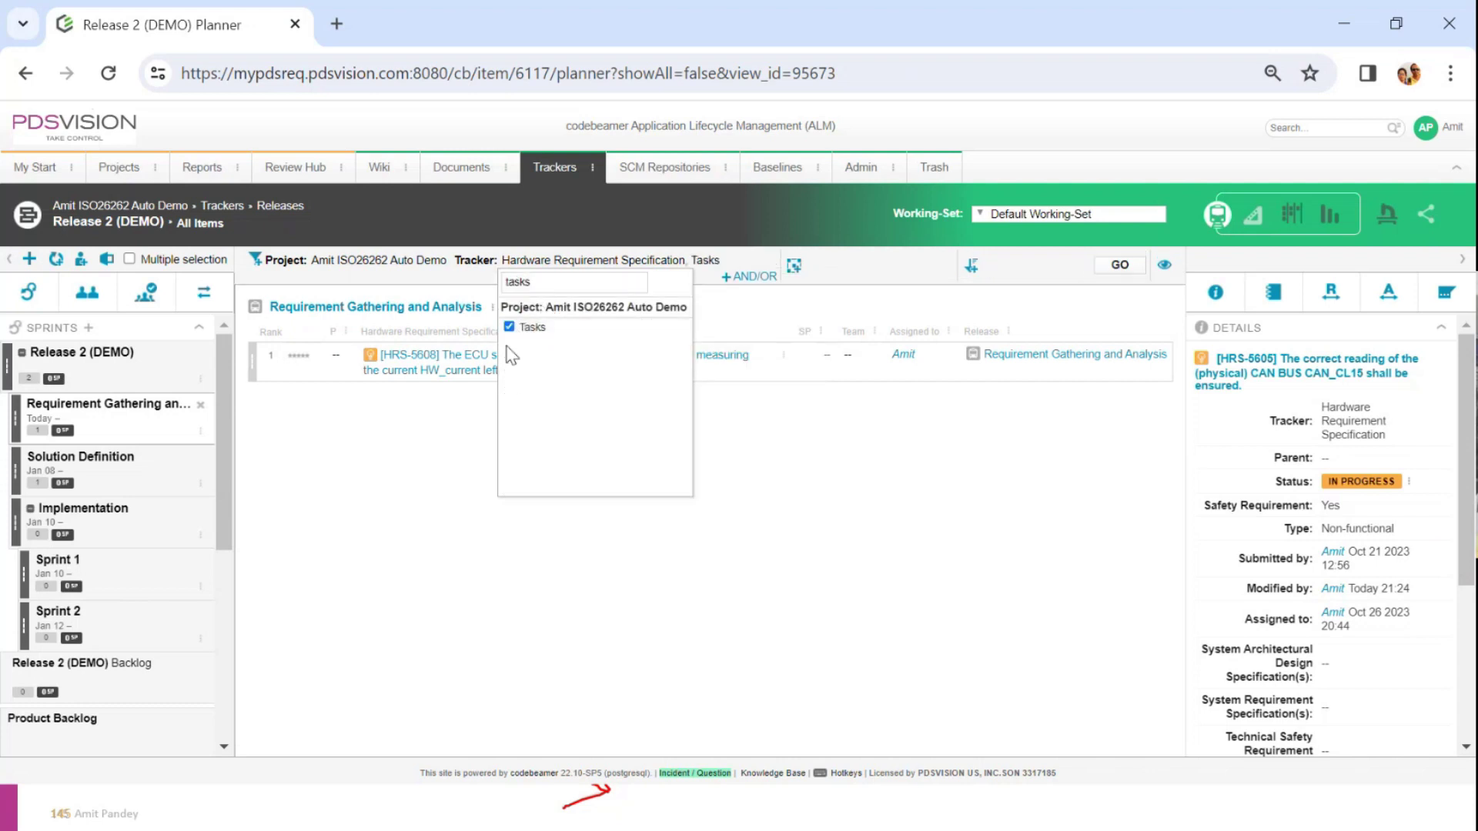
pyautogui.click(462, 548)
pyautogui.click(1119, 266)
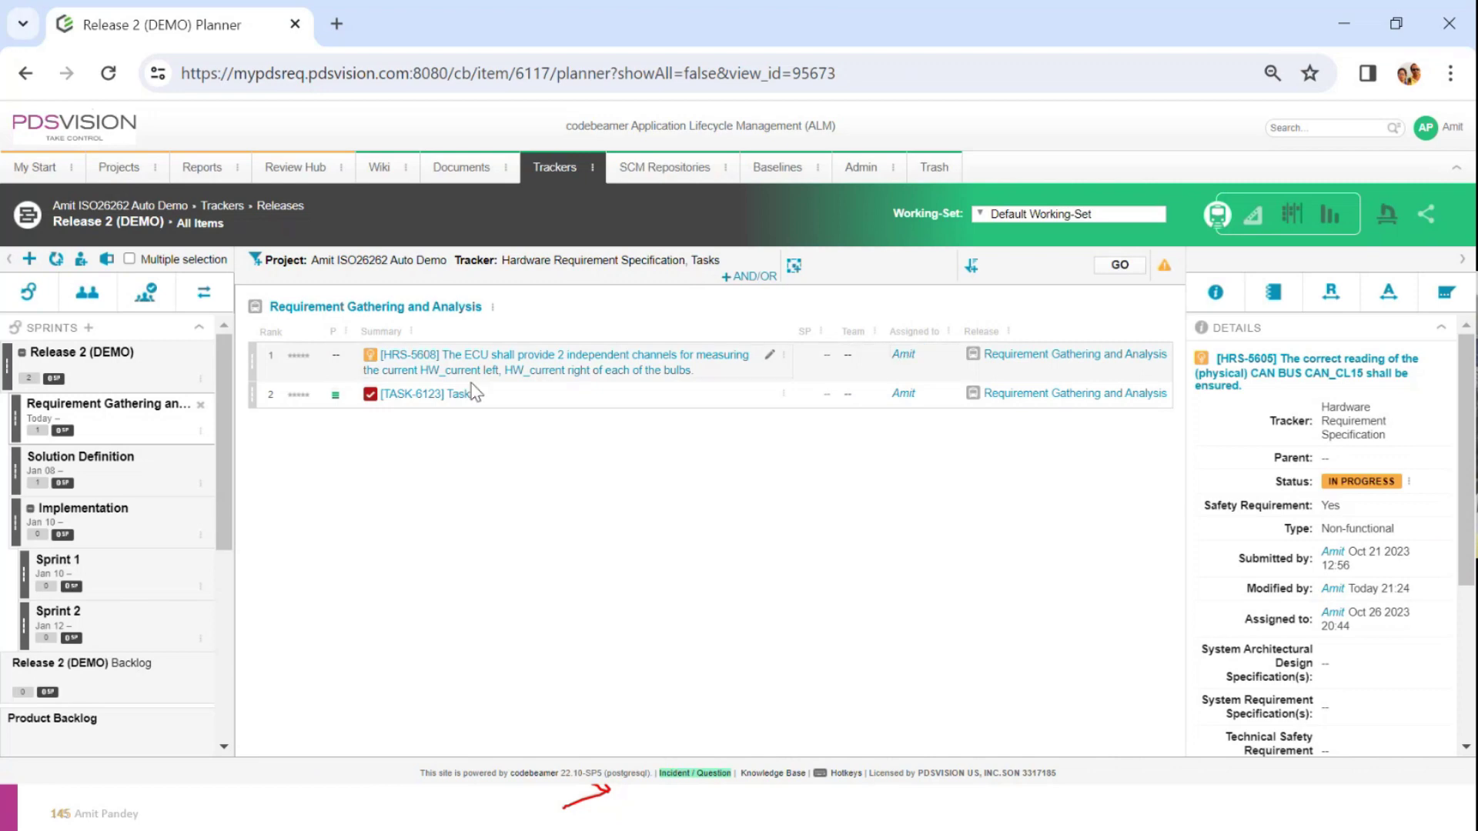
# Set the story points of requirement HRS-5605 in the Solution Definition sprint to 20.
pyautogui.click(74, 482)
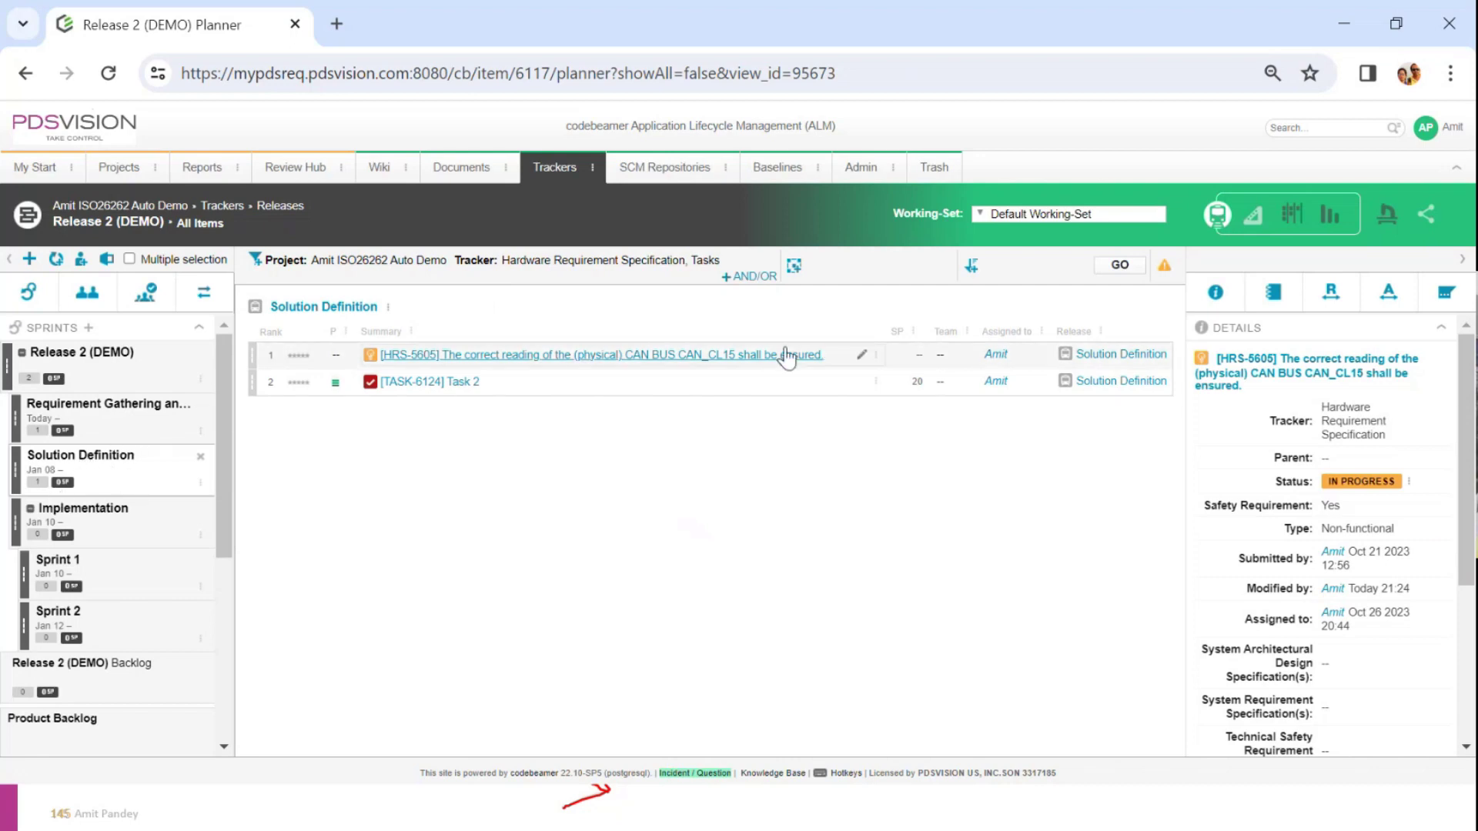
pyautogui.click(914, 359)
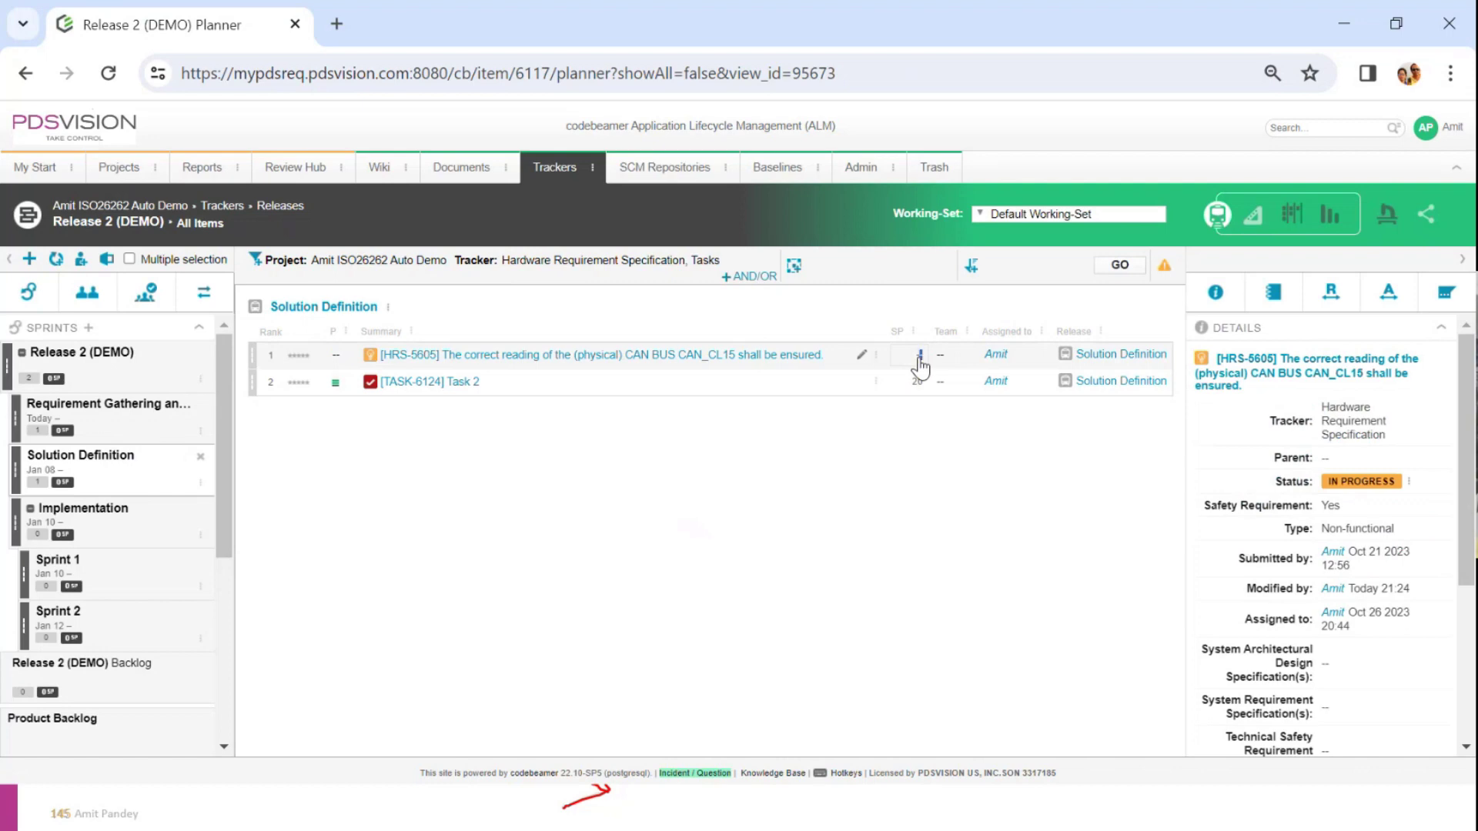
pyautogui.click(916, 357)
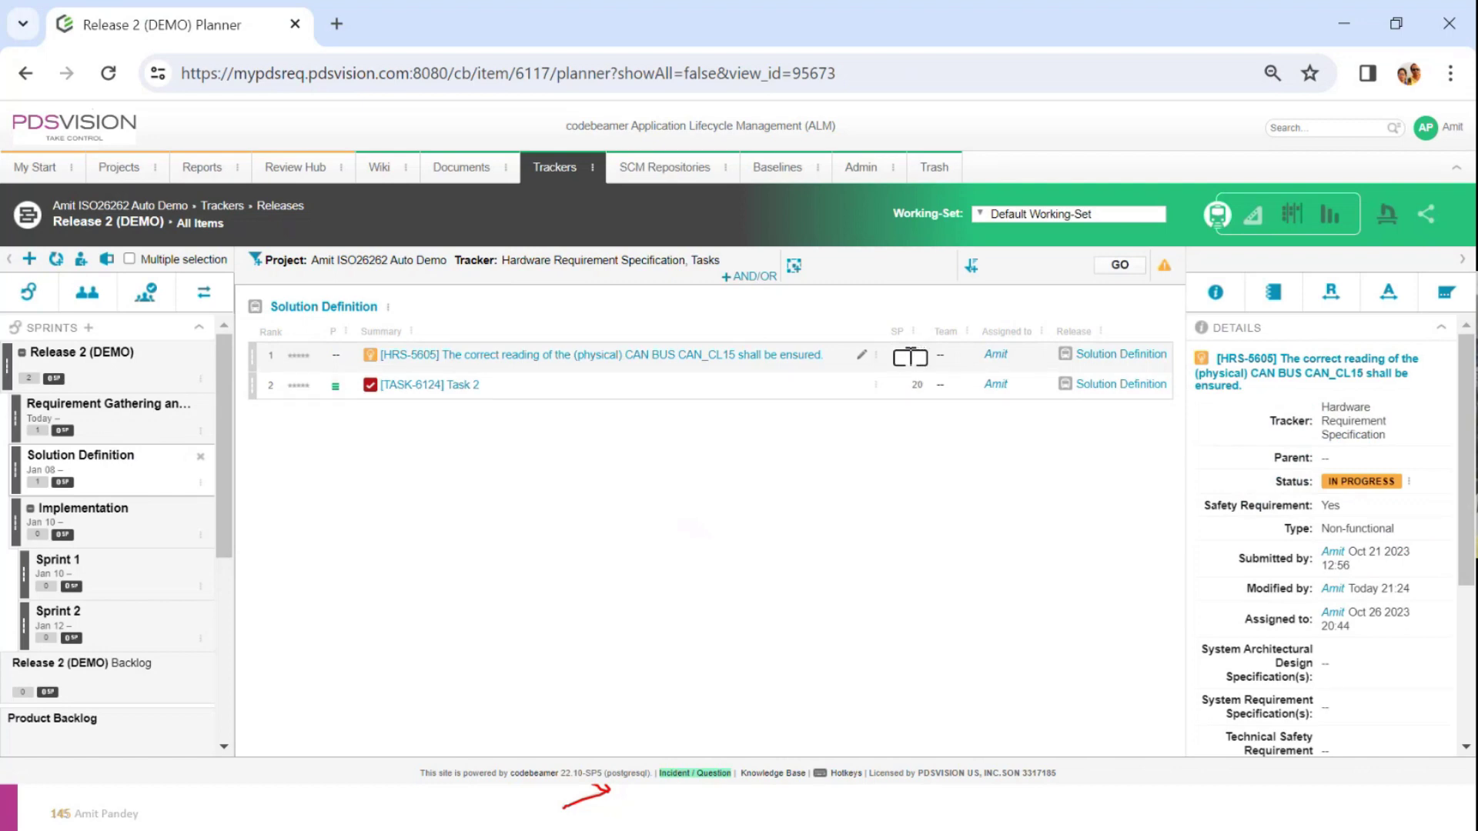
pyautogui.write('20')
pyautogui.press('Return')
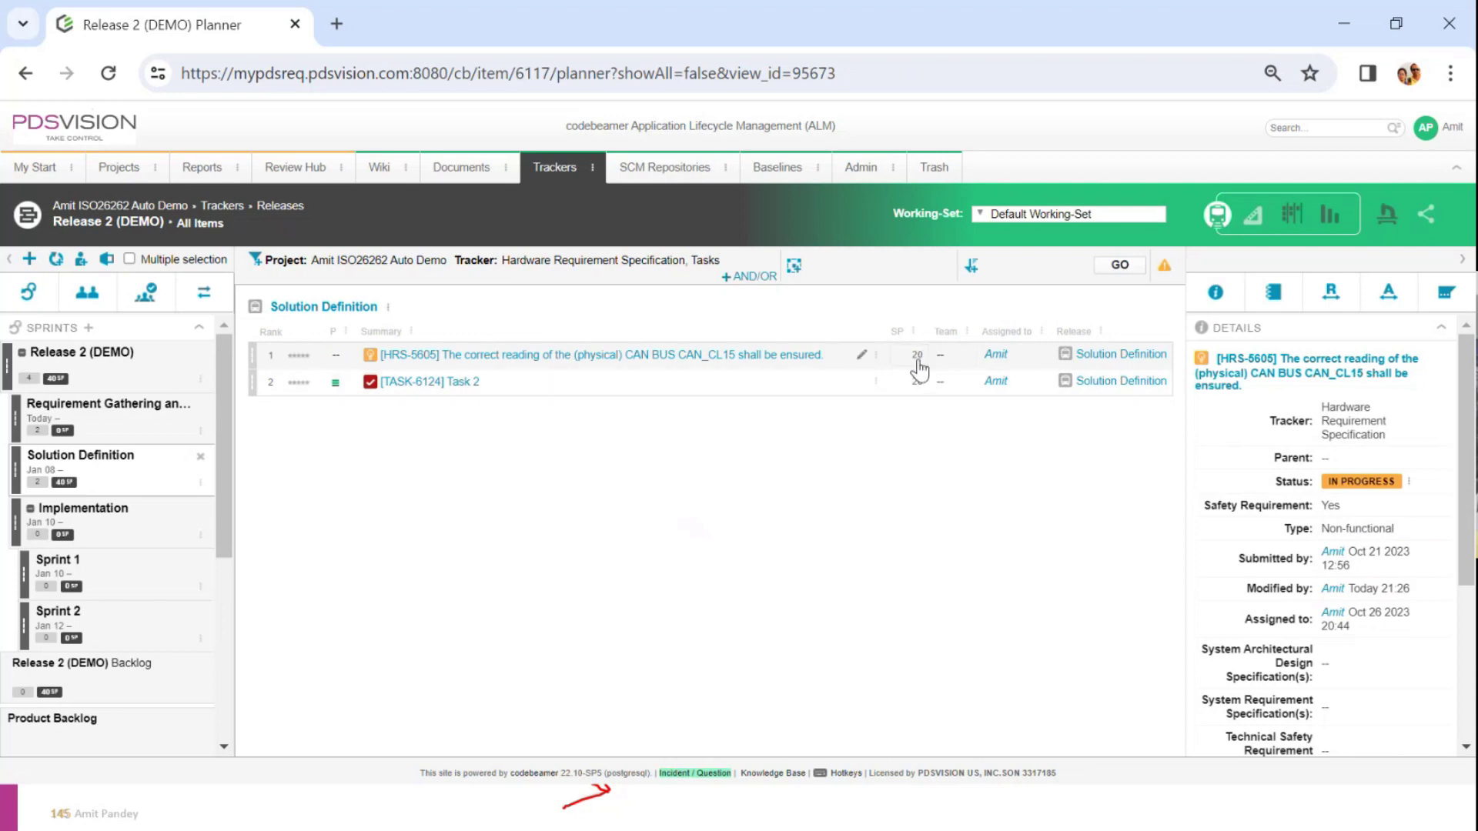
# Set Task 1's story points to 10 in the Requirement Gathering and Analysis sprint.
pyautogui.click(121, 435)
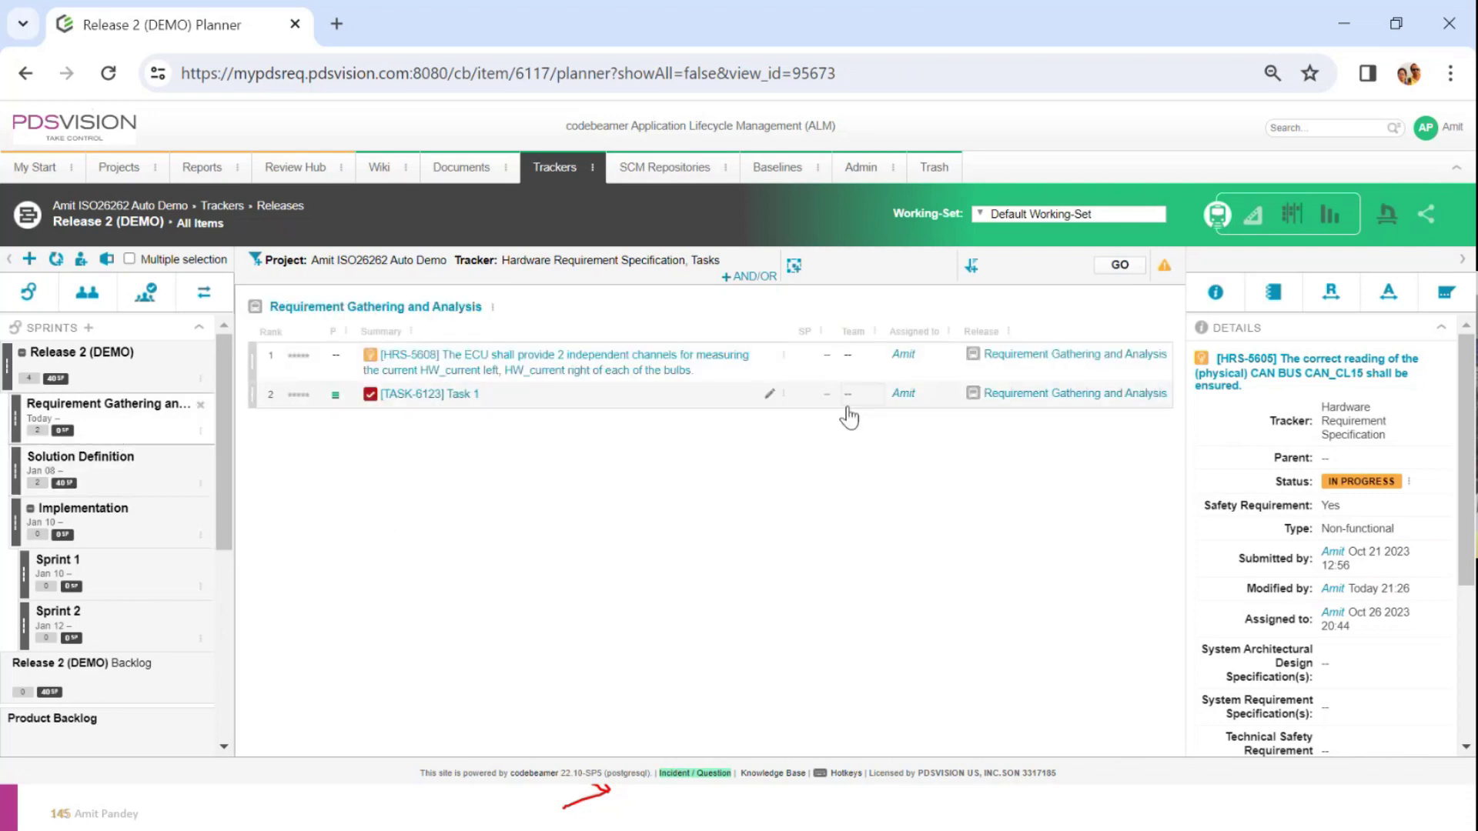
pyautogui.click(824, 401)
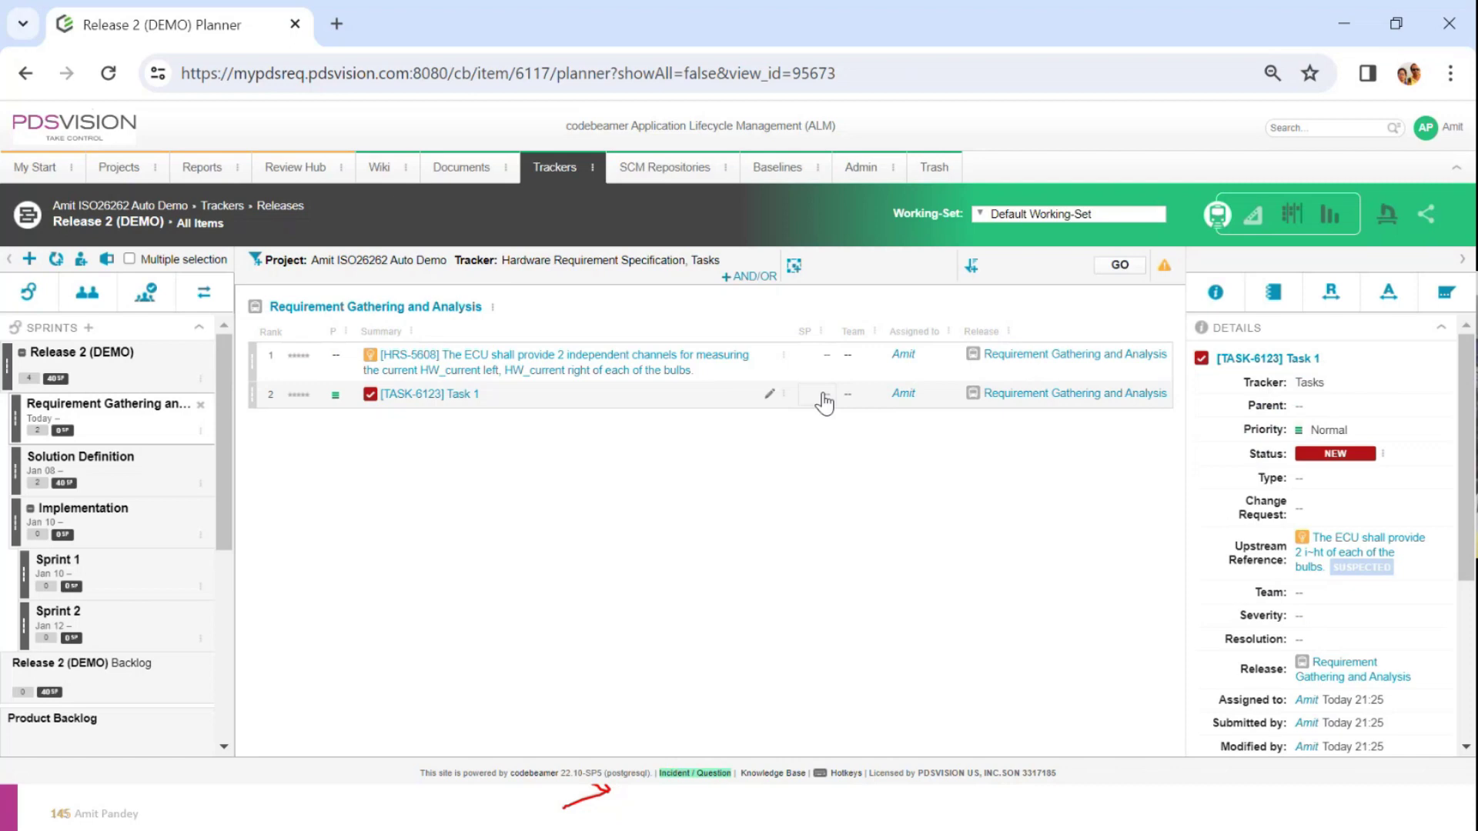
pyautogui.click(824, 401)
pyautogui.write('0')
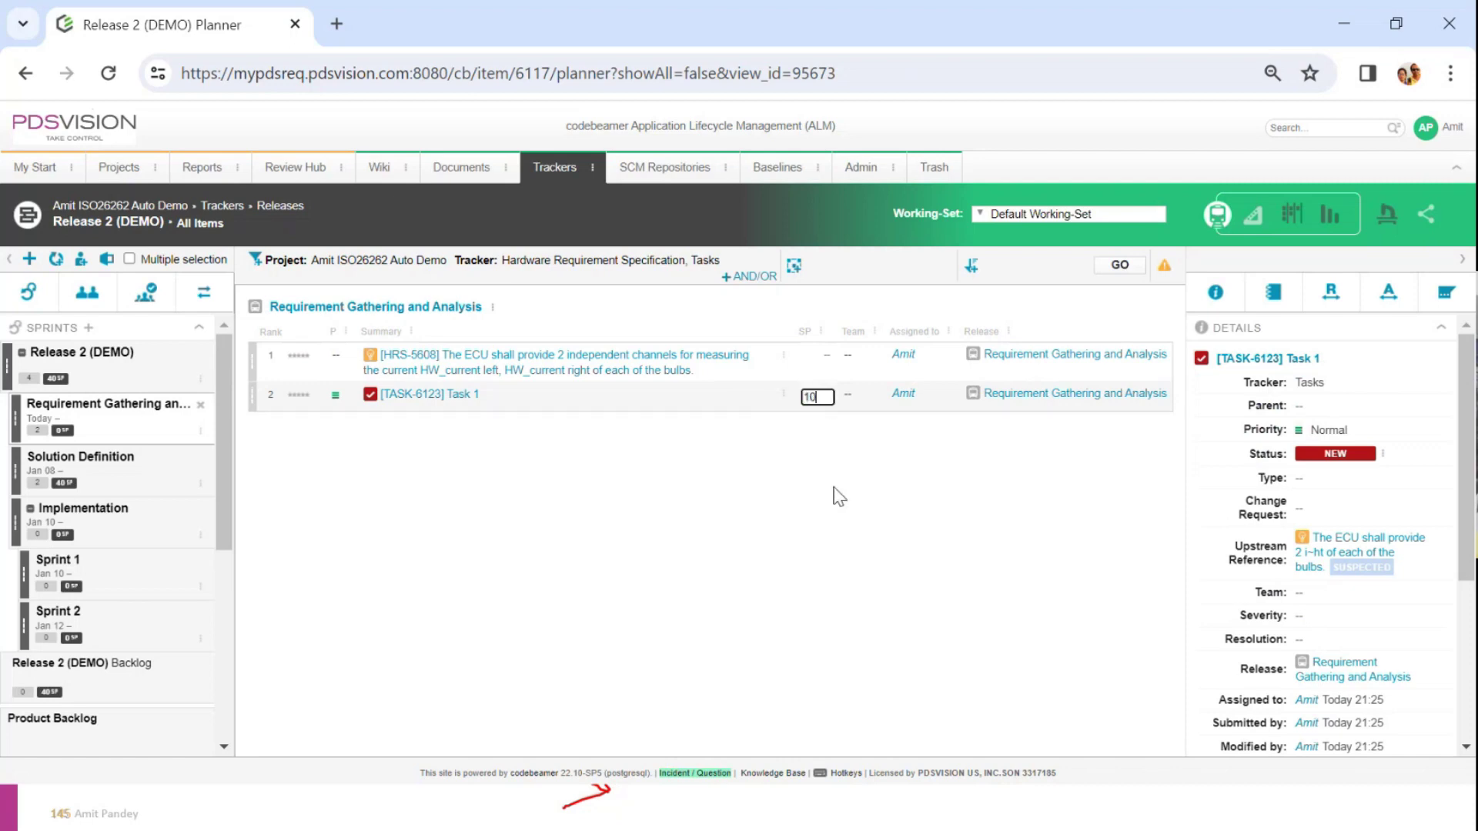
pyautogui.press('Return')
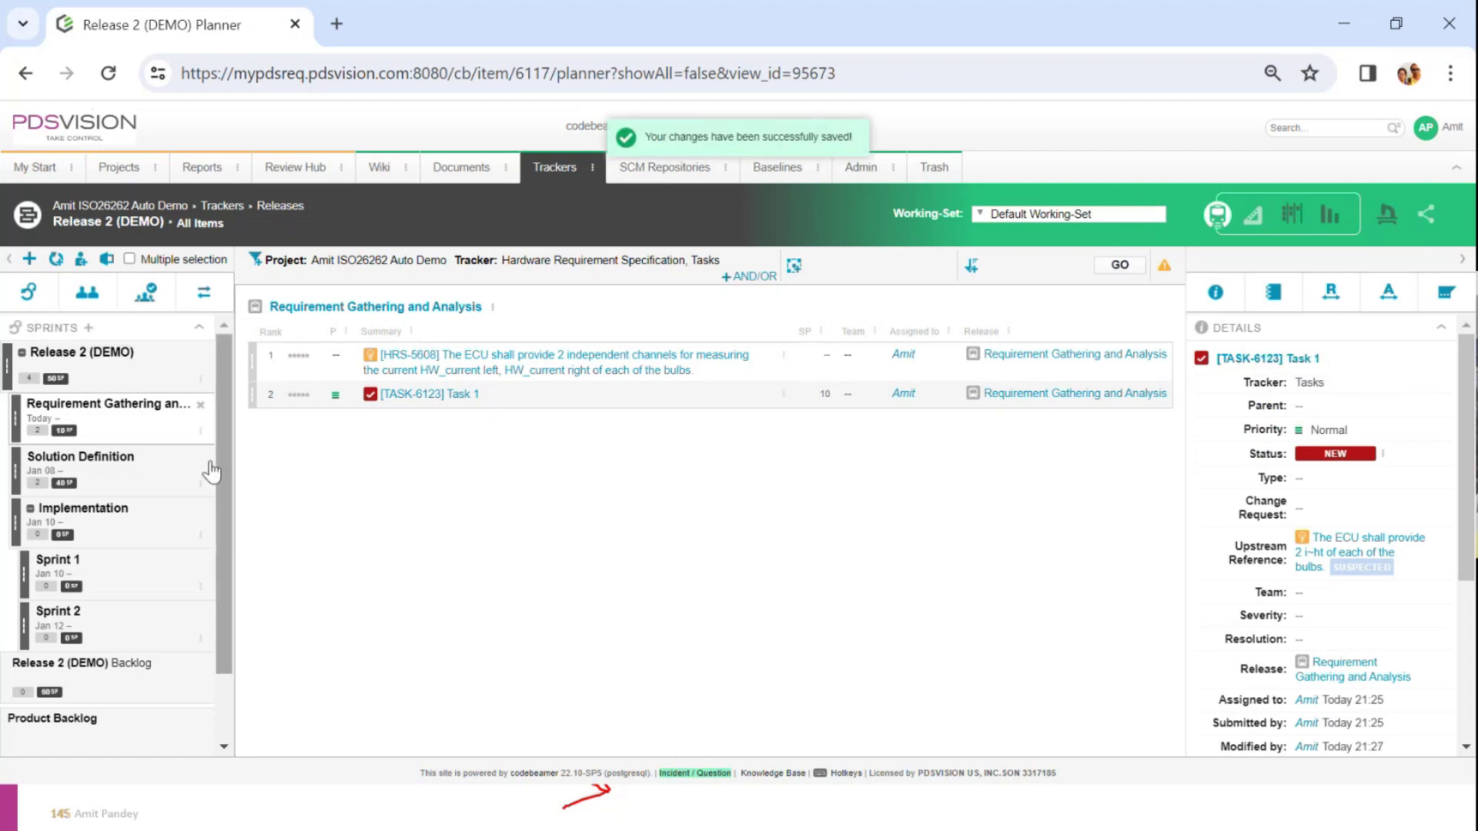
# Set the story points of requirement HRS-5608 in the Requirement Gathering and Analysis sprint to 10.
pyautogui.click(822, 368)
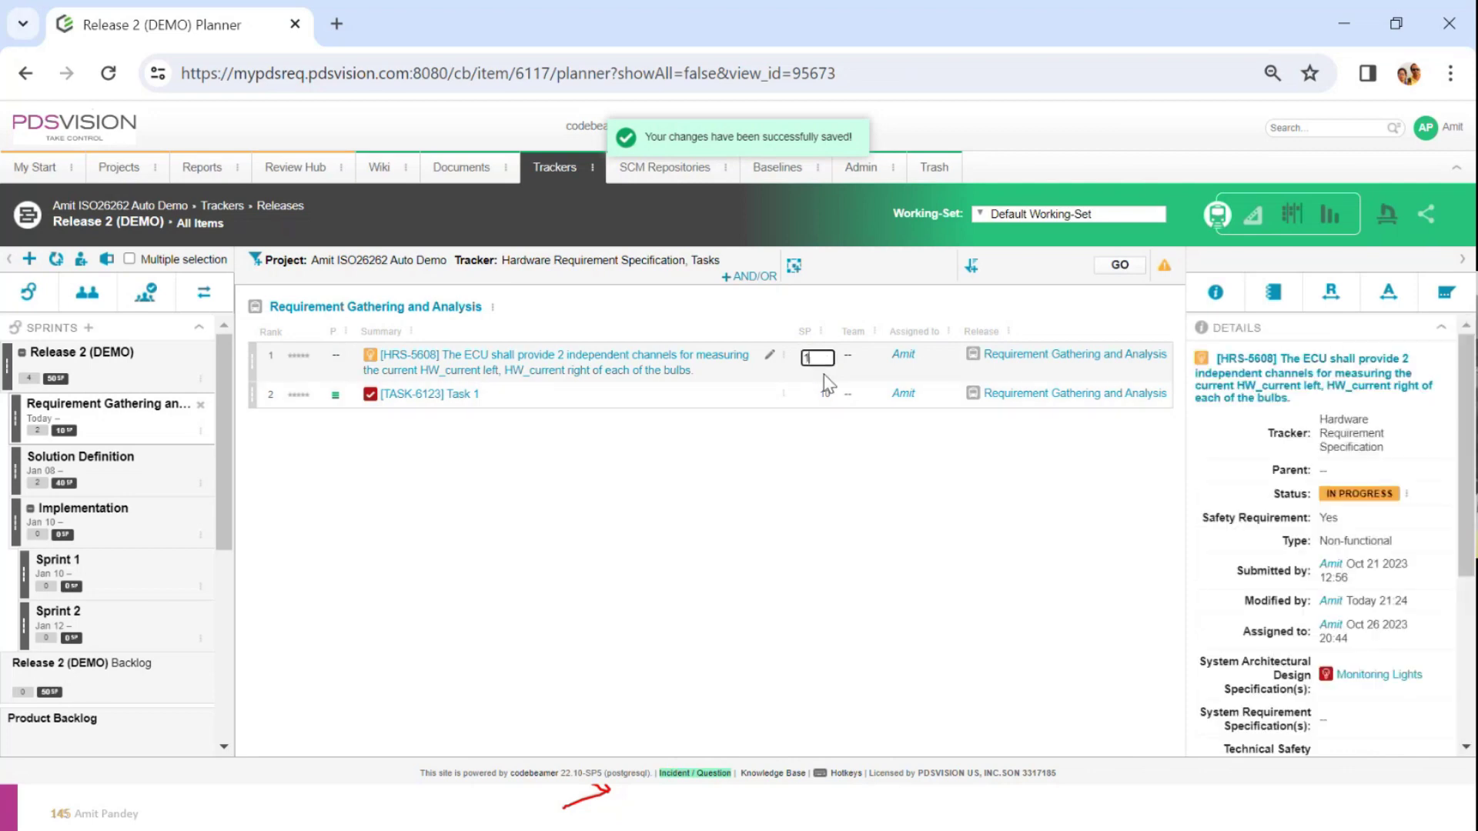
pyautogui.write('10')
pyautogui.press('Return')
# Clear the story points of HRS-5608 in Requirement Gathering and Analysis and of HRS-5605 in Solution Definition.
pyautogui.click(825, 359)
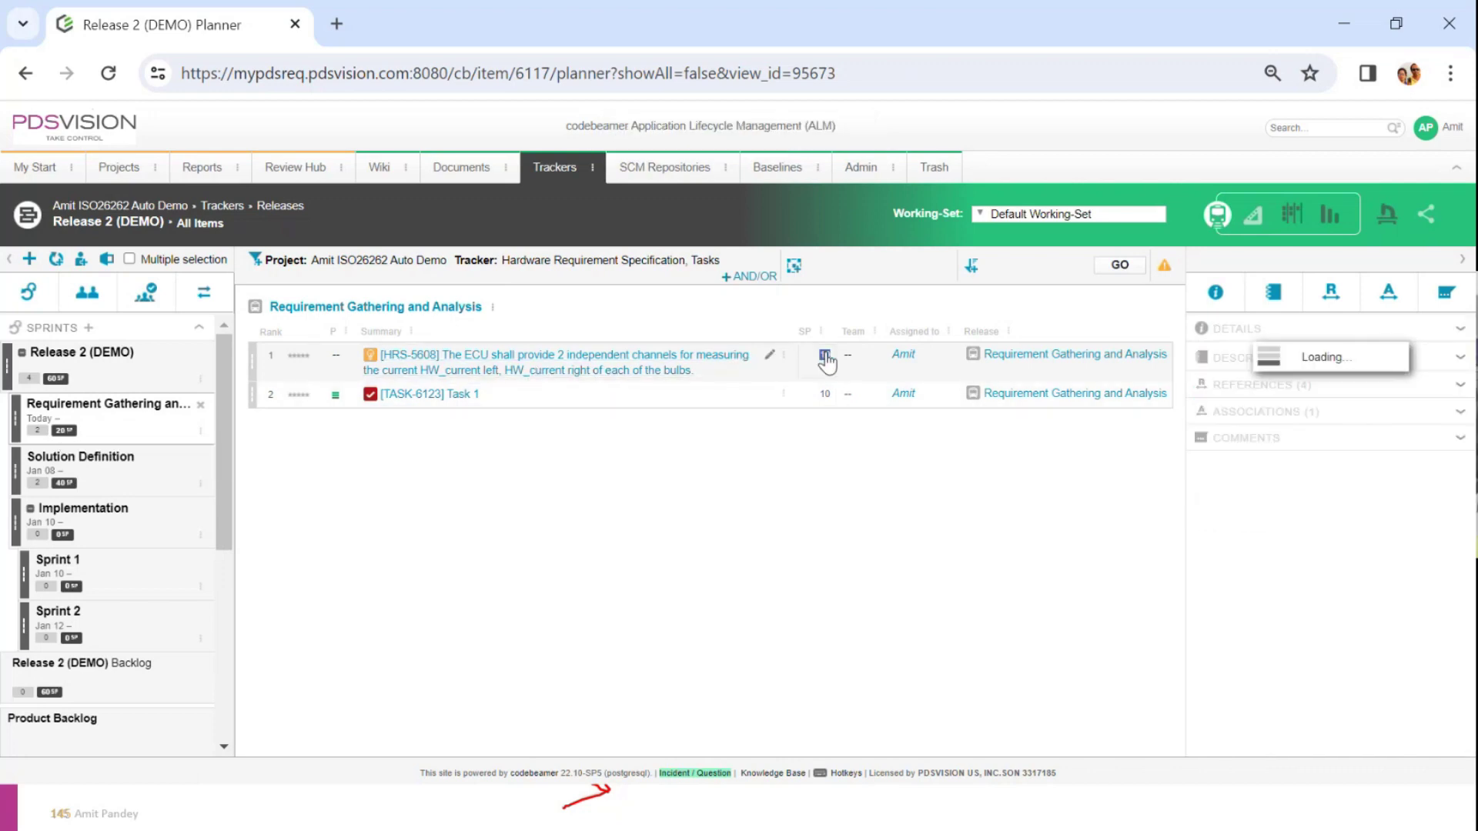
pyautogui.press('BackSpace')
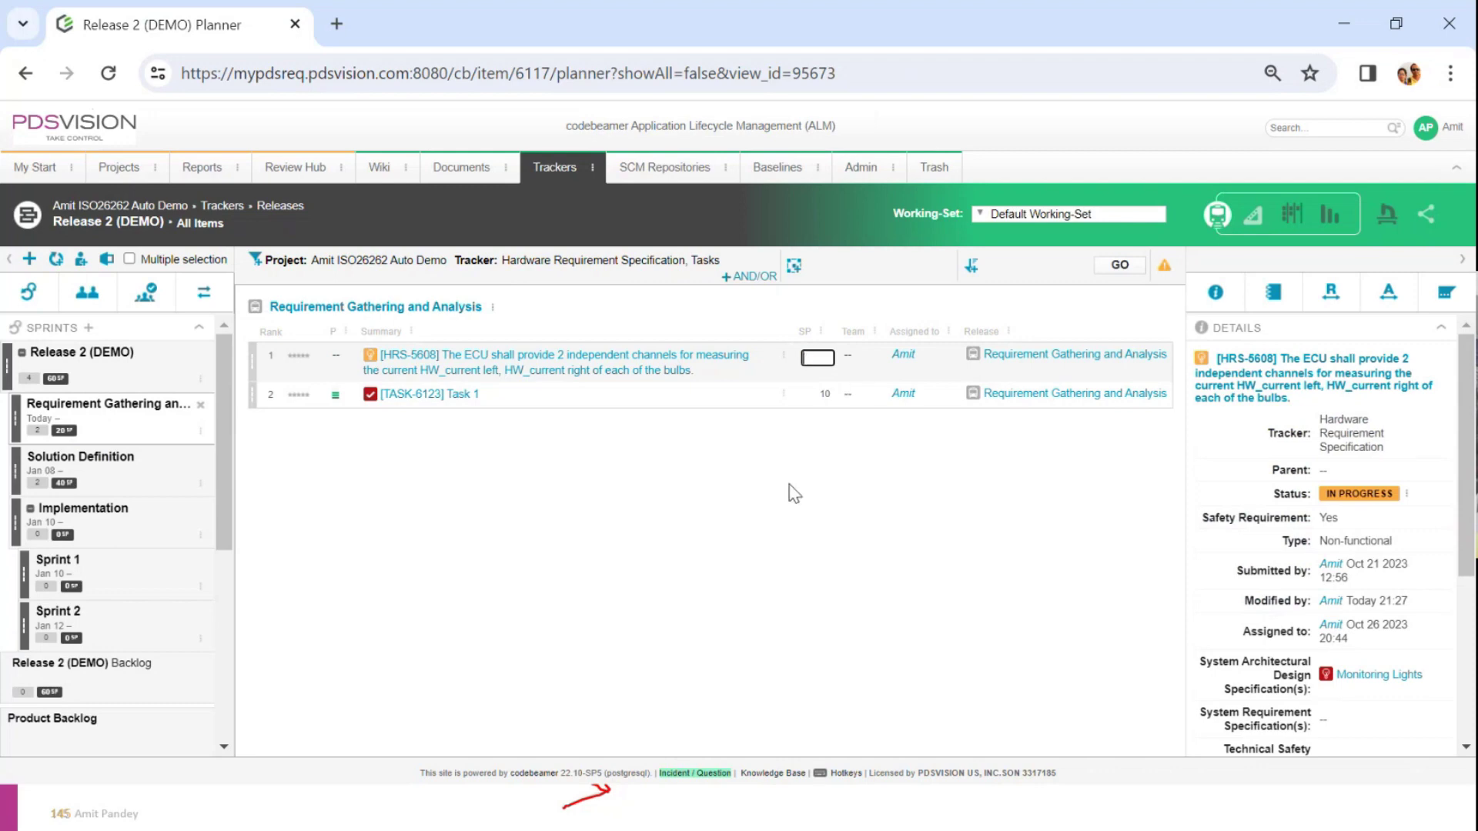
pyautogui.click(789, 485)
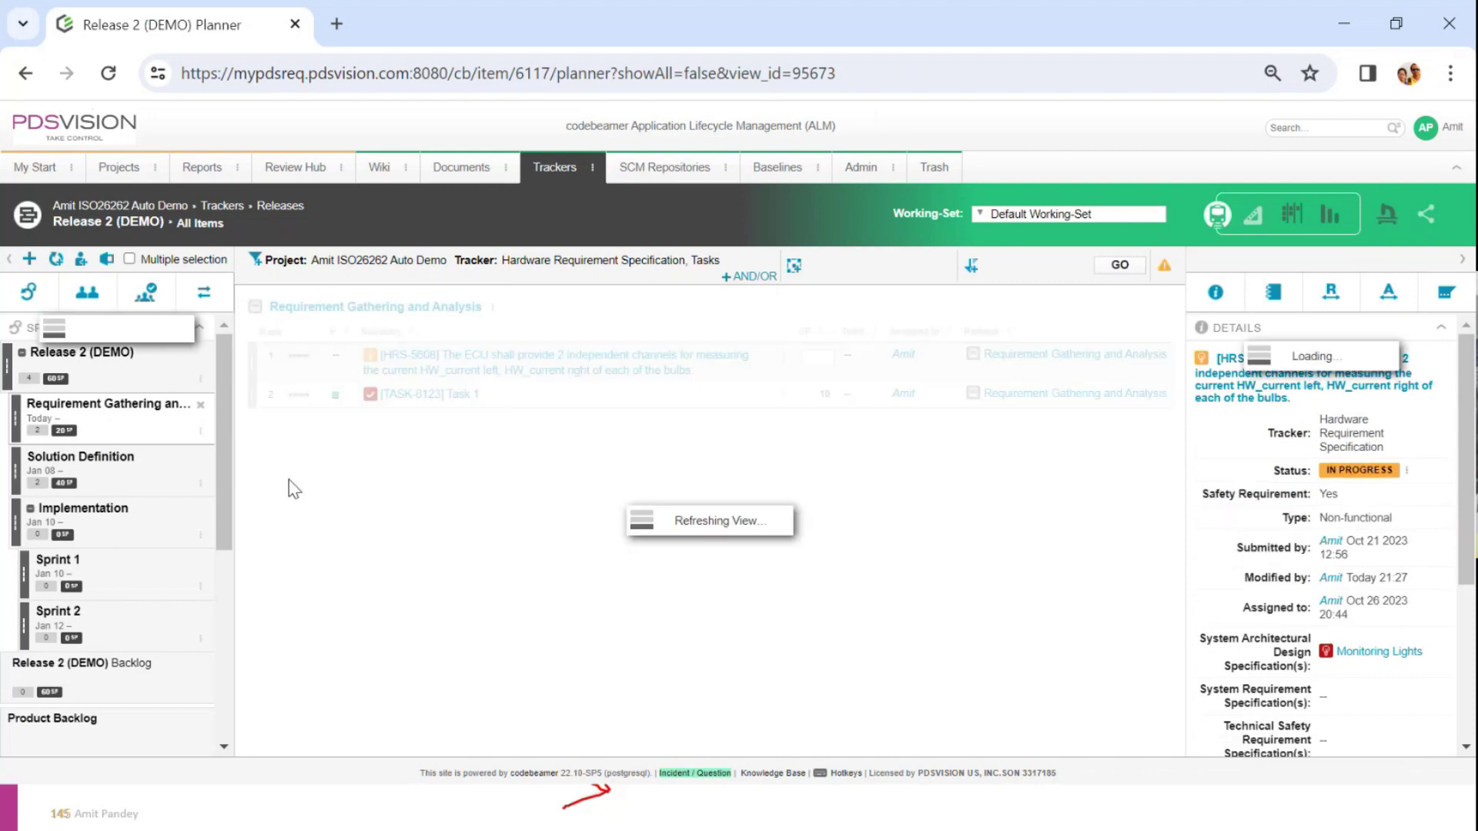
pyautogui.click(123, 476)
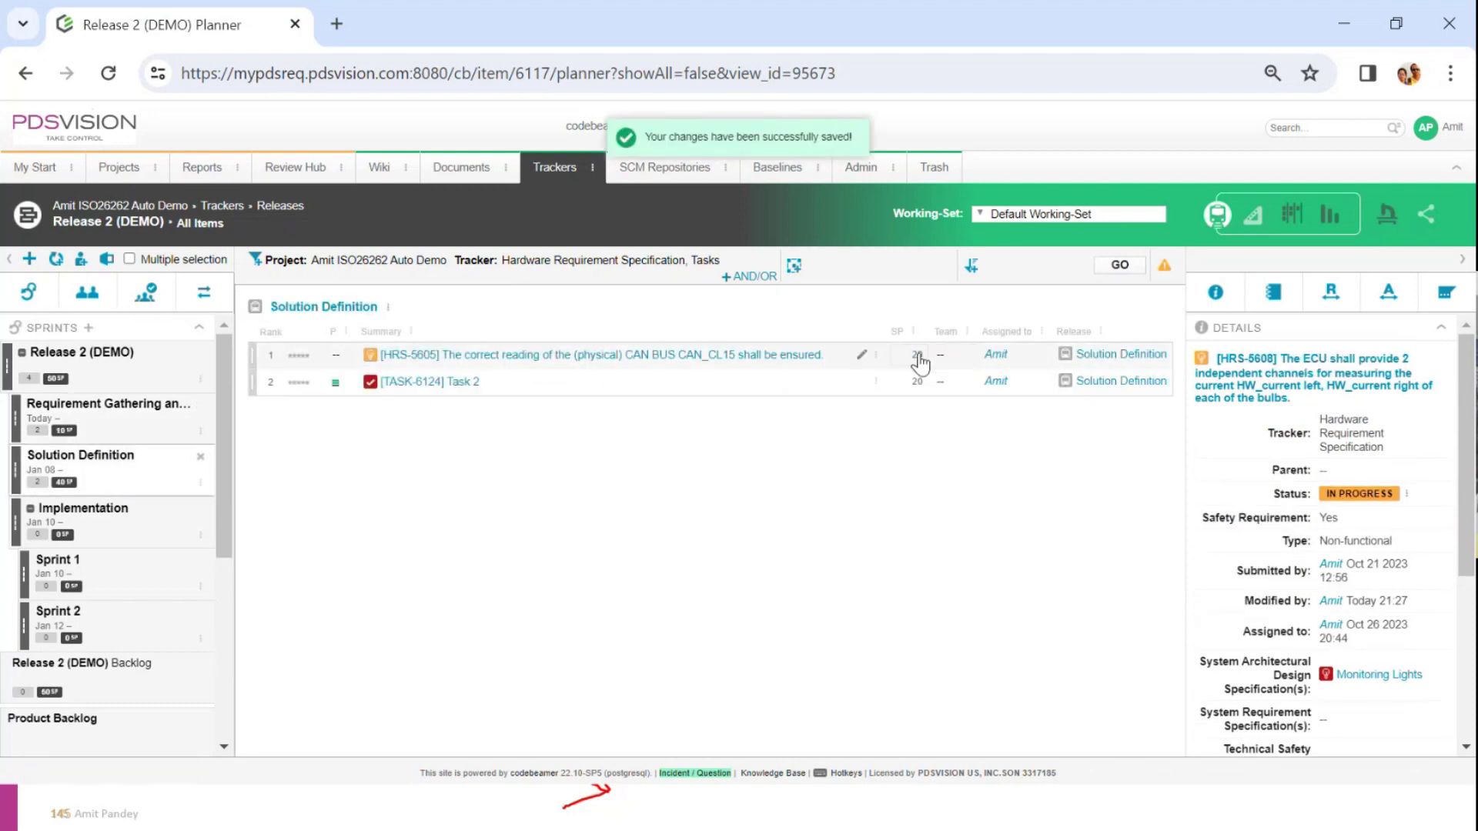
pyautogui.click(919, 359)
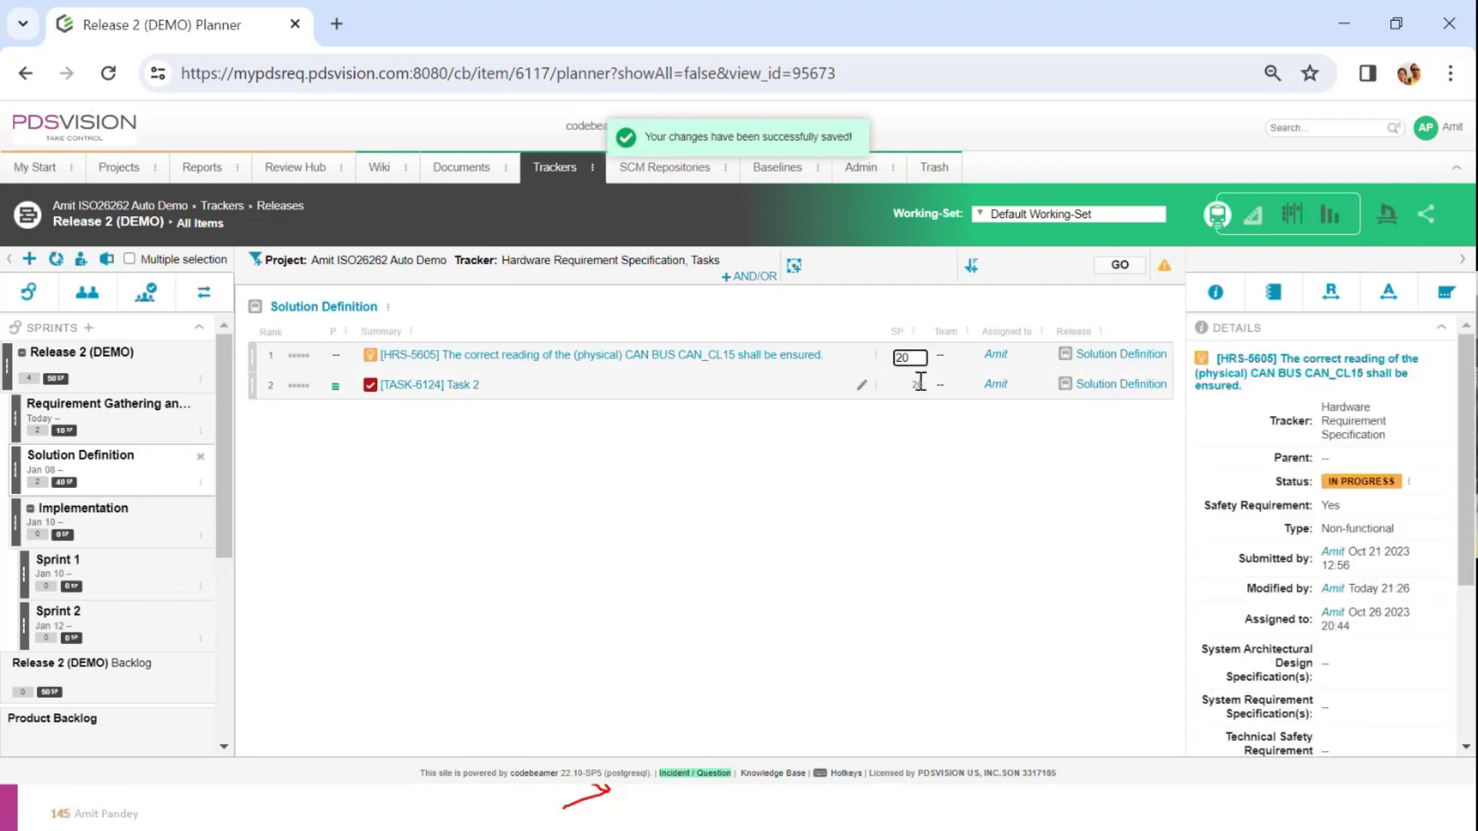
pyautogui.press('BackSpace')
pyautogui.press('BackSpace')
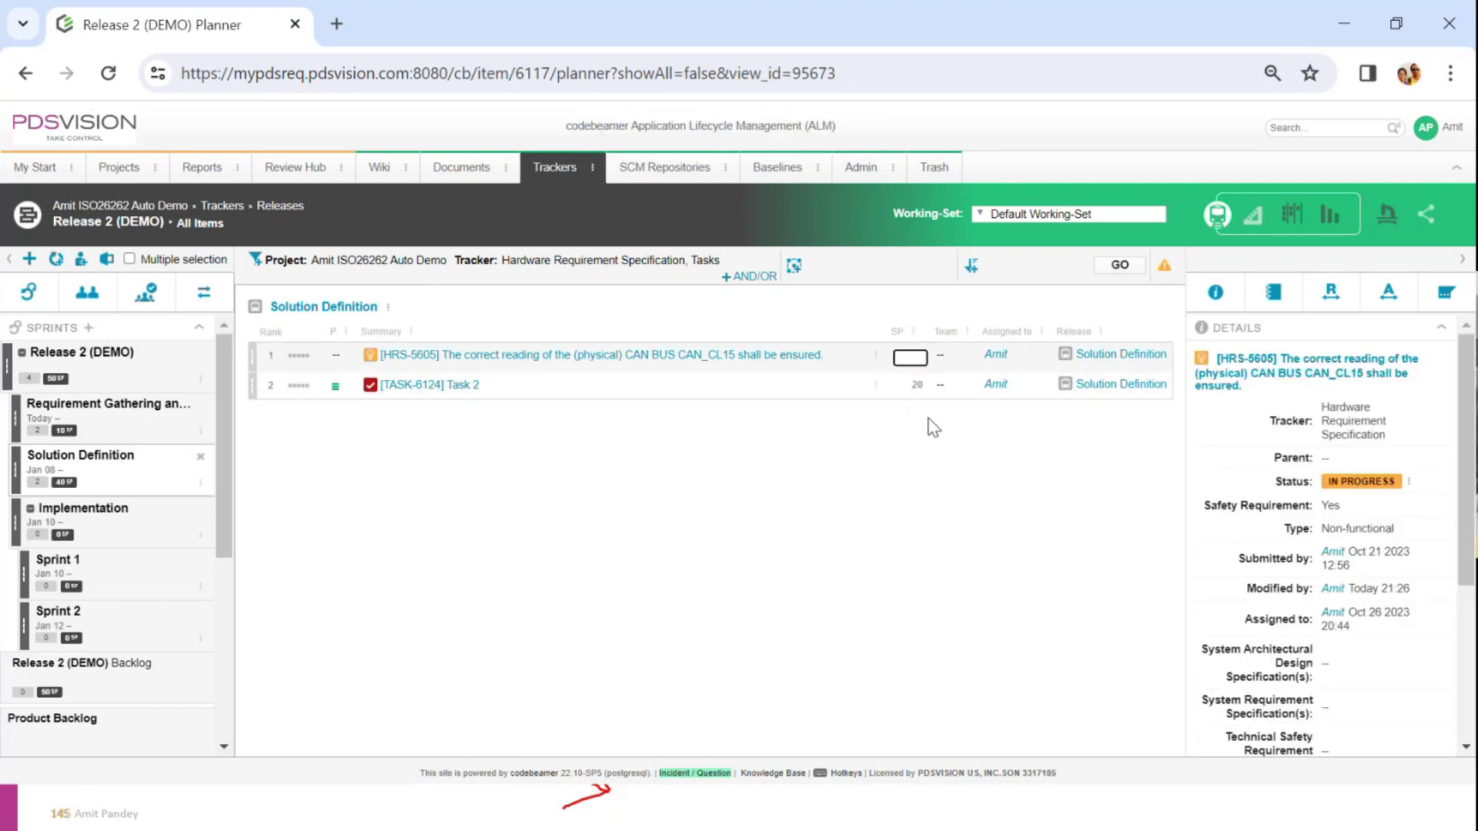
pyautogui.press('Return')
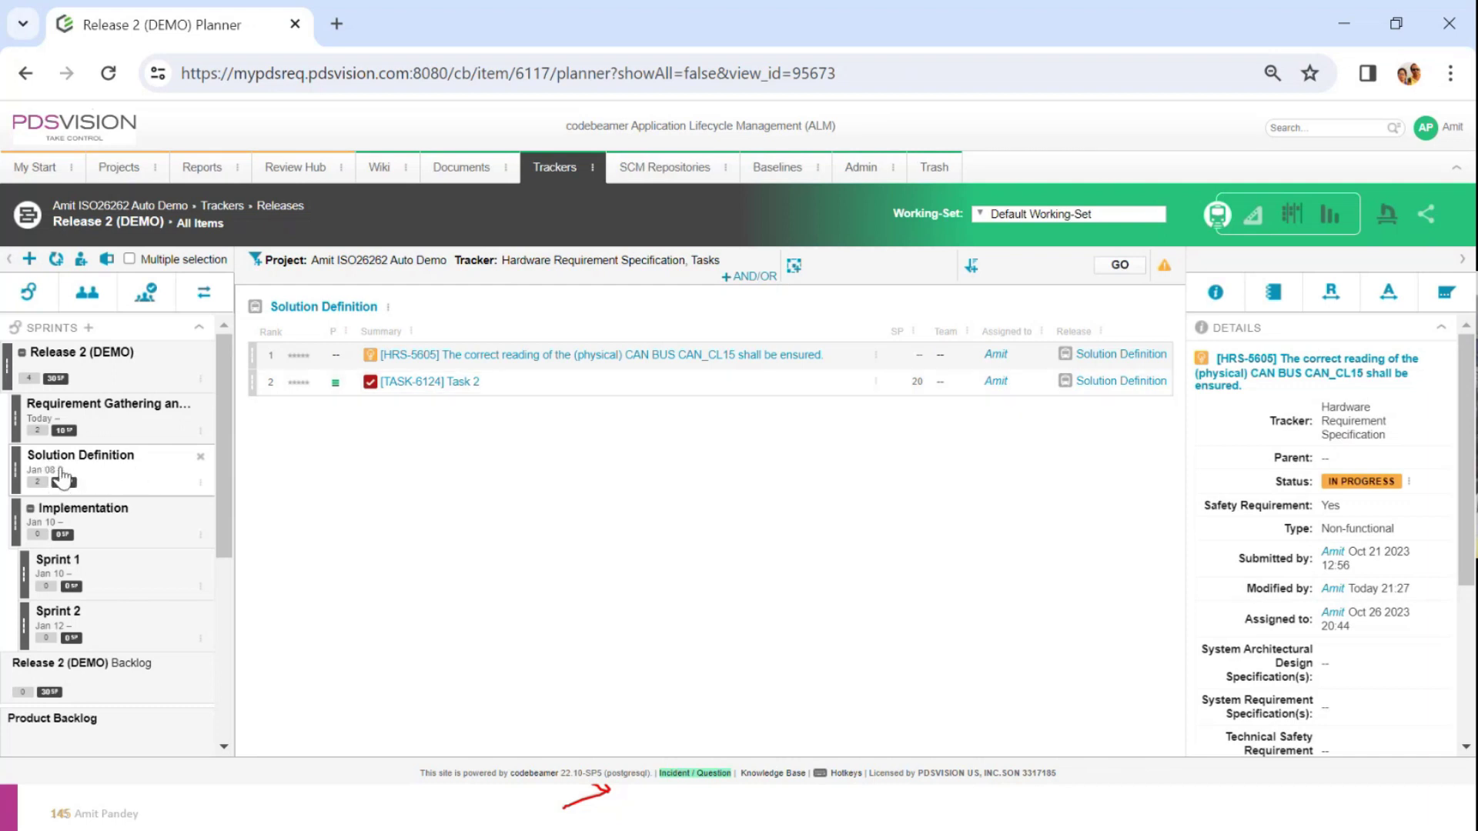
# Review the sprint, team and member workloads and check which teams can be chosen for requirement HRS-5605.
pyautogui.scroll(-2, 158, 431)
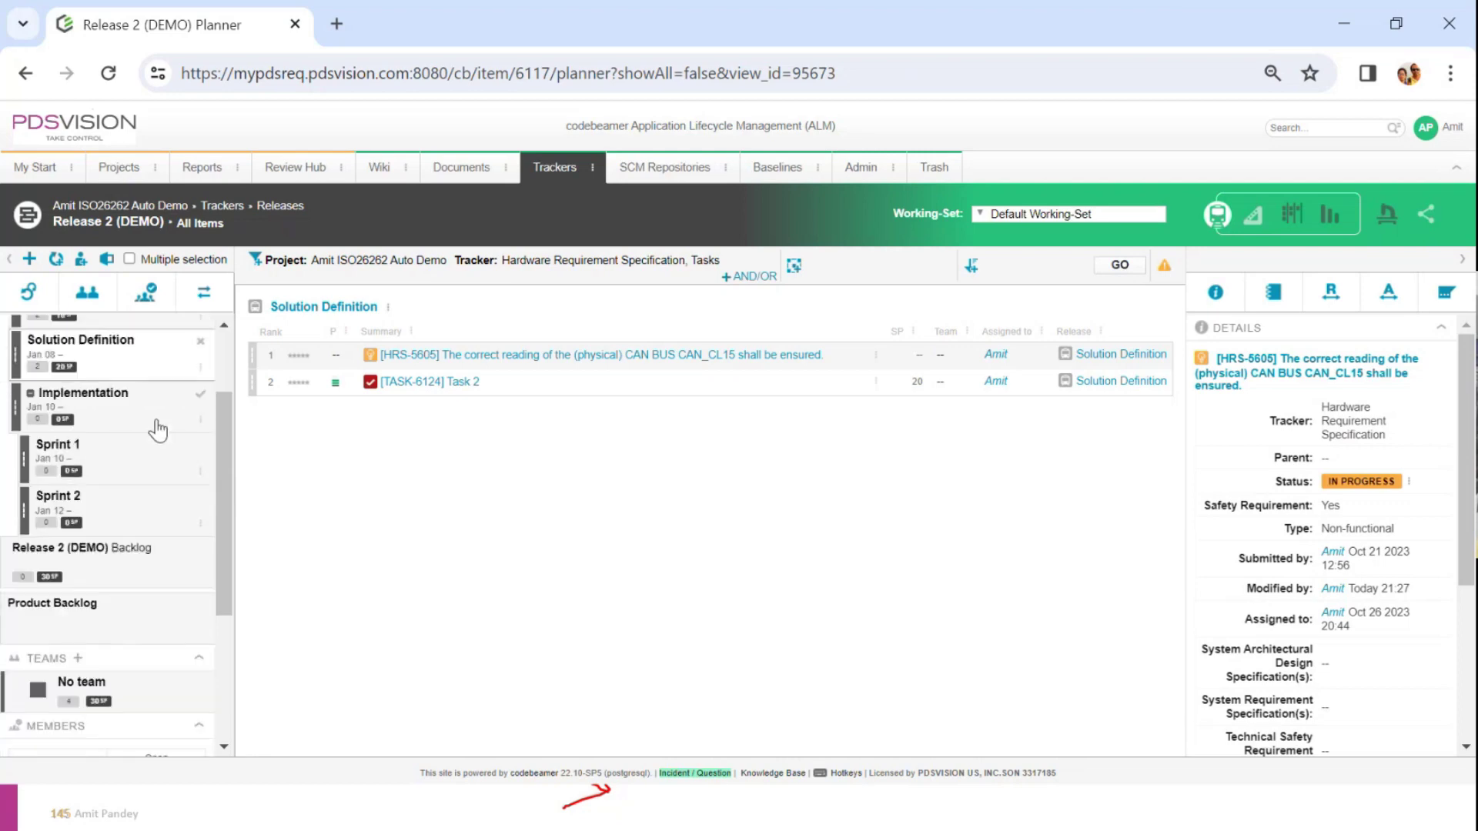
pyautogui.scroll(2, 155, 429)
pyautogui.scroll(-3, 197, 467)
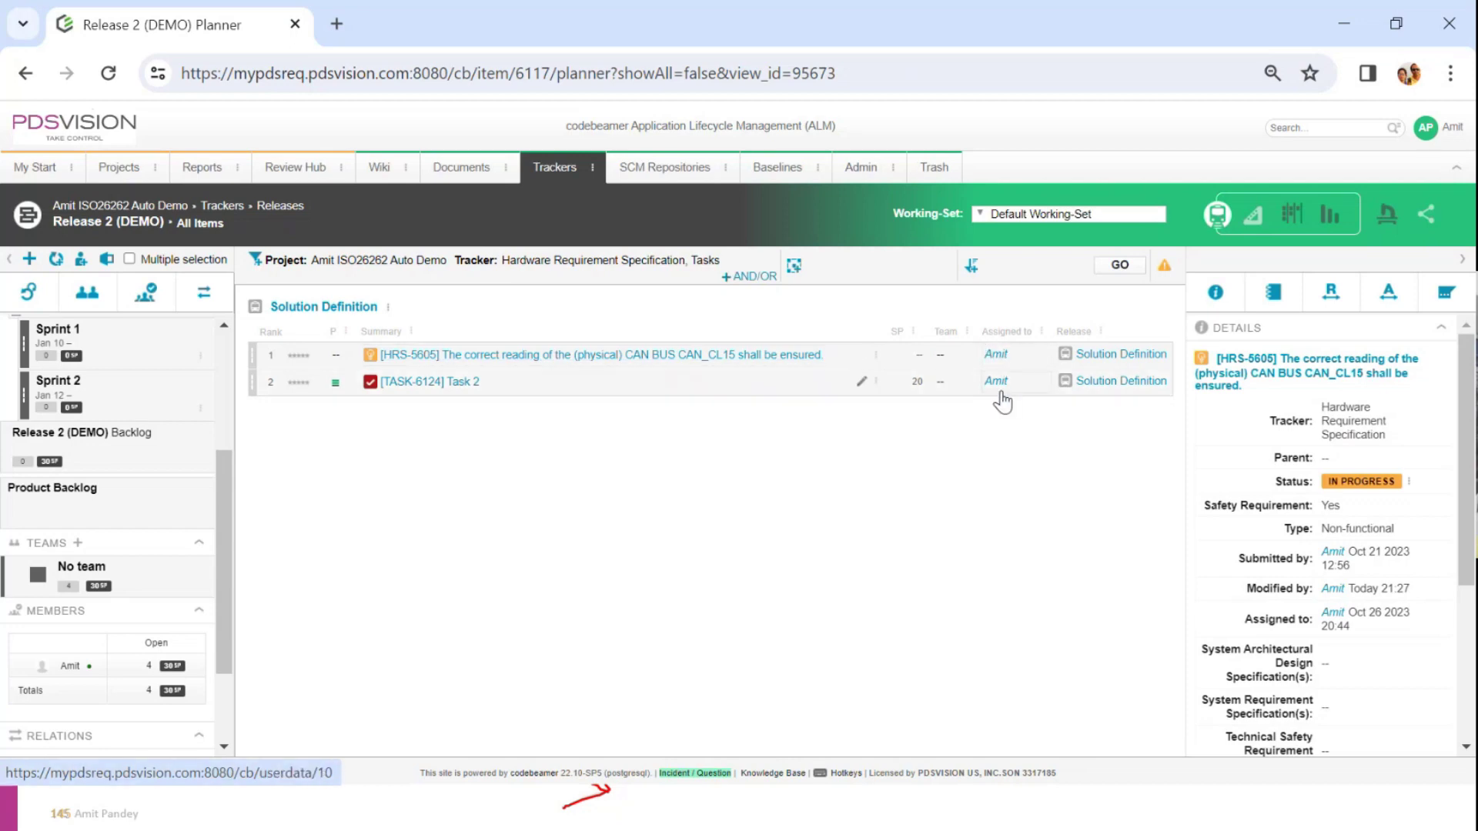
pyautogui.click(946, 366)
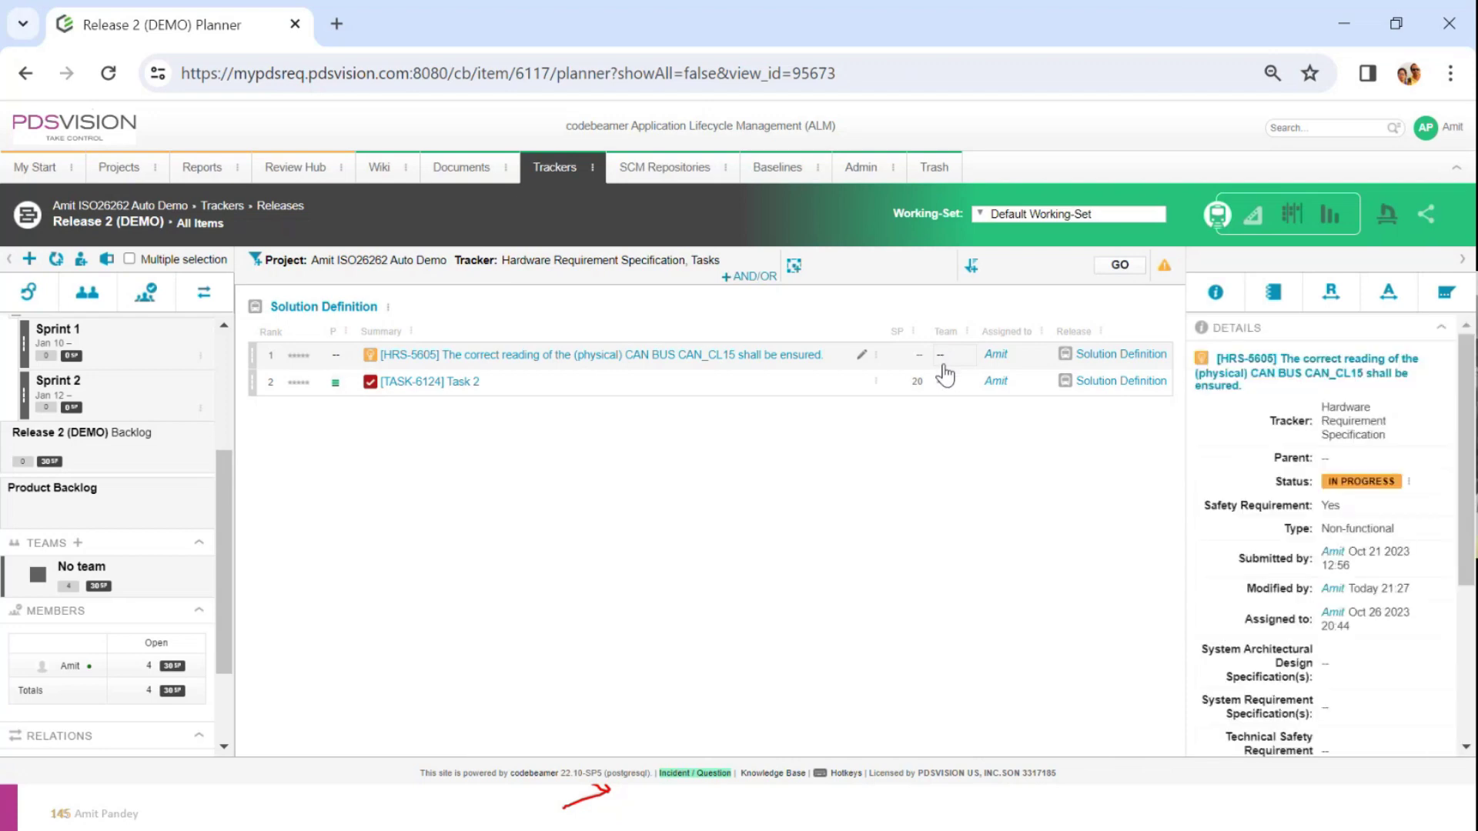
pyautogui.click(983, 355)
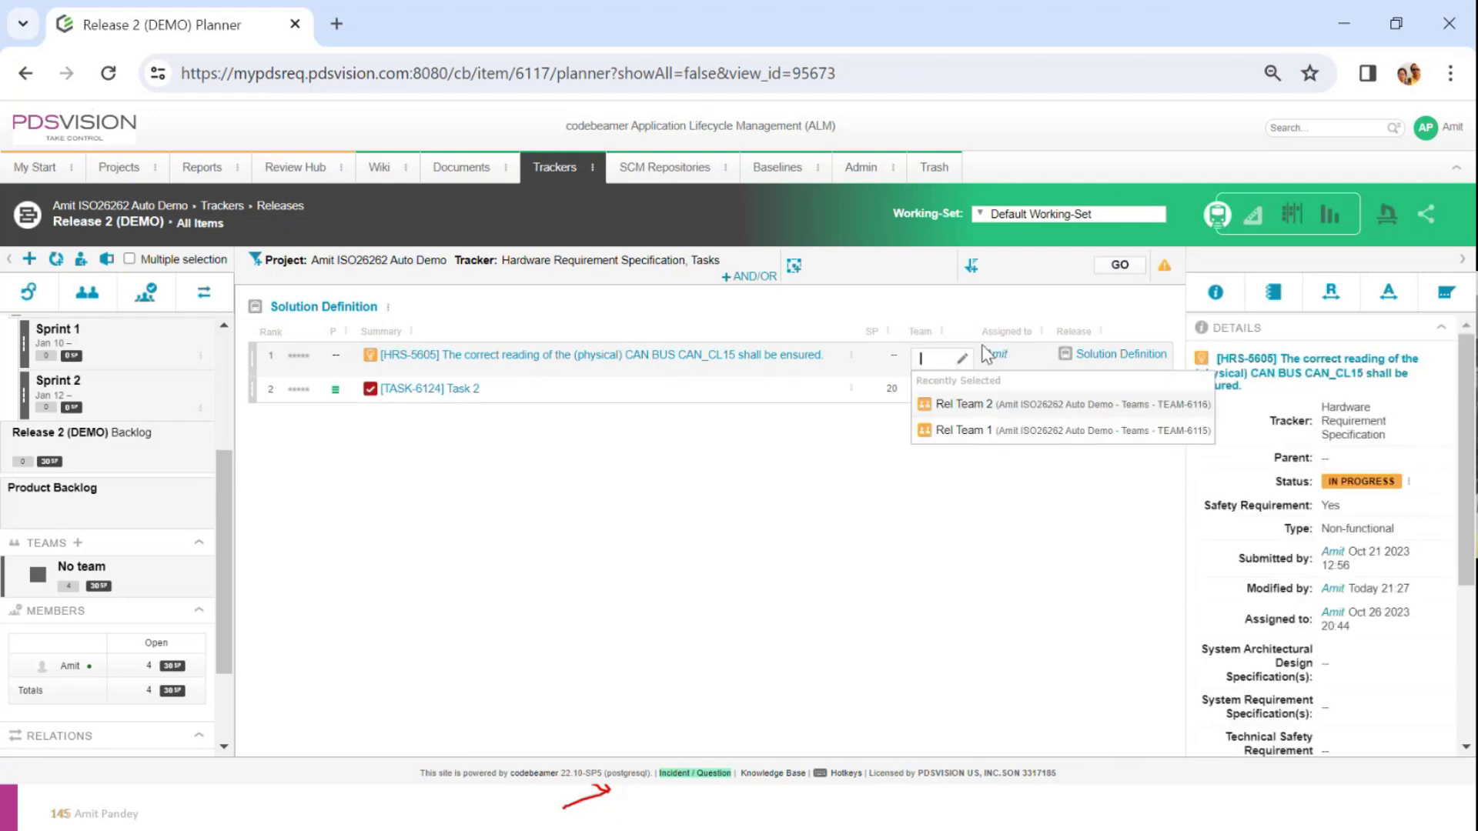
pyautogui.click(988, 433)
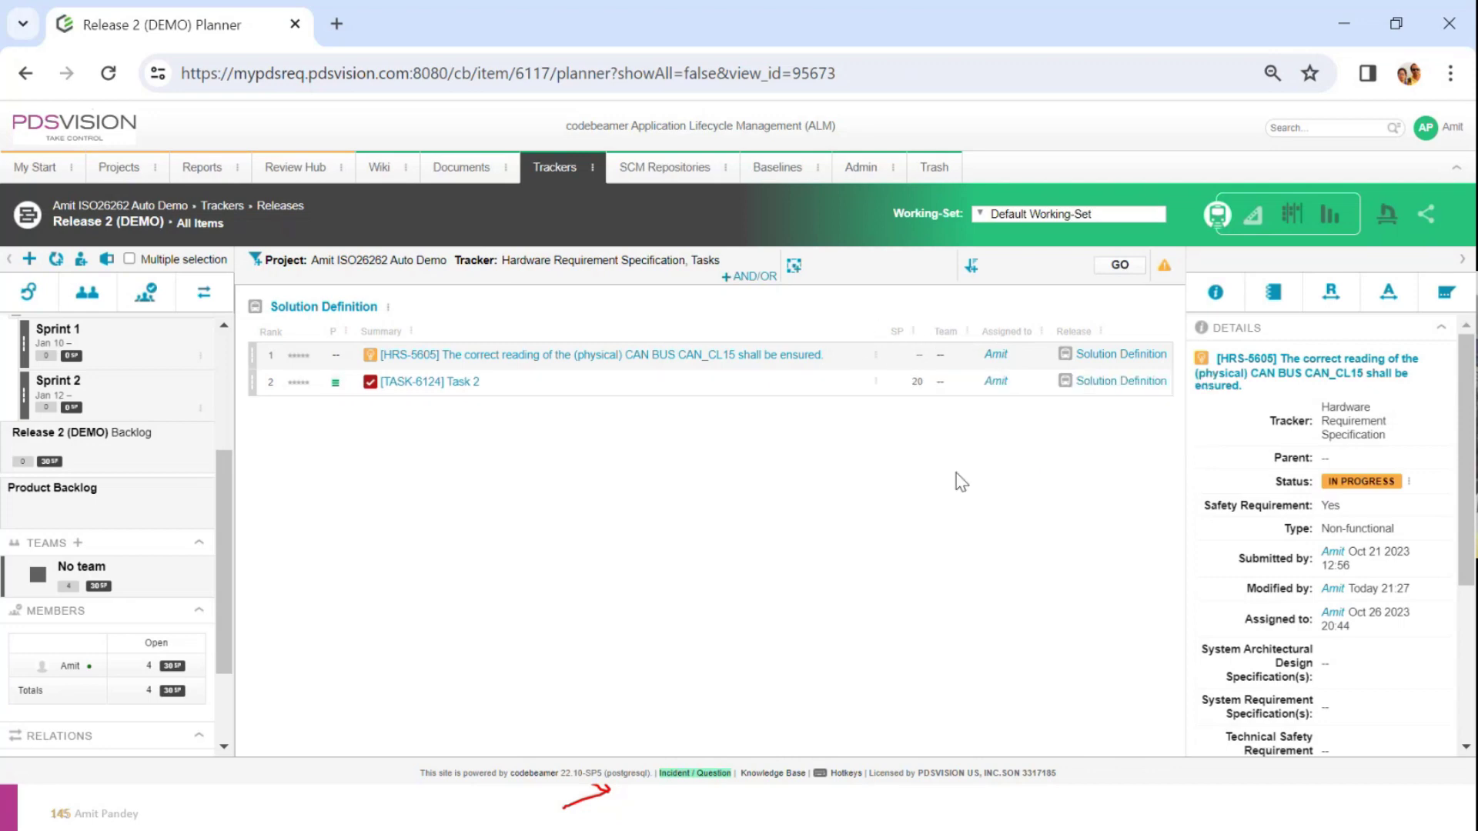
# Create a new item in the project's Teams tracker and name it "Rel 3 Team".
pyautogui.click(593, 169)
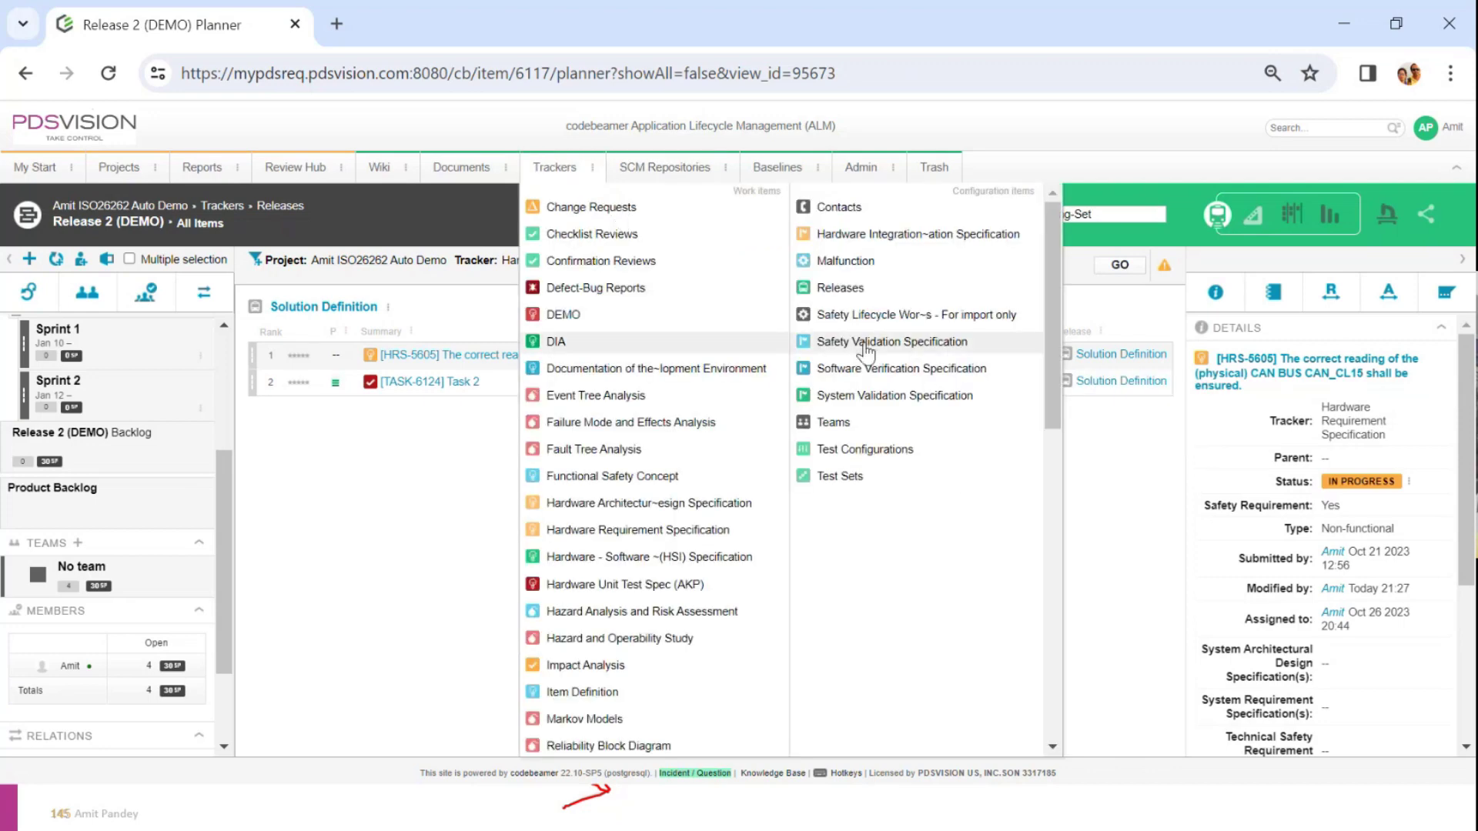
pyautogui.click(842, 423)
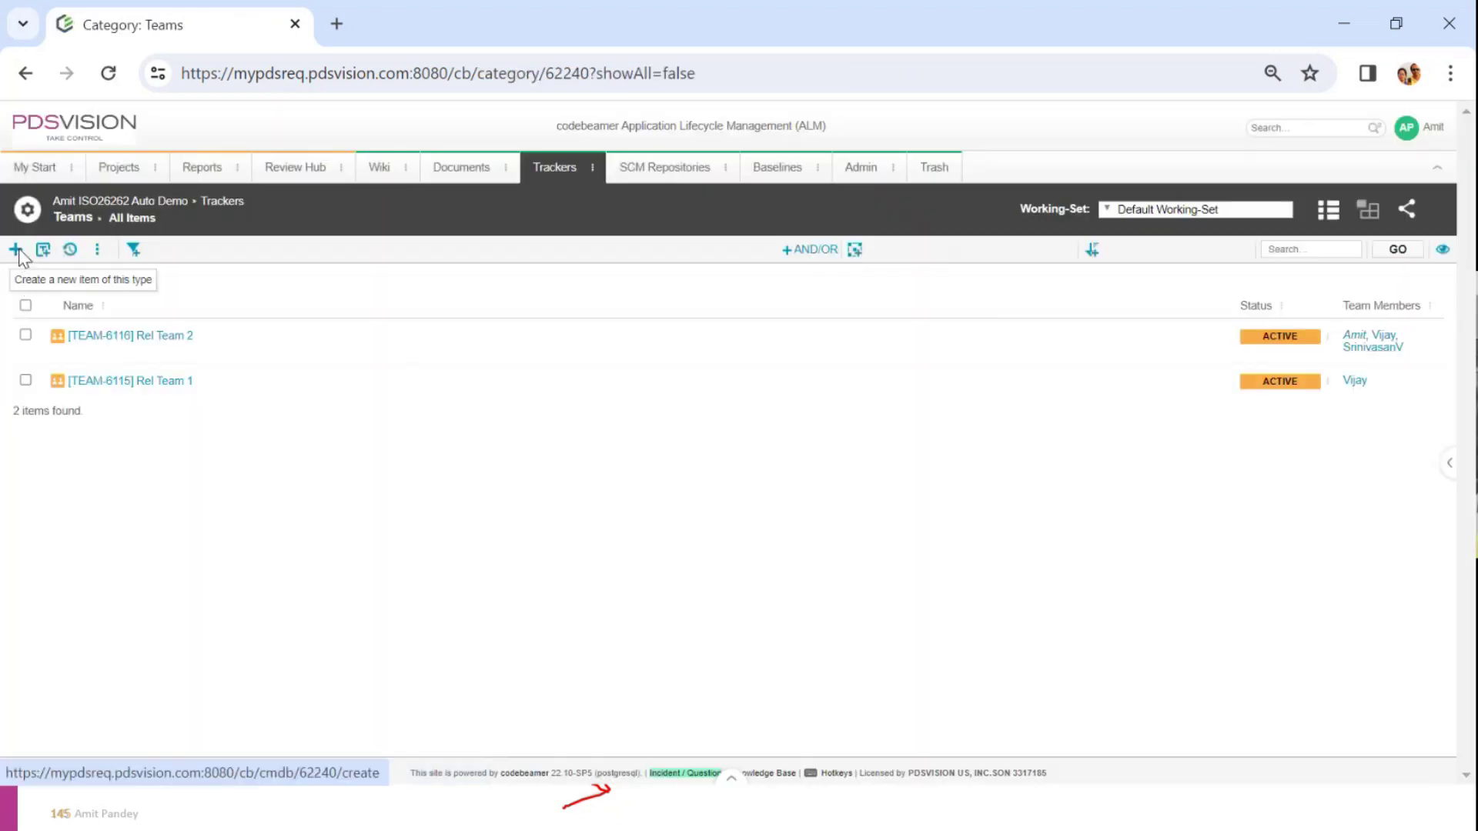
pyautogui.click(16, 250)
pyautogui.click(262, 344)
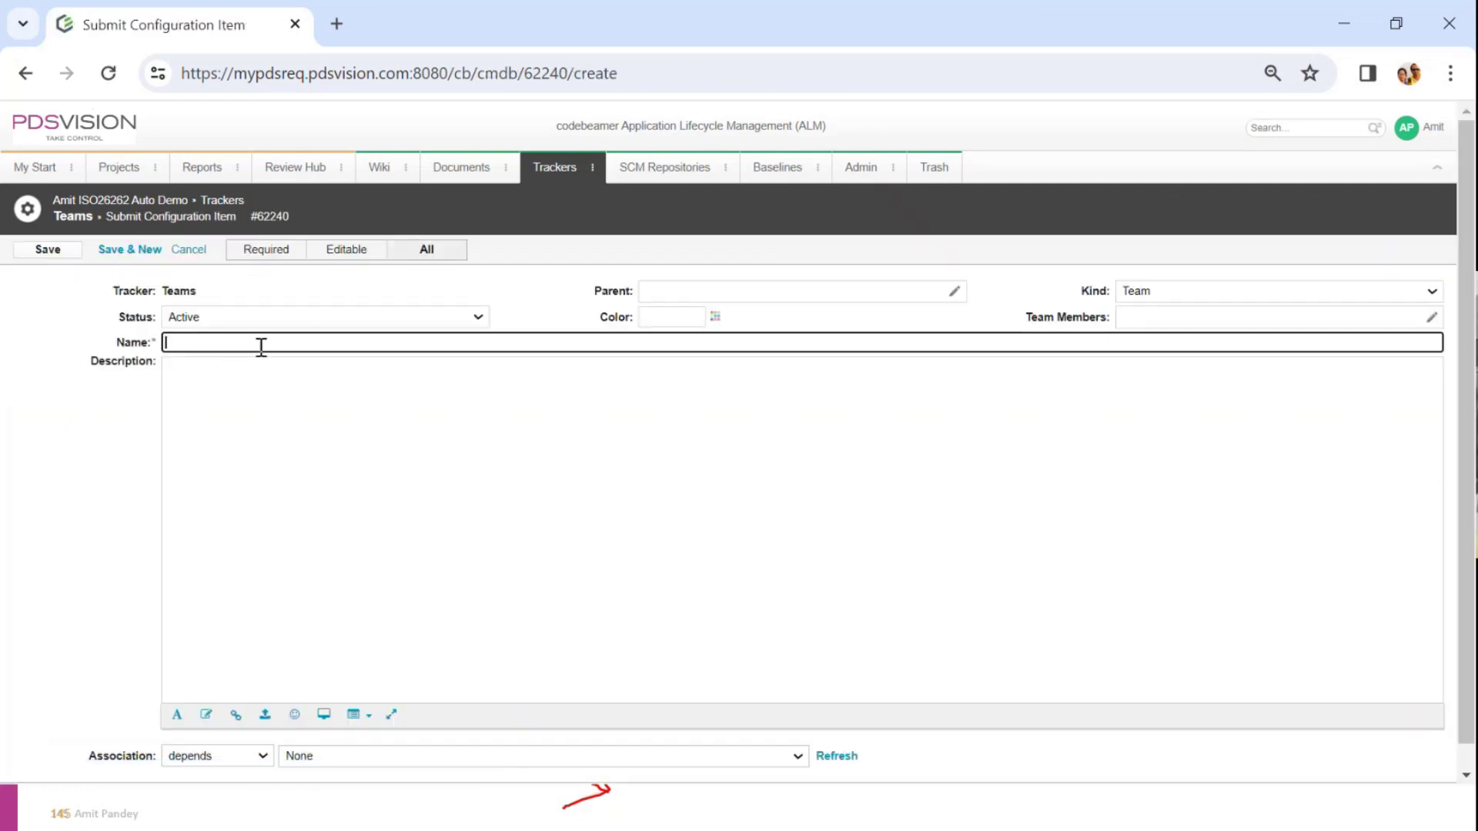
pyautogui.click(1156, 309)
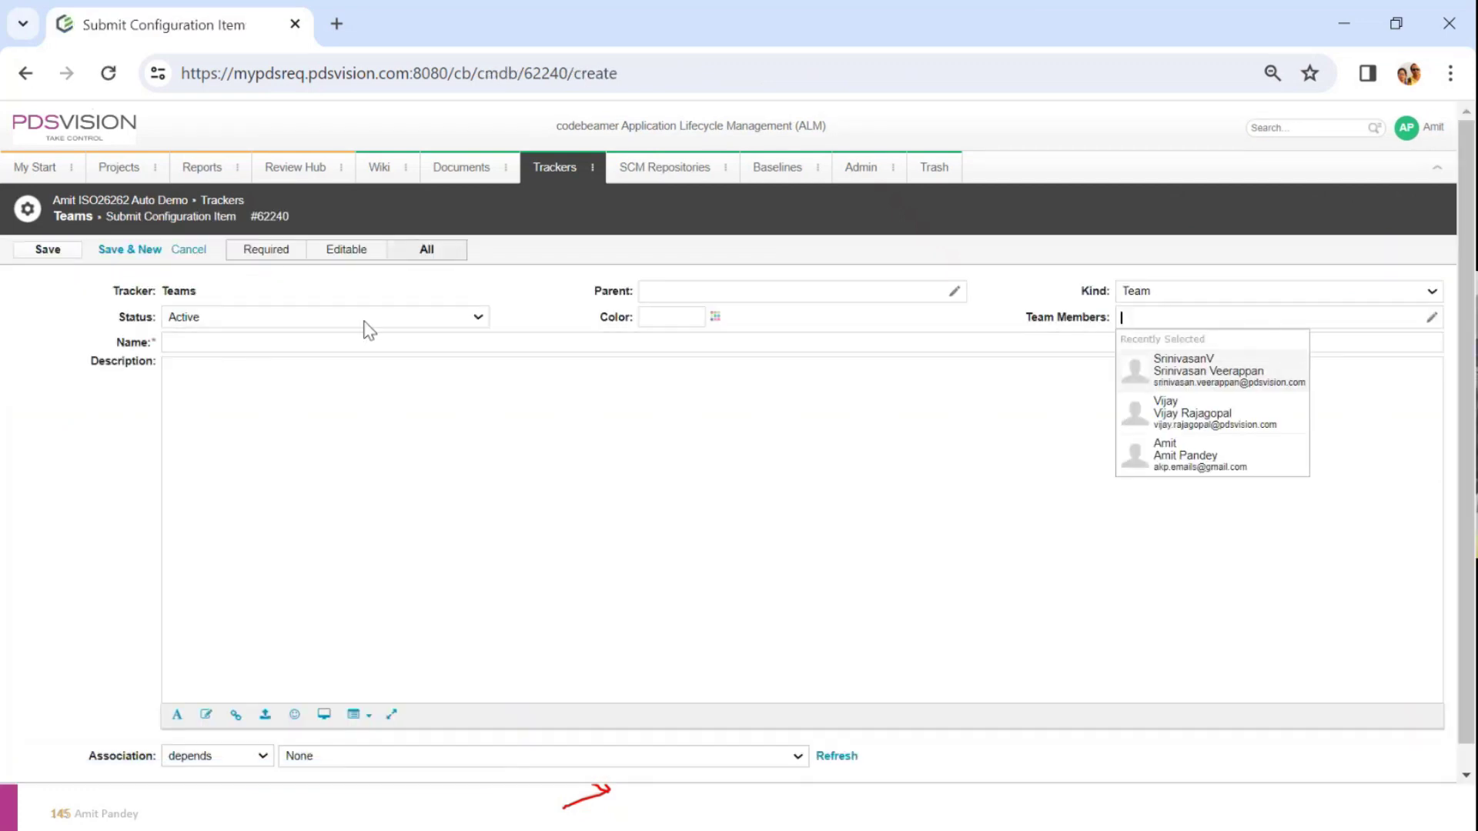
pyautogui.click(301, 344)
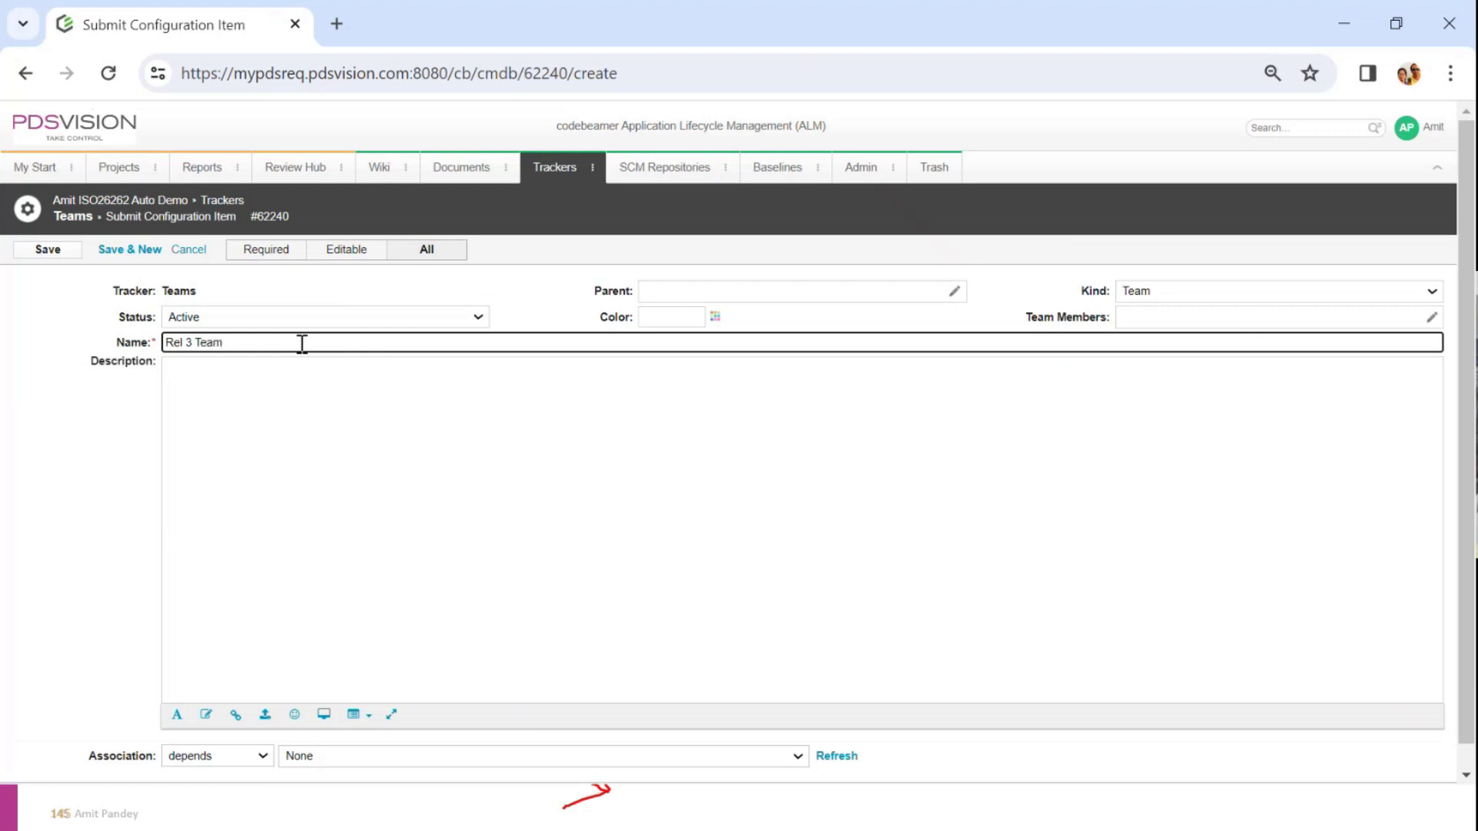
# Add two members to Rel 3 Team and save the new team.
pyautogui.click(1172, 323)
pyautogui.write('s')
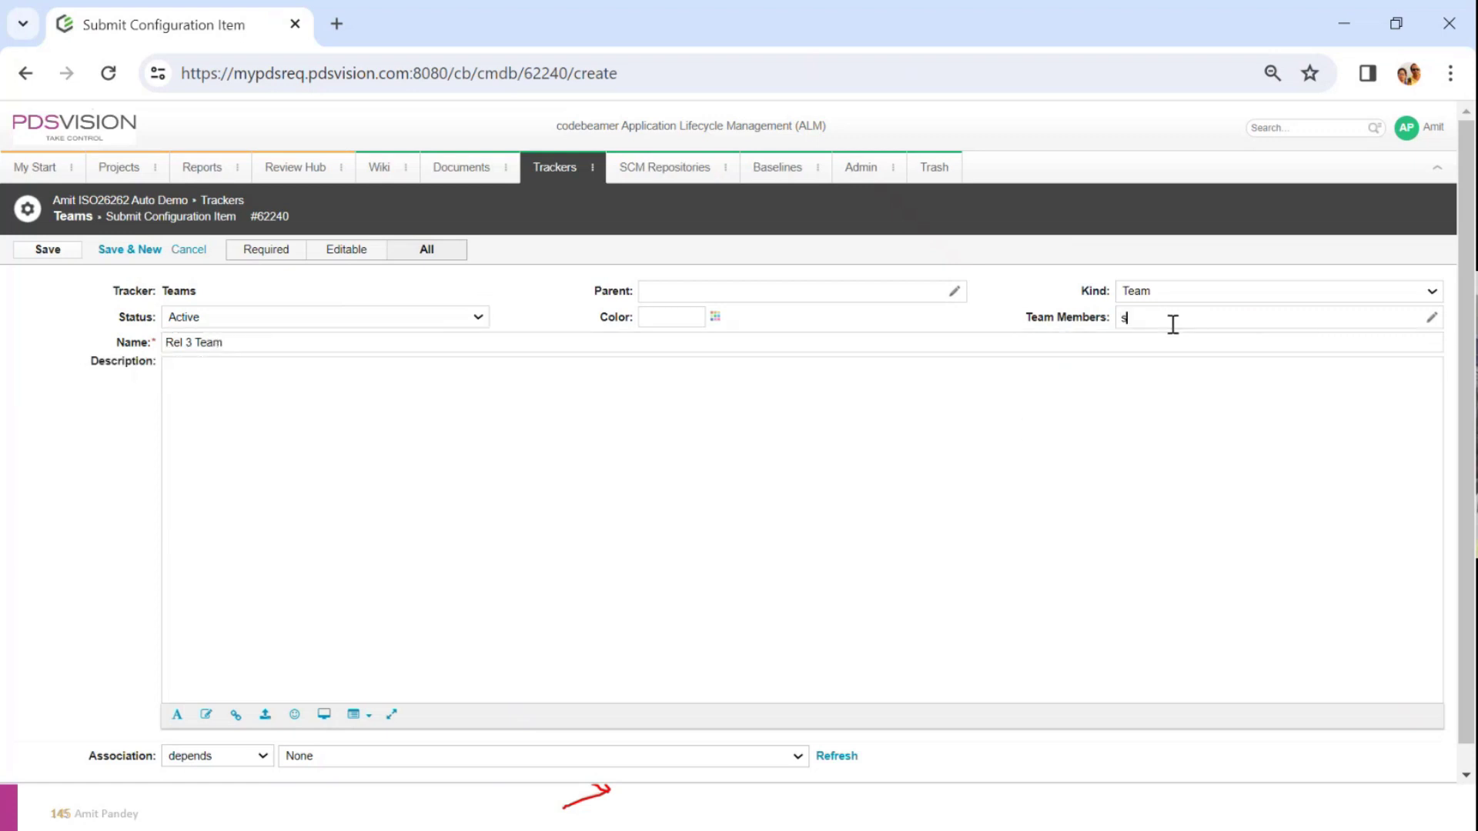
pyautogui.write('ri')
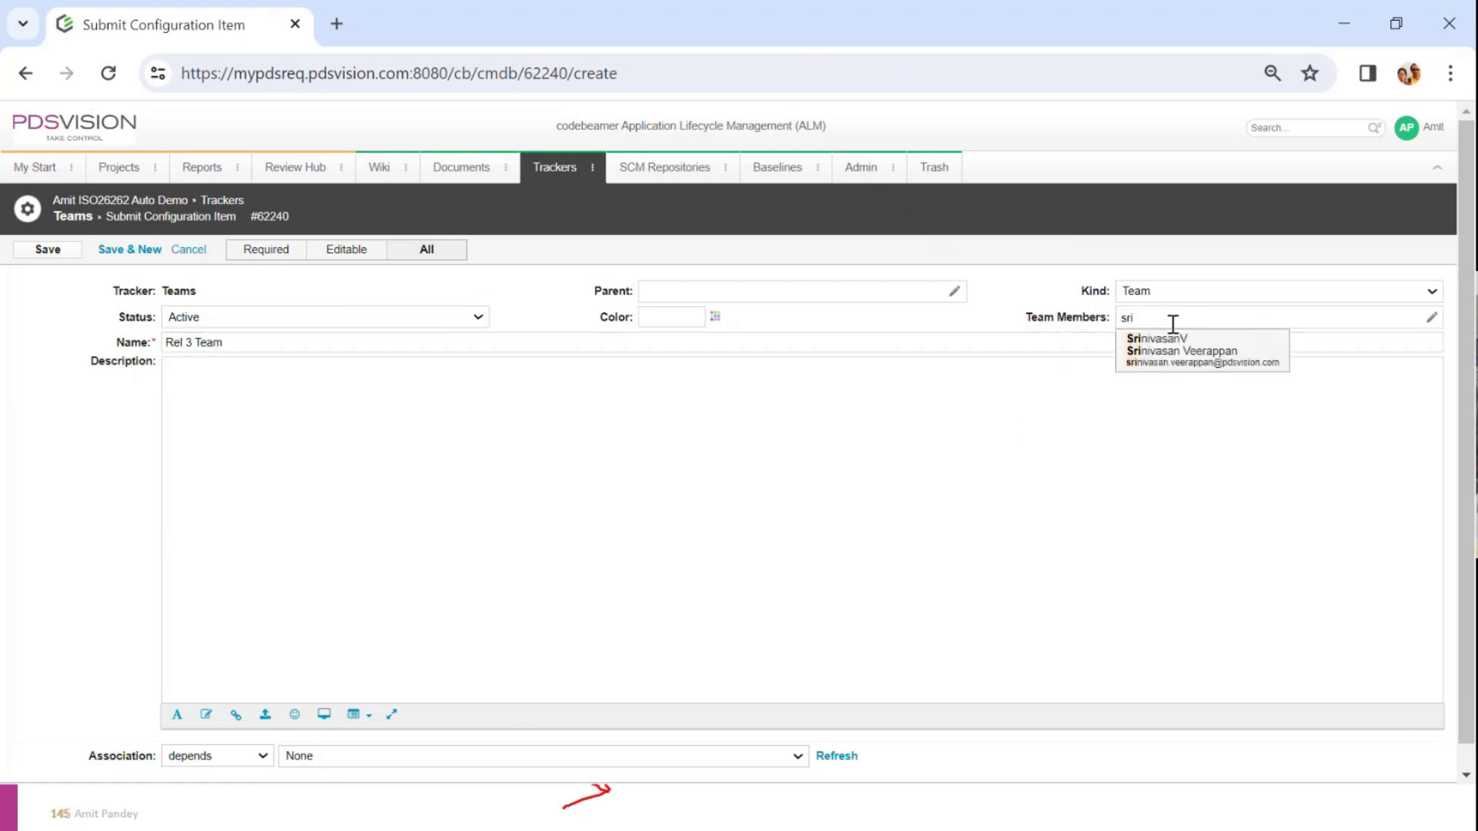
pyautogui.click(1167, 339)
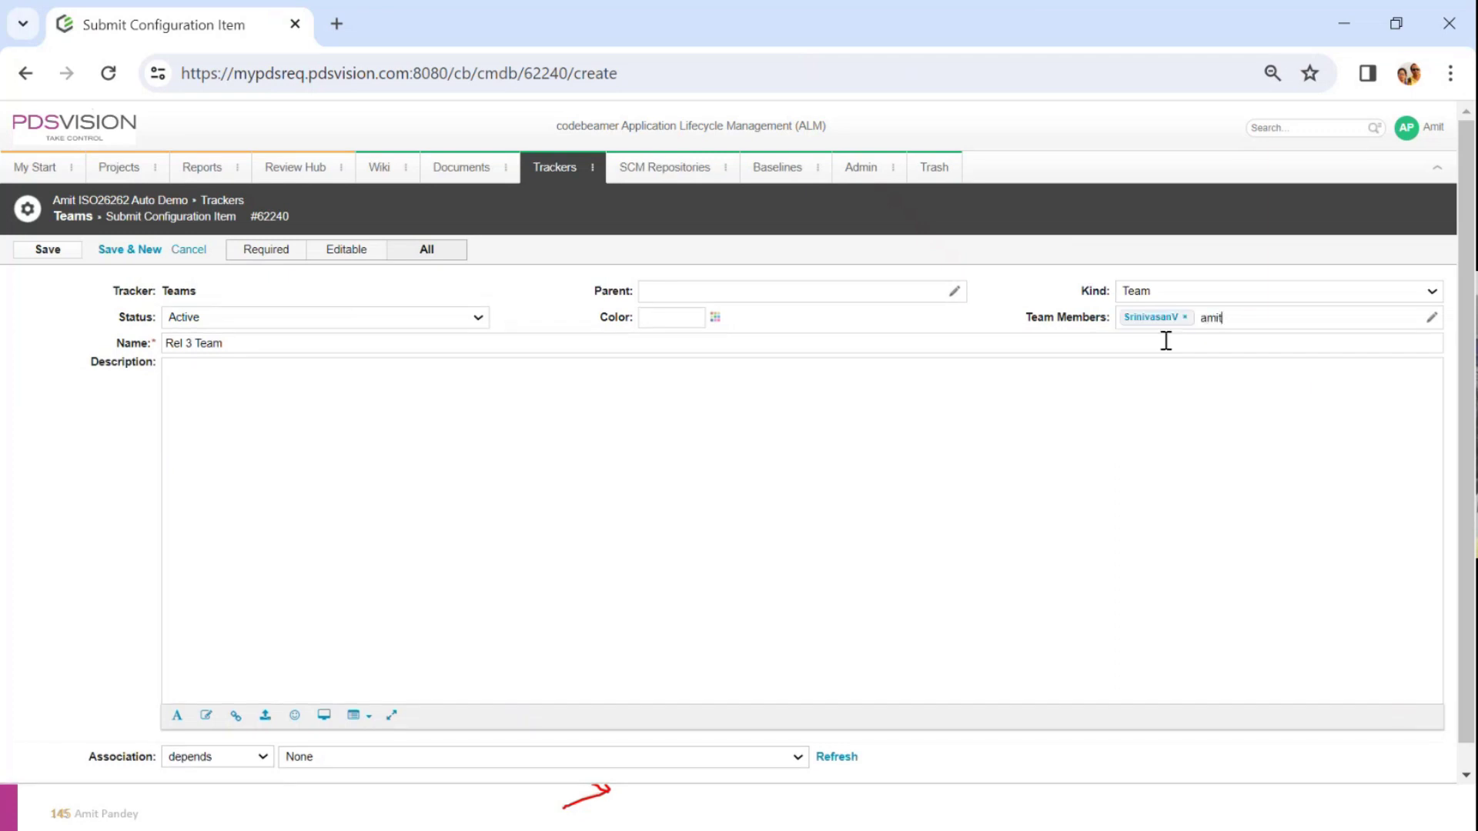
pyautogui.click(1166, 348)
pyautogui.click(64, 253)
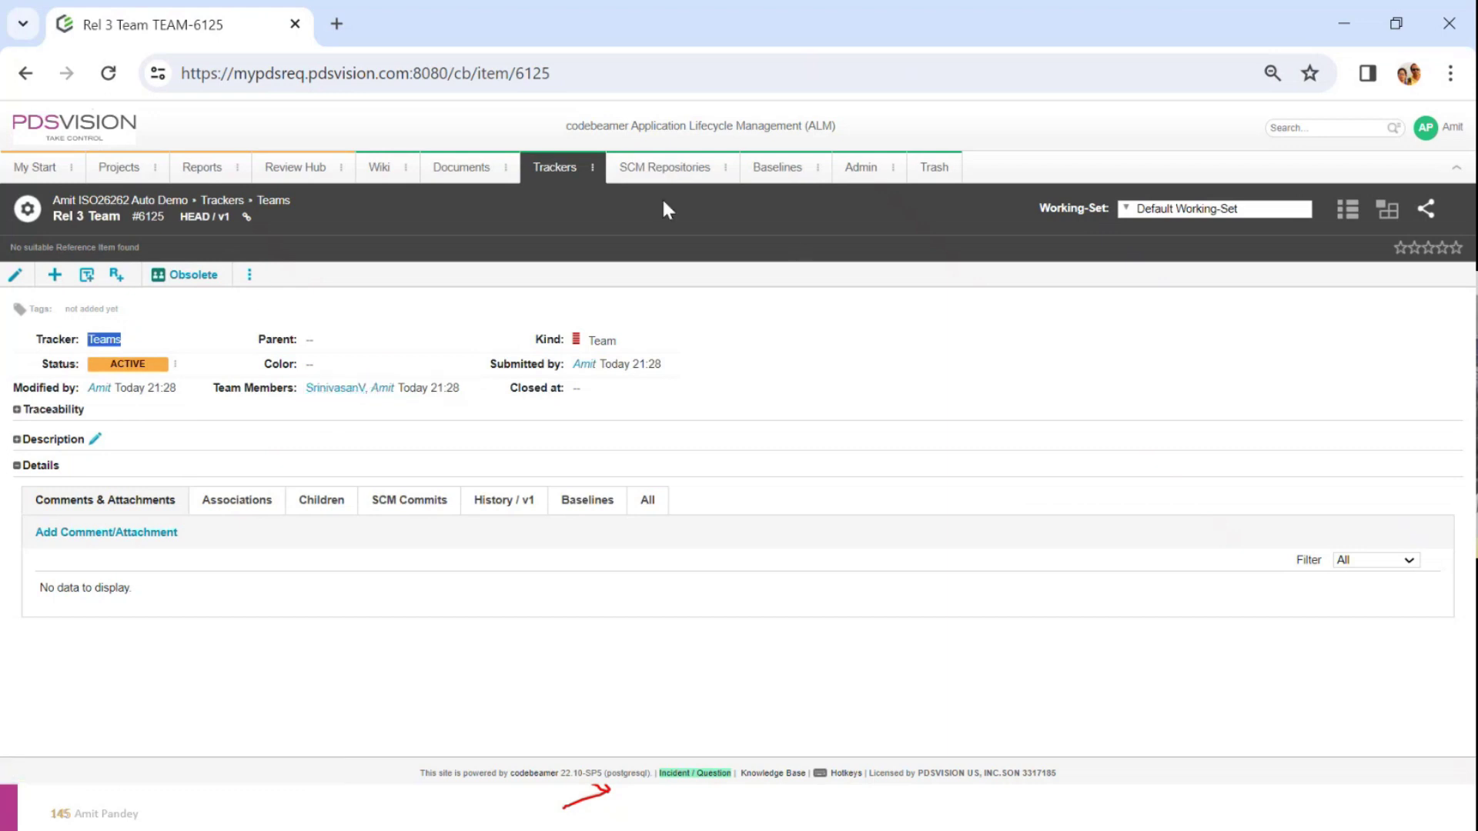
# Open the Release 2 (DEMO) dashboard from the project's Releases tracker.
pyautogui.click(571, 176)
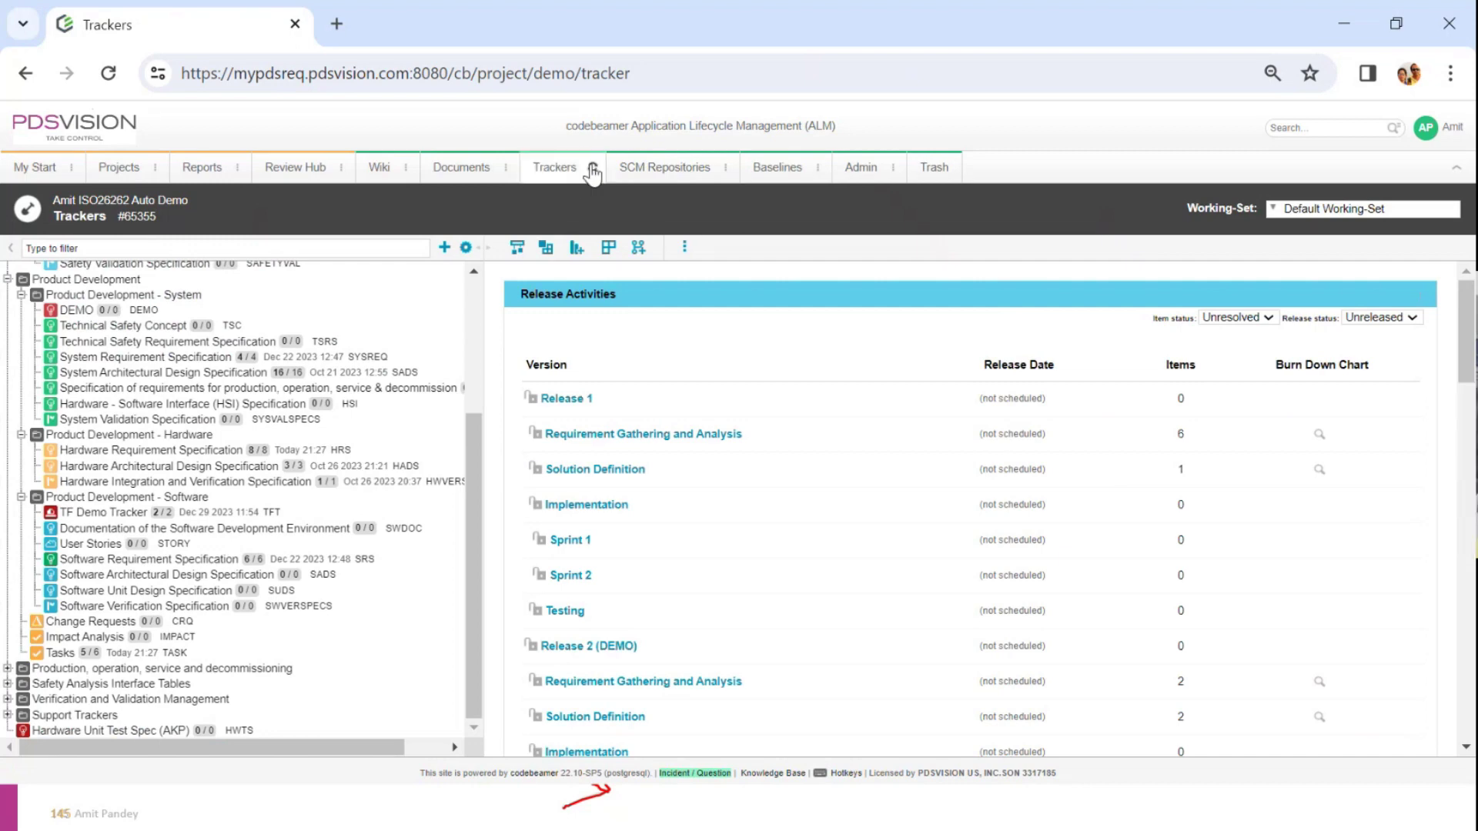
pyautogui.click(592, 167)
pyautogui.click(878, 293)
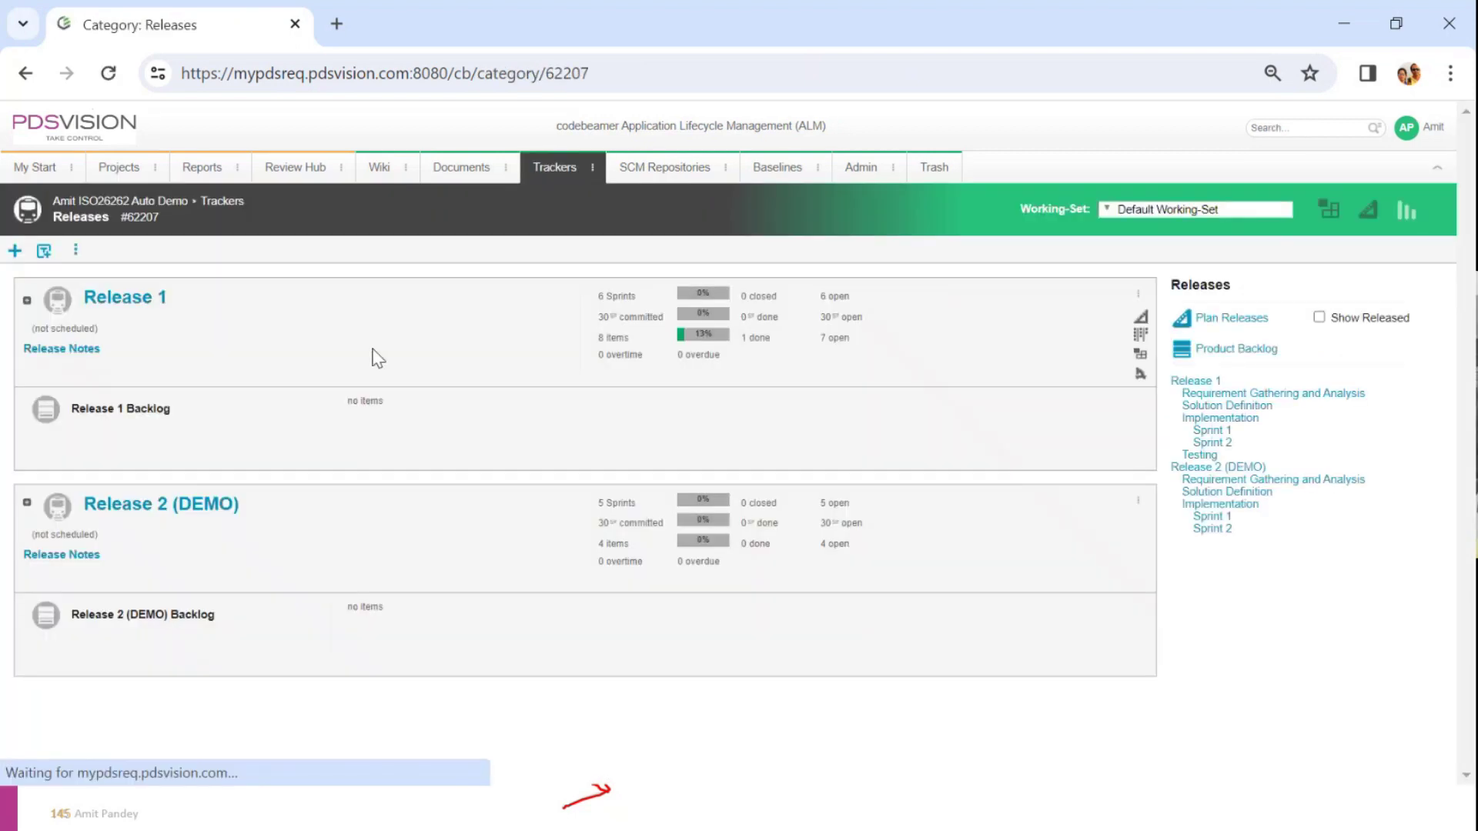
pyautogui.click(142, 513)
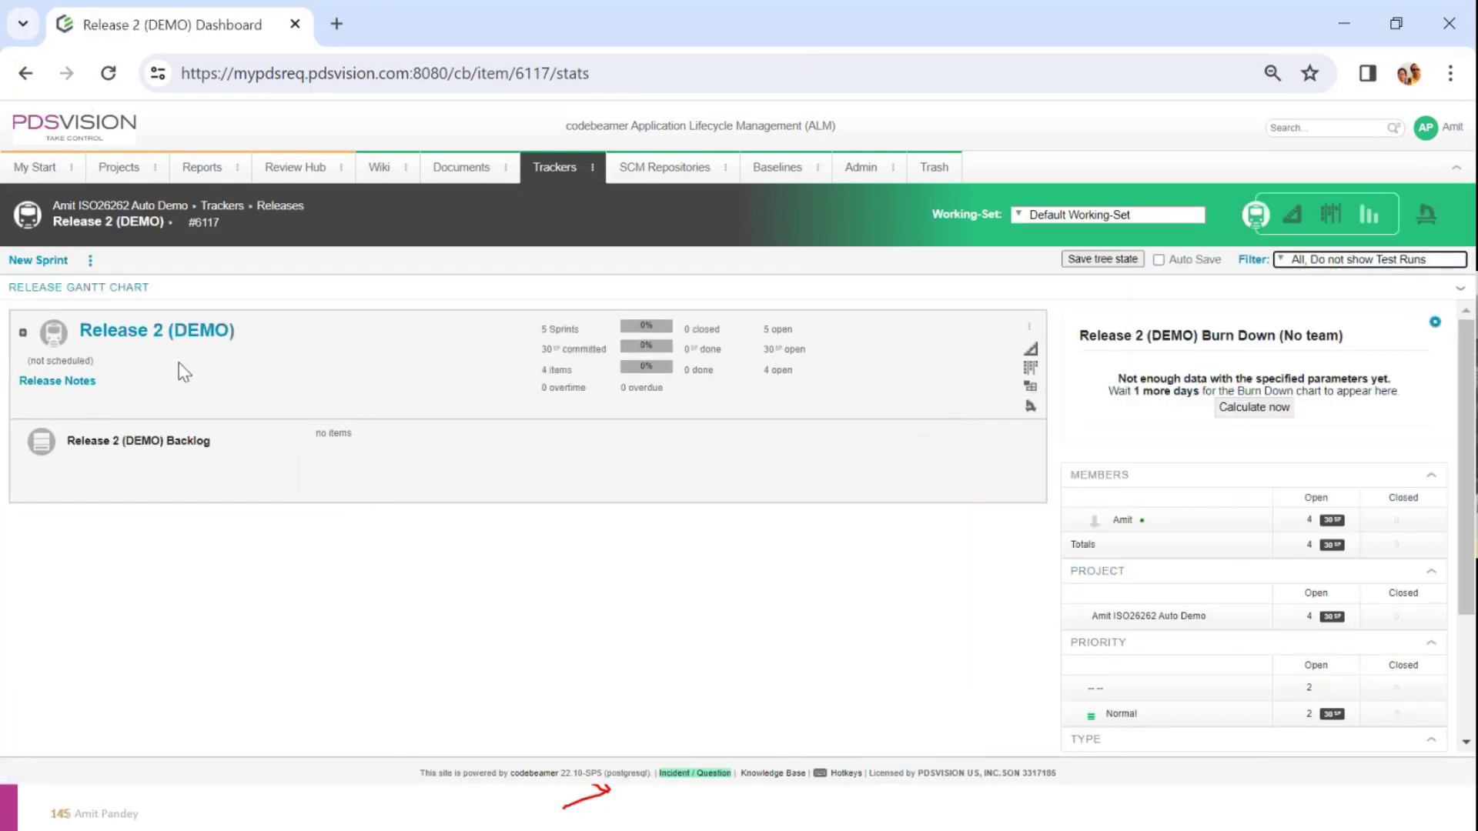
# Expand Release 2 (DEMO) and its Implementation sprint to examine the committed points and items of each sprint.
pyautogui.click(23, 333)
pyautogui.scroll(-2, 328, 435)
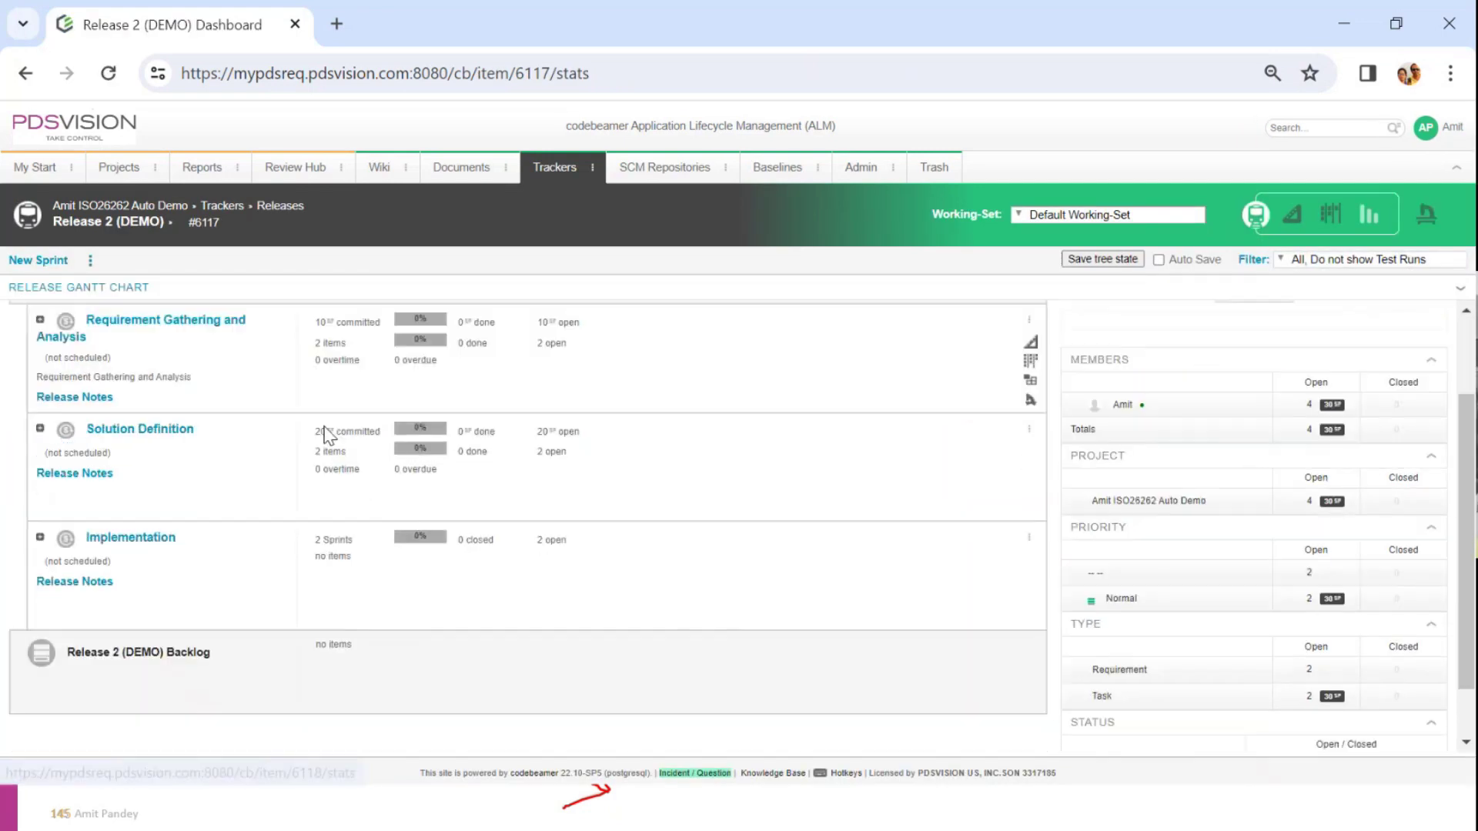
pyautogui.click(40, 538)
pyautogui.scroll(-3, 193, 550)
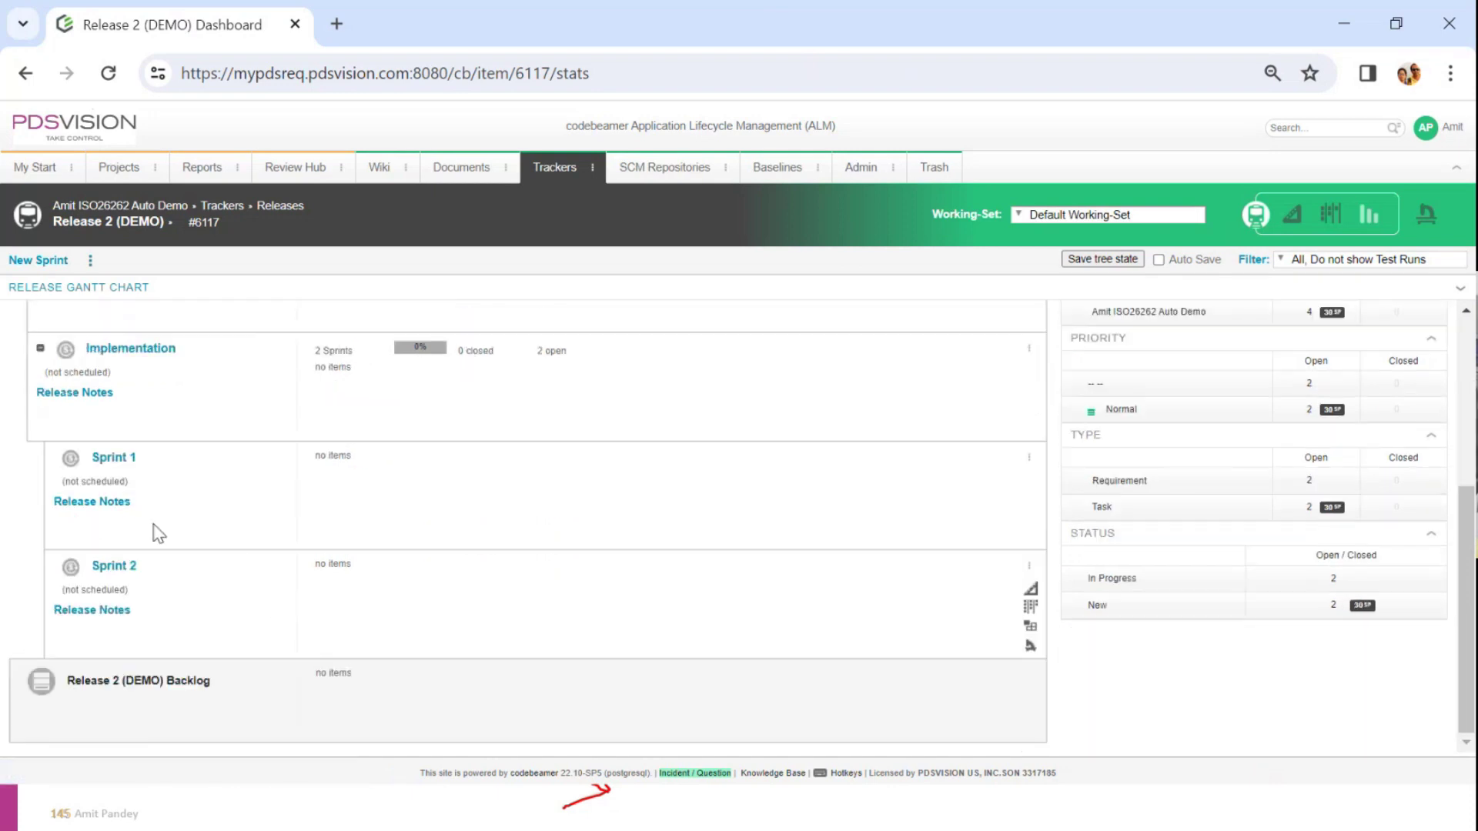
# Open the planner for Release 2 (DEMO) and display the items of the Requirement Gathering and Analysis sprint.
pyautogui.scroll(4, 214, 534)
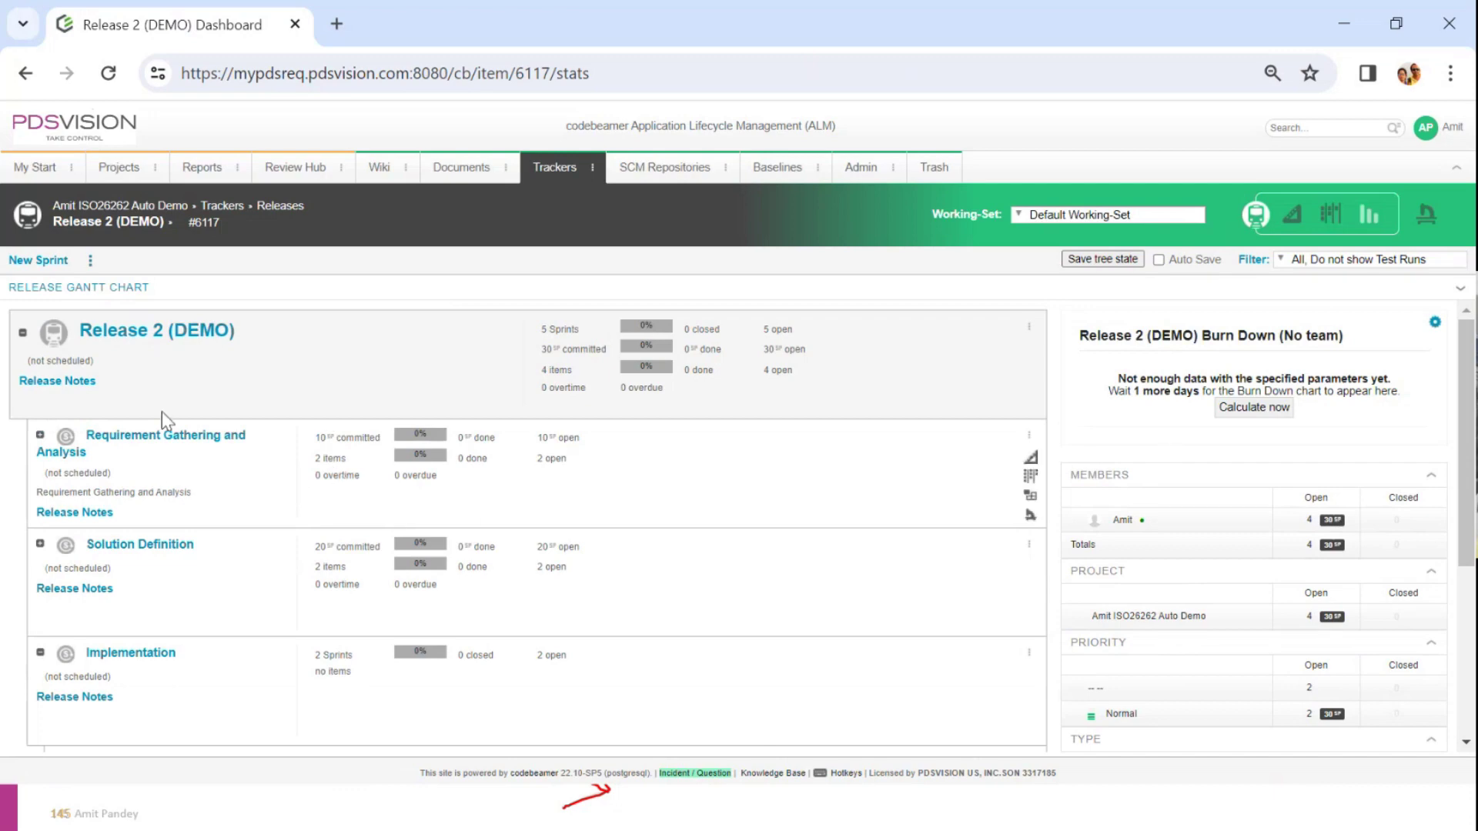
pyautogui.click(1033, 354)
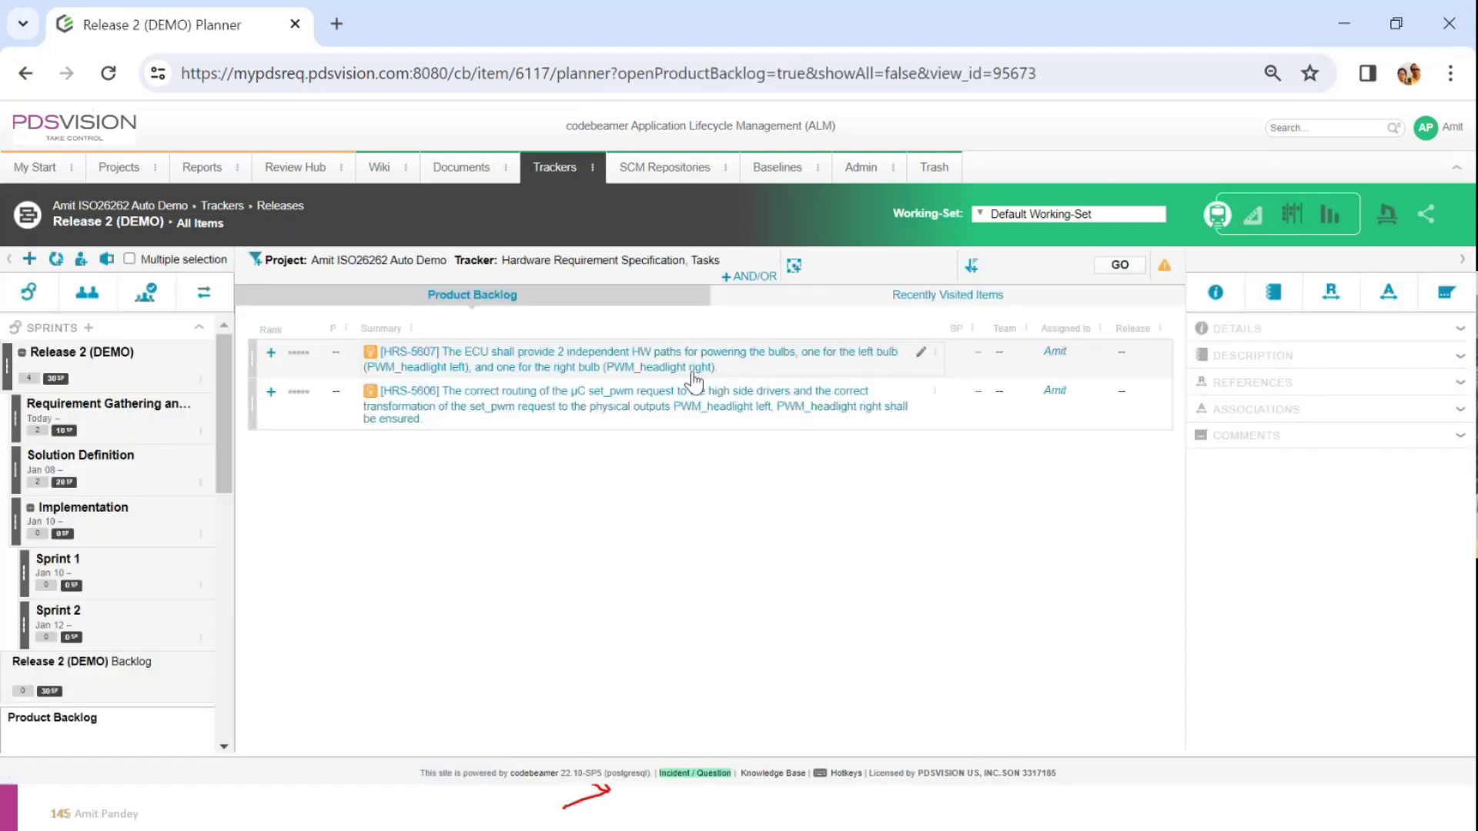
pyautogui.click(129, 428)
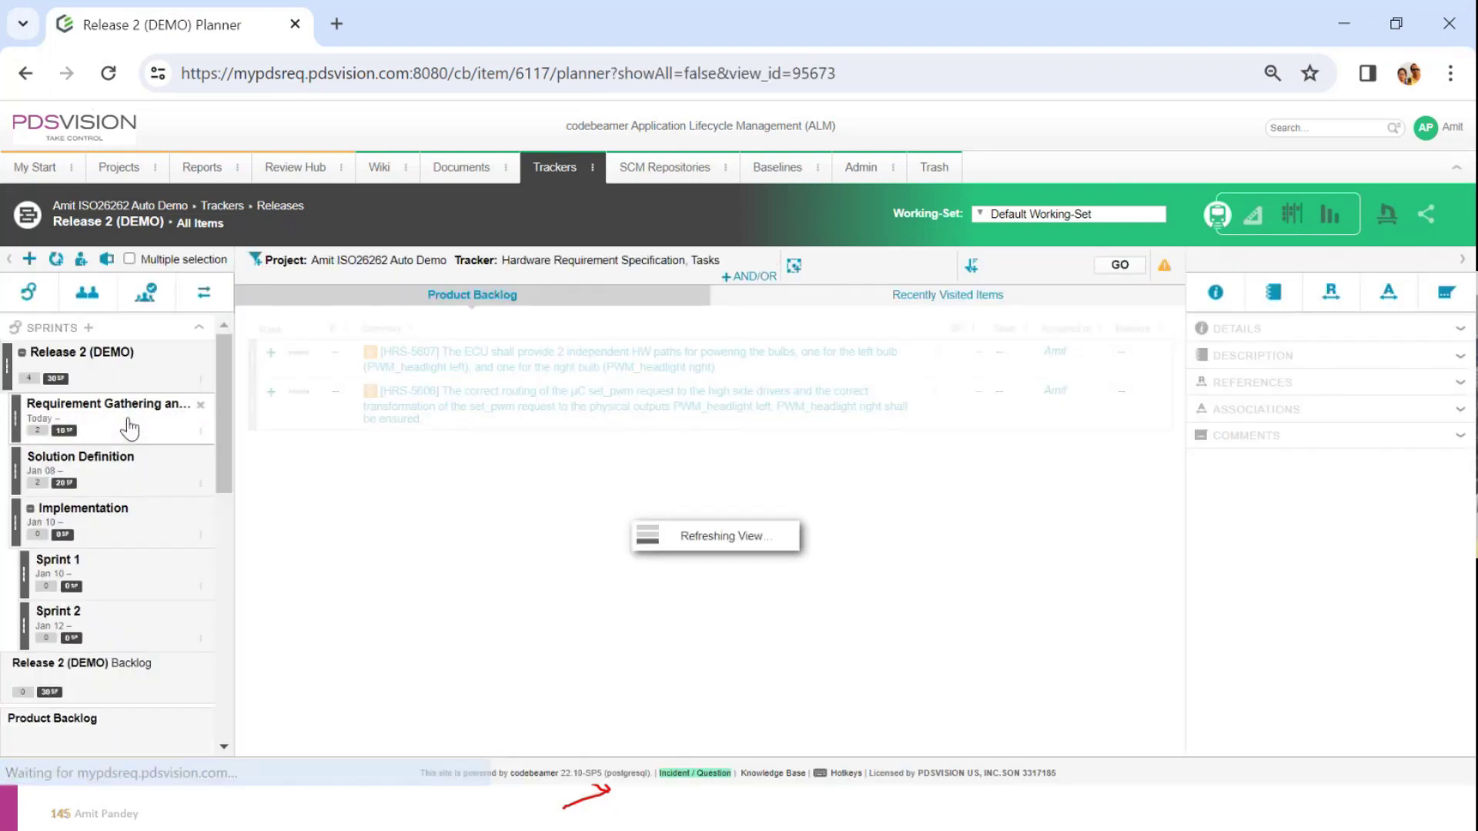
# Assign Rel 3 Team to requirement HRS-5608 in the Requirement Gathering and Analysis sprint.
pyautogui.click(861, 368)
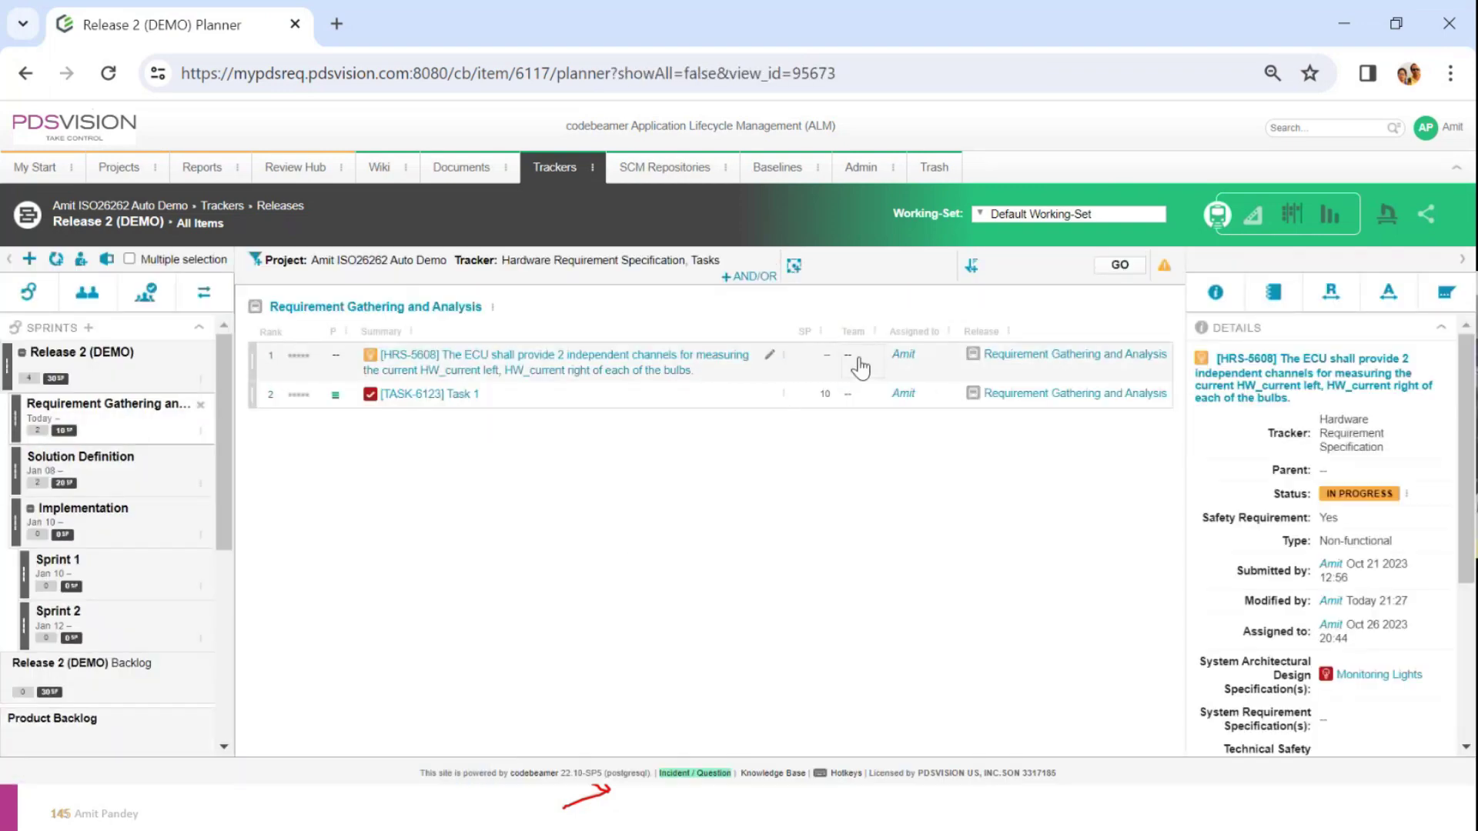
pyautogui.click(857, 367)
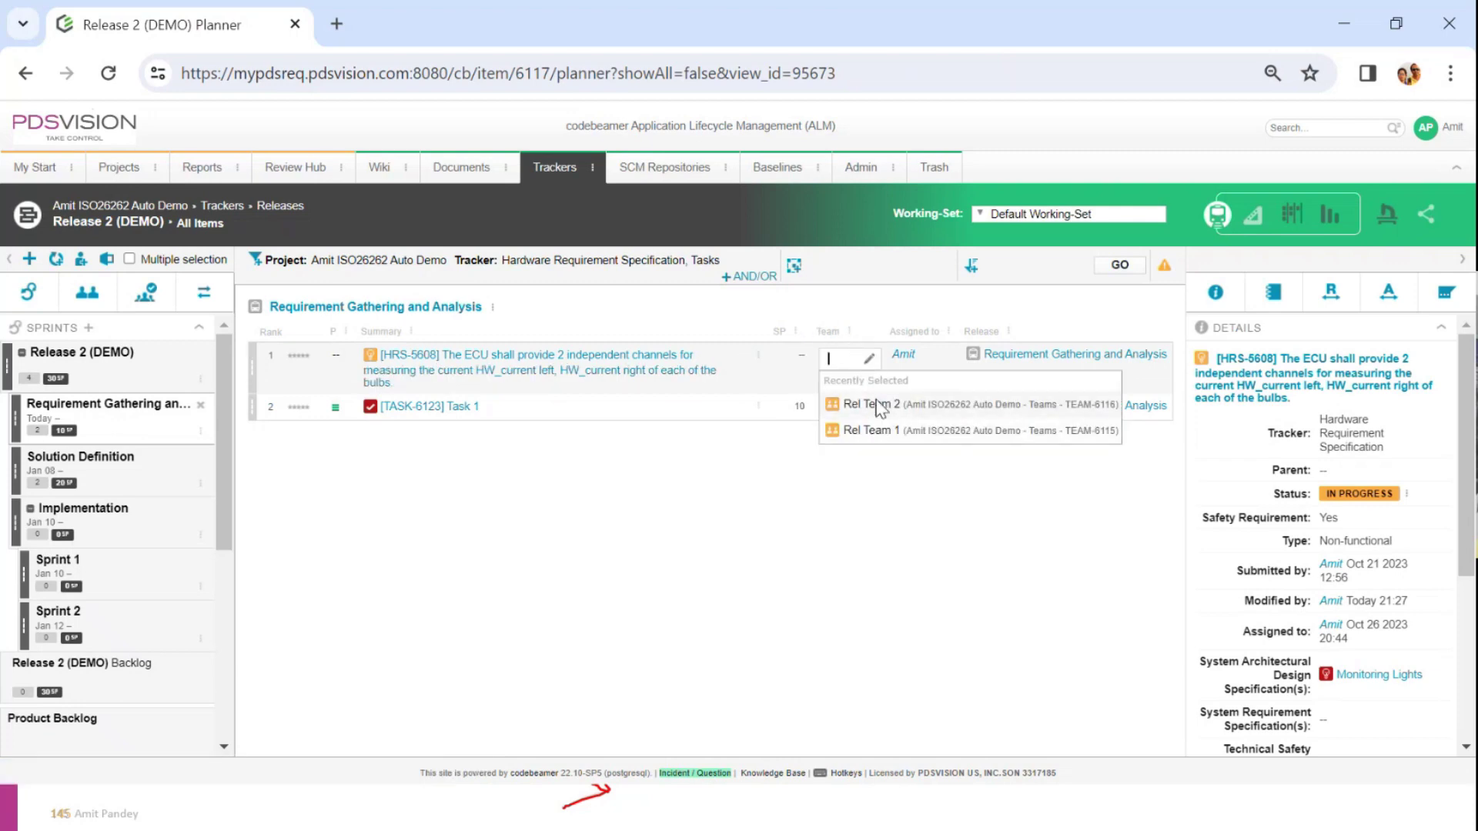
pyautogui.write('R')
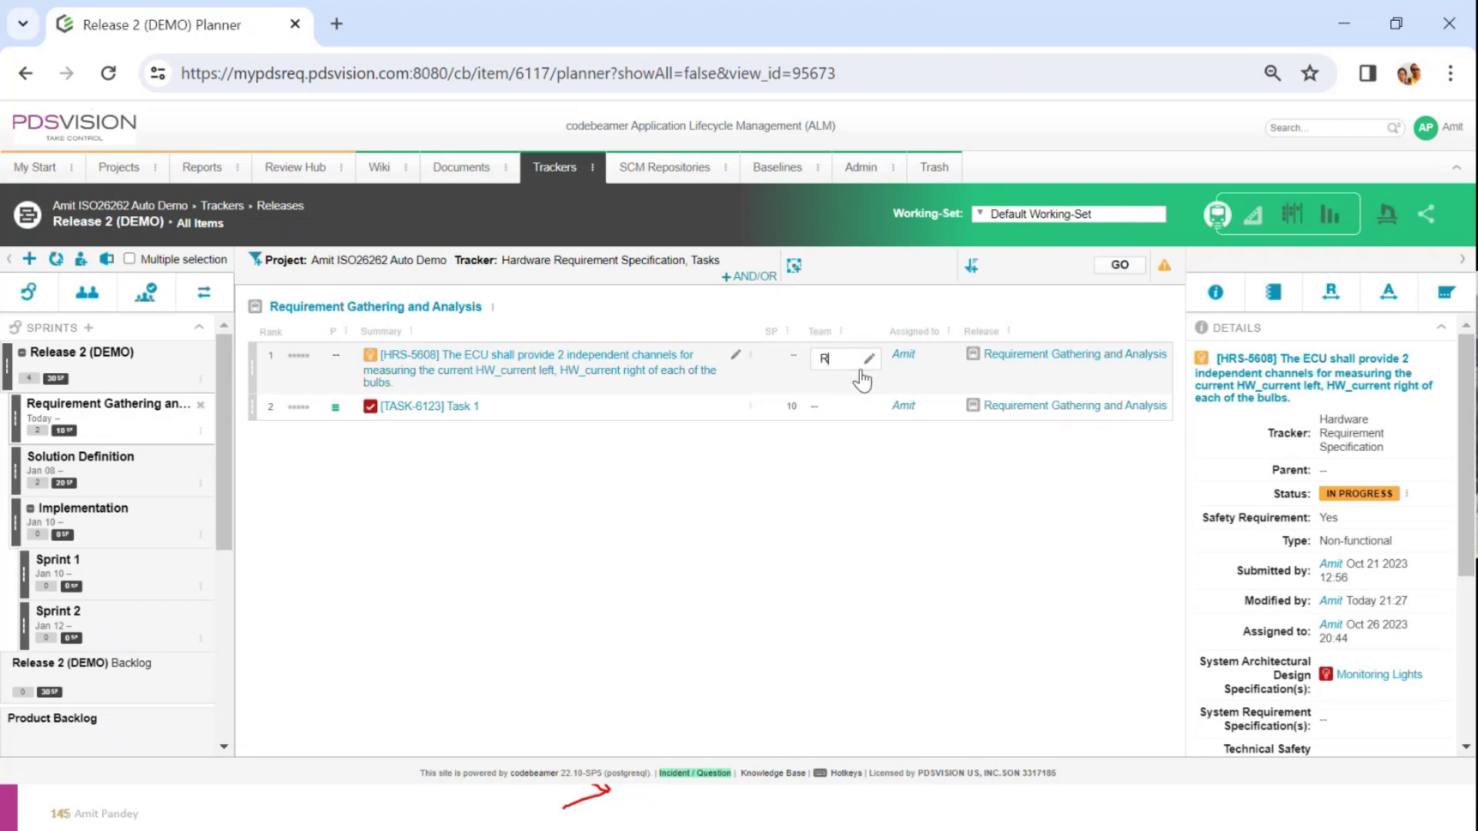
pyautogui.write('el 3')
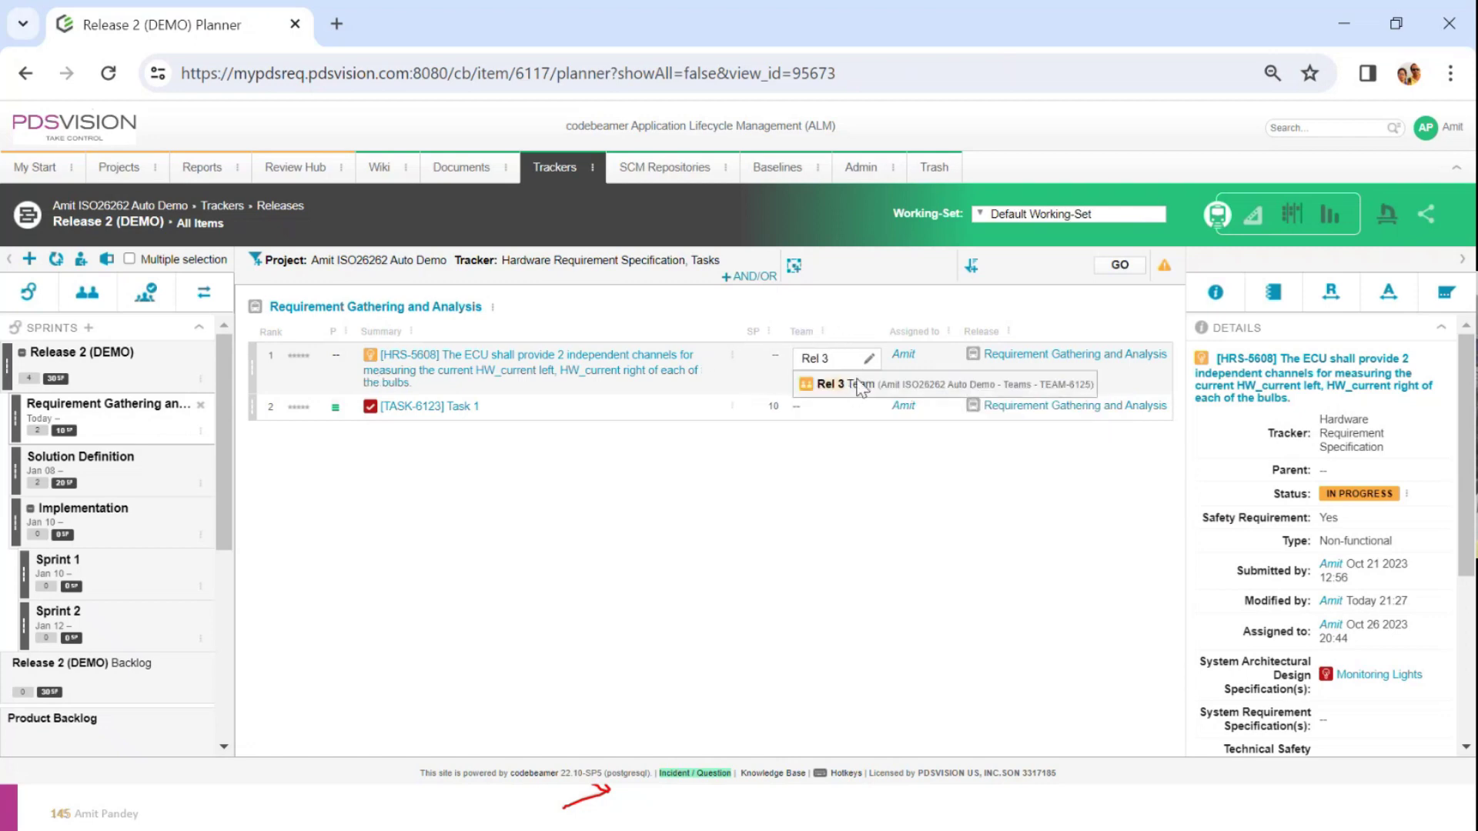
pyautogui.click(860, 387)
pyautogui.click(891, 553)
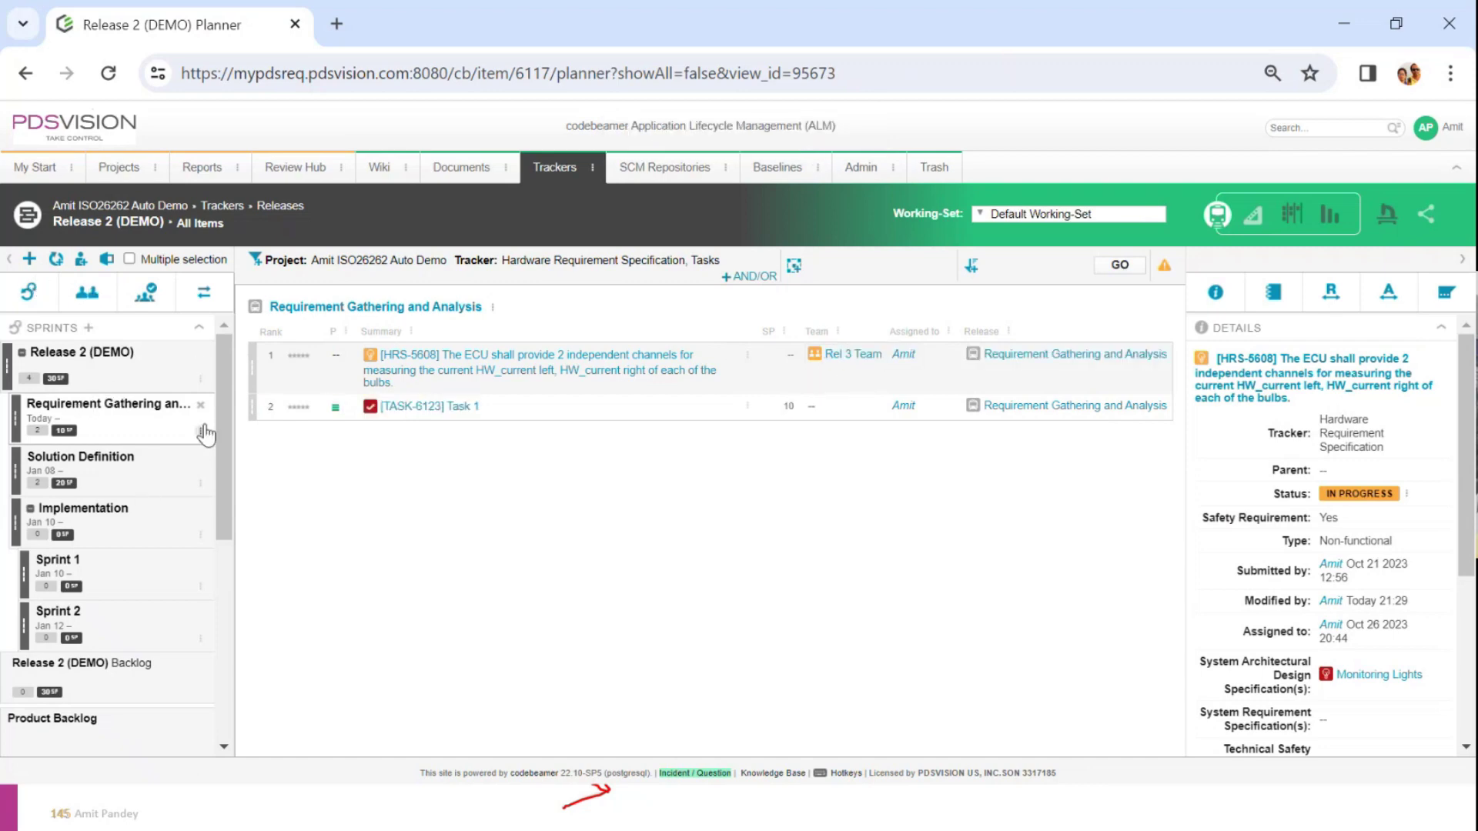
# Assign Rel 3 Team to Task 1 (TASK-6123) in the Requirement Gathering and Analysis sprint.
pyautogui.moveTo(222, 398); pyautogui.dragTo(219, 523)
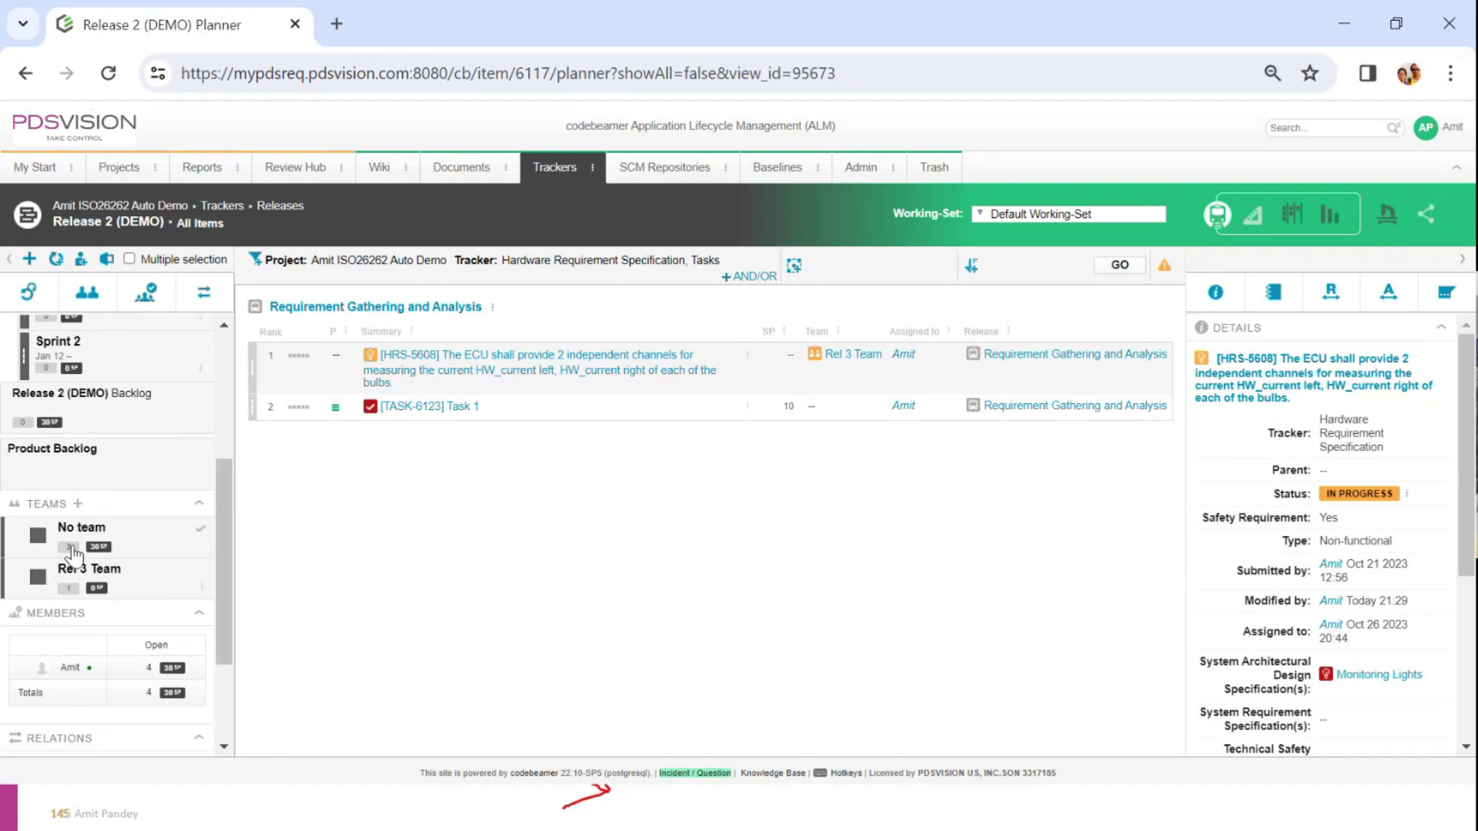
pyautogui.click(826, 410)
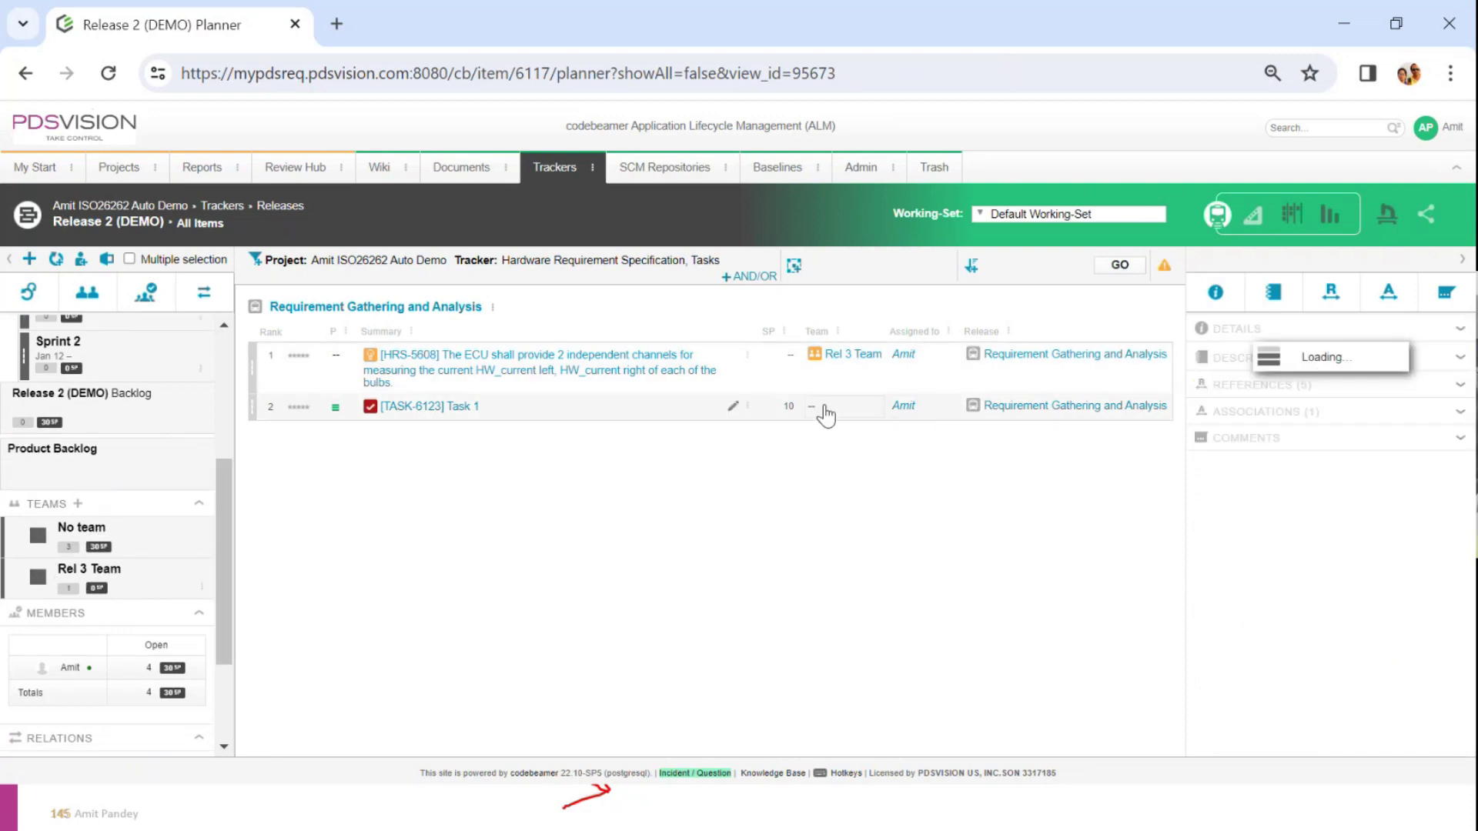
pyautogui.click(831, 405)
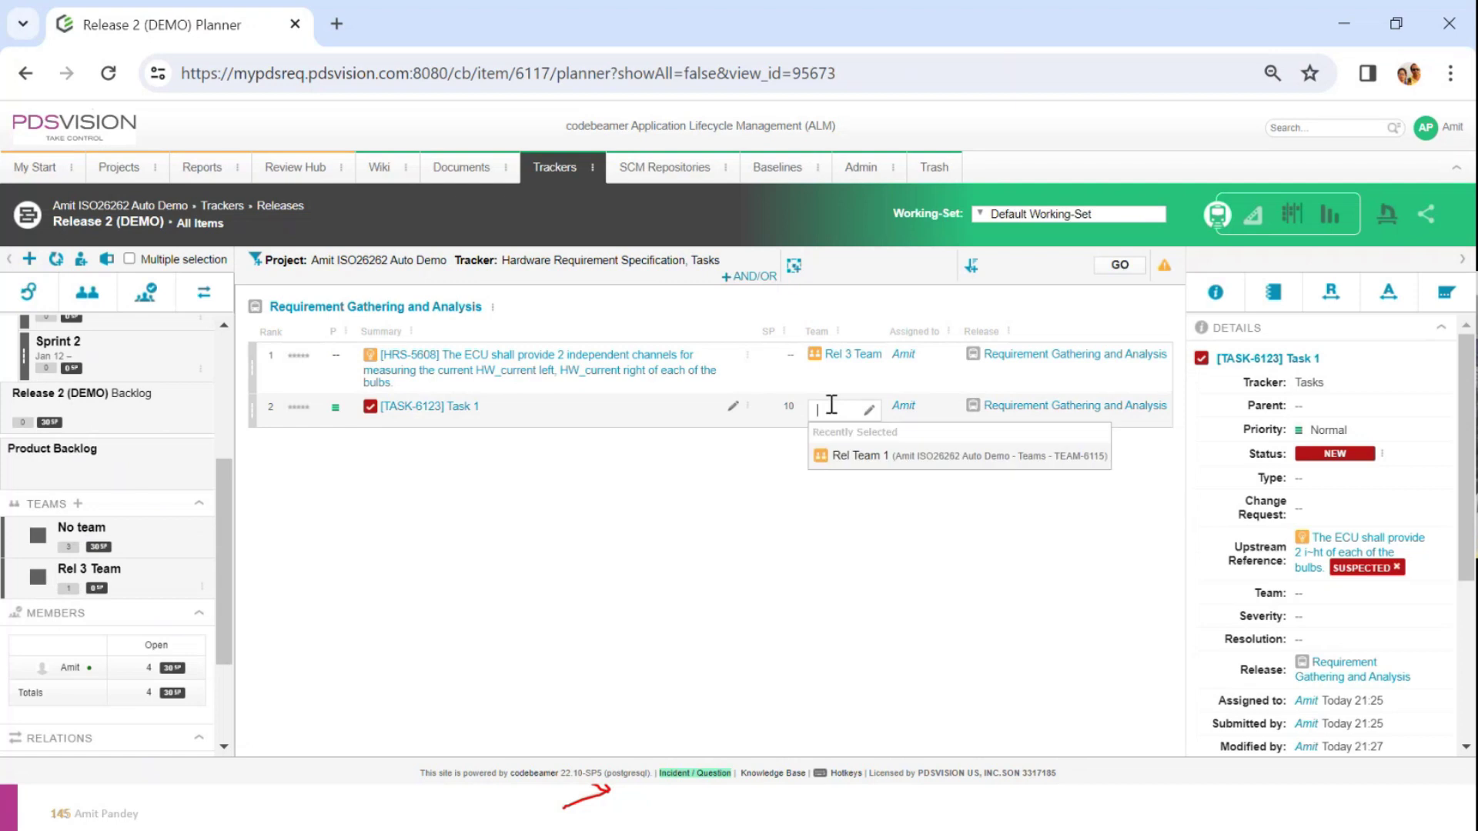
pyautogui.write('Rel 3')
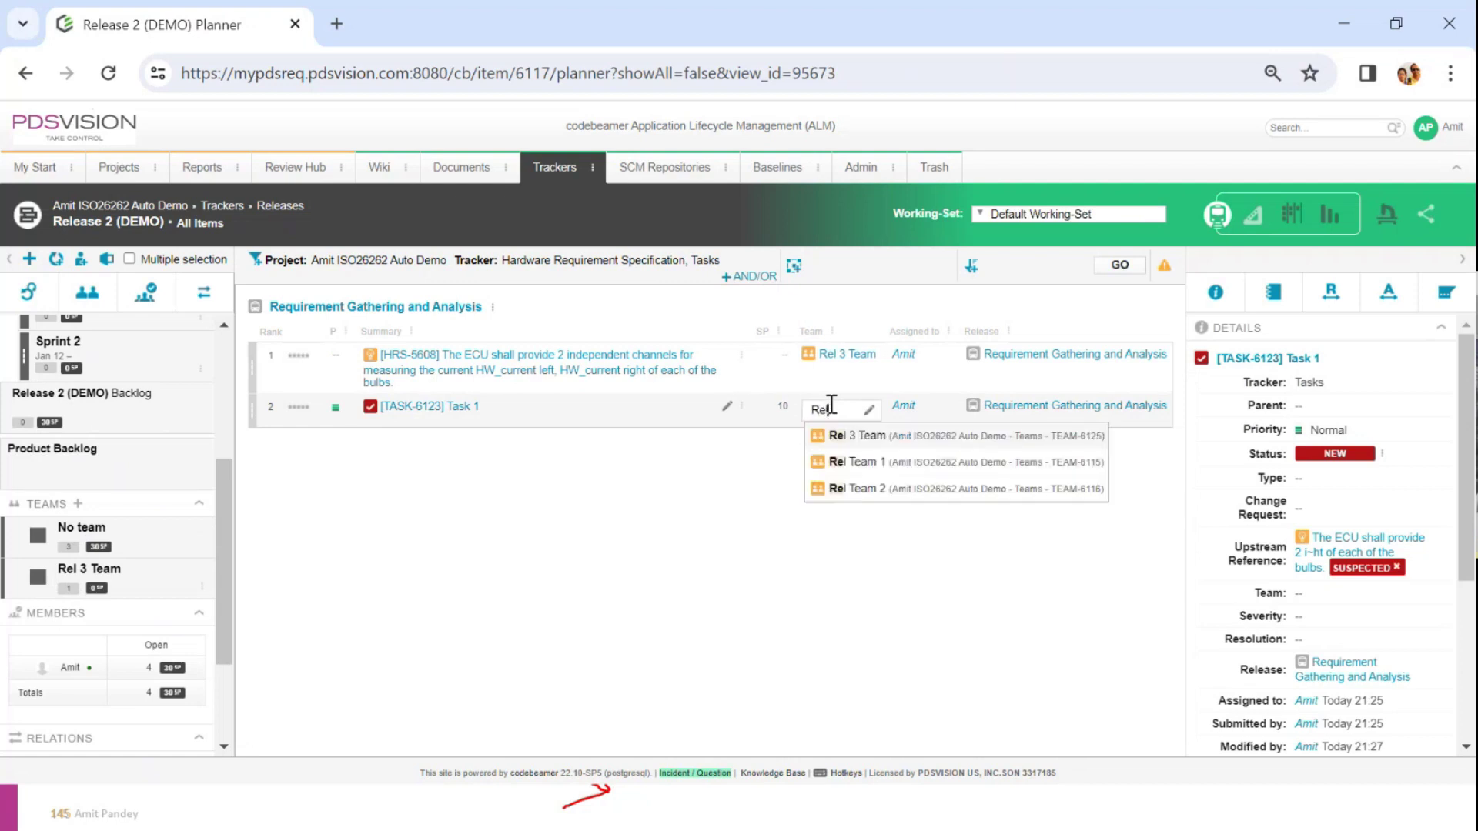
pyautogui.click(854, 435)
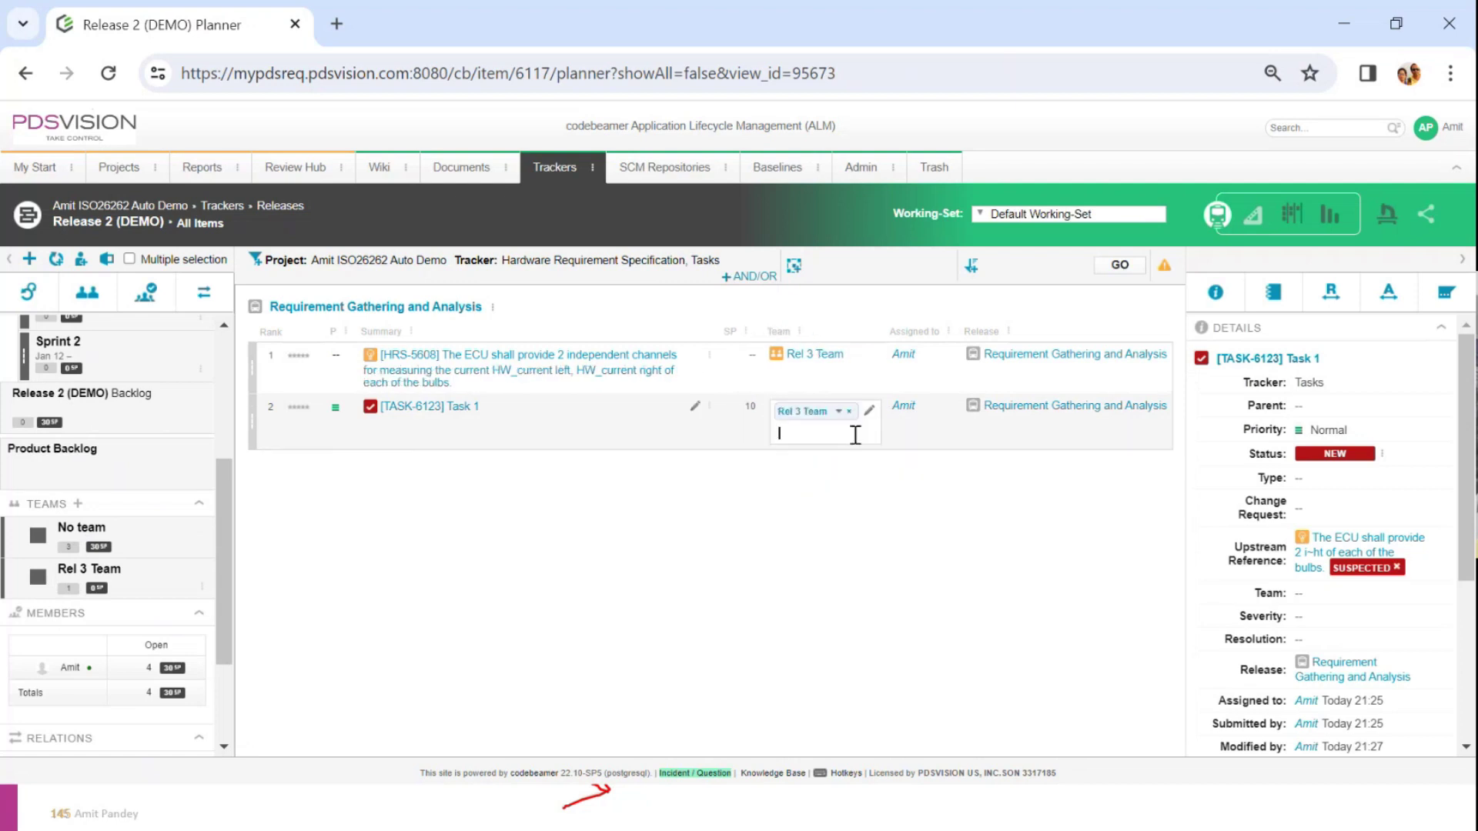
pyautogui.click(888, 561)
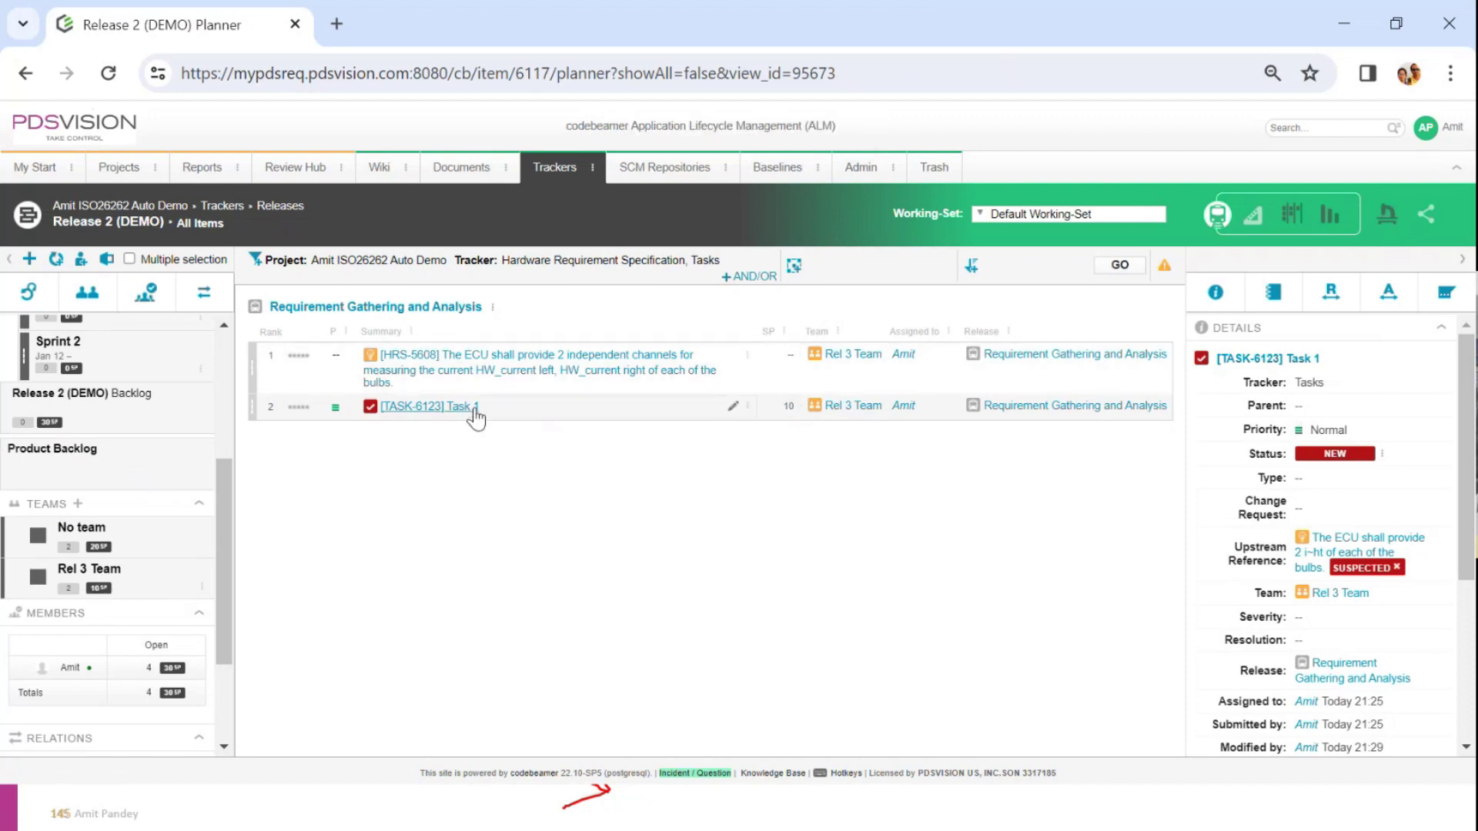
# Review the sprint and team story point allocation in the planner and display the Solution Definition sprint's items.
pyautogui.scroll(4, 212, 493)
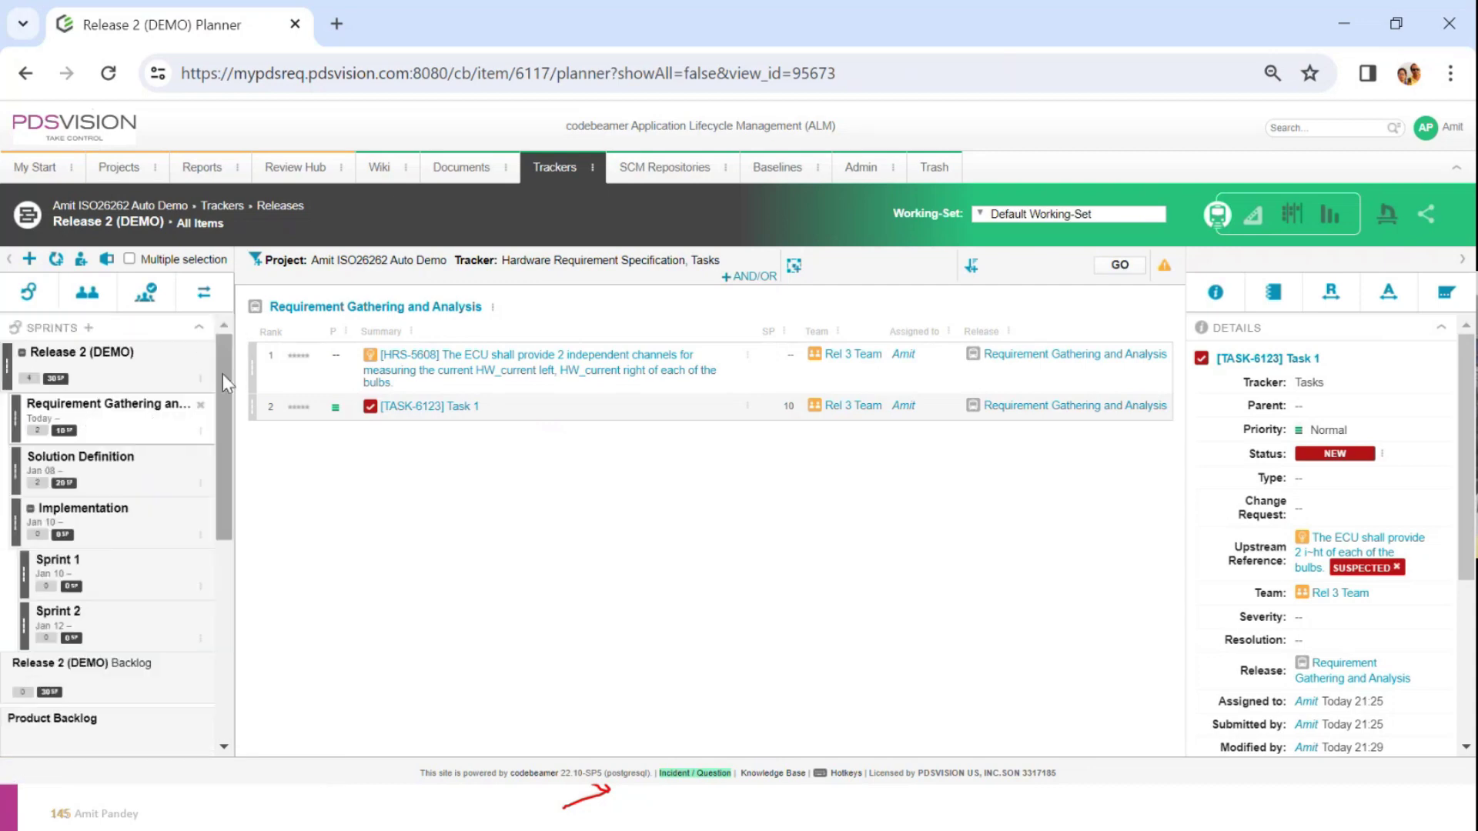
pyautogui.scroll(-3, 223, 373)
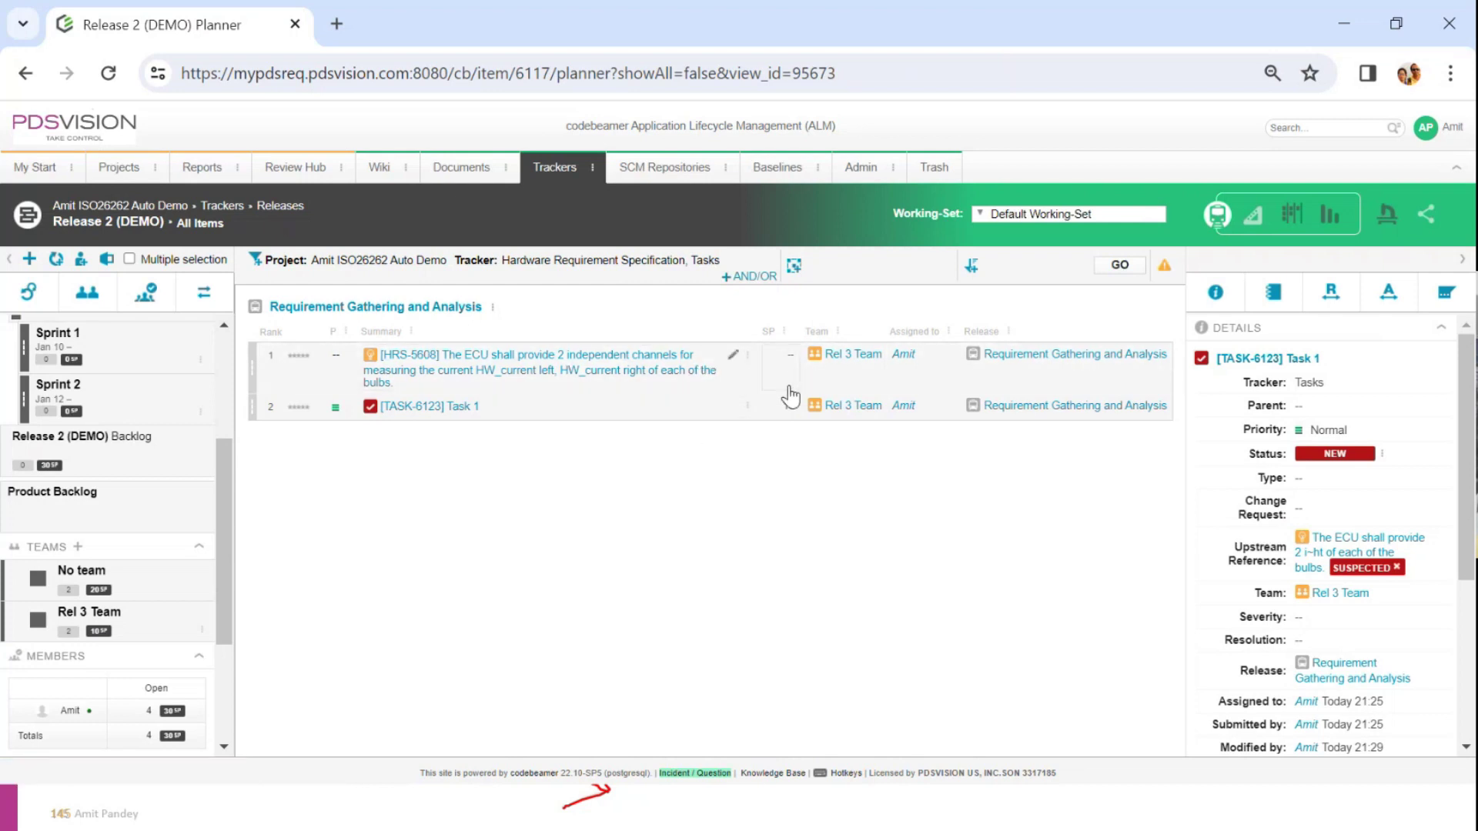
pyautogui.moveTo(229, 631); pyautogui.dragTo(227, 636)
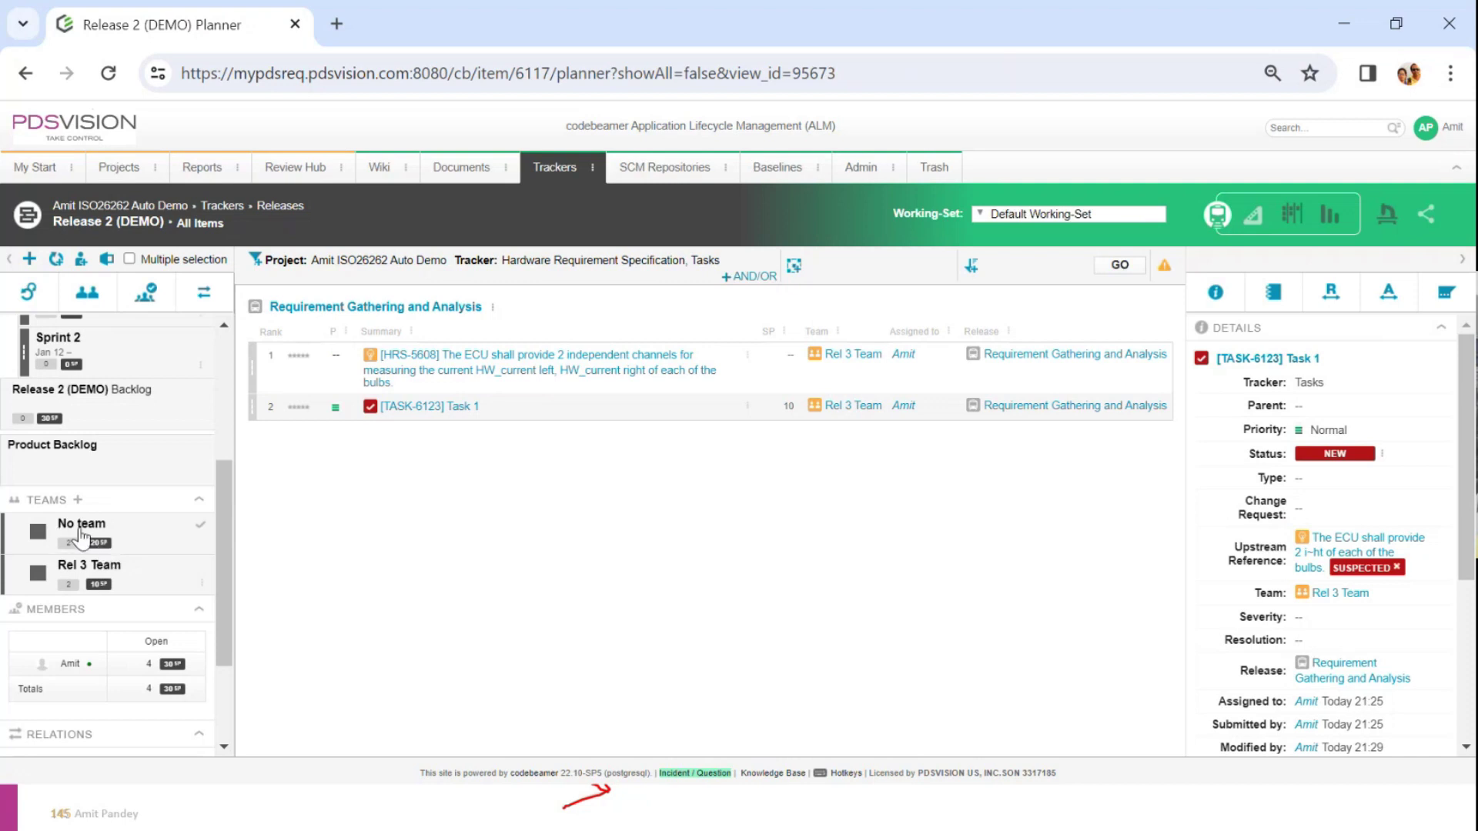
pyautogui.scroll(4, 229, 534)
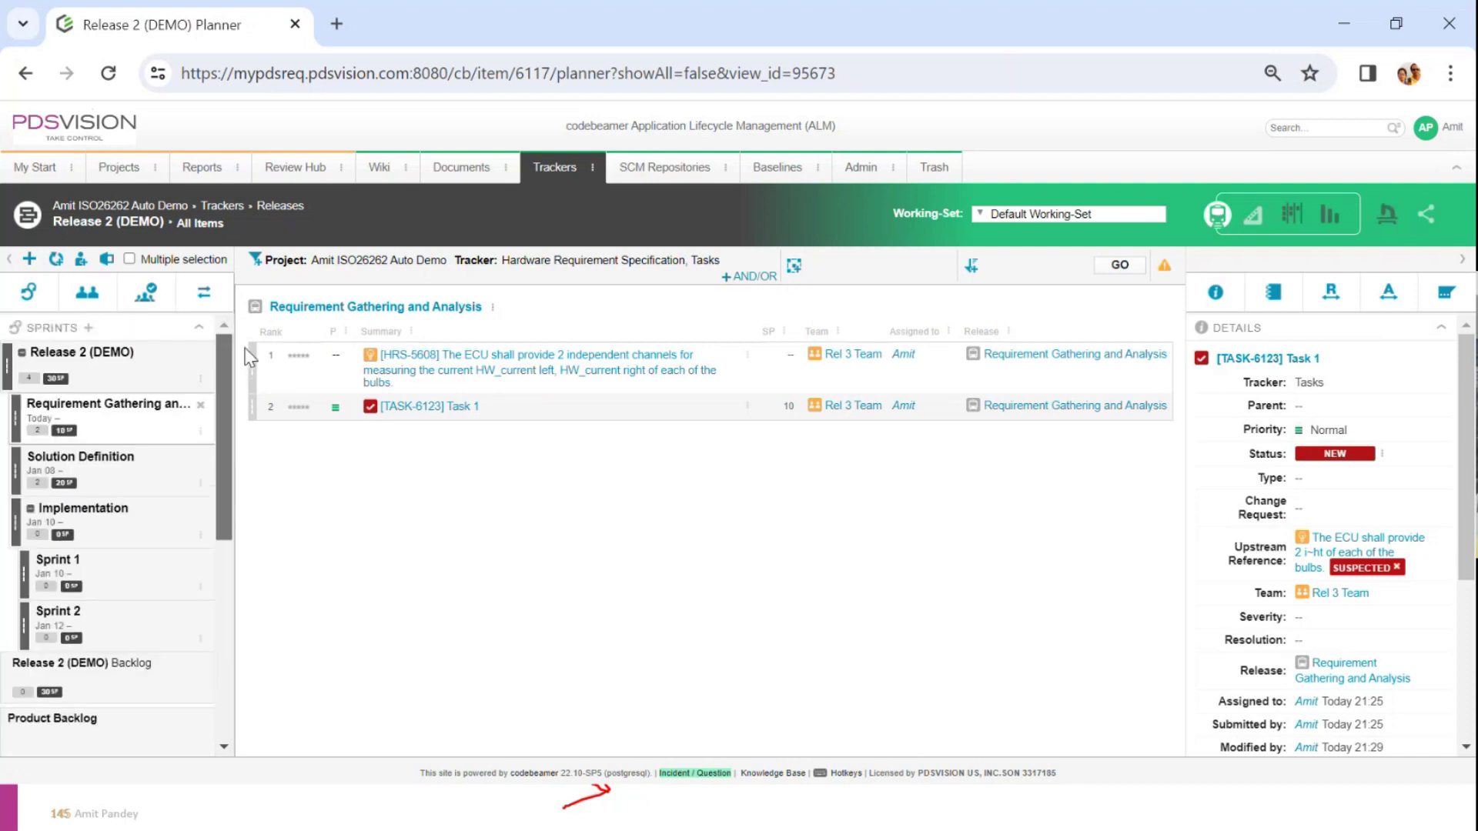
pyautogui.click(94, 479)
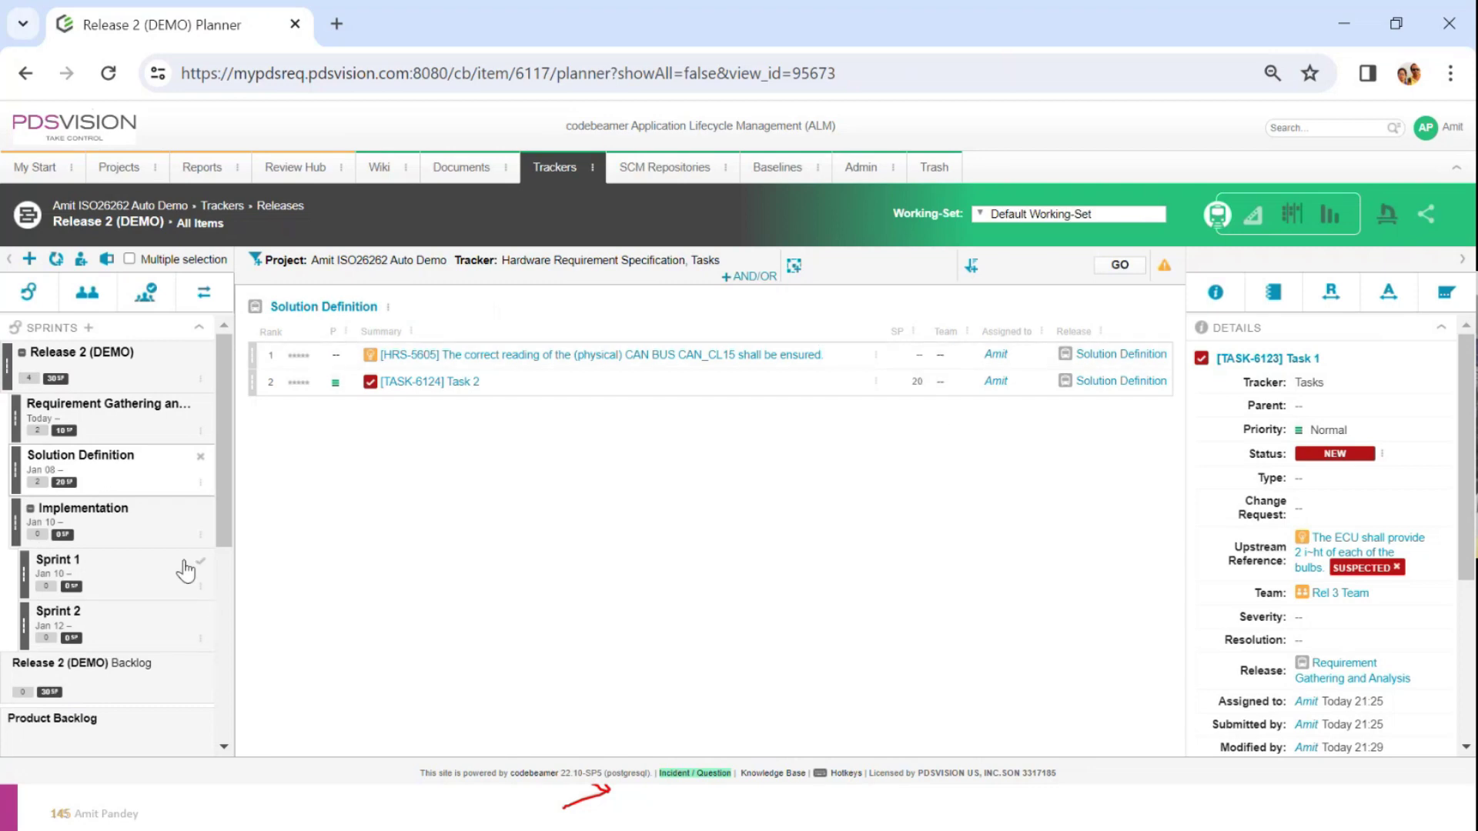
pyautogui.hotkey('alt', 'Tab')
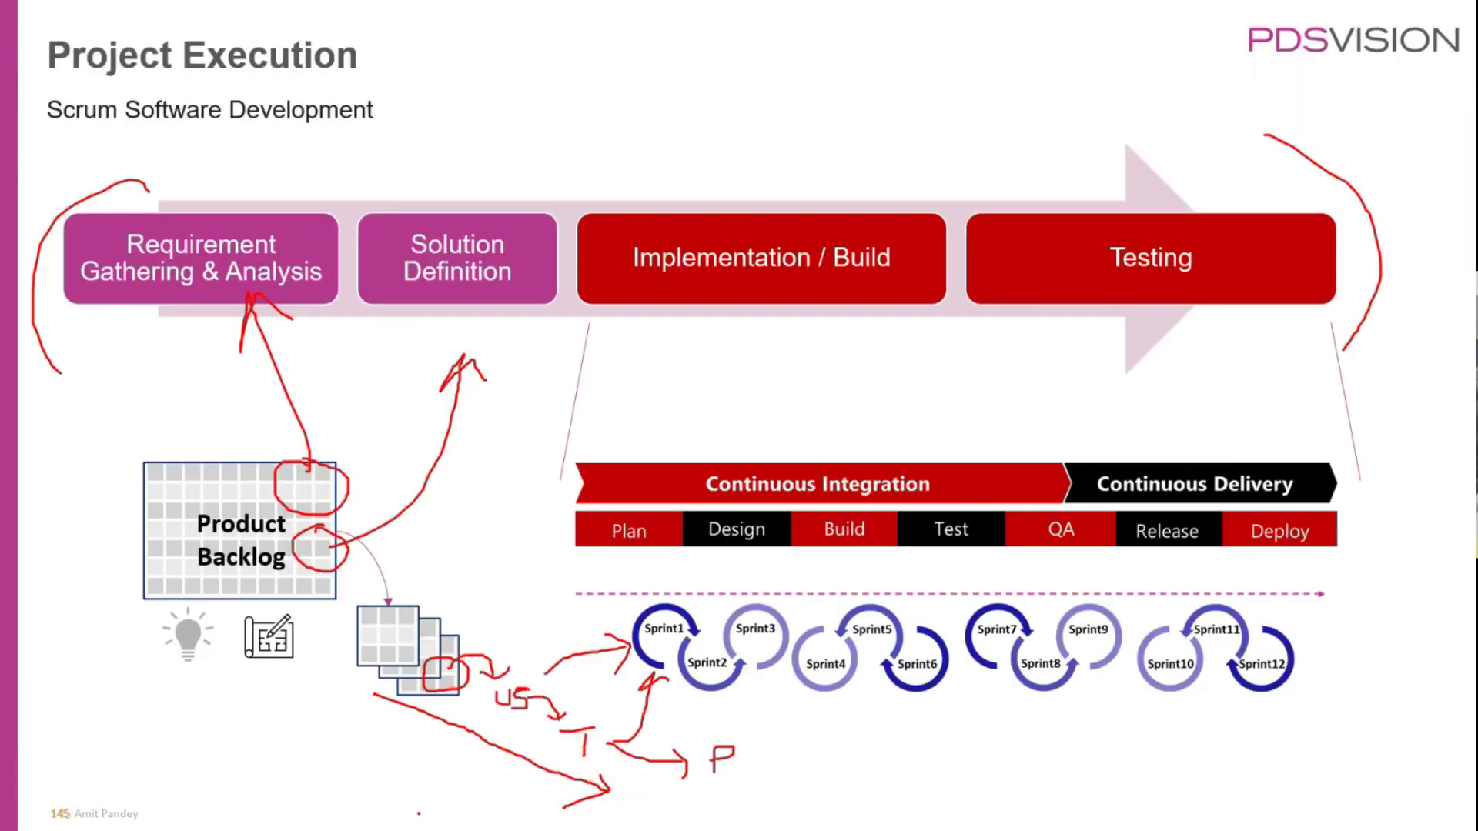
pyautogui.press('Left')
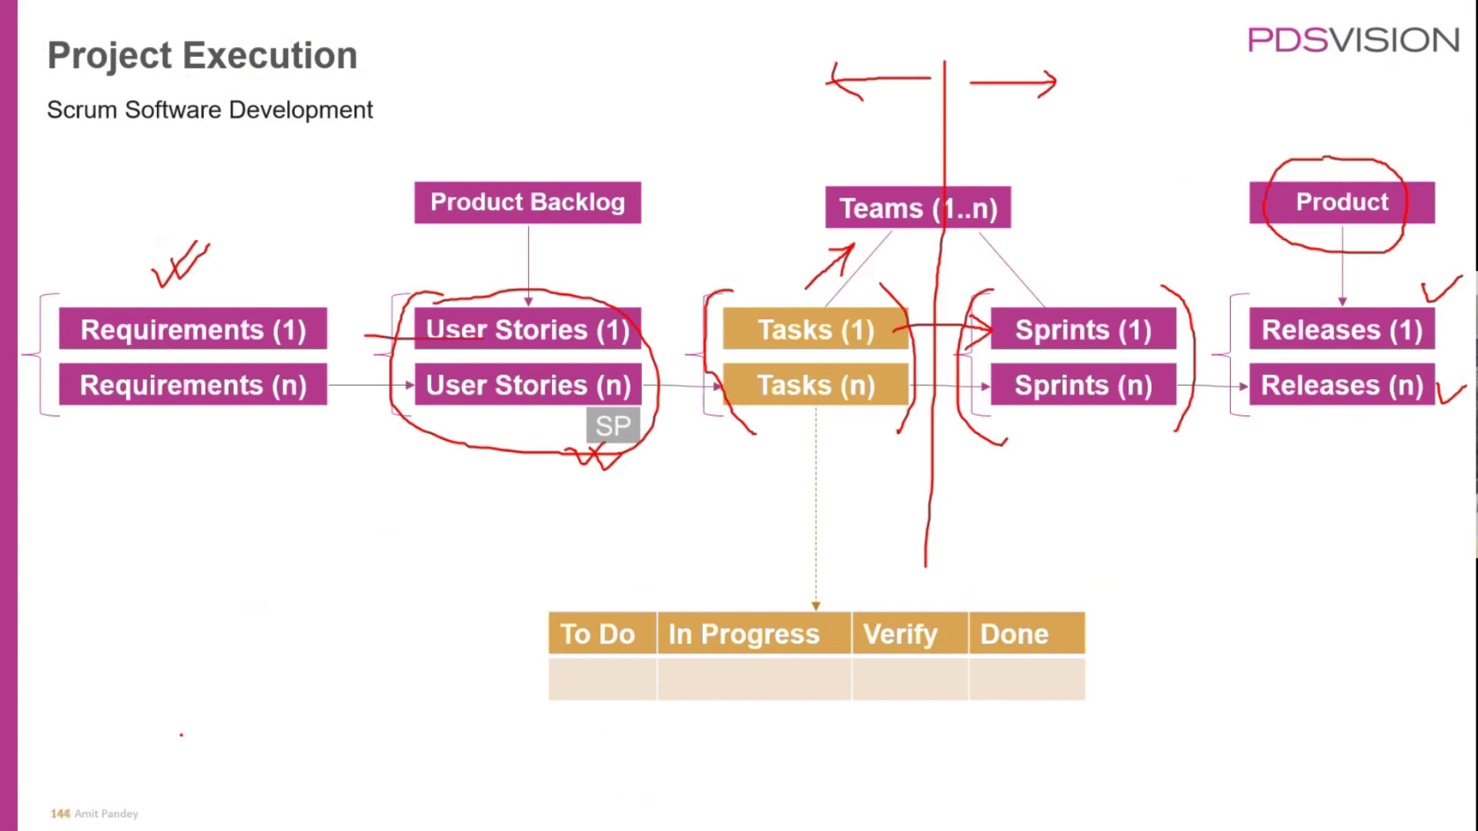
pyautogui.click(108, 807)
pyautogui.click(218, 722)
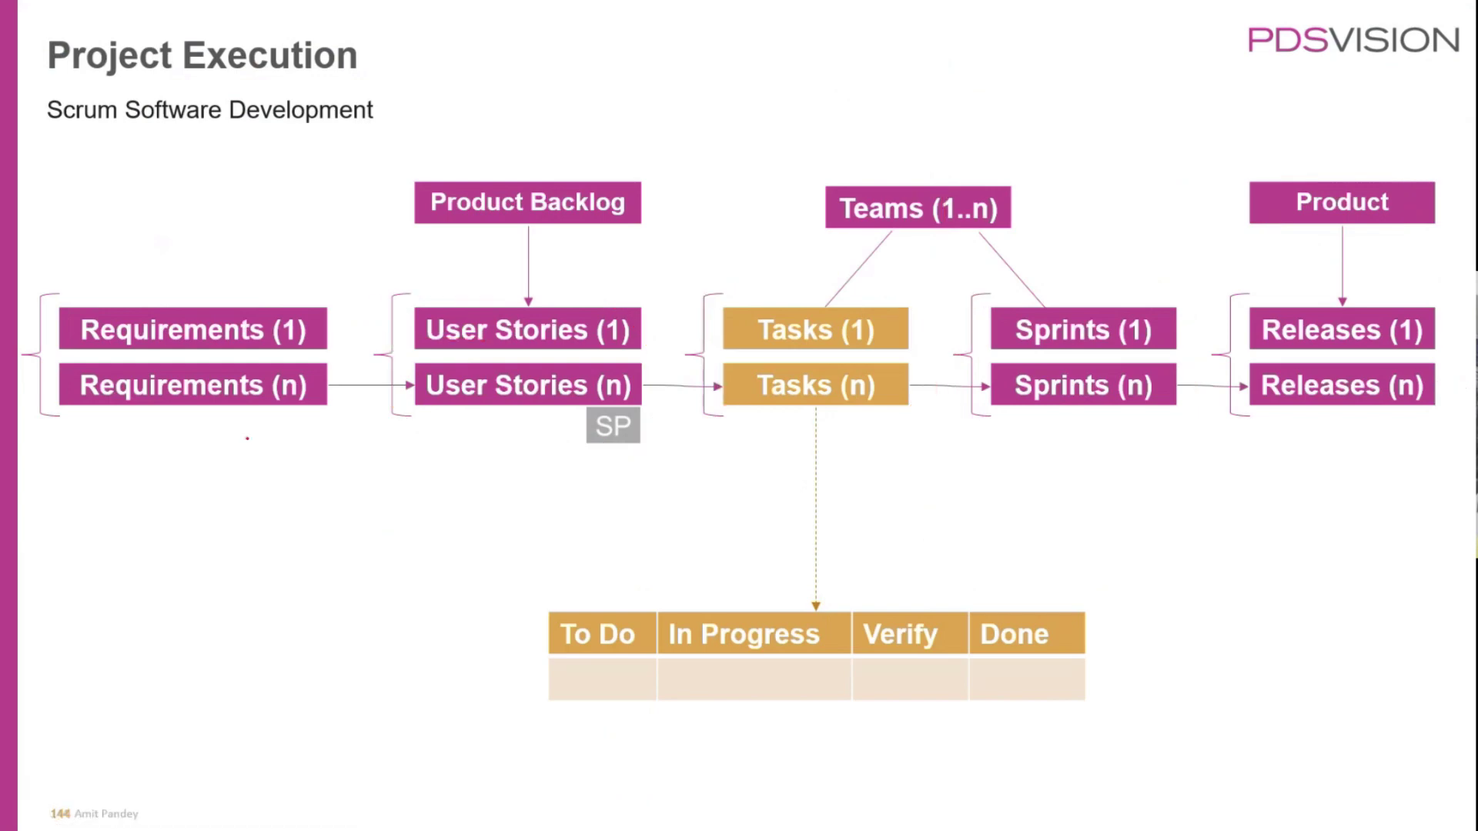
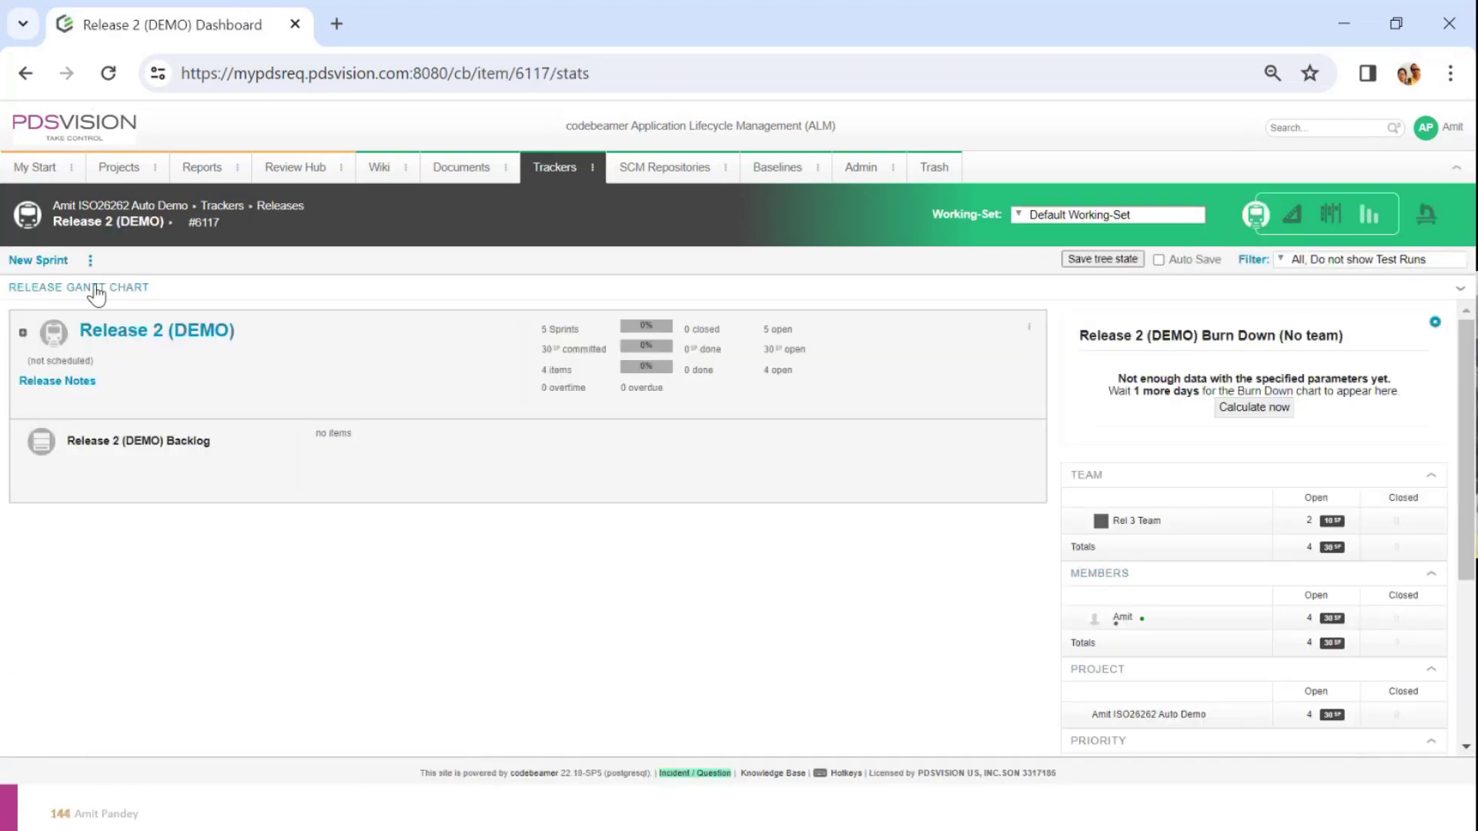
# View the release Gantt chart on the Release 2 (DEMO) dashboard, collapse it, and check the dashboard's filter options.
pyautogui.click(98, 291)
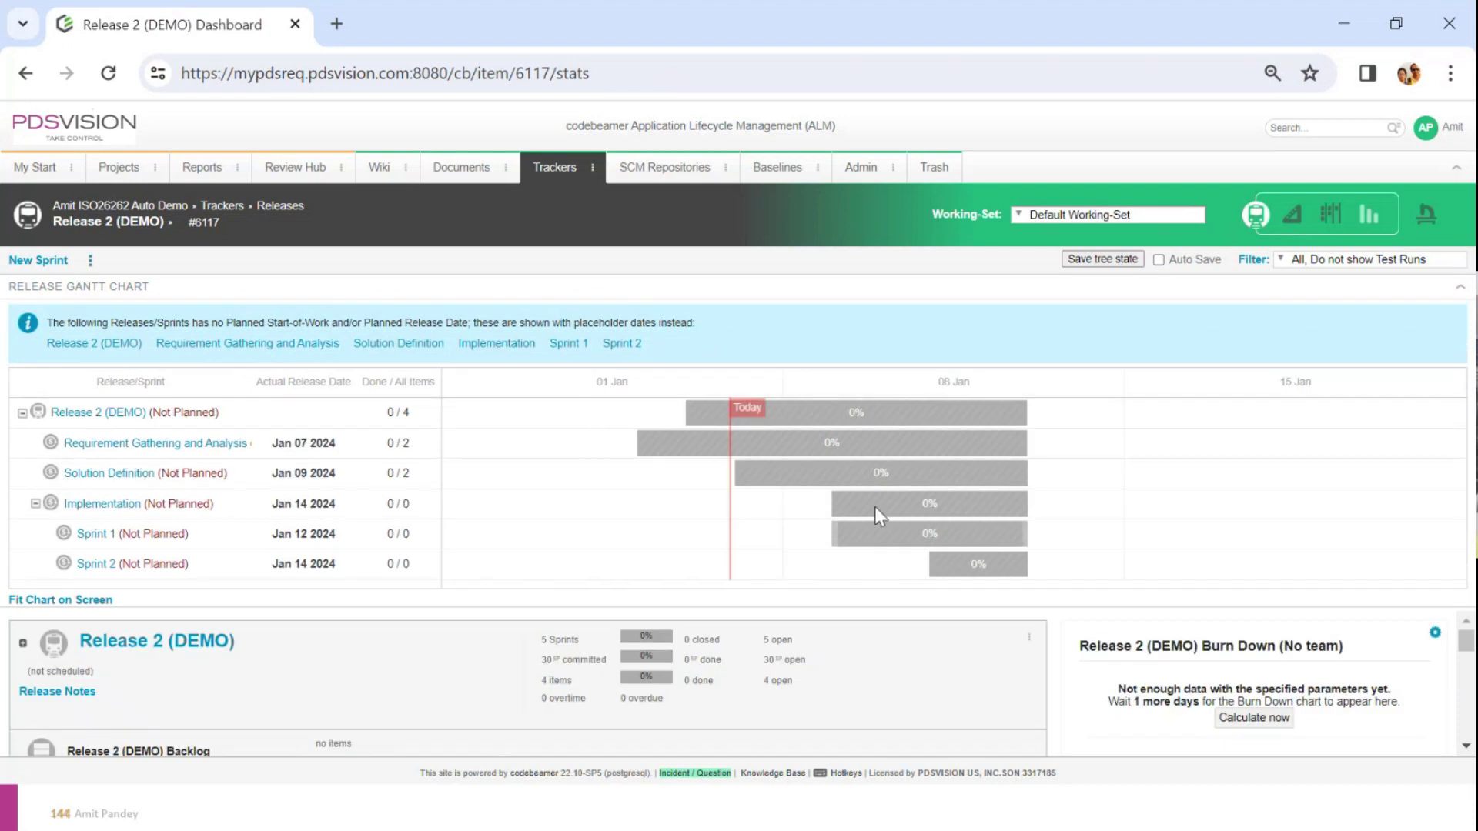
pyautogui.click(132, 293)
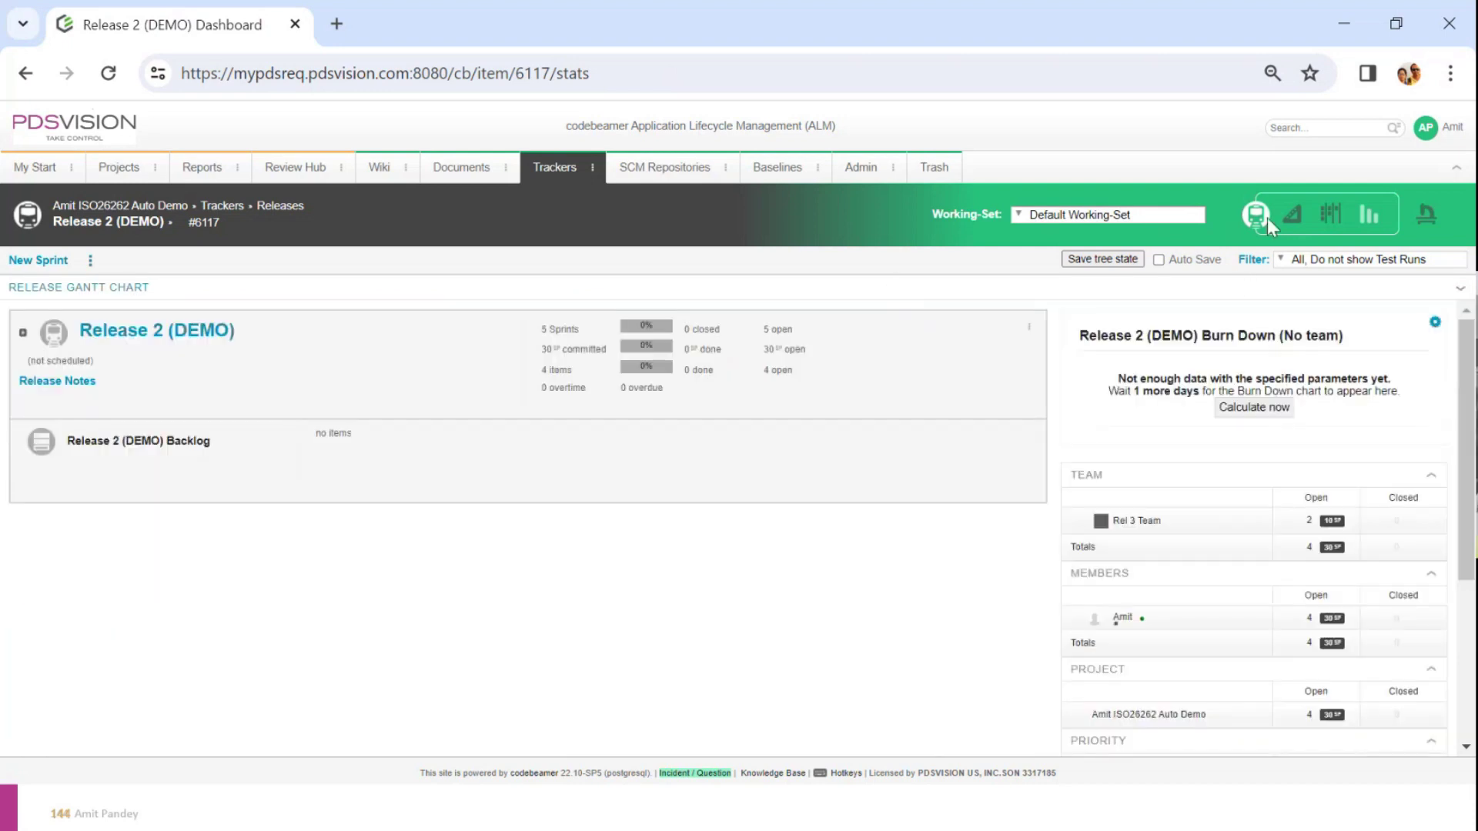
pyautogui.click(1376, 220)
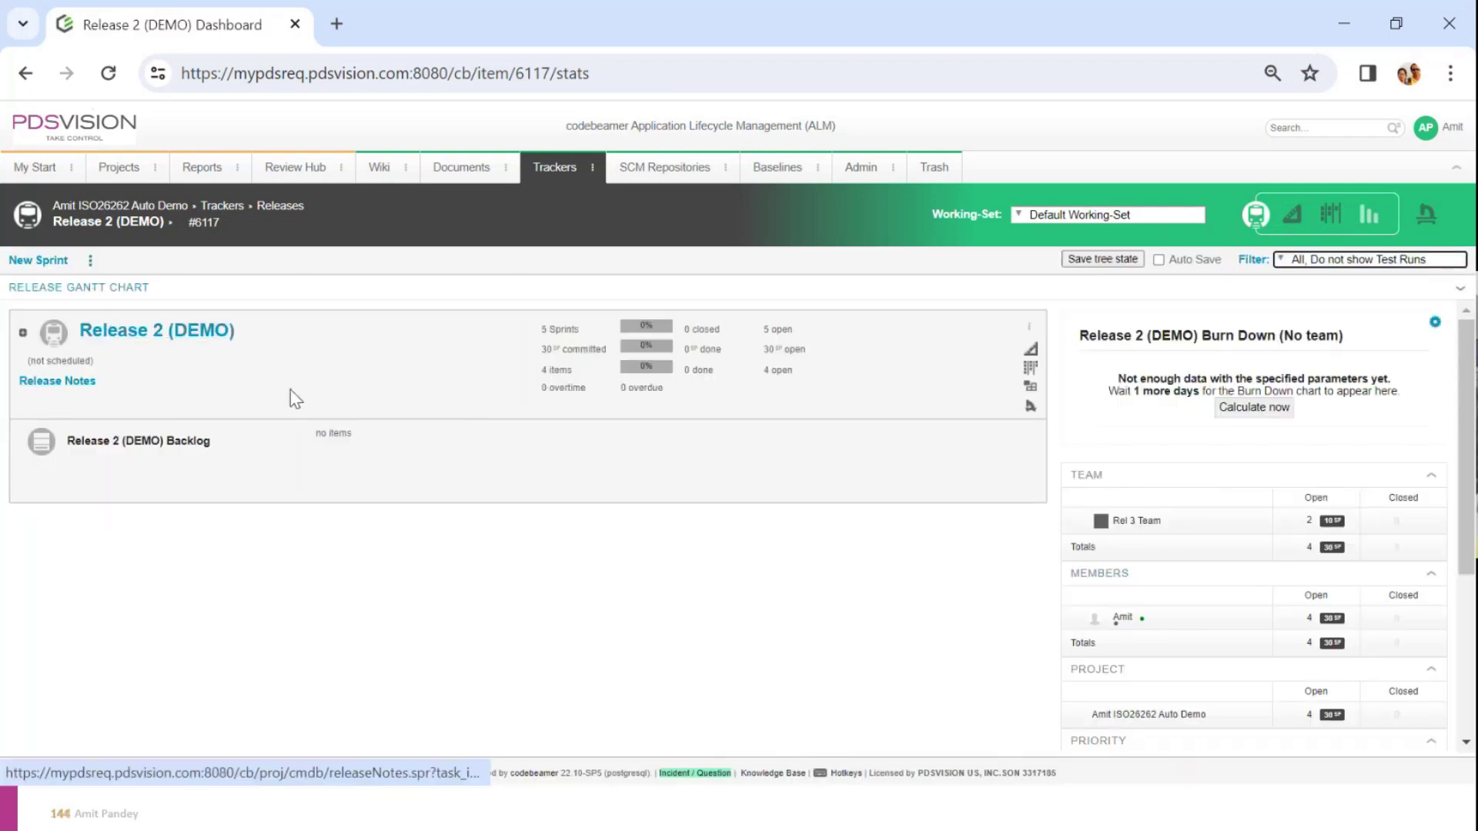
# Expand Release 2 (DEMO) and compare committed story points and item counts for Requirement Gathering and Analysis and Solution Definition.
pyautogui.click(25, 334)
pyautogui.scroll(-2, 162, 492)
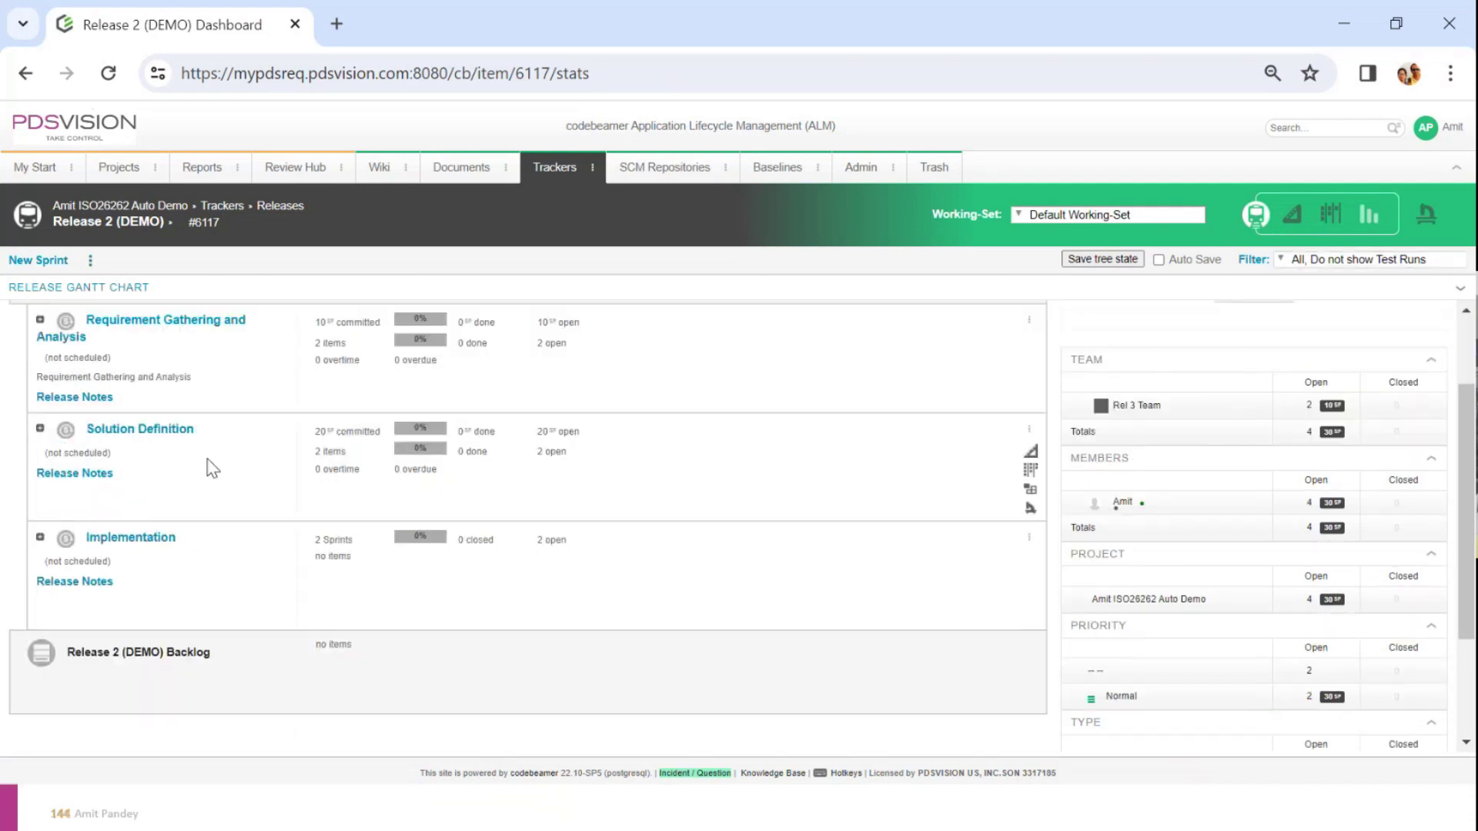
pyautogui.scroll(2, 212, 467)
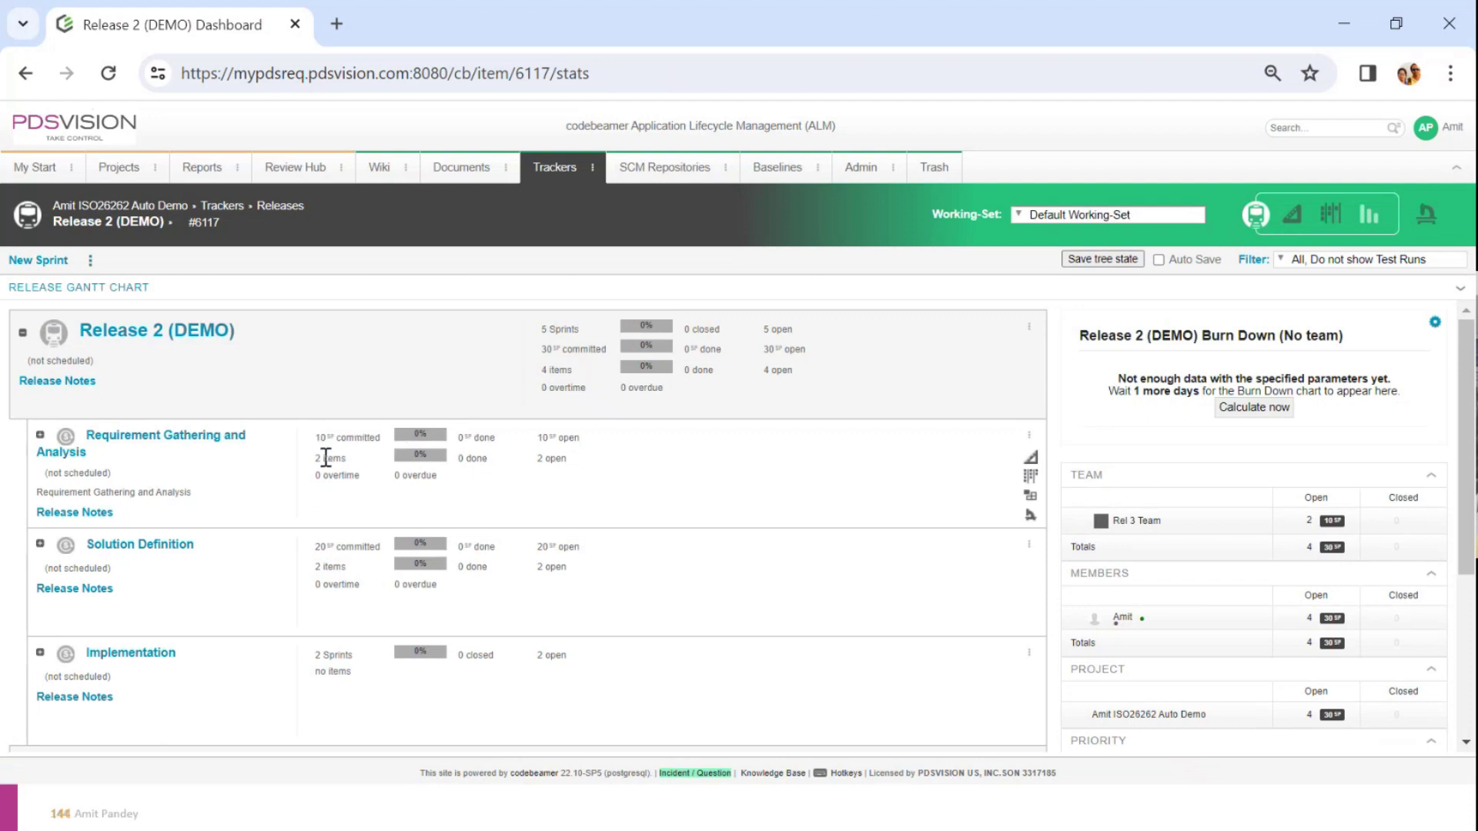
pyautogui.moveTo(313, 461); pyautogui.dragTo(353, 460)
pyautogui.moveTo(315, 567); pyautogui.dragTo(366, 579)
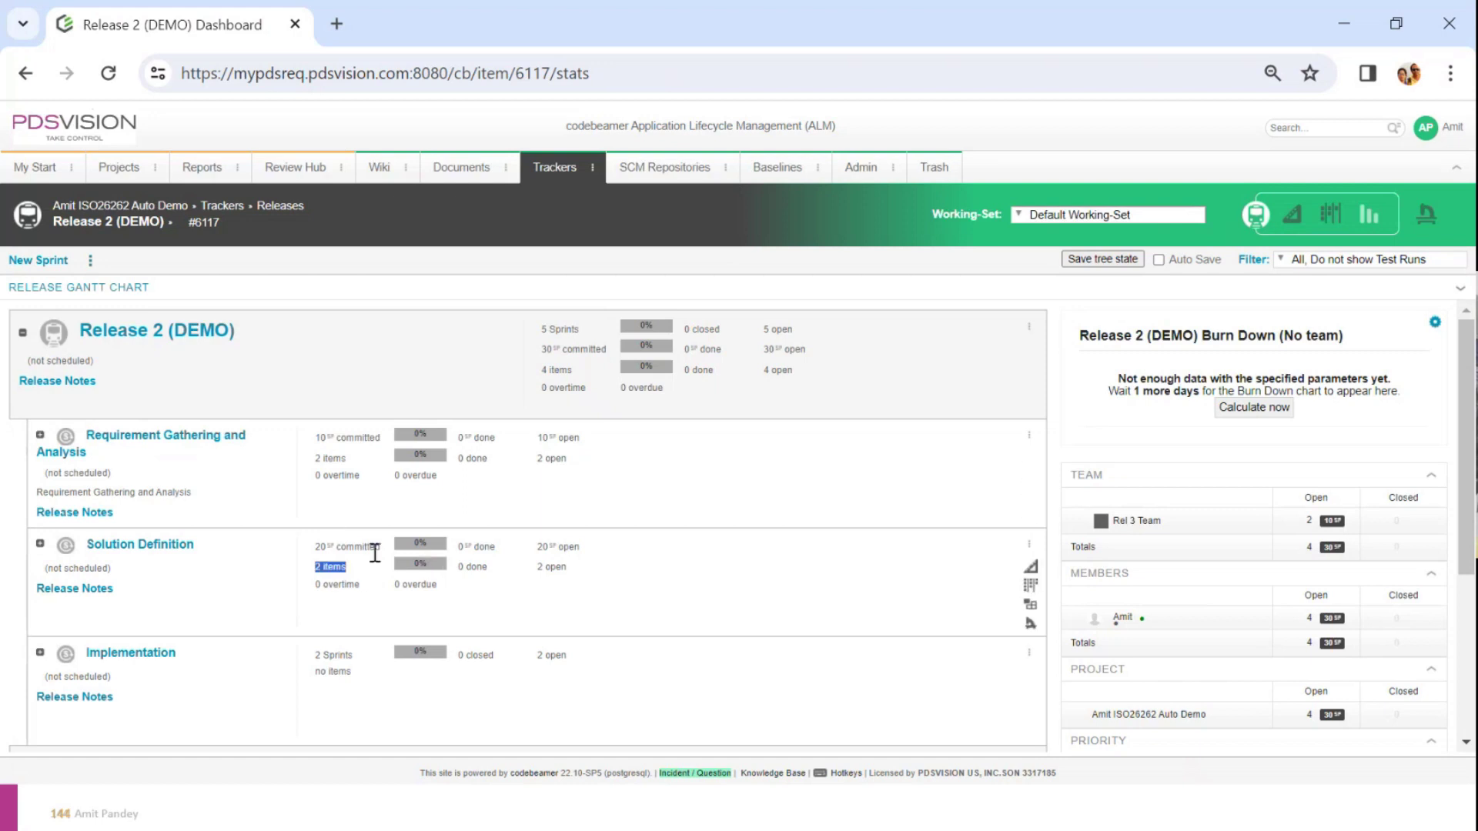
pyautogui.moveTo(315, 548); pyautogui.dragTo(360, 554)
pyautogui.moveTo(314, 436); pyautogui.dragTo(378, 432)
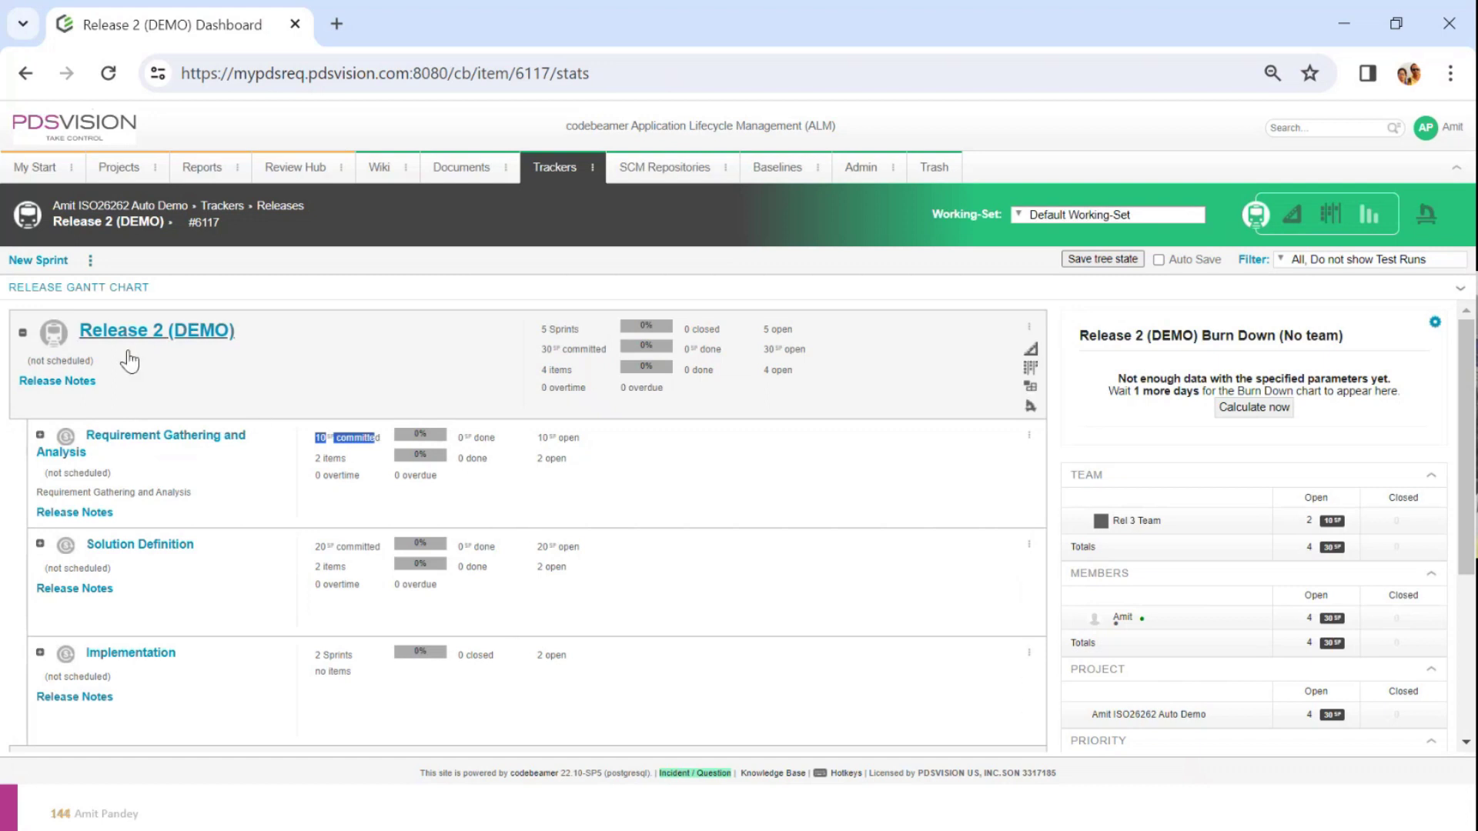
# Open the Release 2 (DEMO) planner and compare the product backlog with the items planned across the release's sprints.
pyautogui.click(1296, 219)
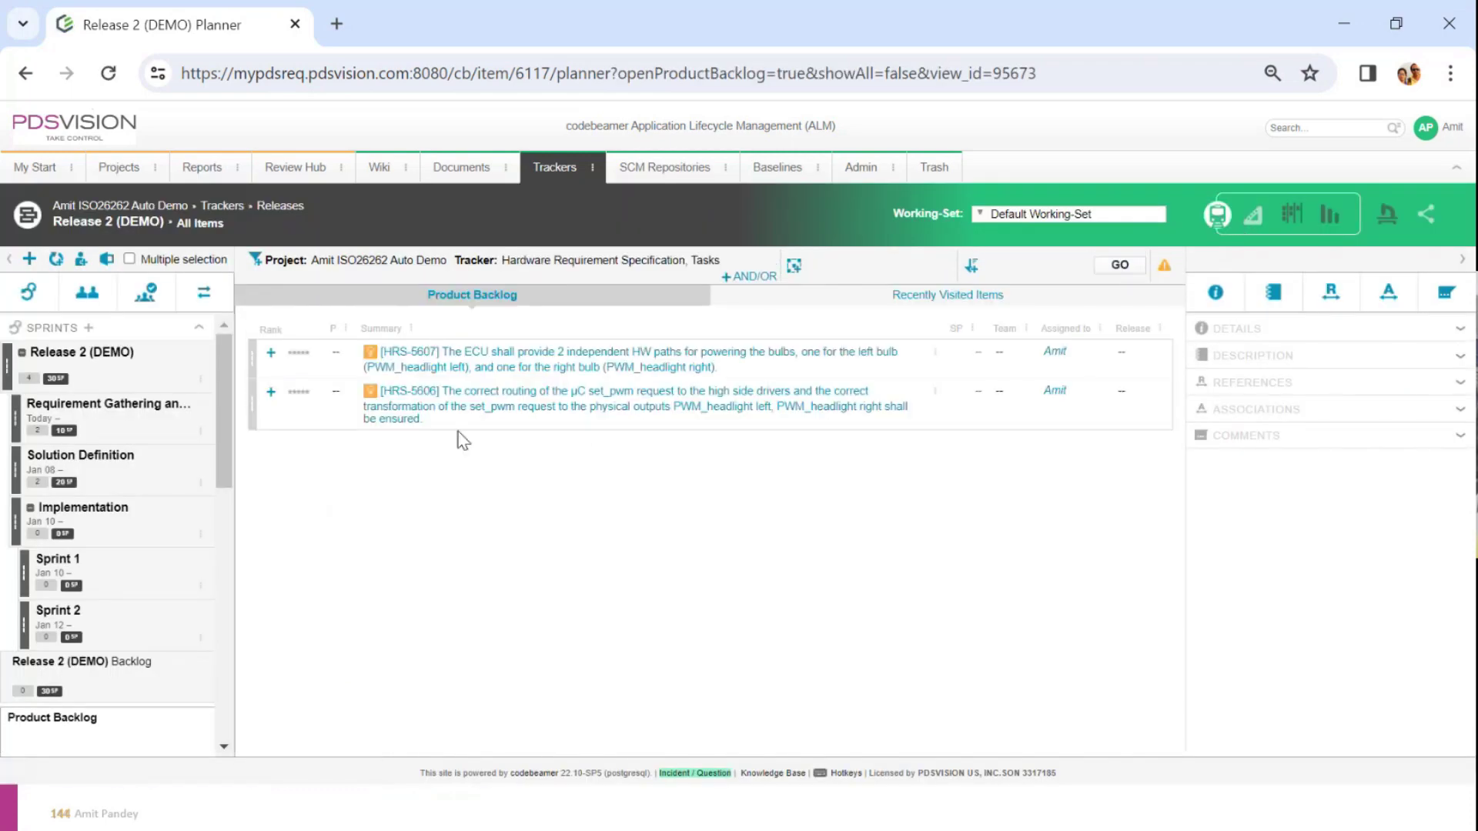
pyautogui.scroll(-3, 219, 647)
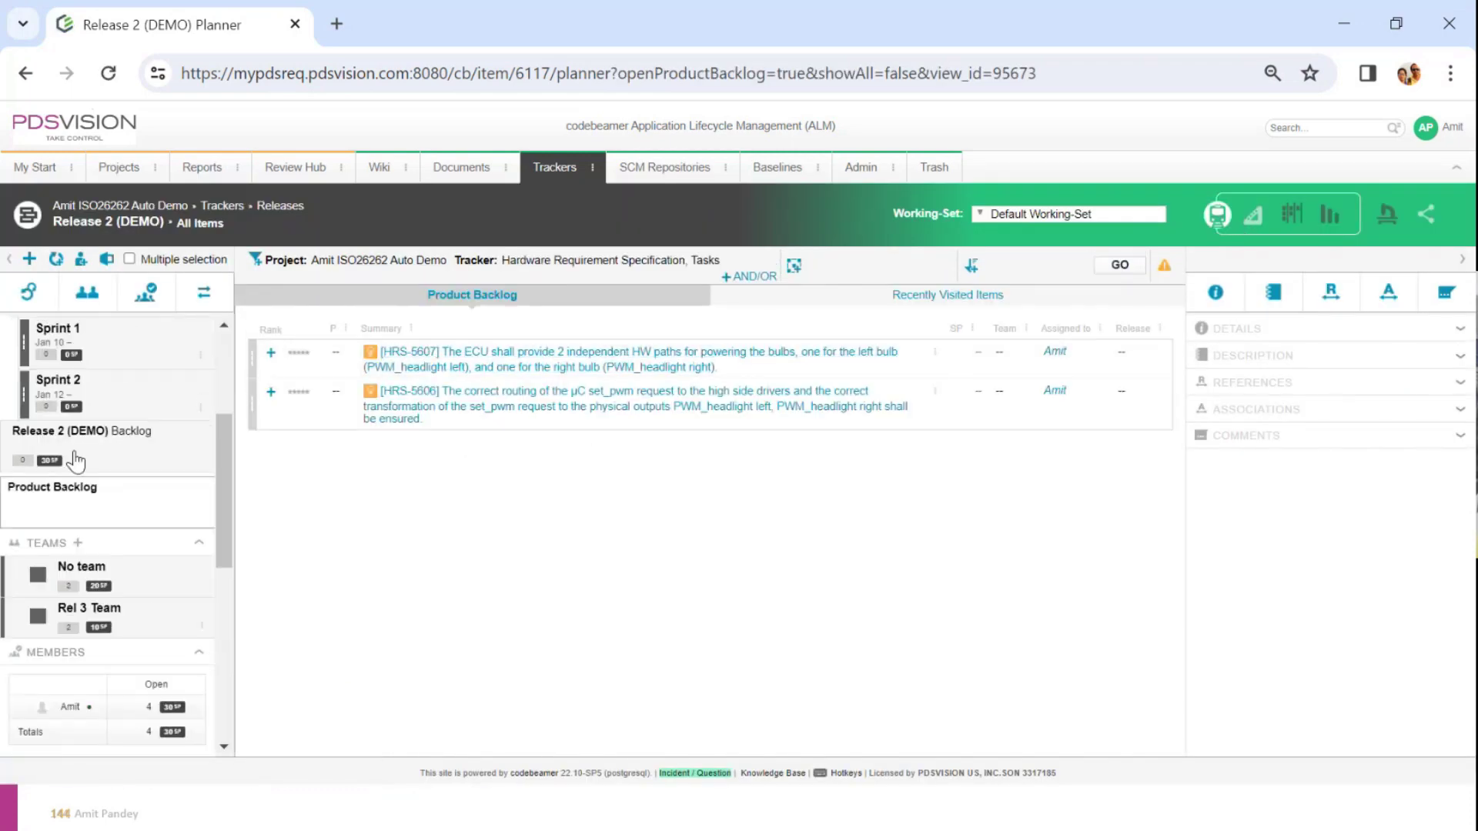
pyautogui.click(85, 512)
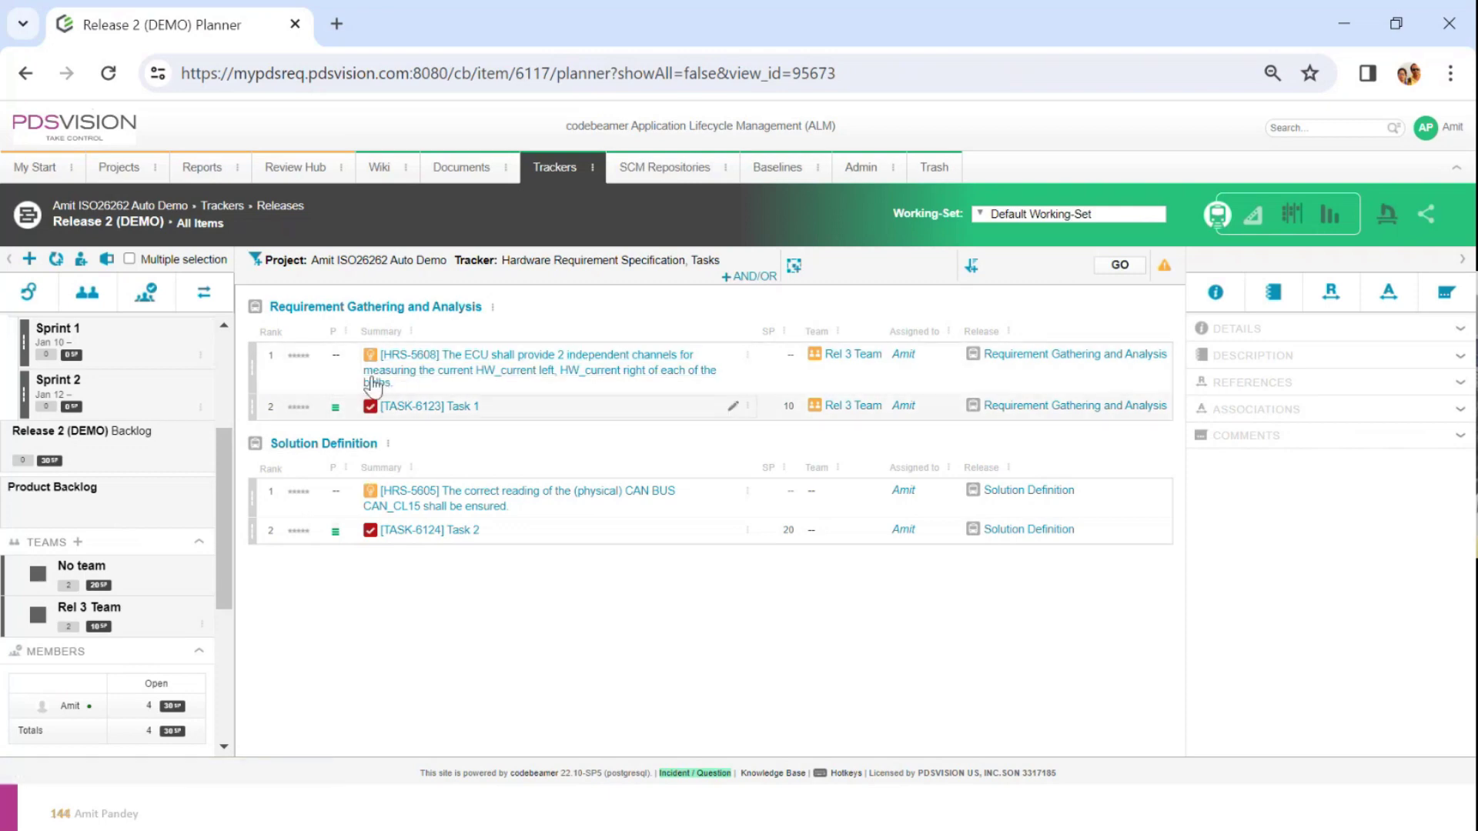
pyautogui.click(137, 498)
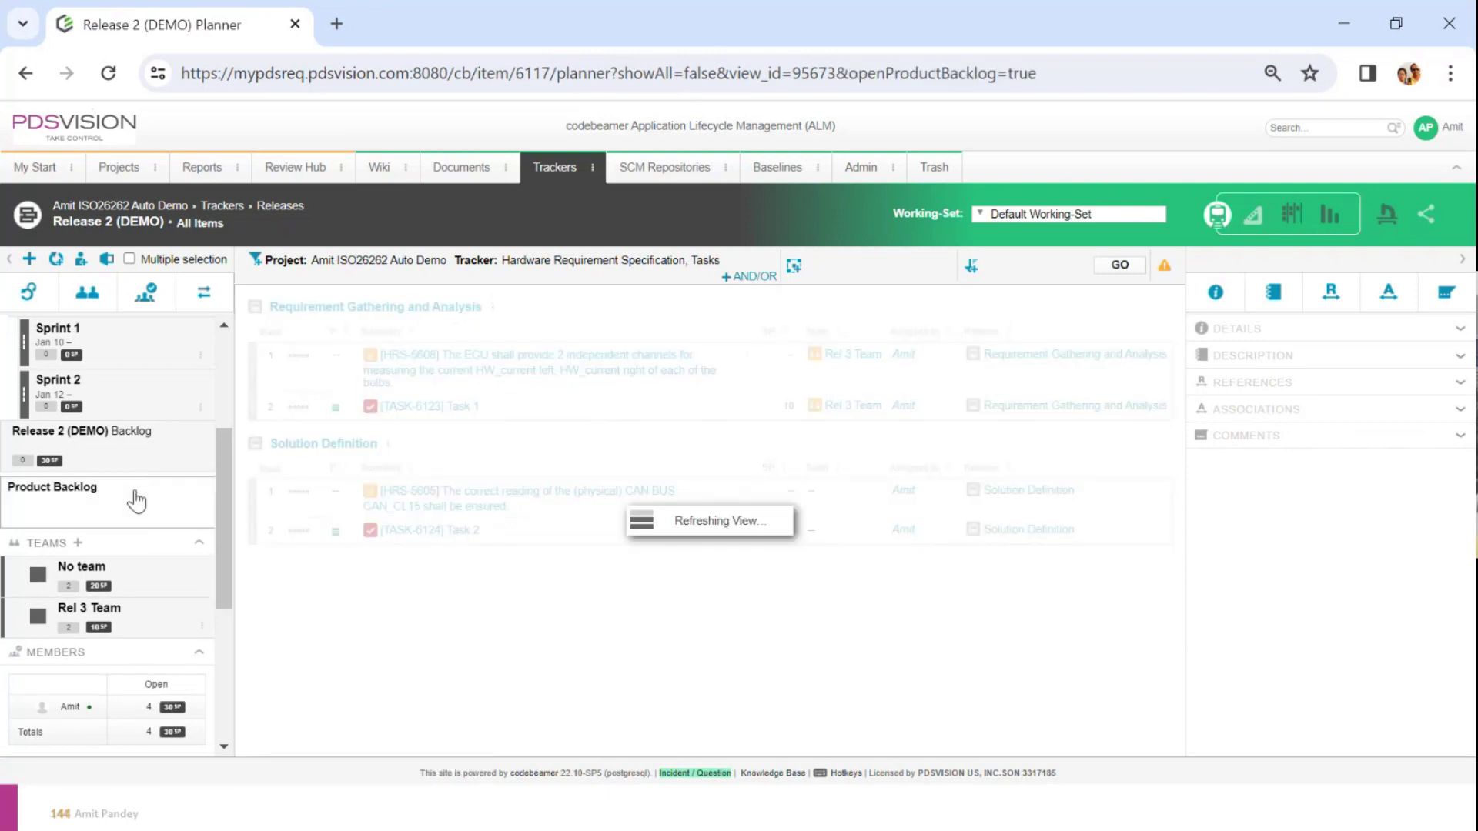
pyautogui.click(140, 494)
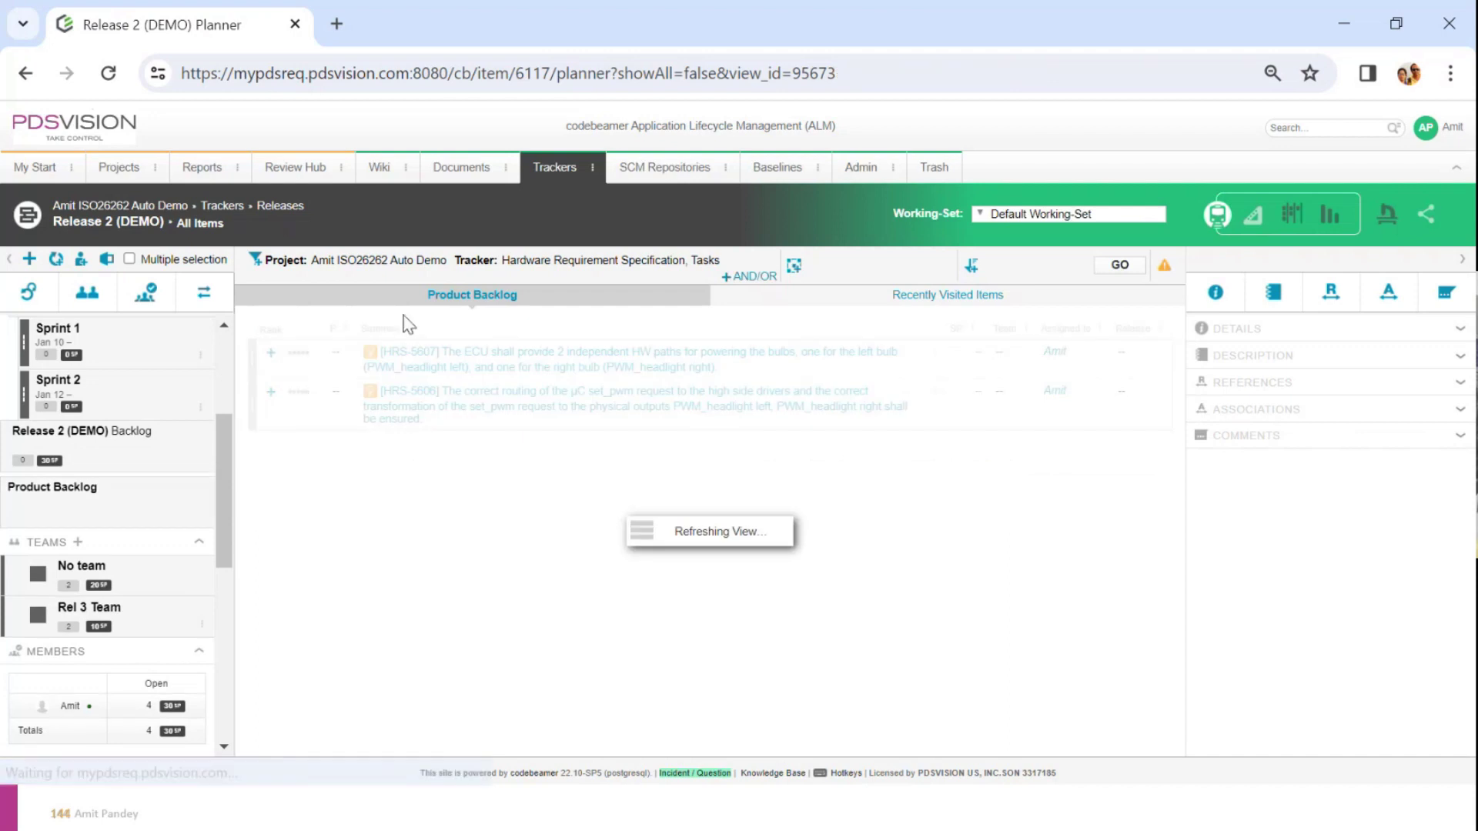
# Compare the items in the Product Backlog with those in the Release 2 (DEMO) Backlog, and check the planner's sprint list.
pyautogui.click(170, 488)
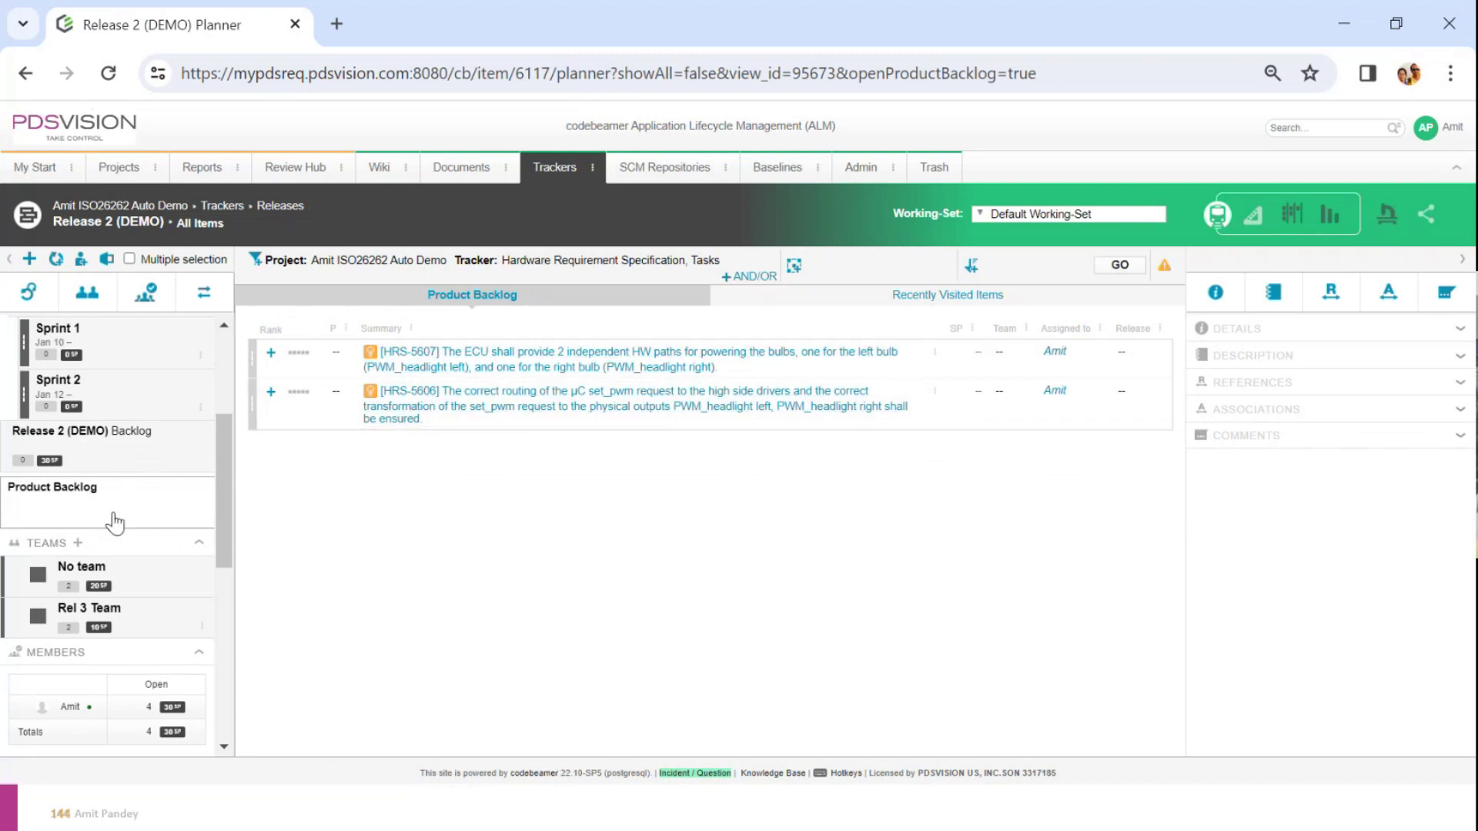
pyautogui.click(104, 462)
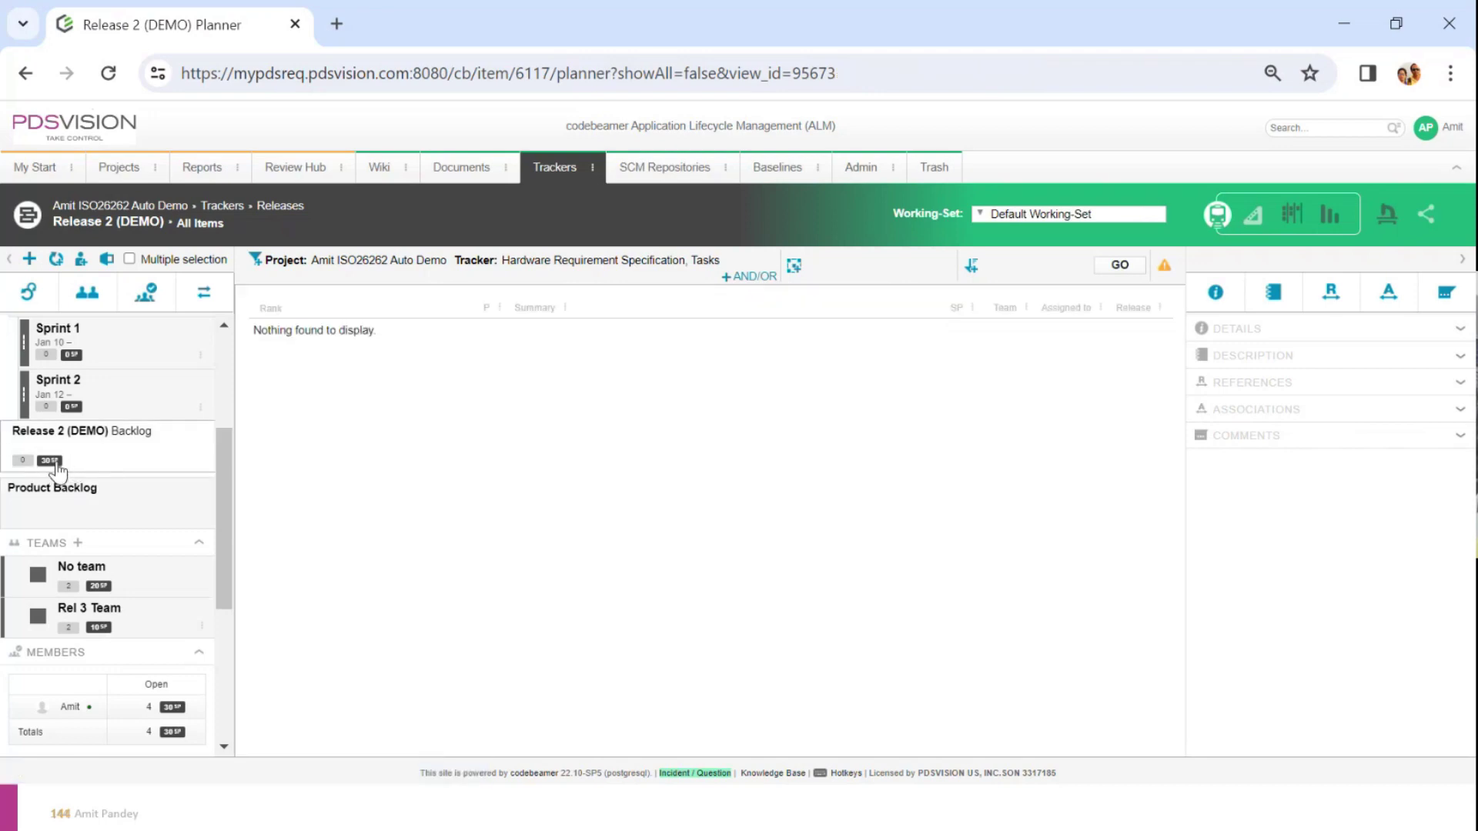
pyautogui.click(105, 512)
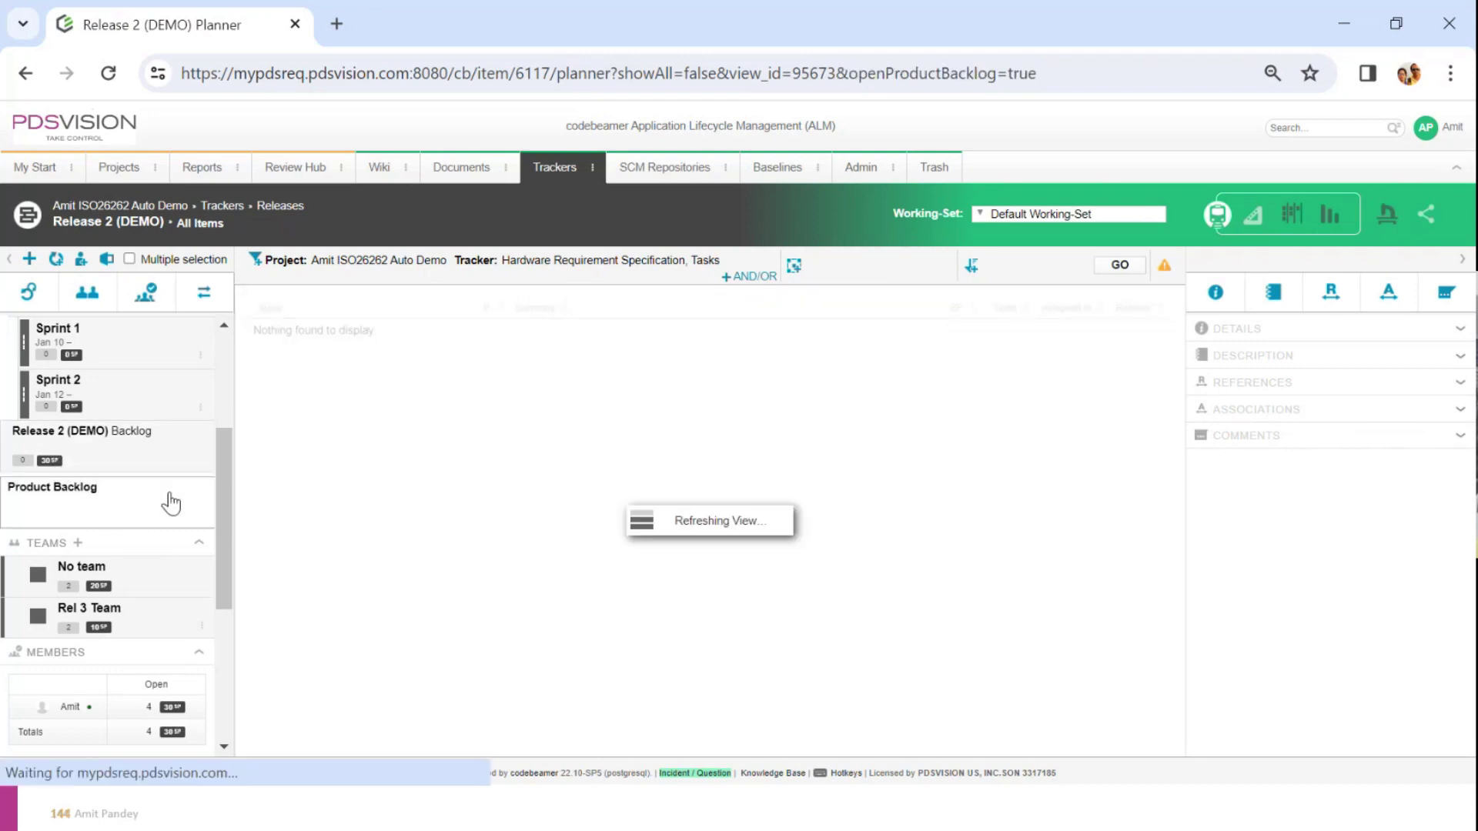
pyautogui.scroll(3, 188, 497)
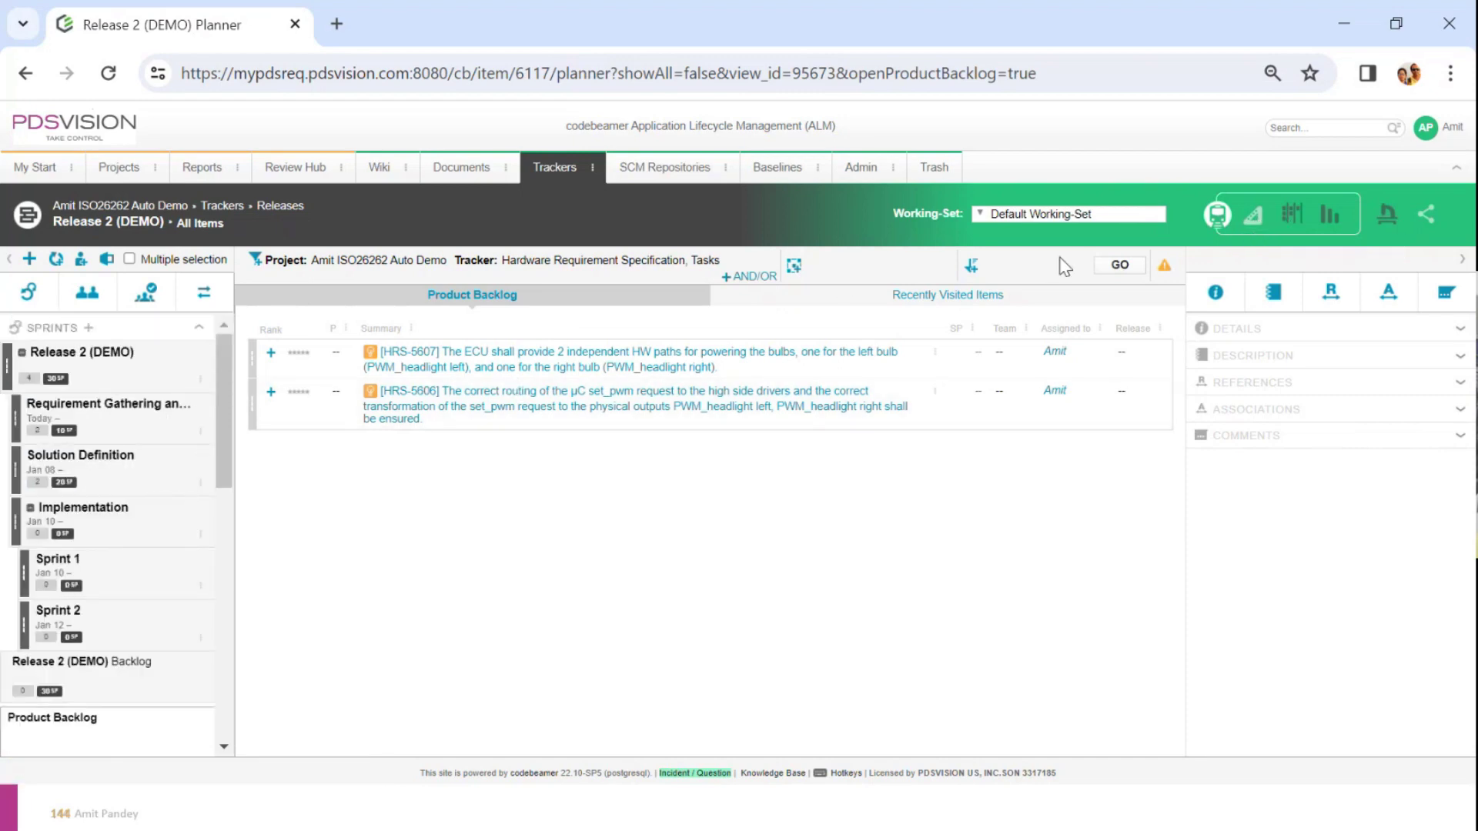
# Open the Release 2 (DEMO) Kanban board and move Task 1 from ToDo to Done.
pyautogui.click(1294, 228)
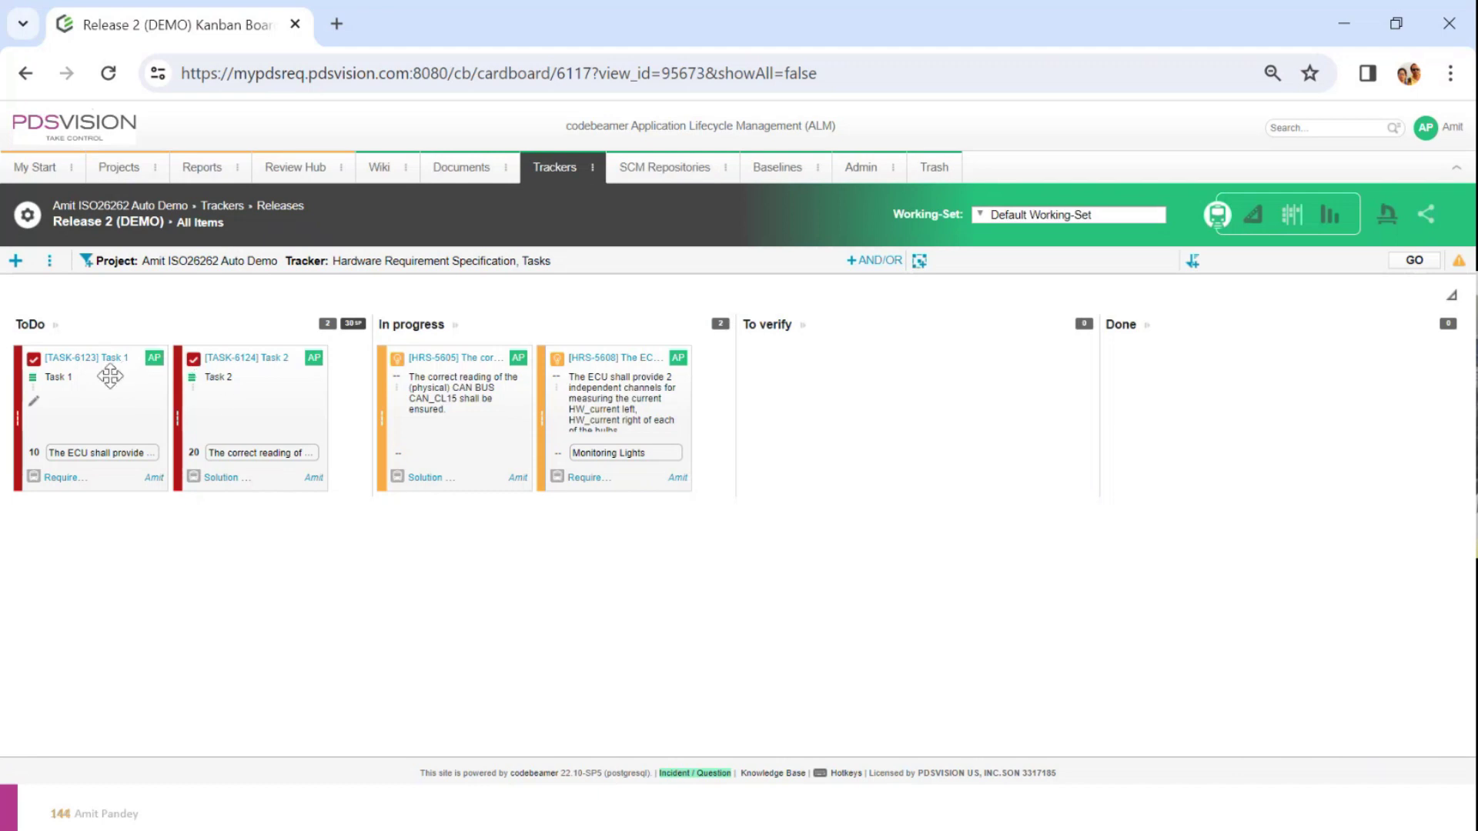
pyautogui.moveTo(110, 375); pyautogui.dragTo(1226, 343)
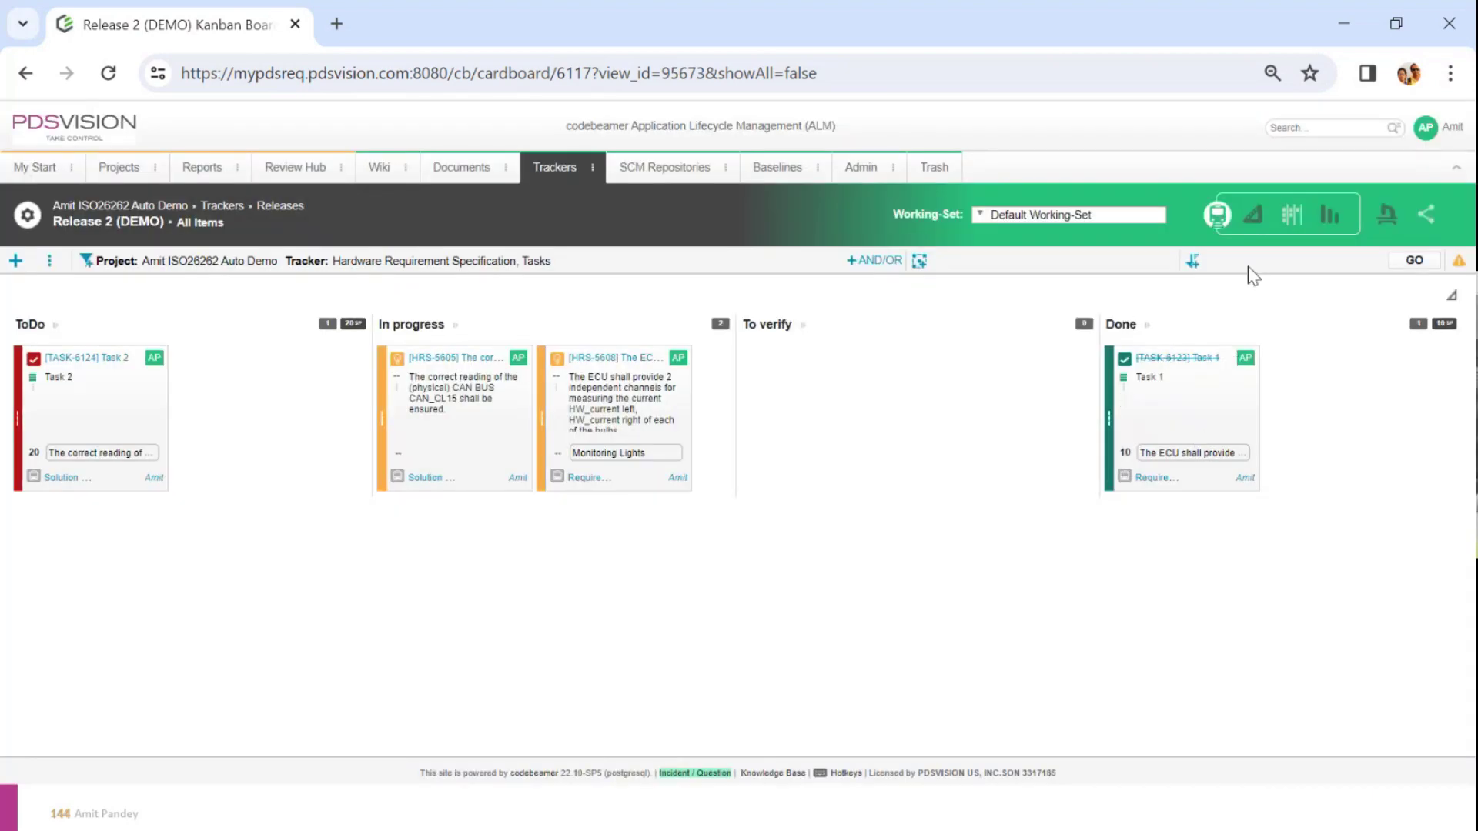
# Return to the Release 2 (DEMO) planner and review the remaining items in the Requirement Gathering and Analysis and Solution Definition sprints.
pyautogui.click(1256, 219)
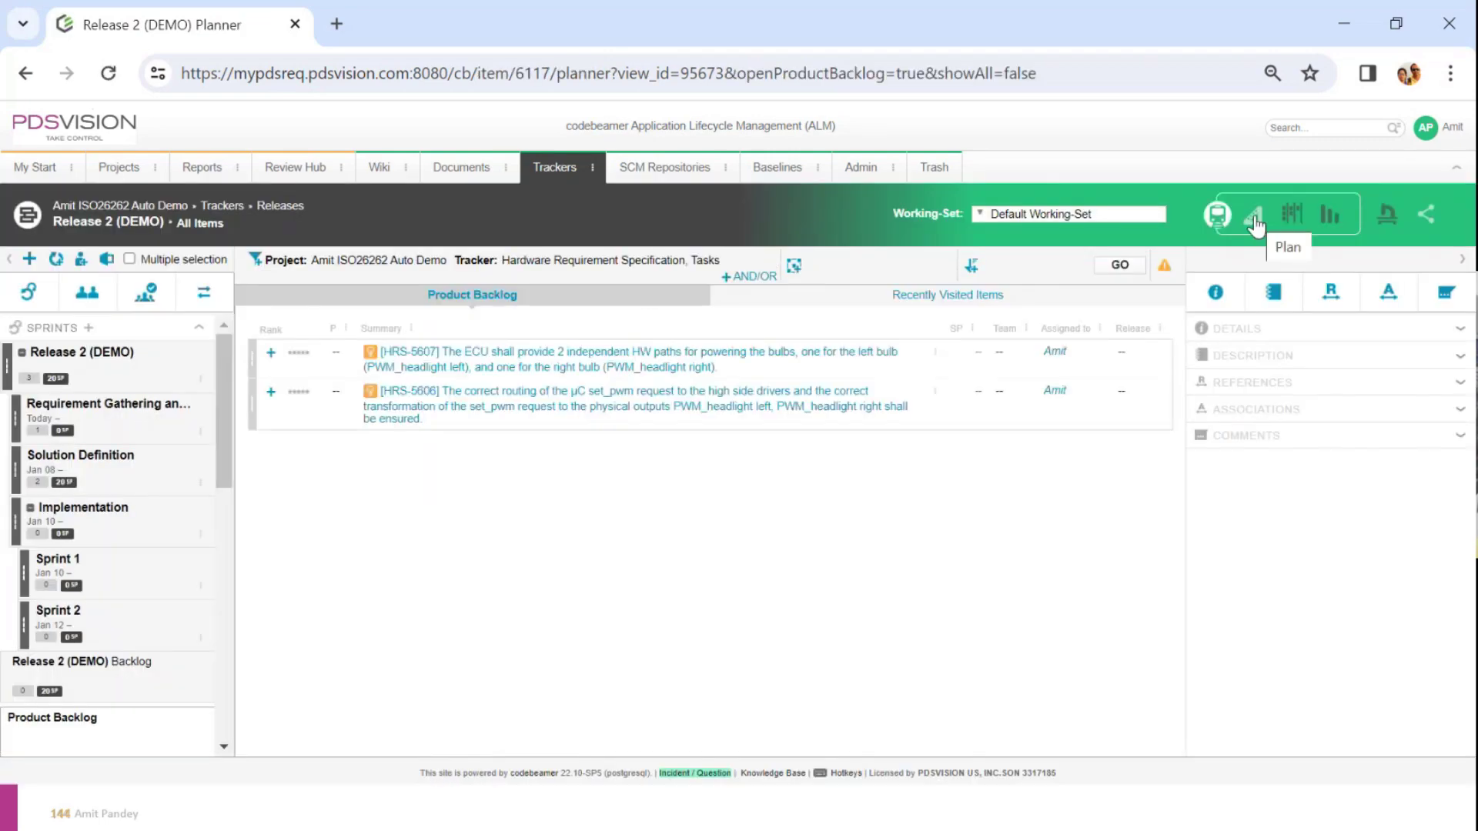
pyautogui.click(92, 428)
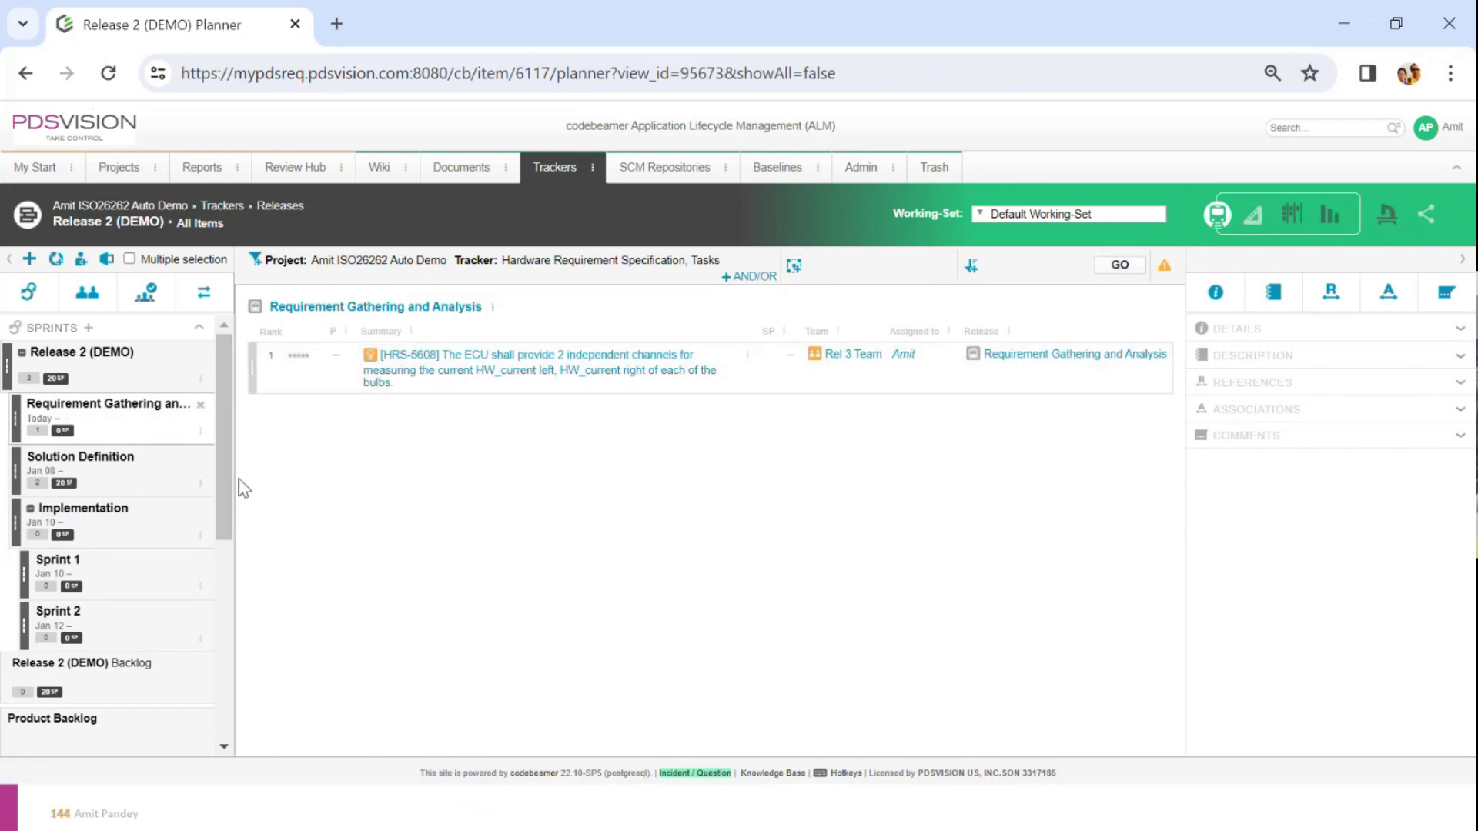
pyautogui.click(142, 478)
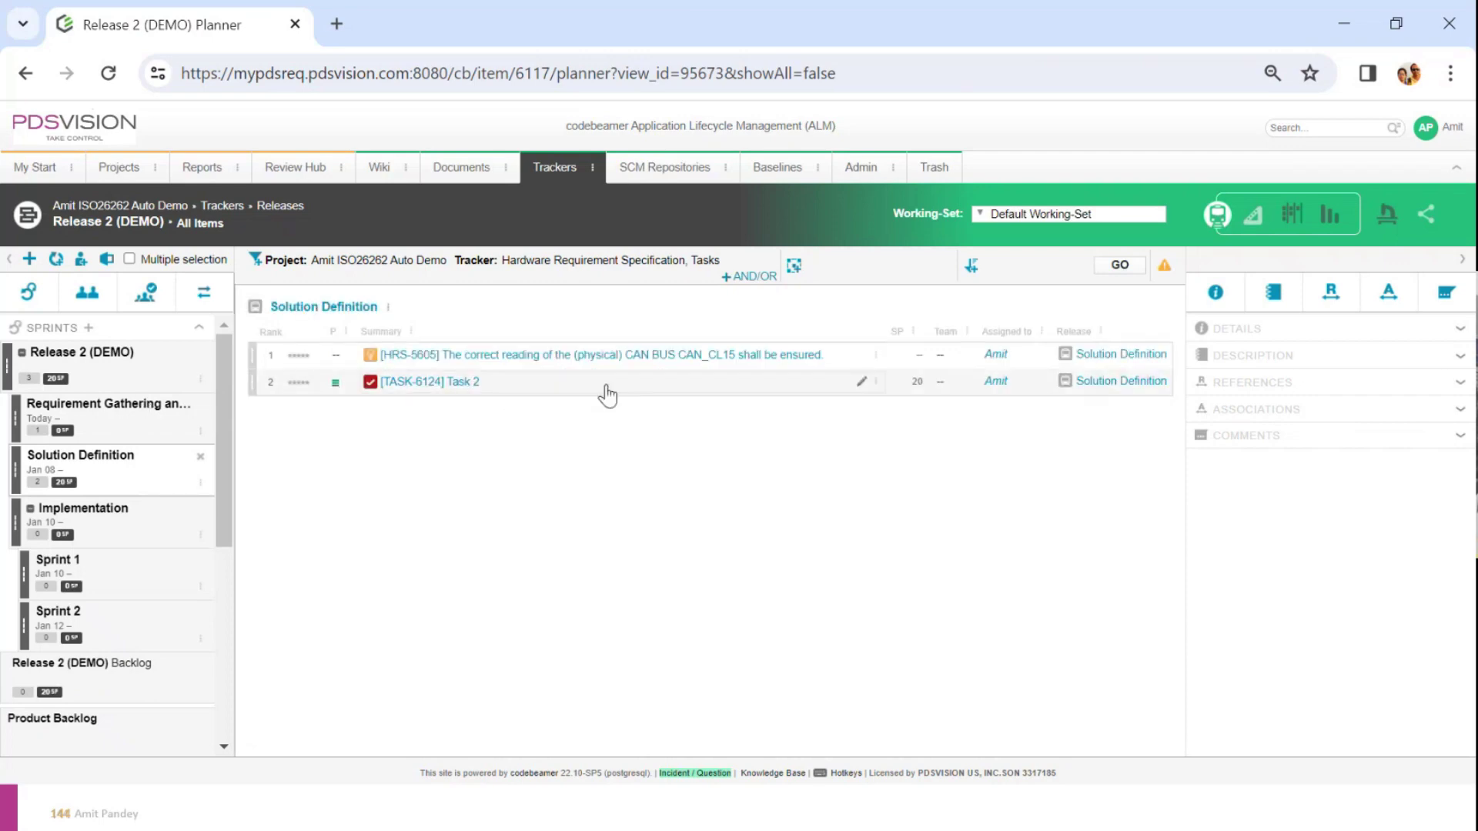
pyautogui.click(104, 425)
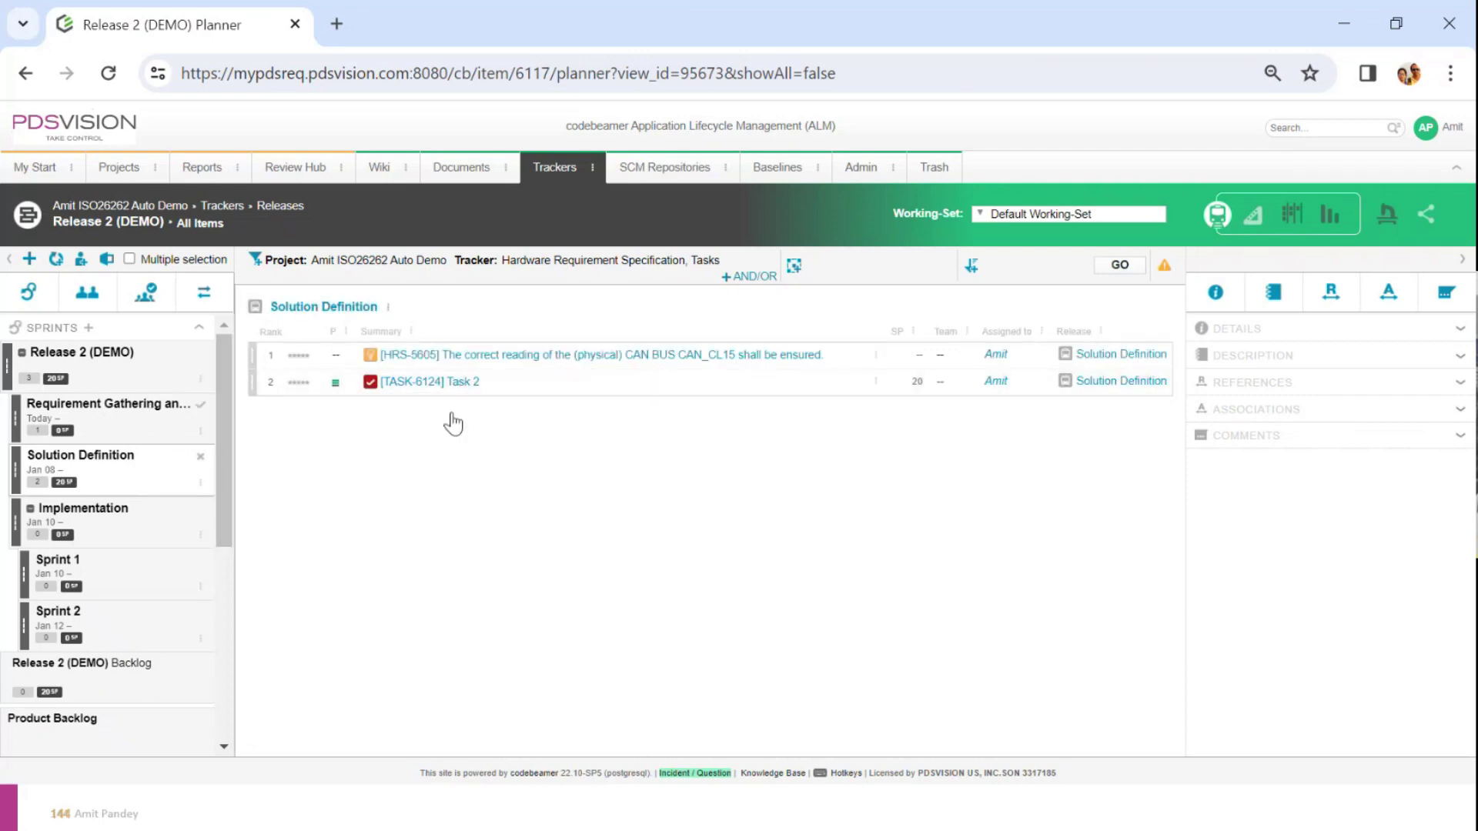
pyautogui.click(145, 470)
# Expand Release 2 (DEMO) on its dashboard and check the story point and item progress of Requirement Gathering and Analysis.
pyautogui.click(1338, 229)
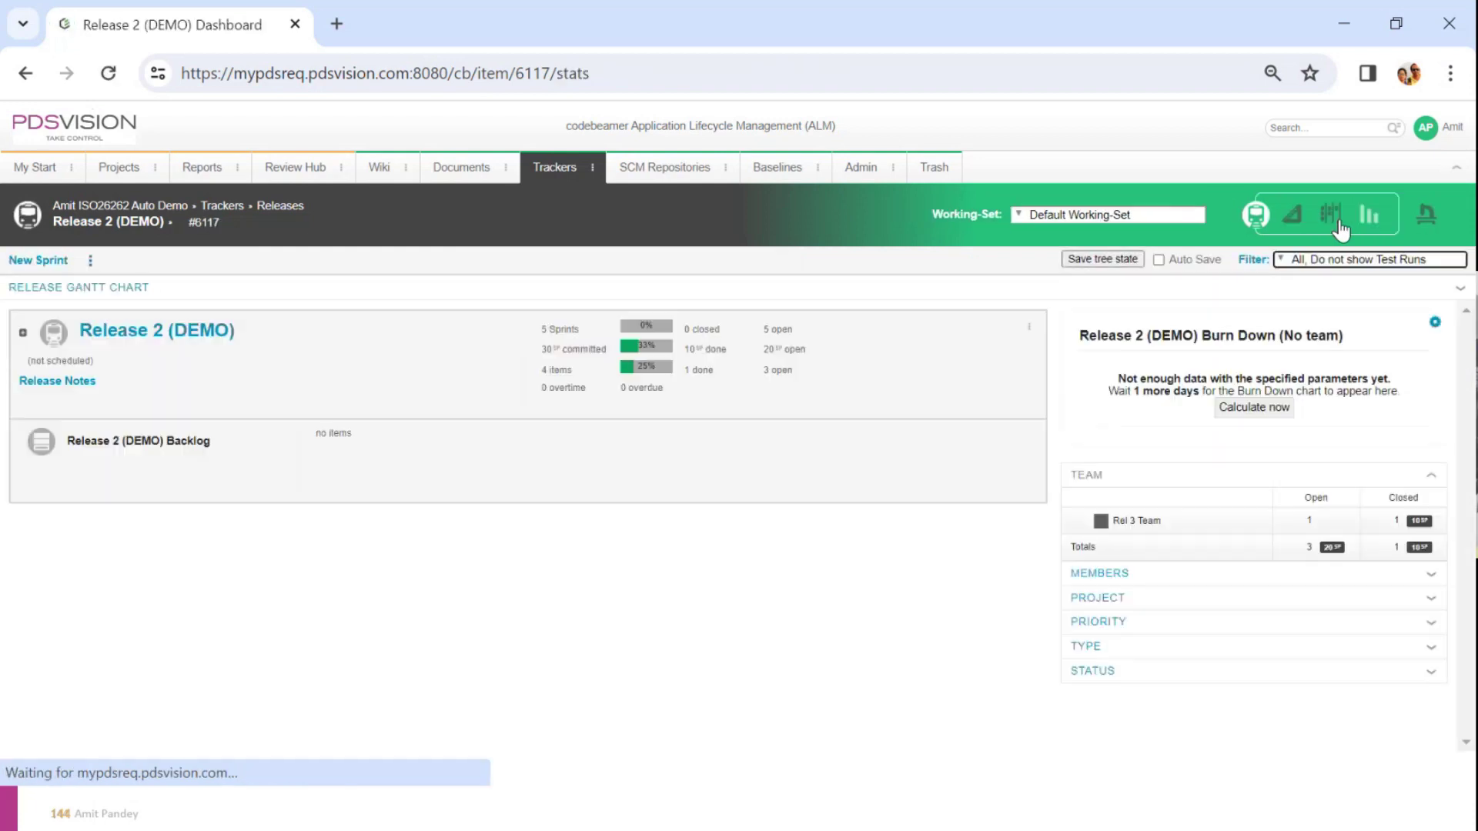
pyautogui.click(23, 333)
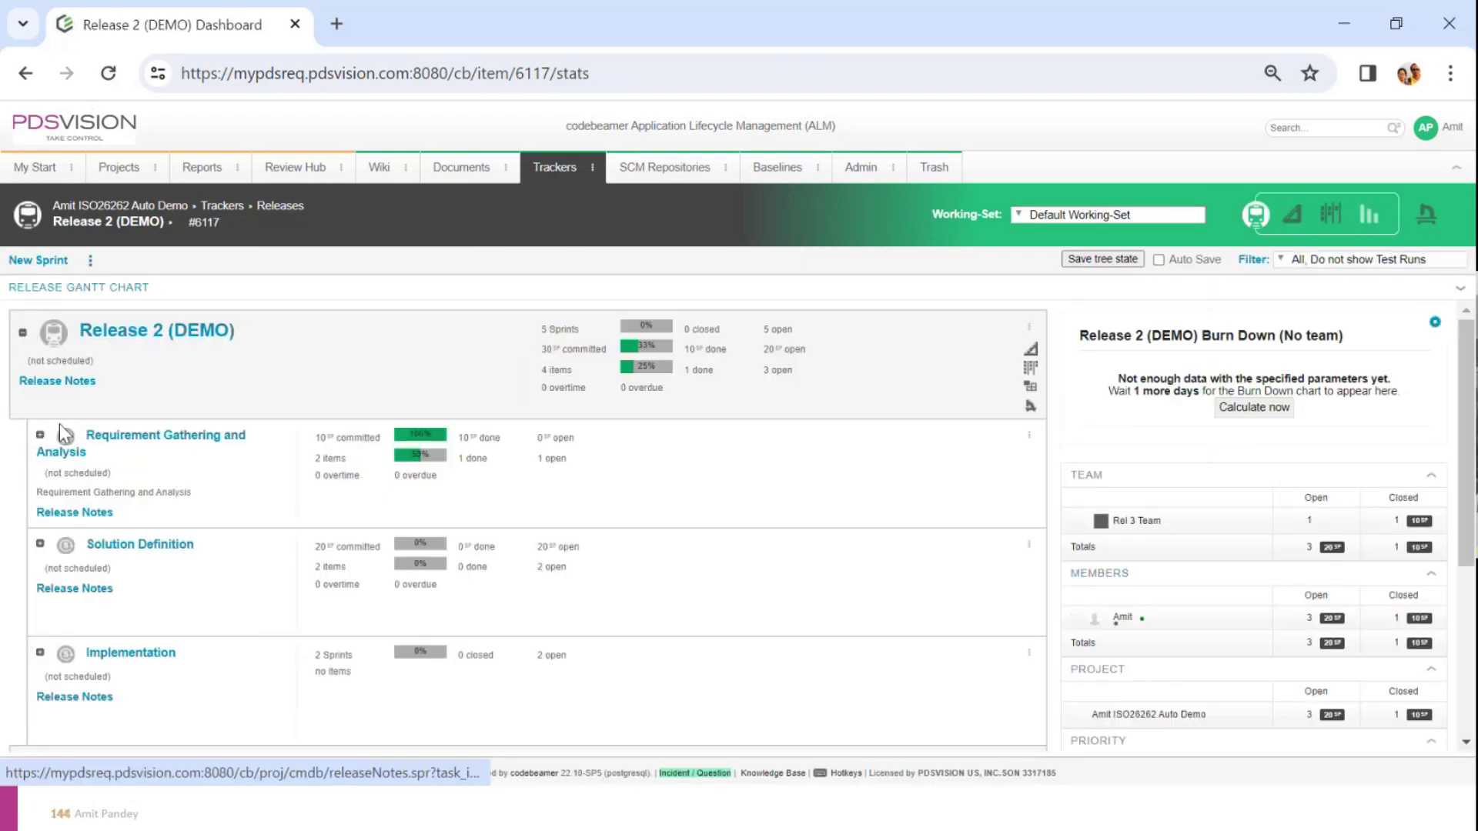
pyautogui.scroll(-2, 291, 476)
pyautogui.scroll(2, 396, 438)
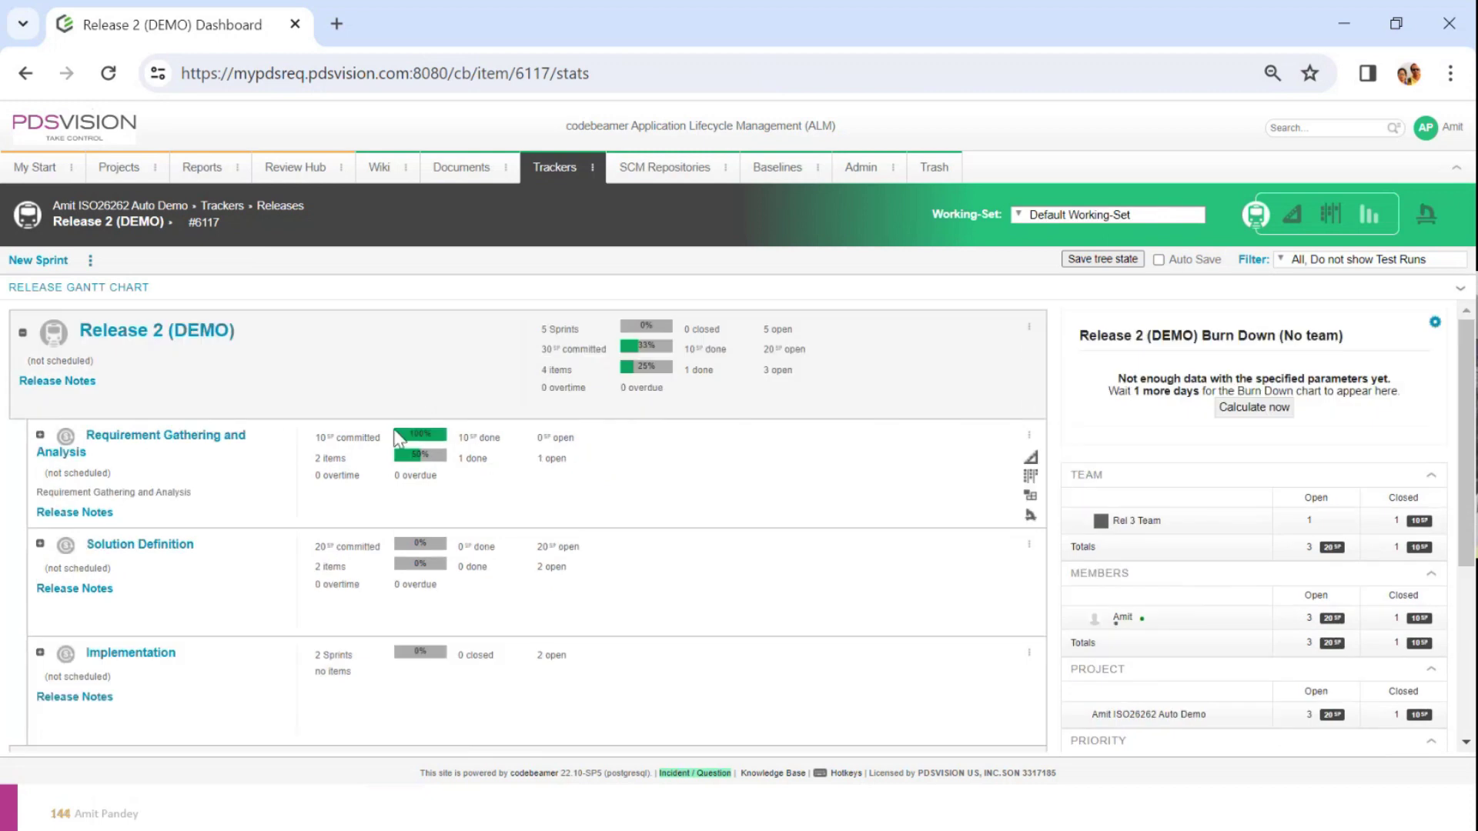
pyautogui.click(344, 463)
pyautogui.moveTo(348, 464); pyautogui.dragTo(311, 464)
# Return to the Kanban board and move requirement HRS-5608 from In progress to Done.
pyautogui.click(1338, 218)
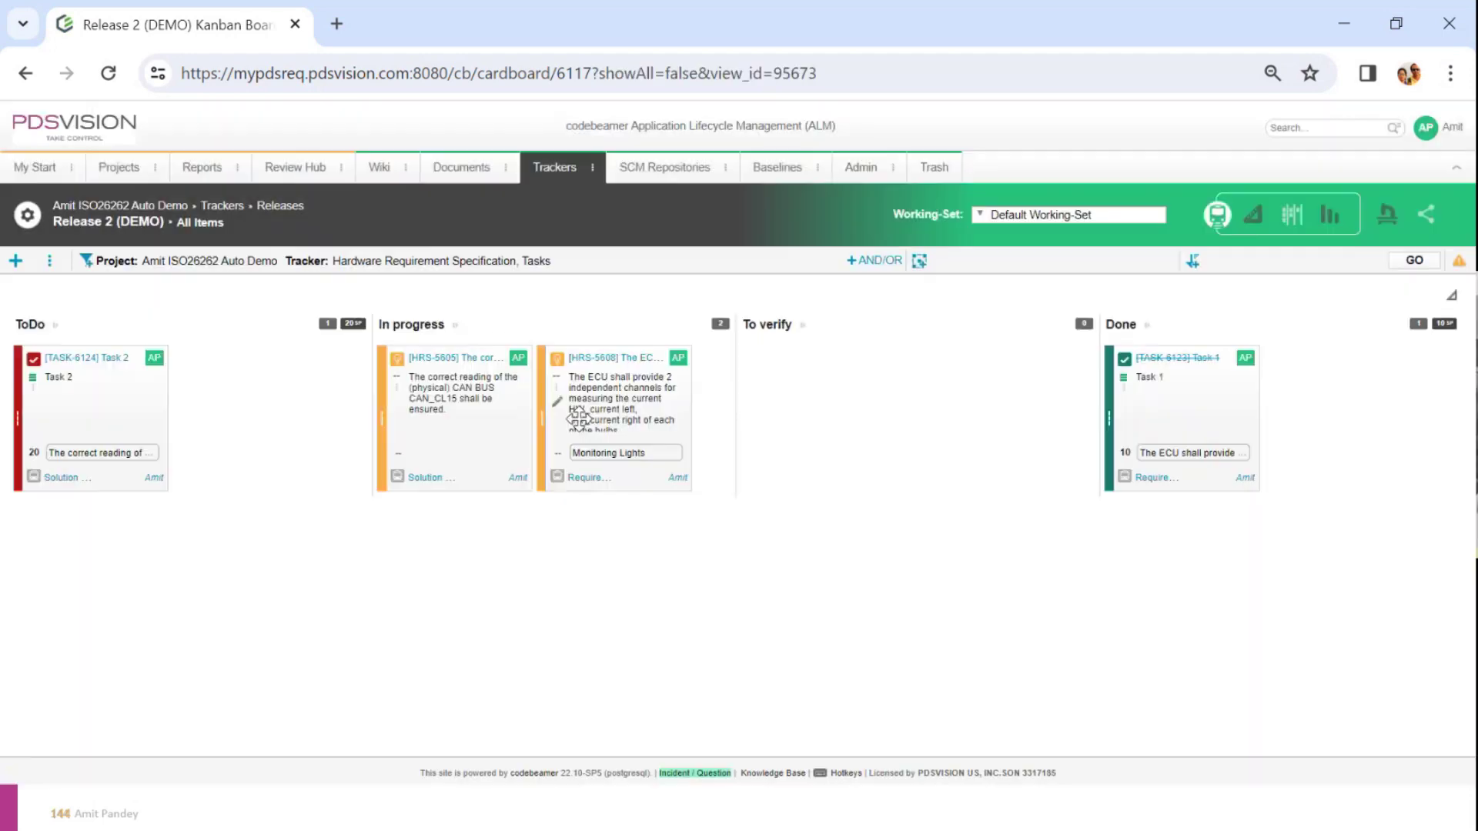
pyautogui.click(478, 415)
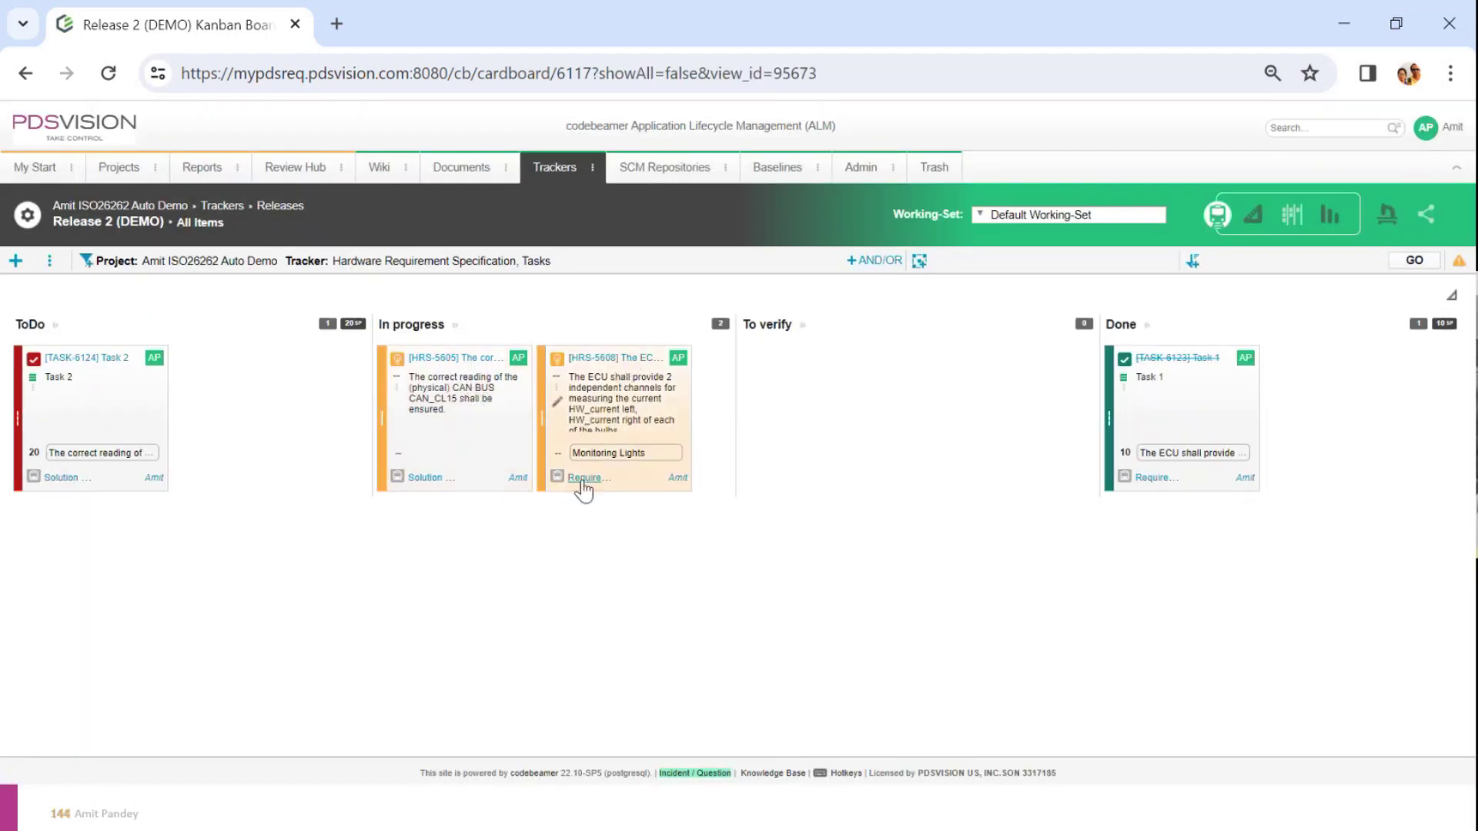
pyautogui.moveTo(604, 476); pyautogui.dragTo(1270, 373)
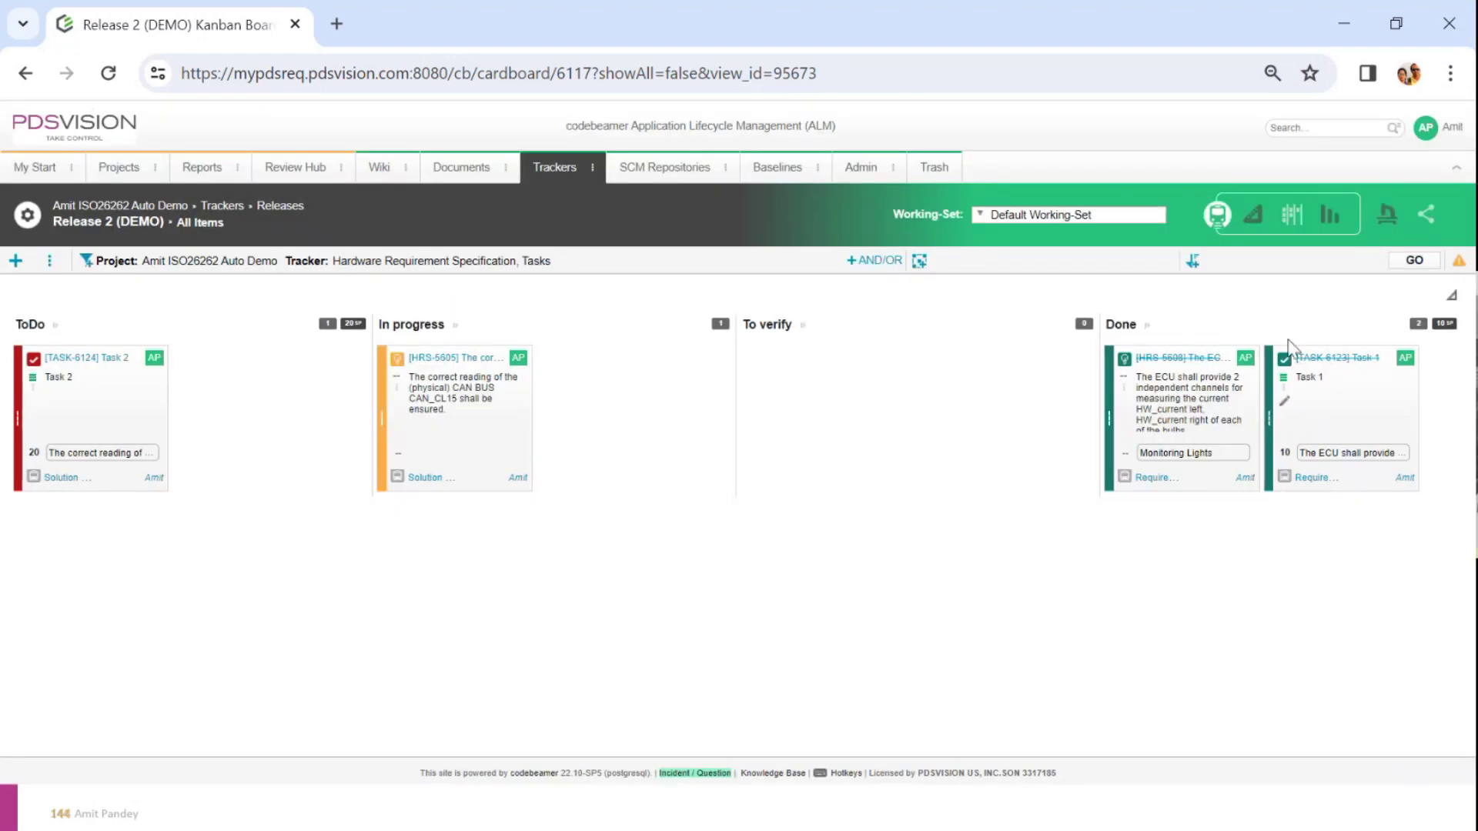
# Examine the dashboard progress and item statuses of the Requirement Gathering and Analysis and Solution Definition sprints in Release 2 (DEMO).
pyautogui.click(1329, 224)
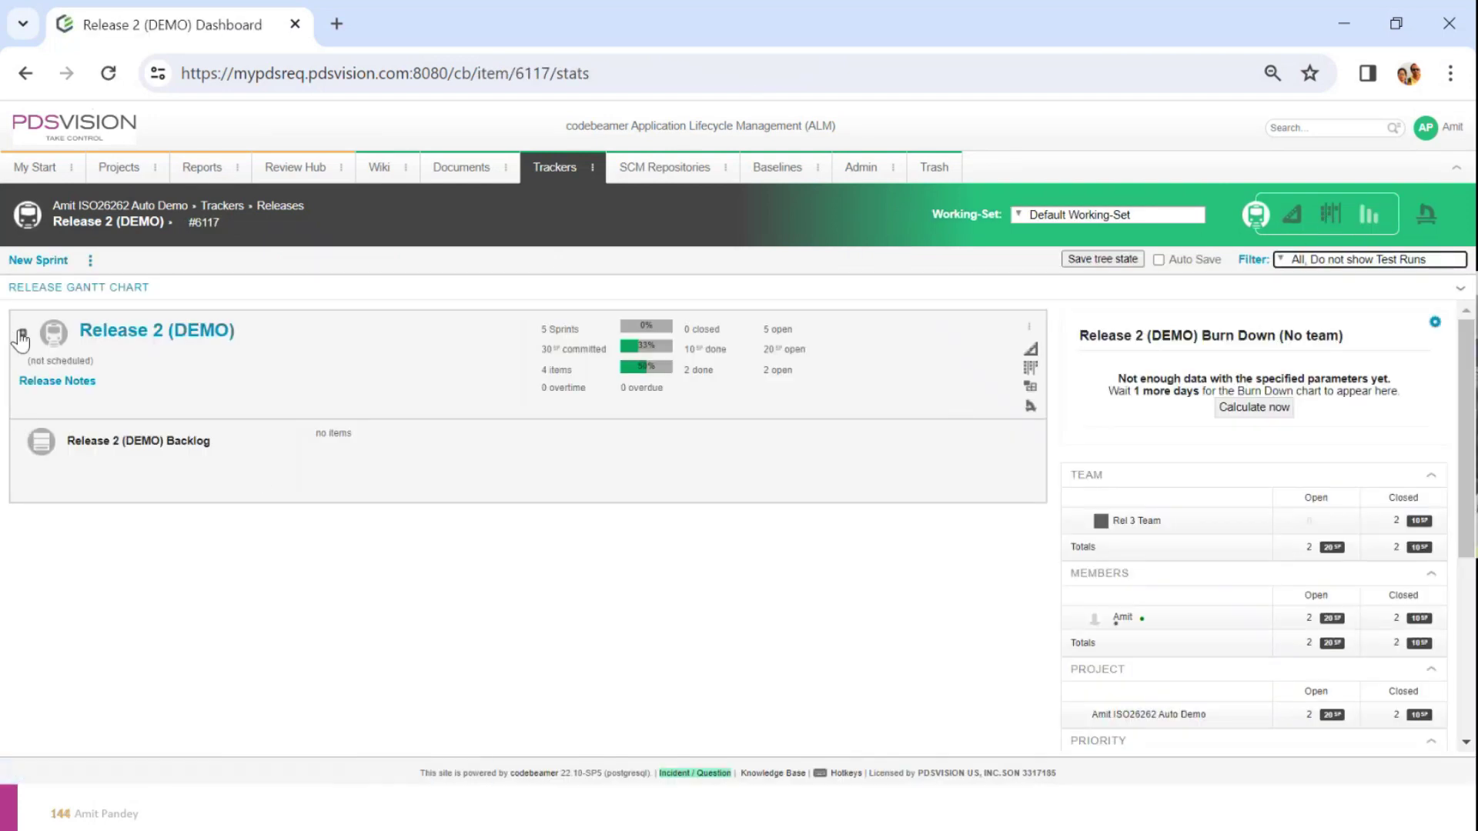
pyautogui.click(22, 333)
pyautogui.click(41, 436)
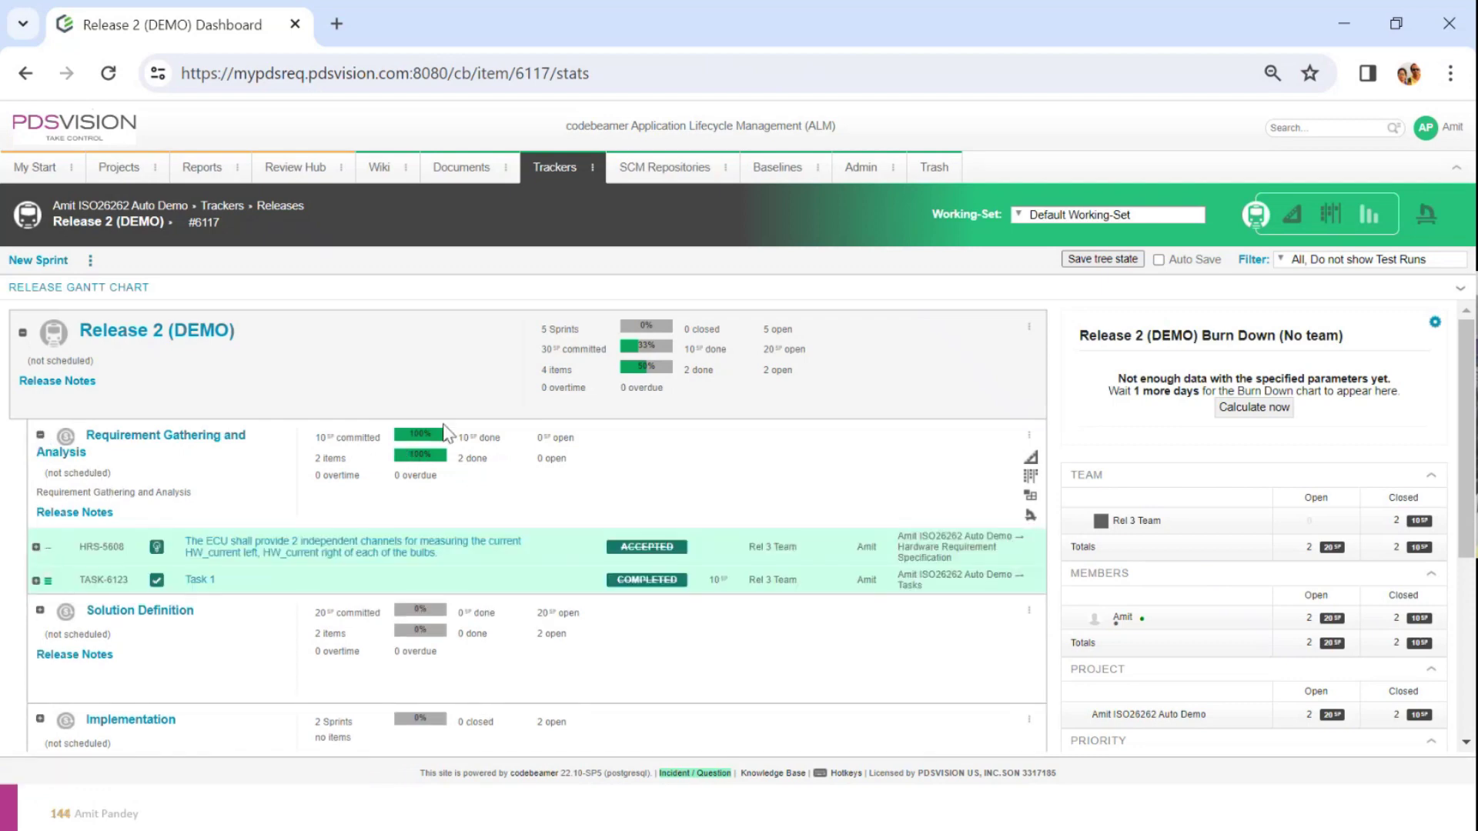
pyautogui.moveTo(315, 459); pyautogui.dragTo(381, 439)
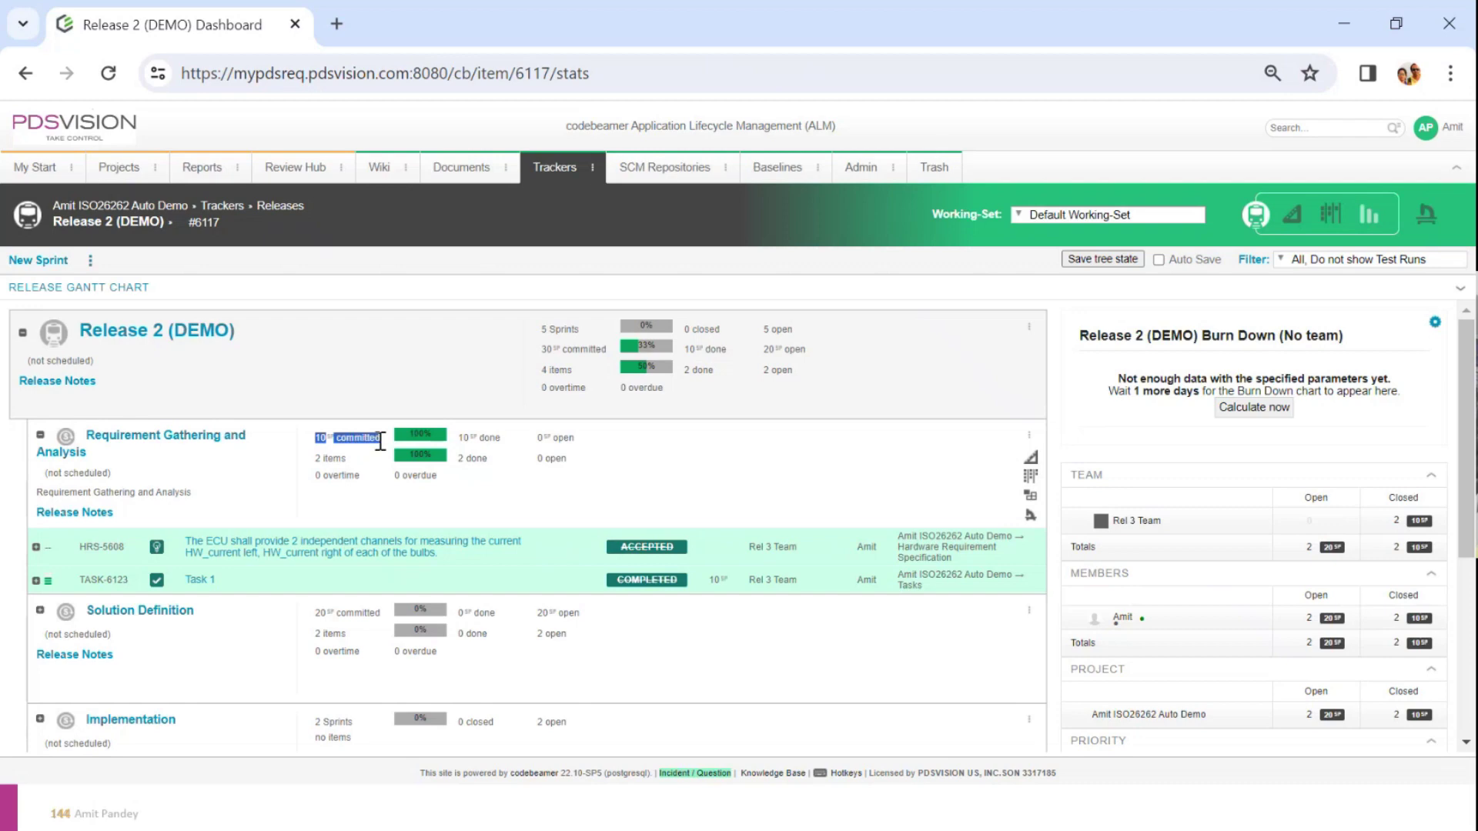
pyautogui.click(219, 586)
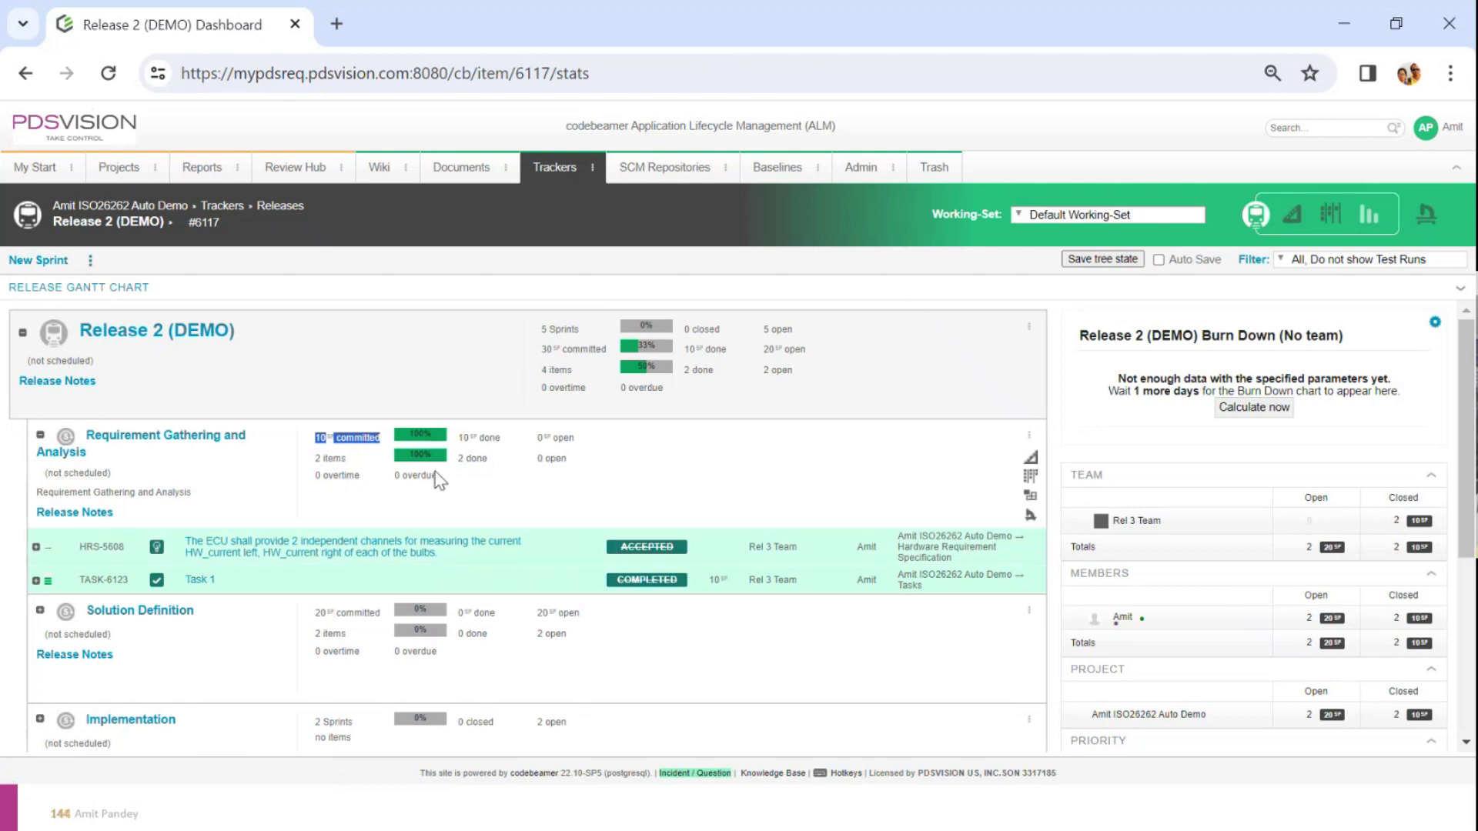
pyautogui.click(40, 435)
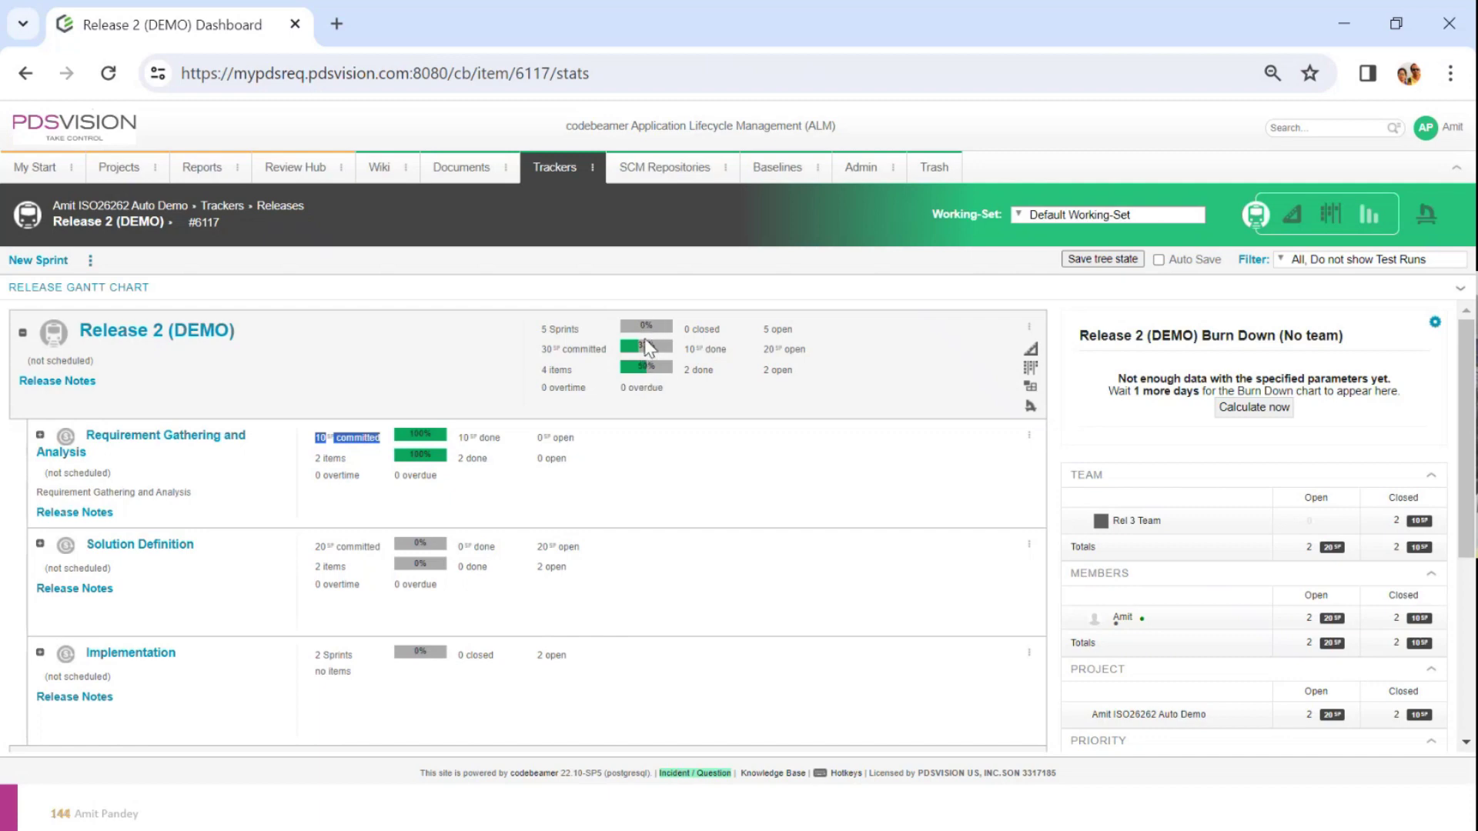
pyautogui.click(40, 544)
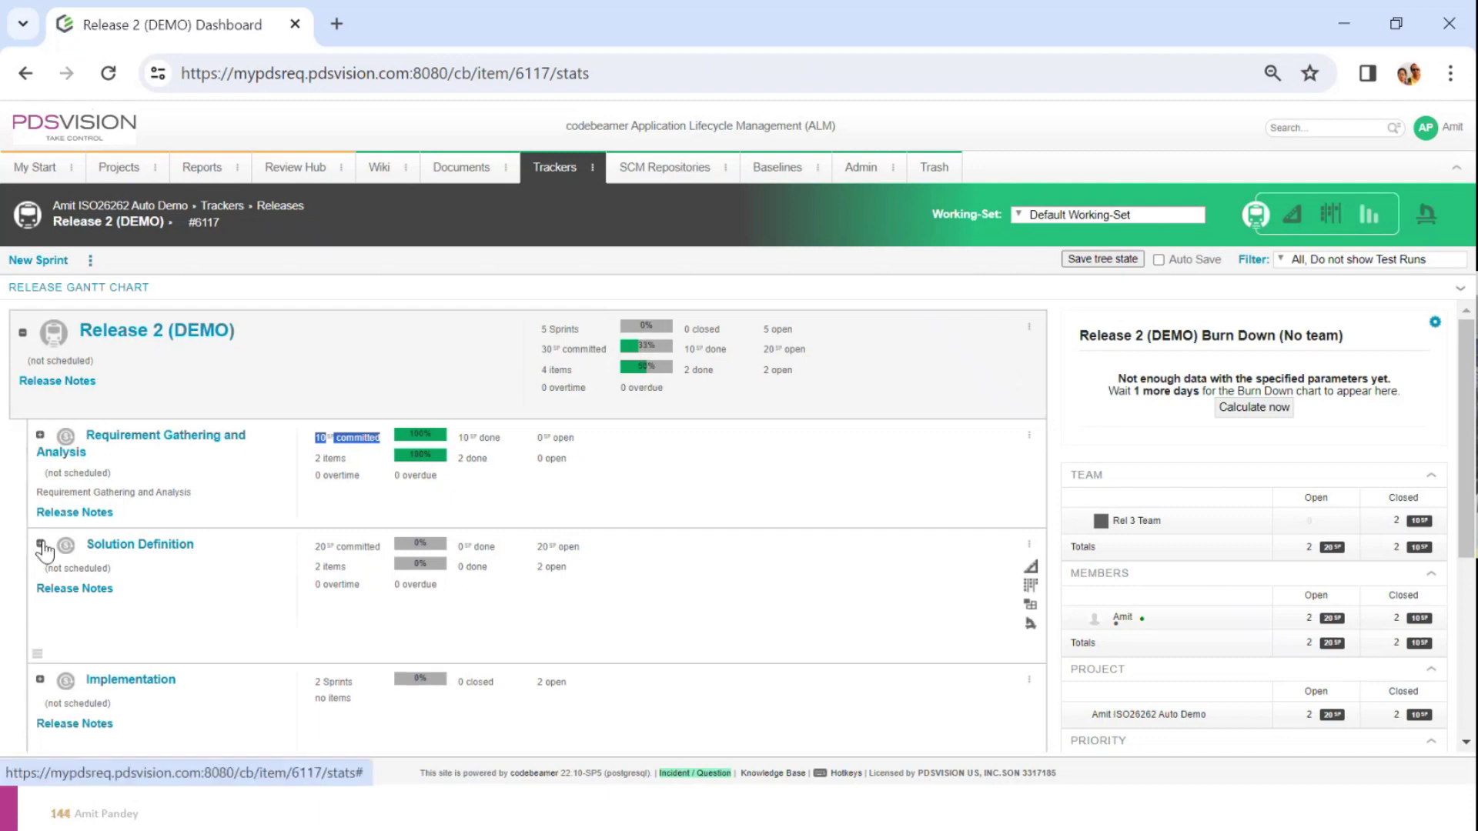
pyautogui.scroll(-3, 366, 549)
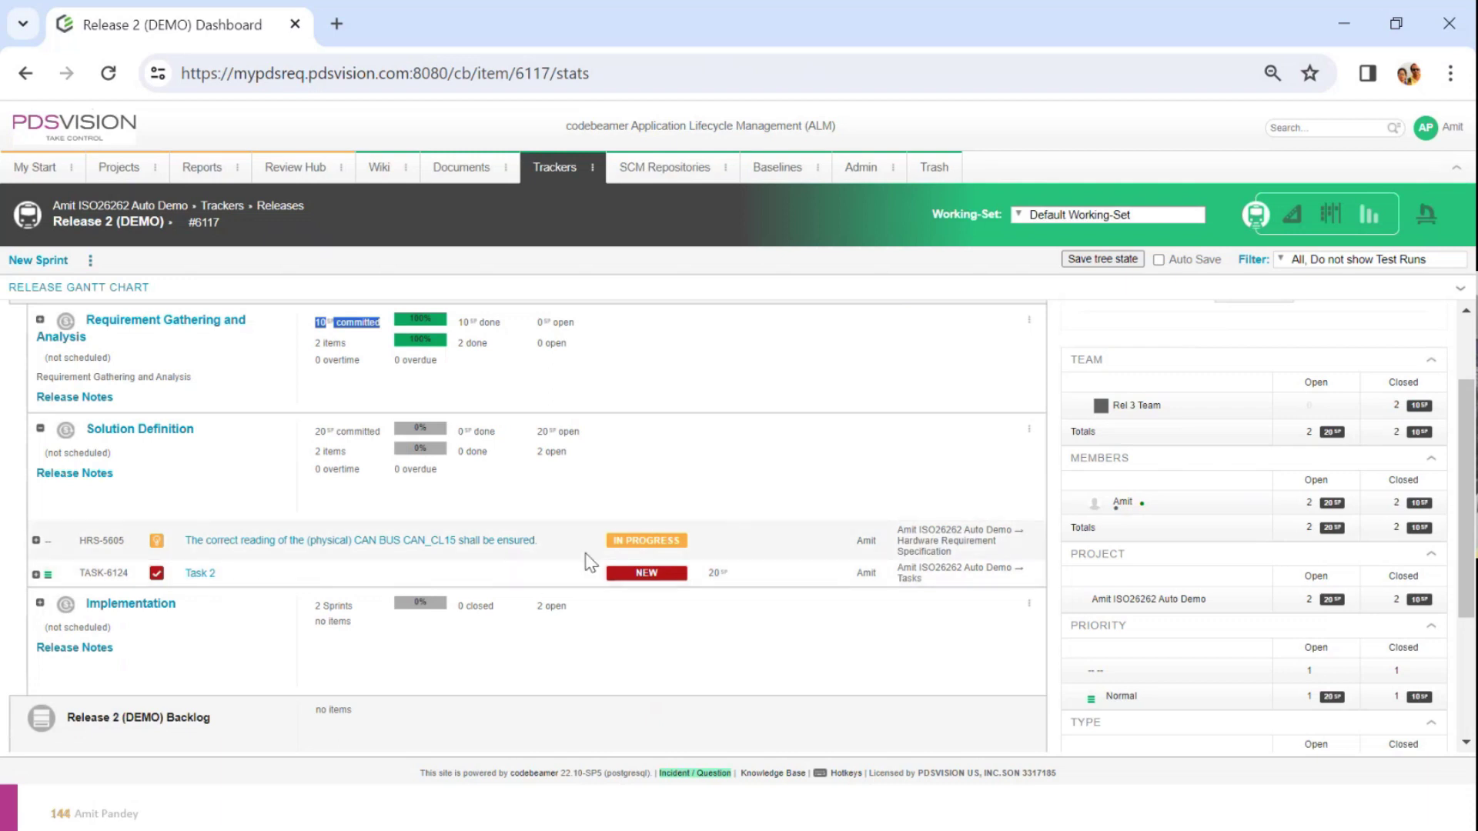
# On the Kanban board, move Task 2 and requirement HRS-5605 to Done.
pyautogui.click(1331, 217)
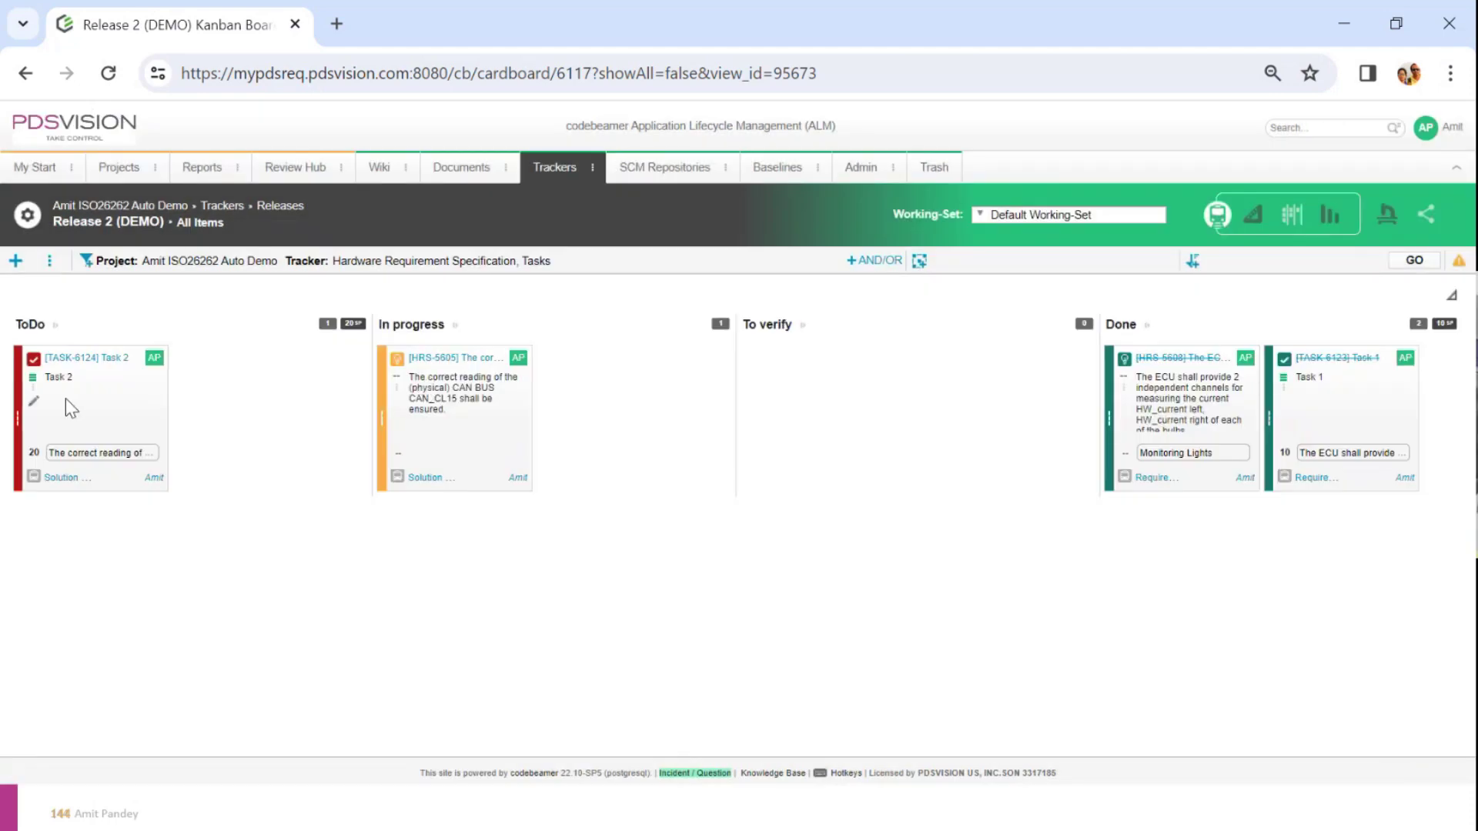
pyautogui.moveTo(65, 378); pyautogui.dragTo(1084, 395)
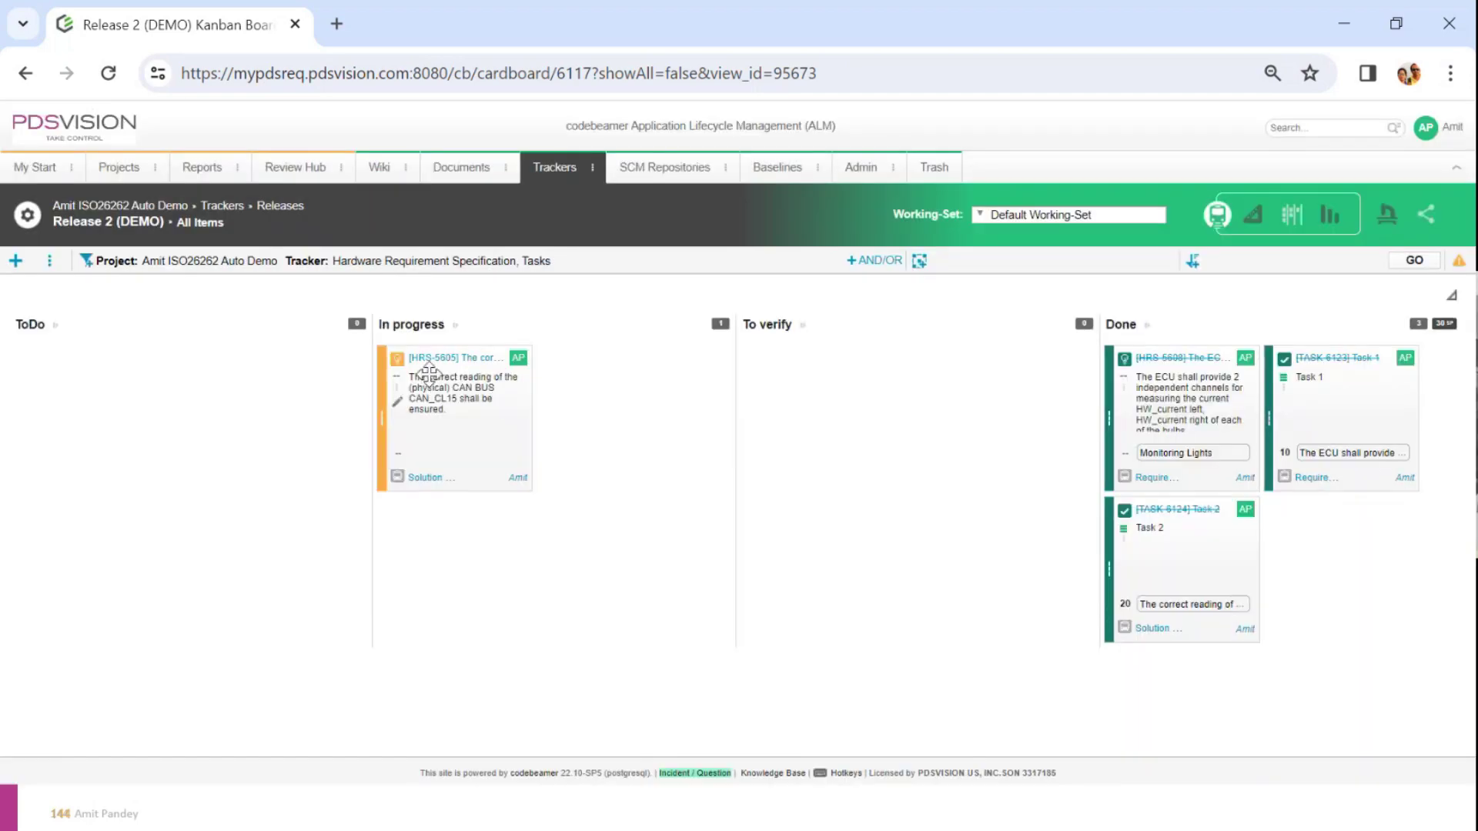
pyautogui.moveTo(431, 377); pyautogui.dragTo(1230, 468)
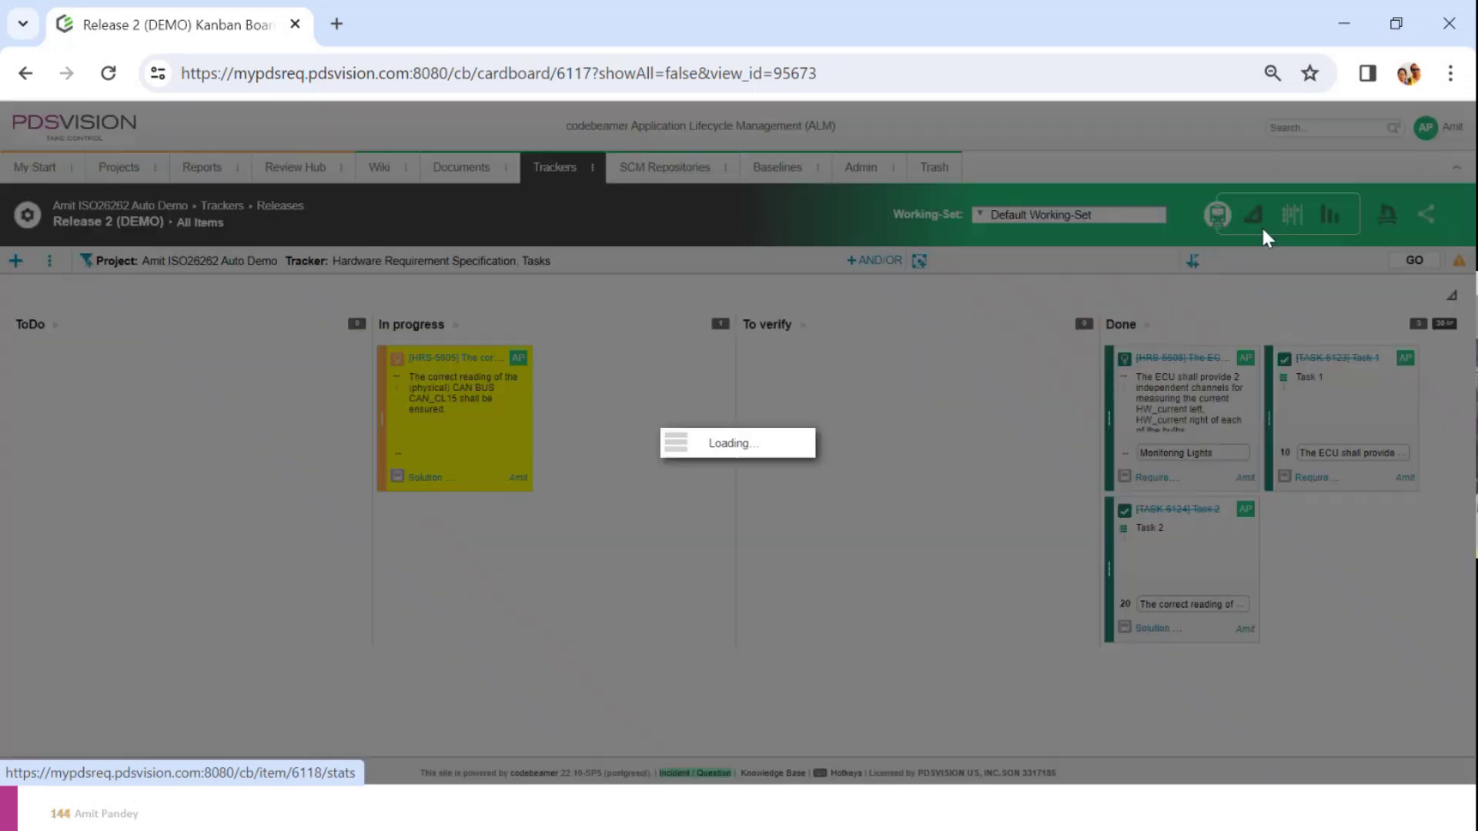
# Check the release and sprint completion on the Release 2 (DEMO) dashboard, and review the open sprints in the planner.
pyautogui.click(1293, 219)
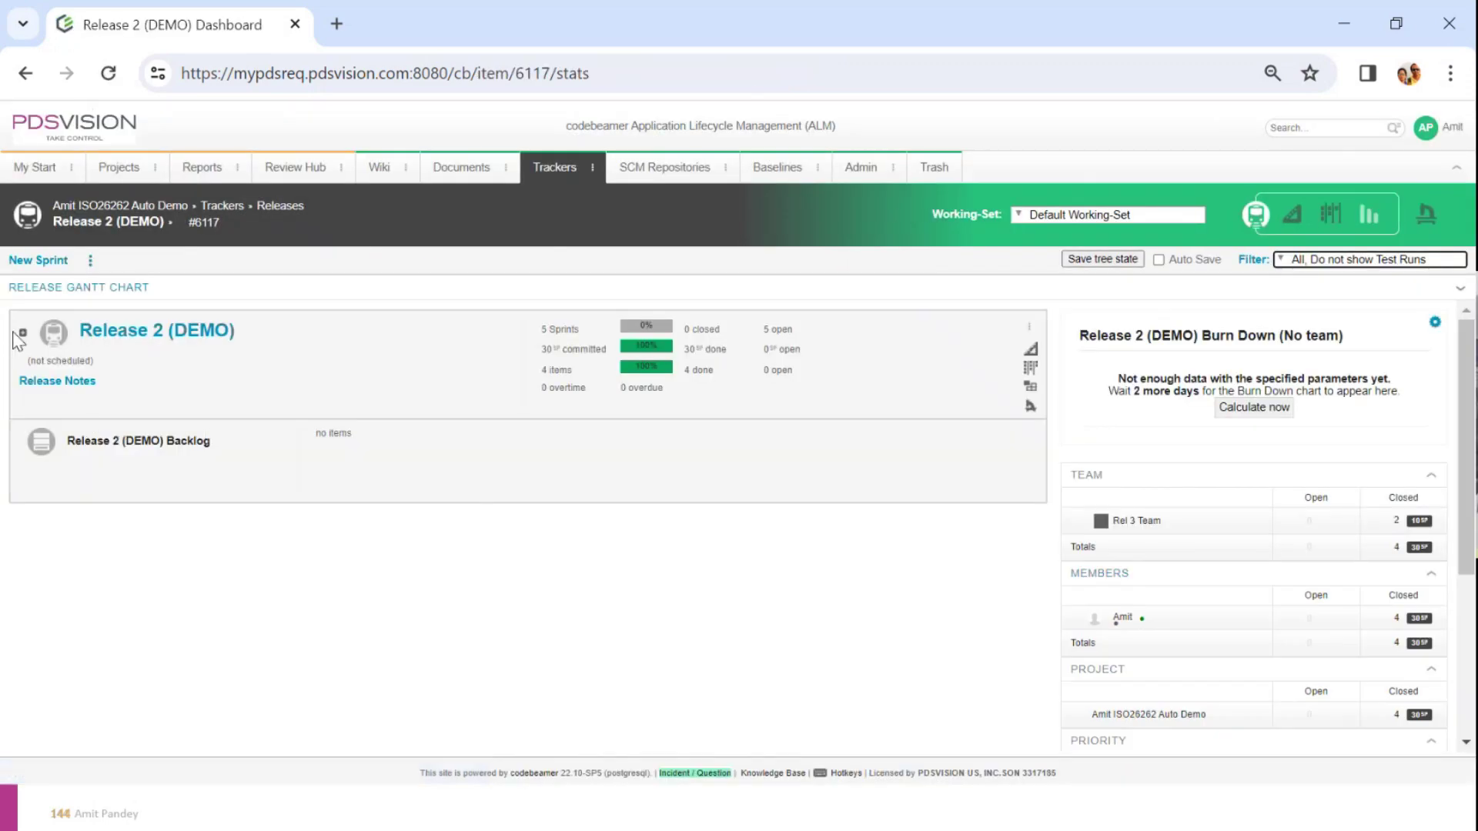
pyautogui.click(23, 333)
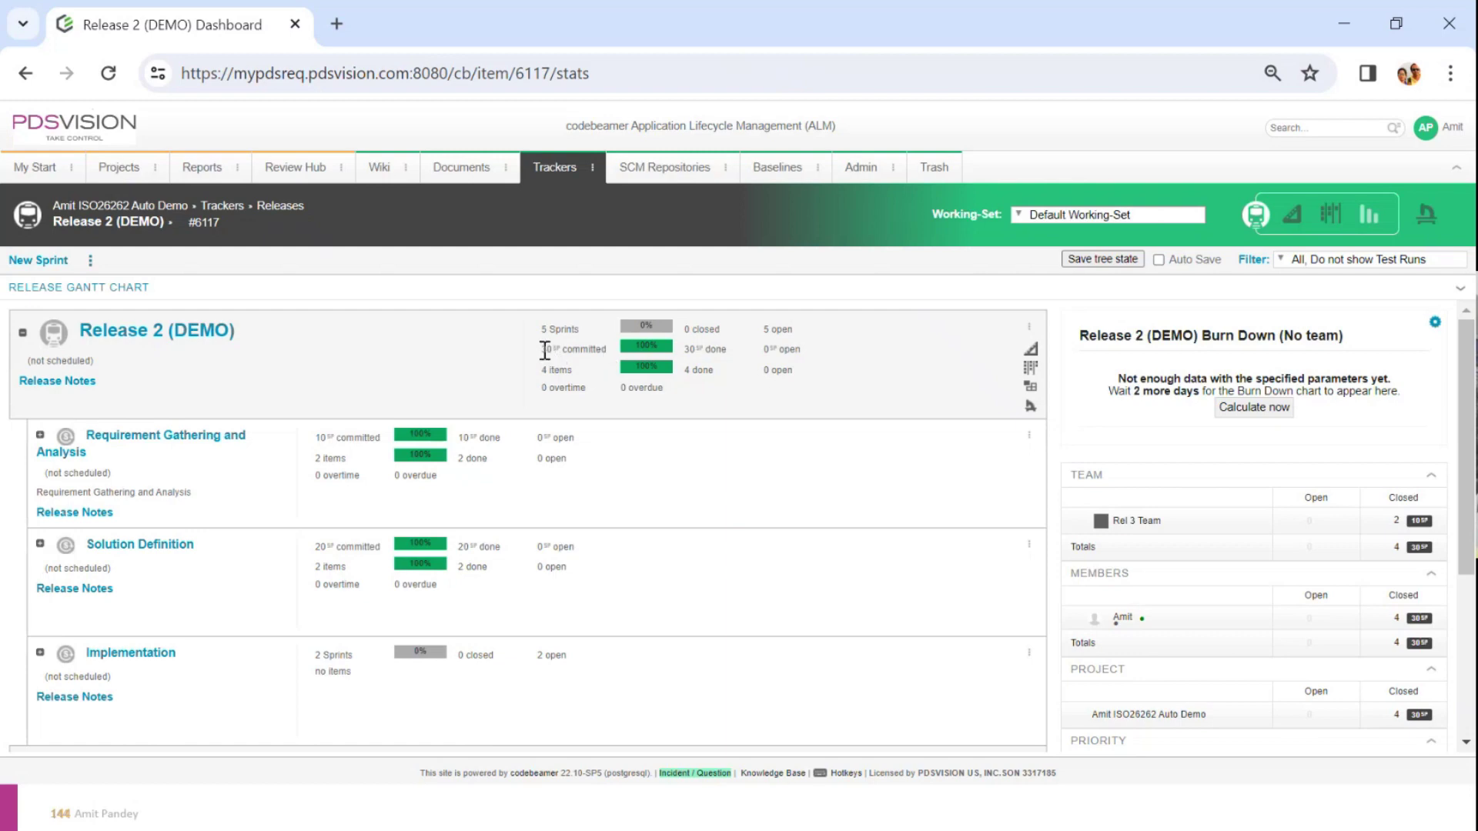
pyautogui.moveTo(544, 351); pyautogui.dragTo(599, 376)
pyautogui.click(1301, 230)
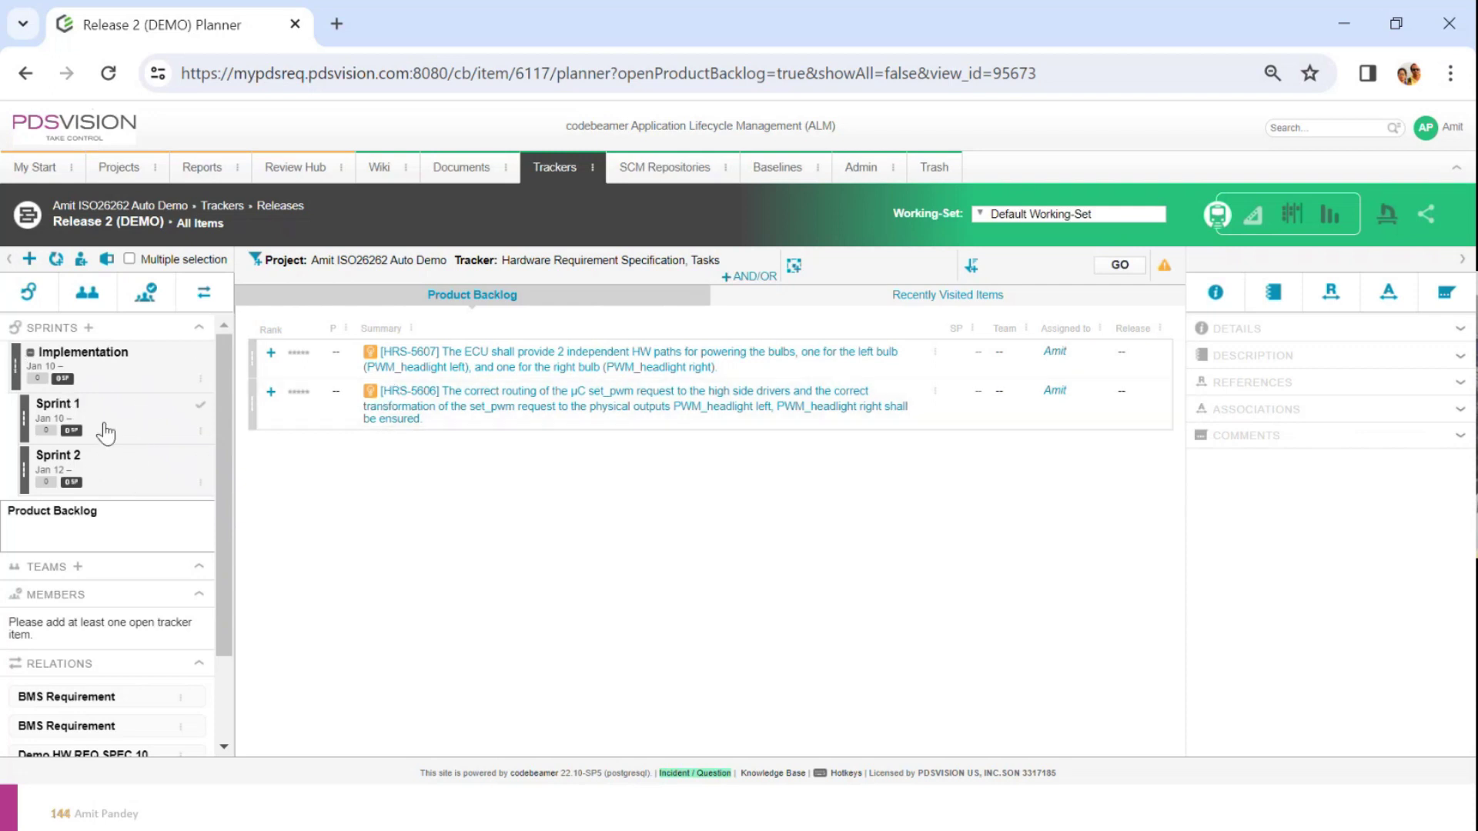
# Open the Release 2 (DEMO) Kanban board's configuration and review its four column names and the statuses mapped to each column.
pyautogui.click(1294, 218)
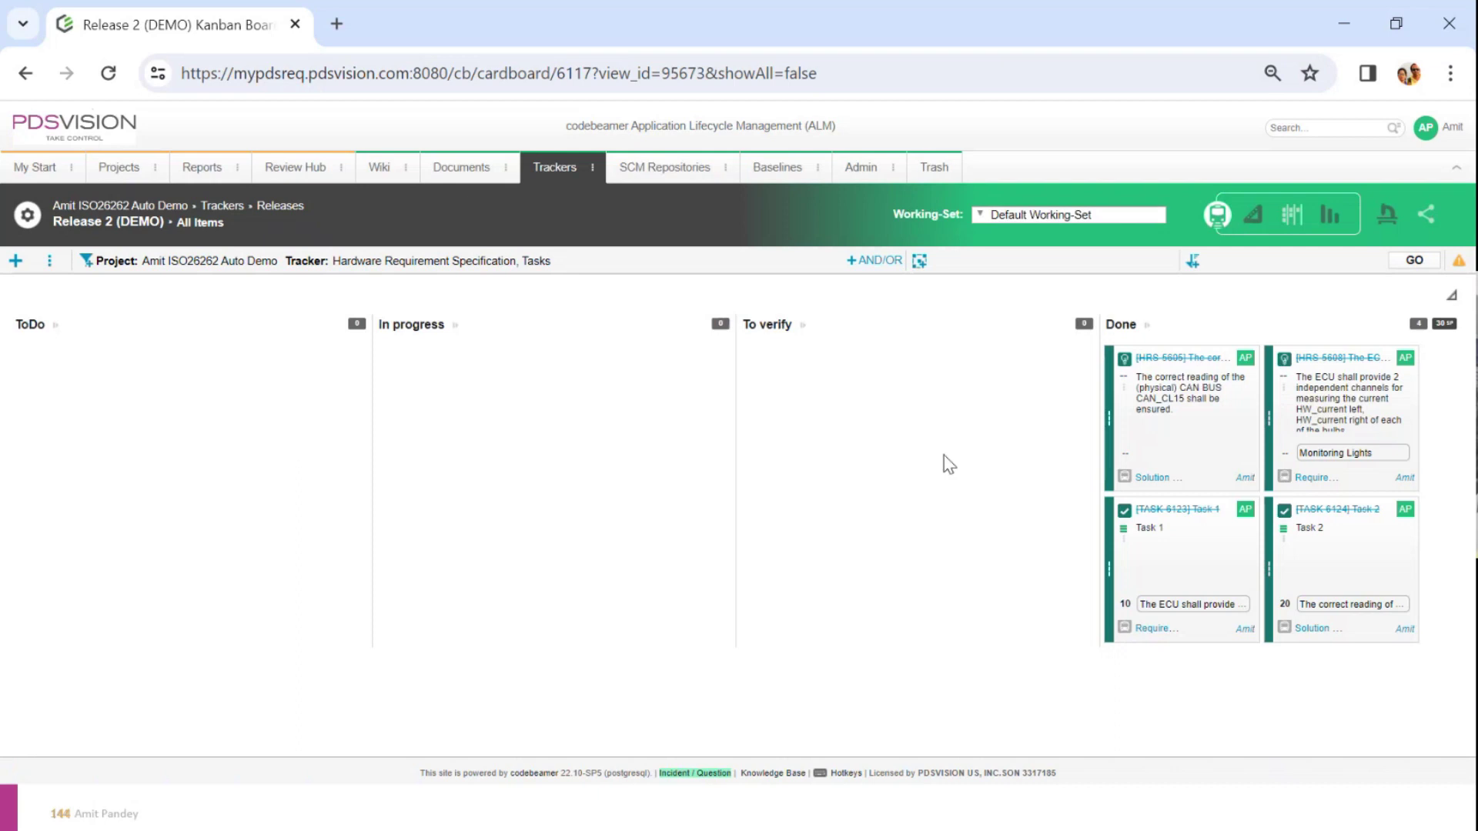
pyautogui.click(49, 266)
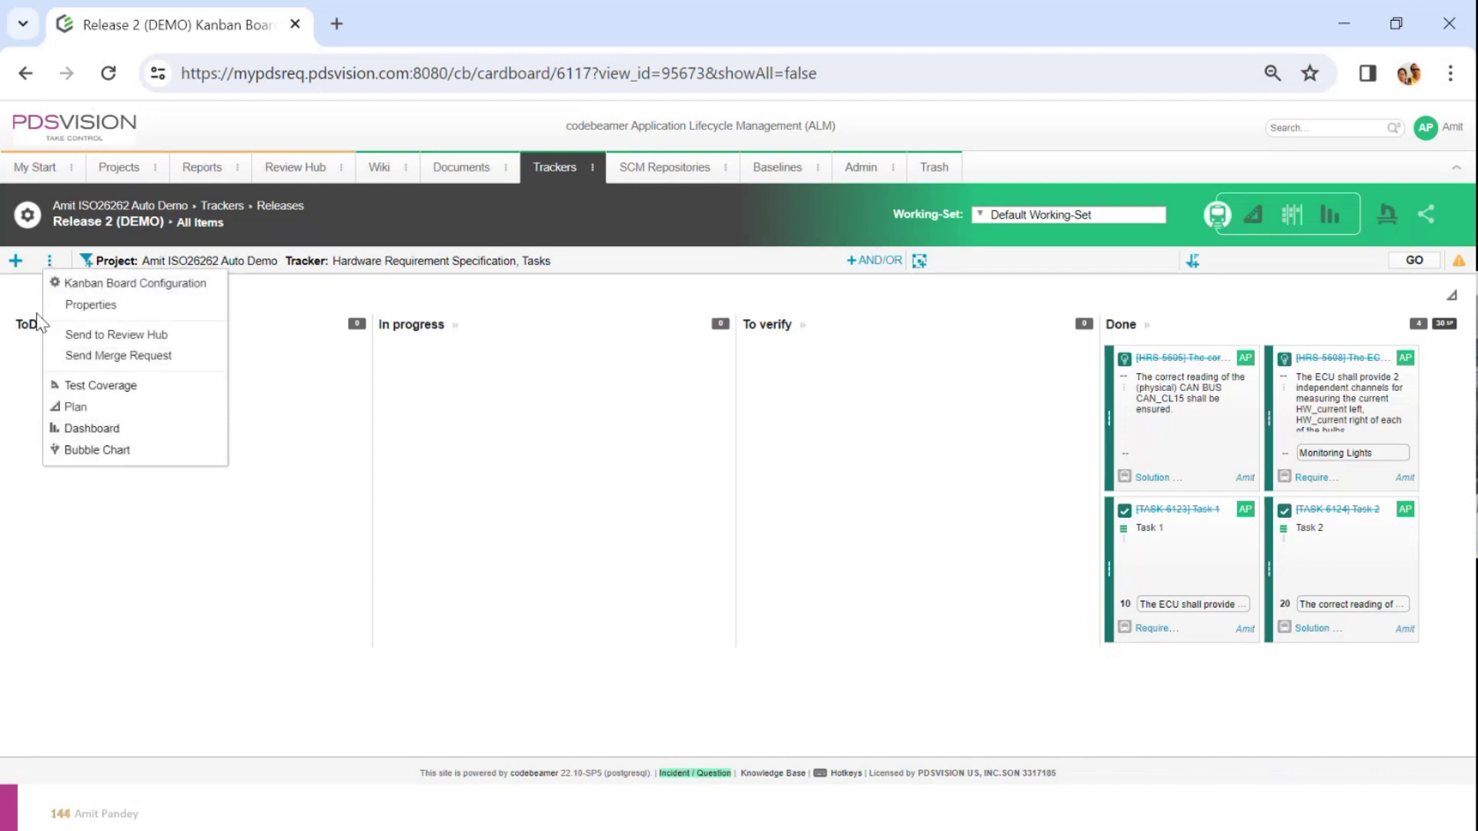
pyautogui.click(103, 283)
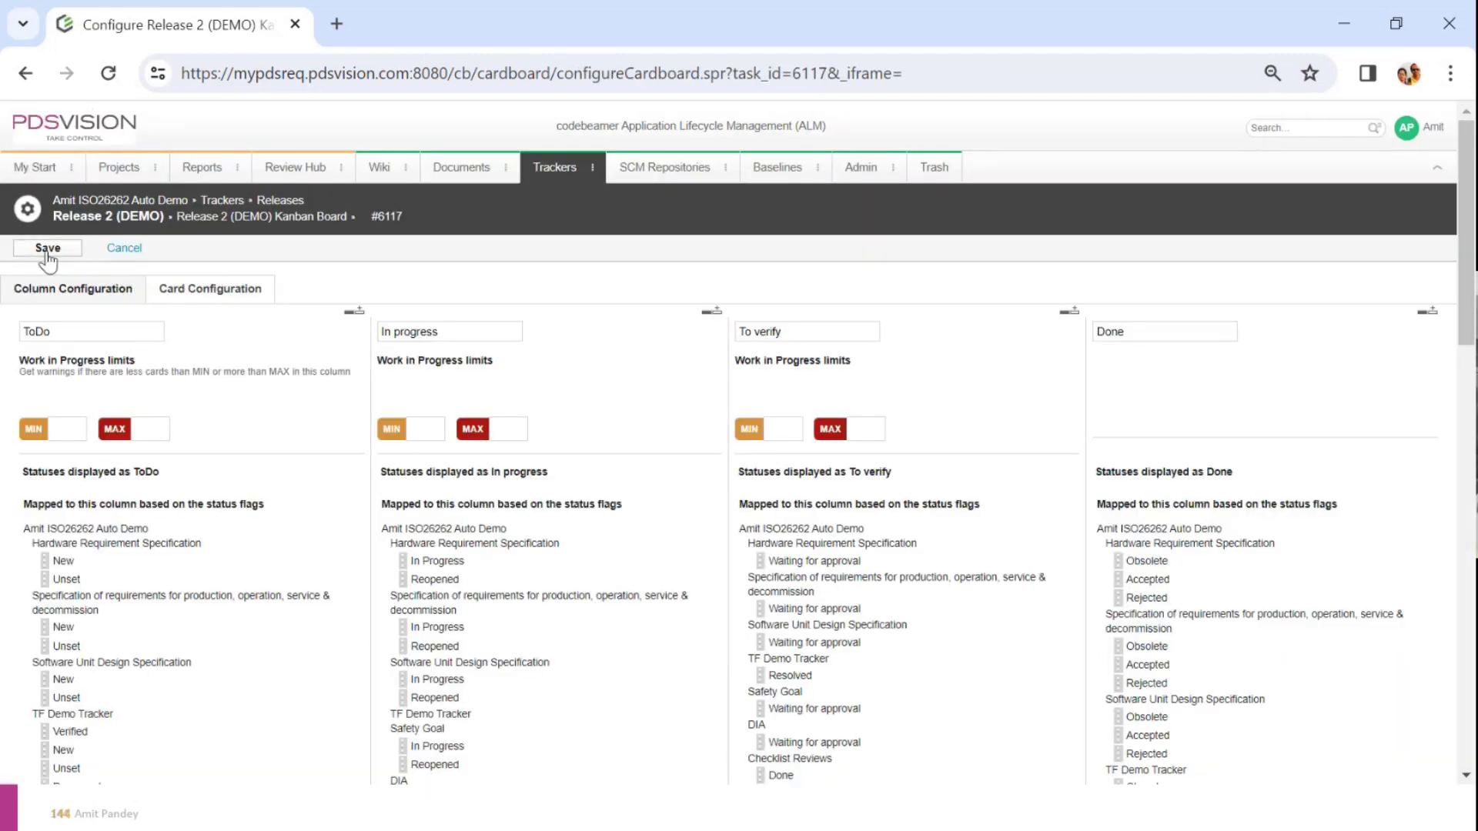
pyautogui.doubleClick(85, 331)
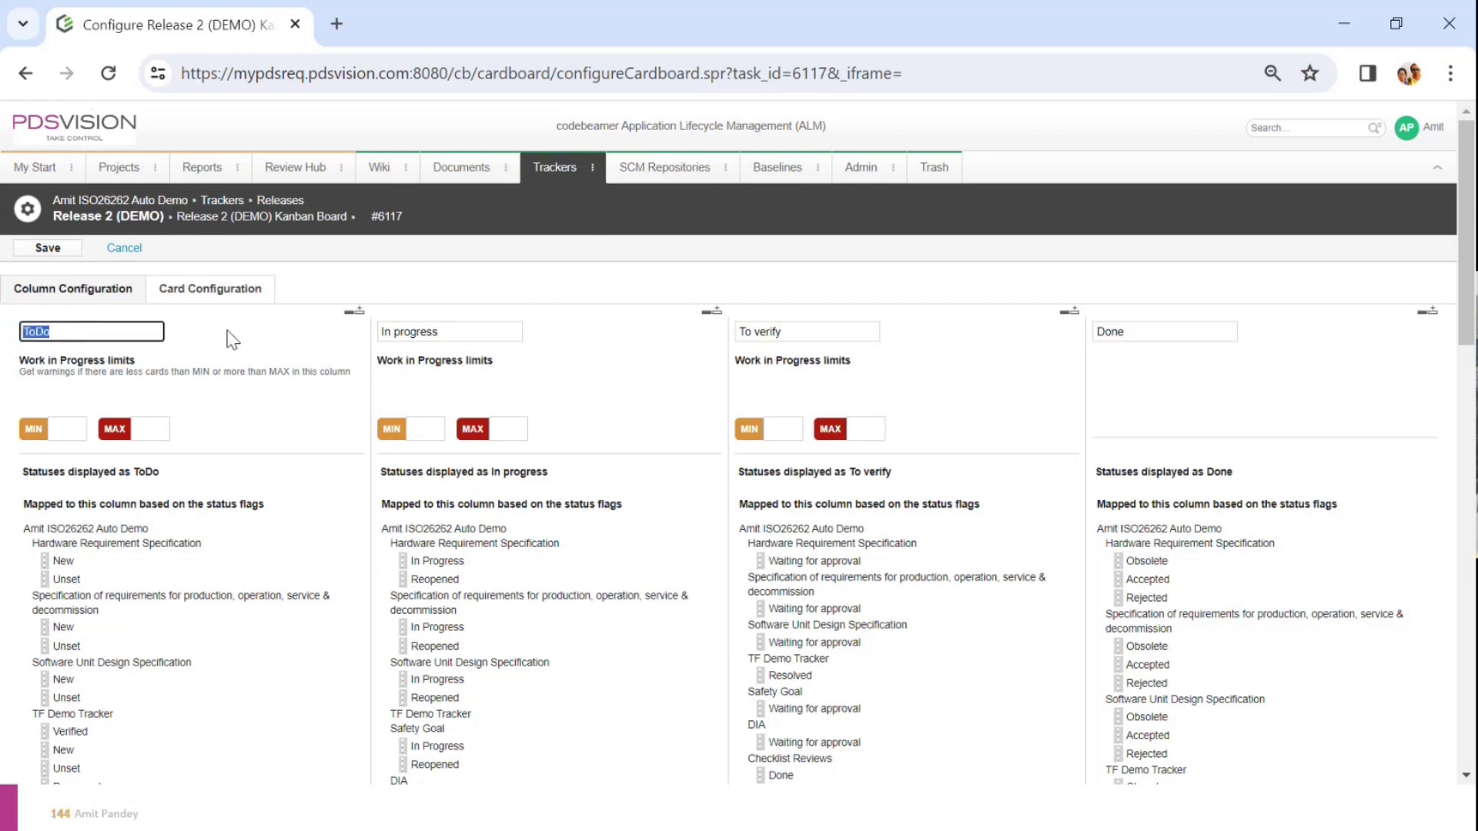
pyautogui.click(397, 330)
pyautogui.click(747, 331)
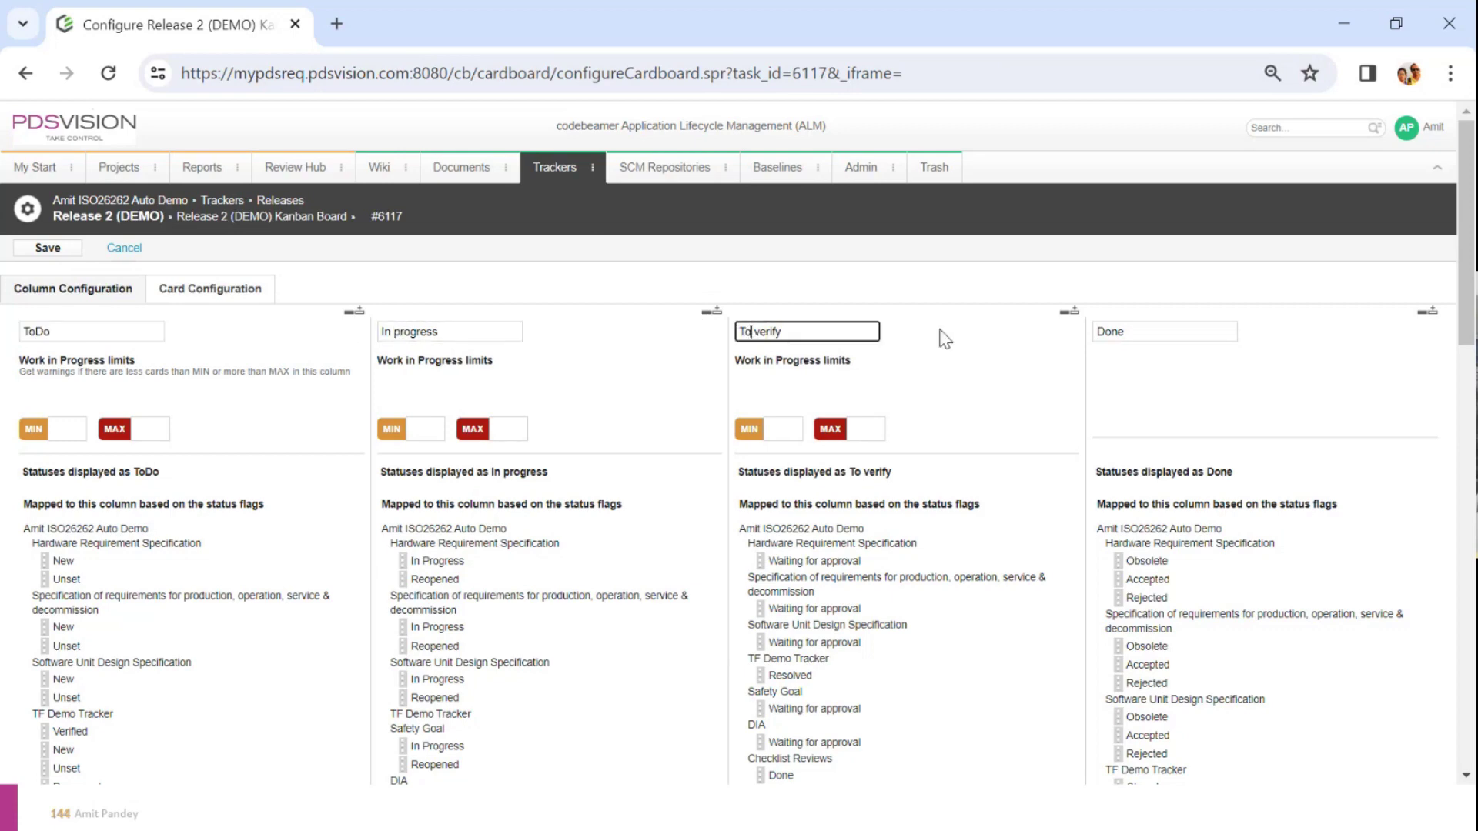
pyautogui.click(1112, 331)
pyautogui.scroll(-2, 627, 442)
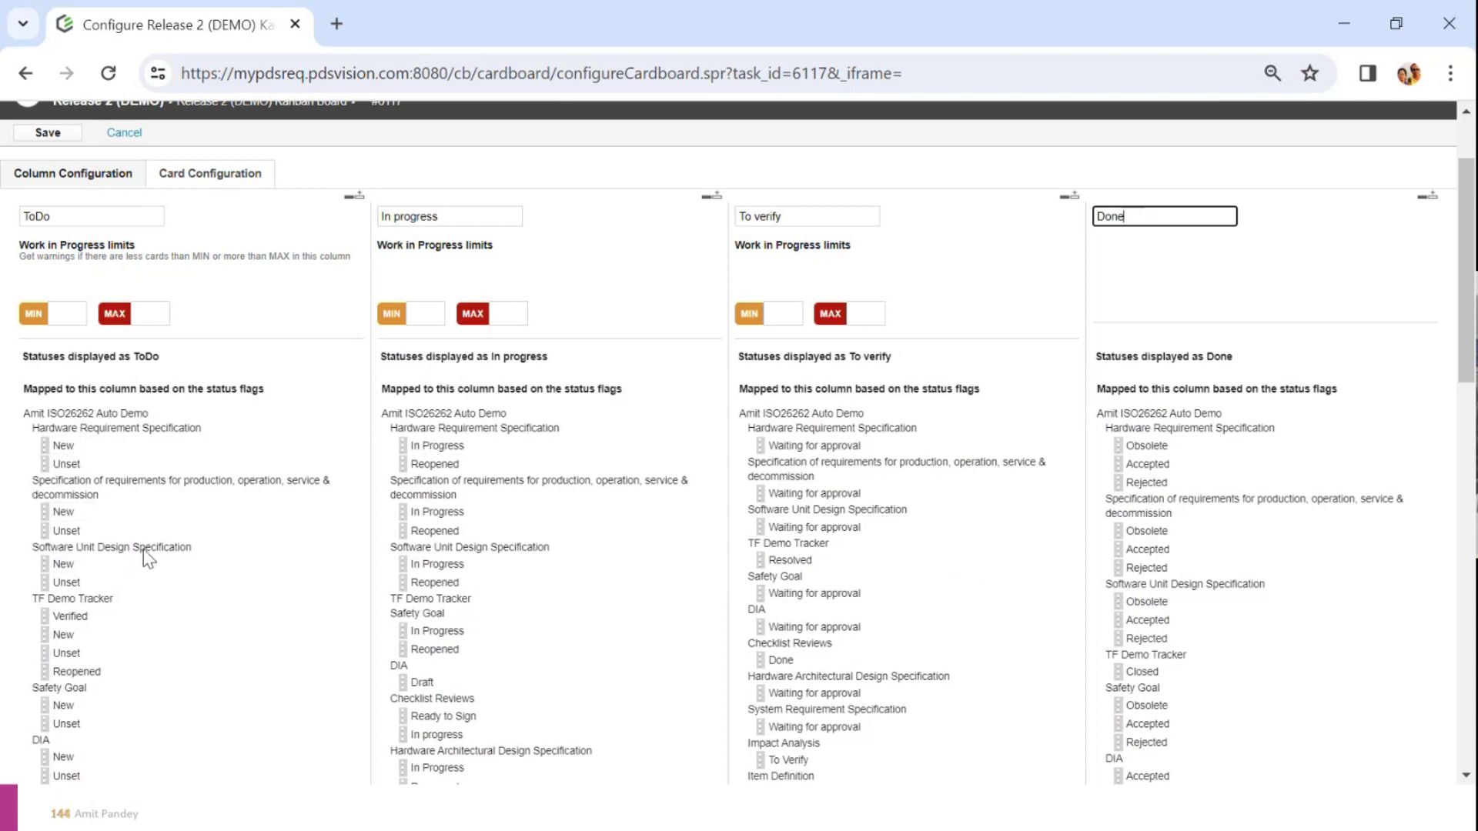
pyautogui.scroll(2, 393, 423)
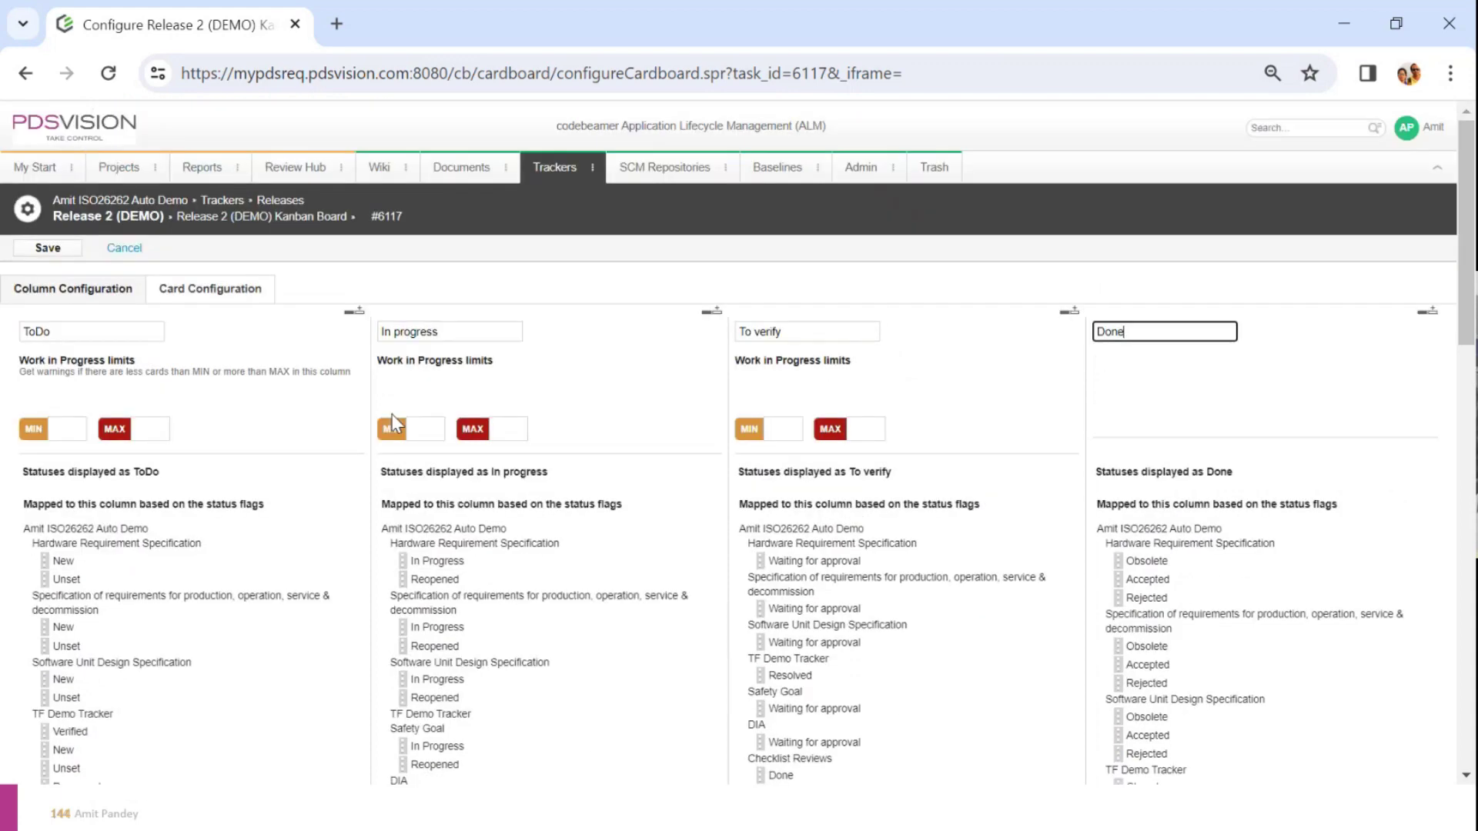
# Inspect the minimum and maximum work-in-progress limits of the In progress column, and leave the configuration without saving.
pyautogui.click(425, 429)
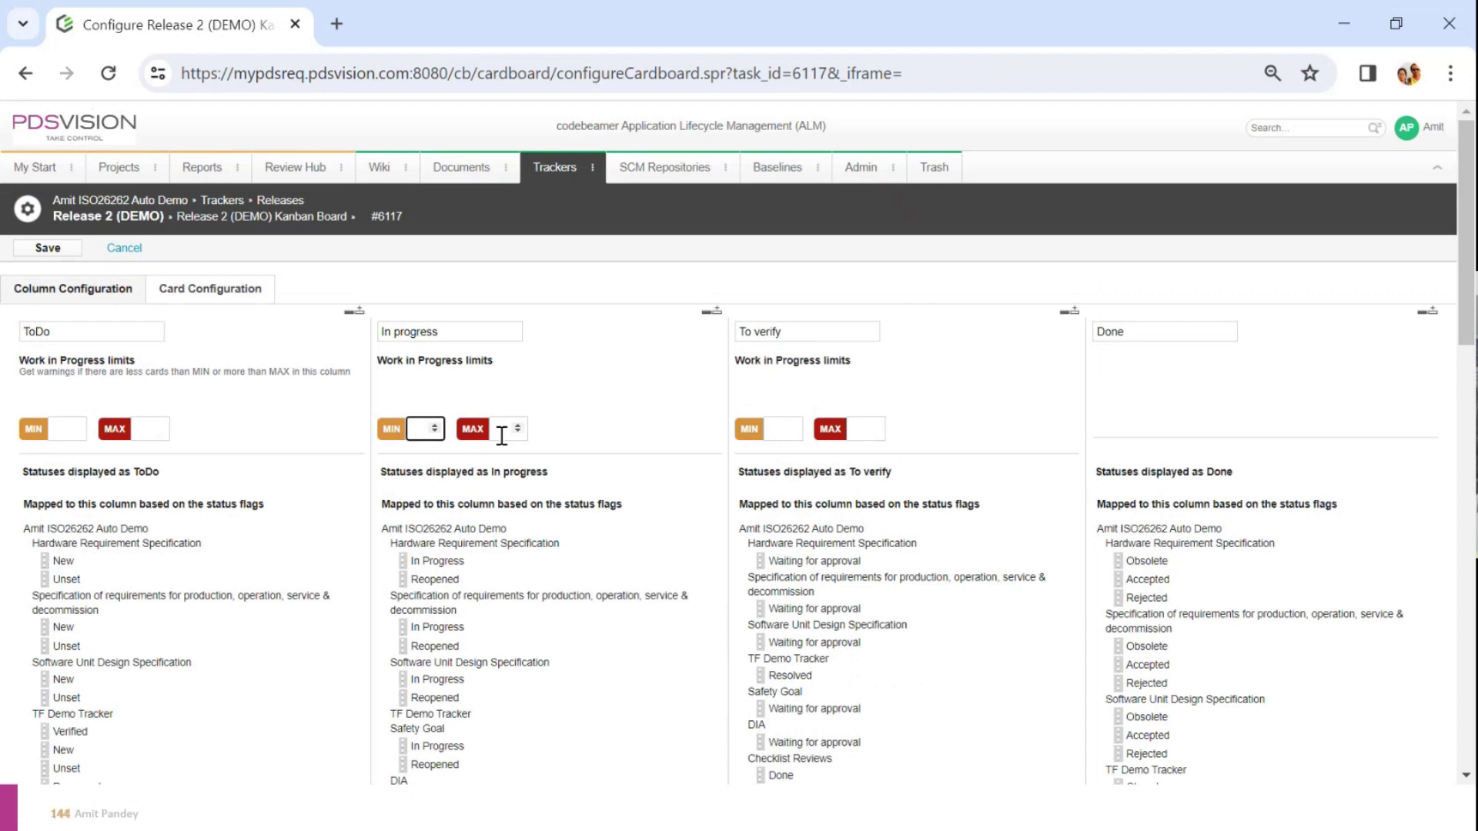
pyautogui.click(496, 430)
pyautogui.click(136, 254)
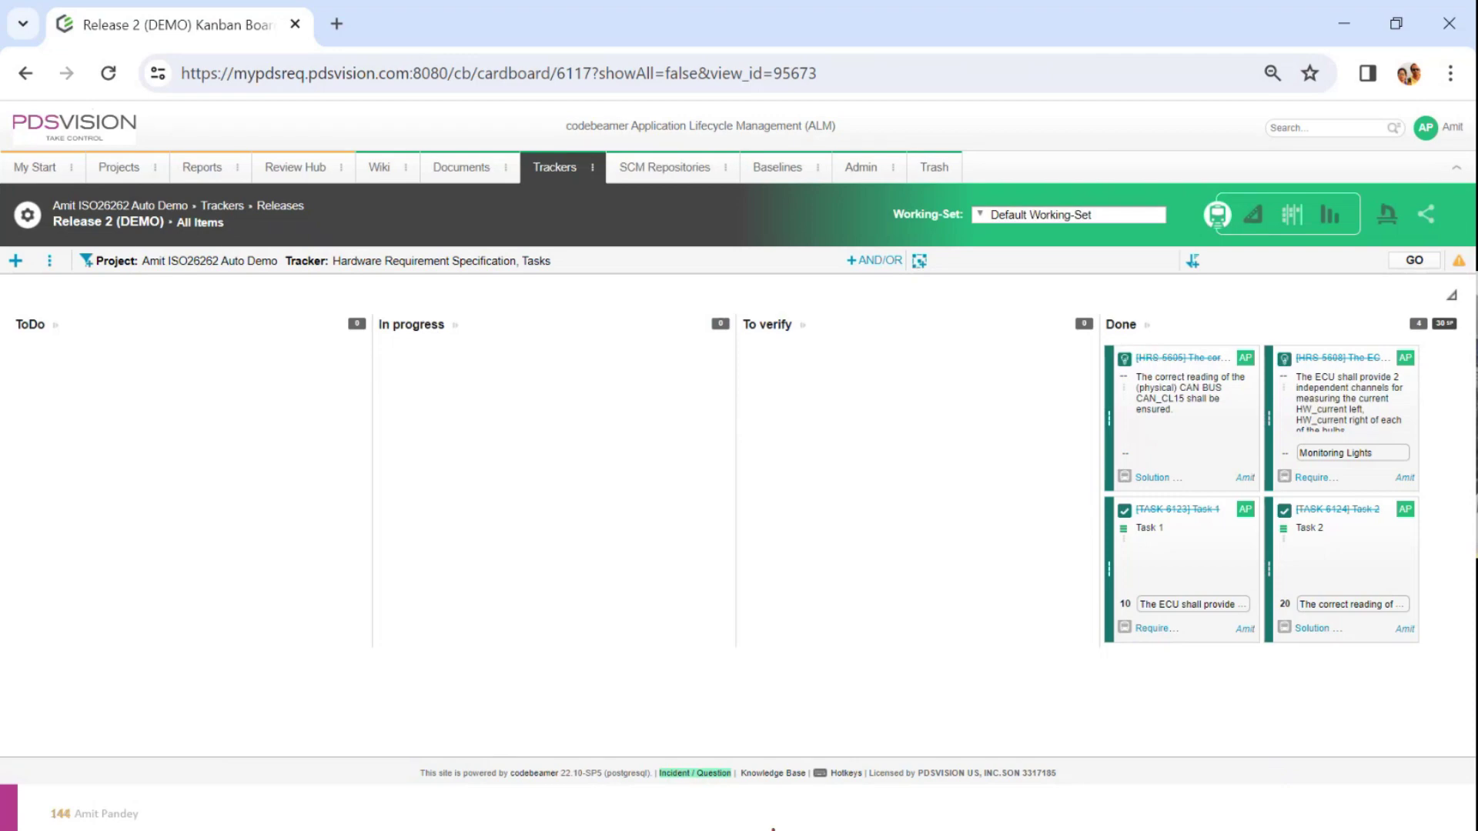
pyautogui.click(806, 805)
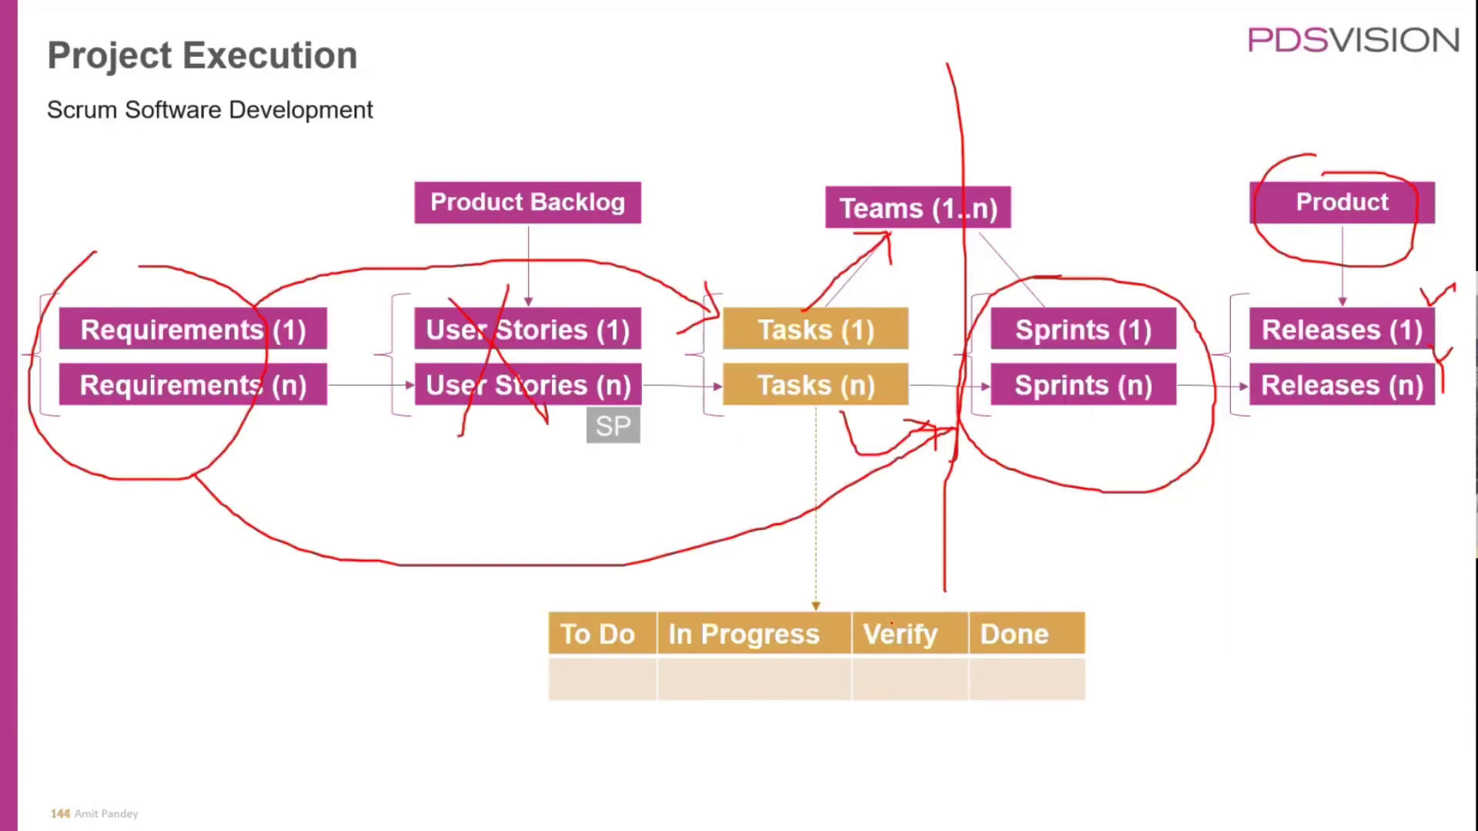
pyautogui.hotkey('alt', 'Tab')
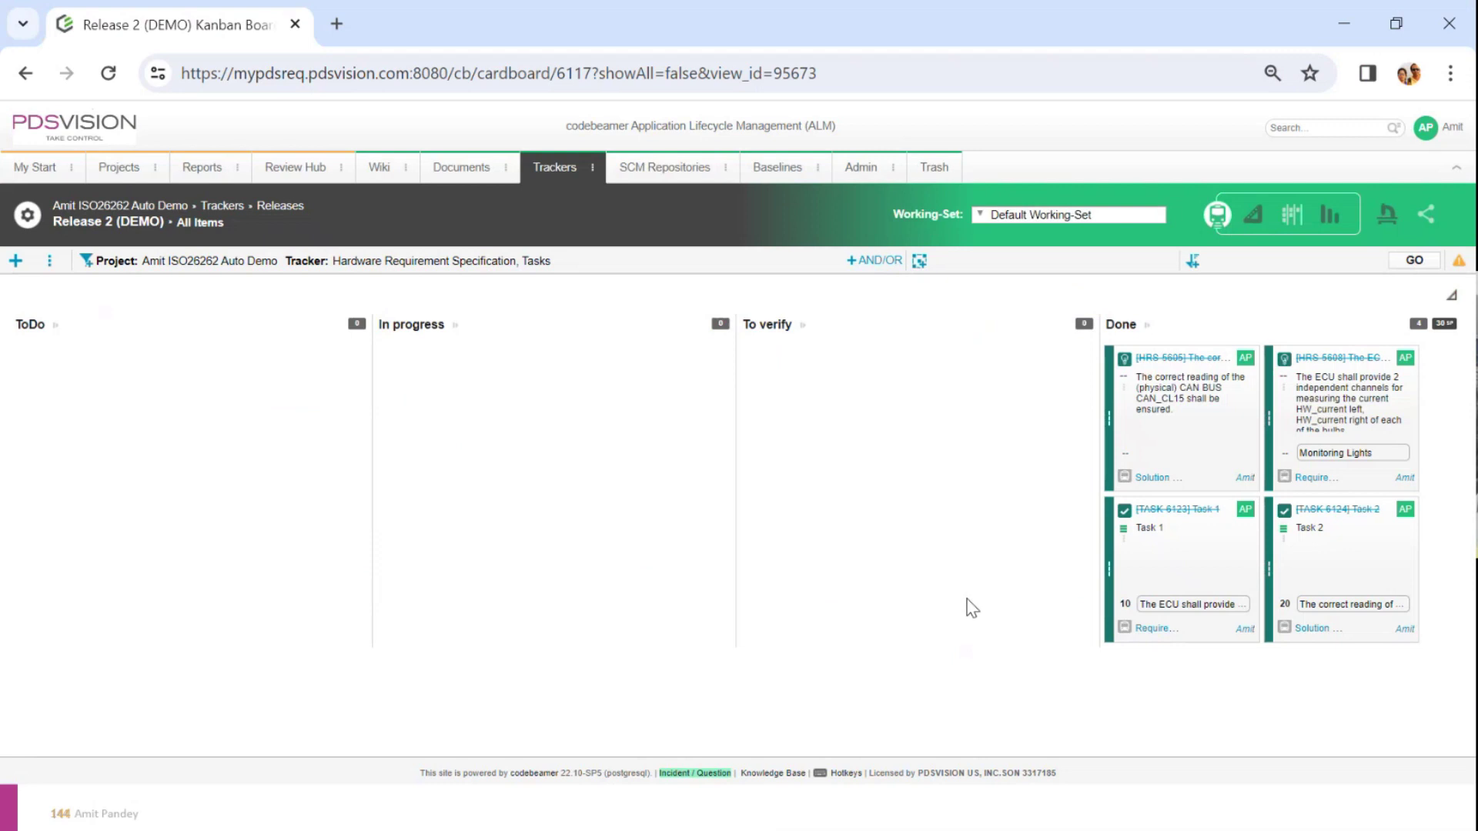